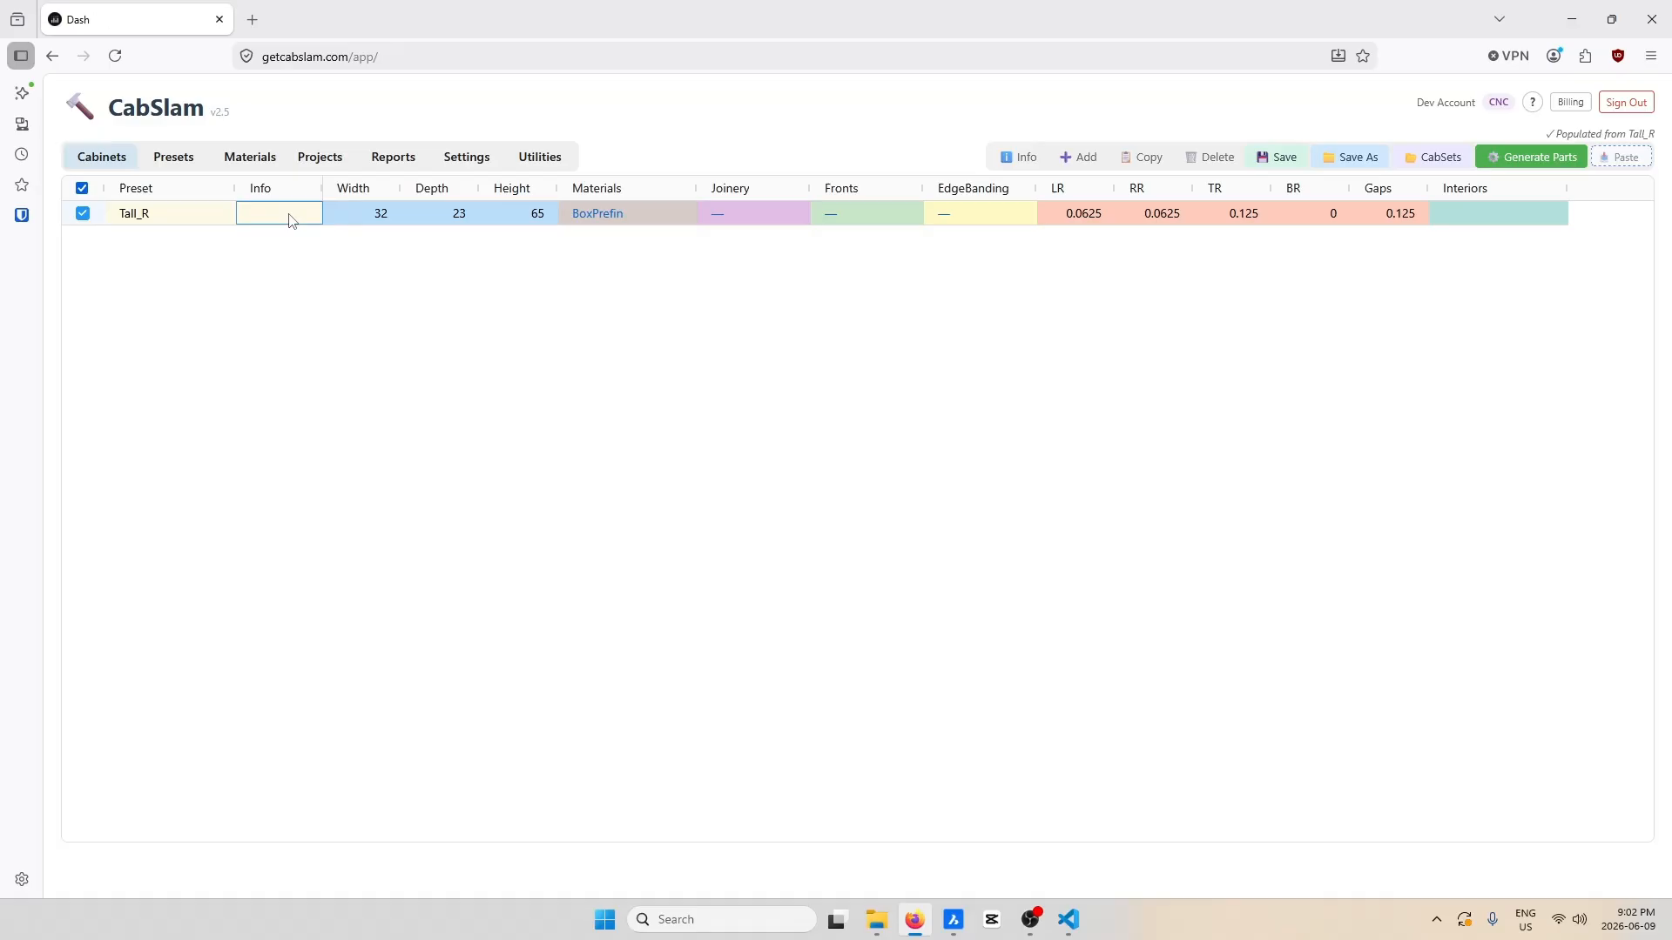
# Label the Tall_R cabinet cab1, and set its depth to 35 and its height to 120.
pyautogui.write('cab1')
pyautogui.click(357, 216)
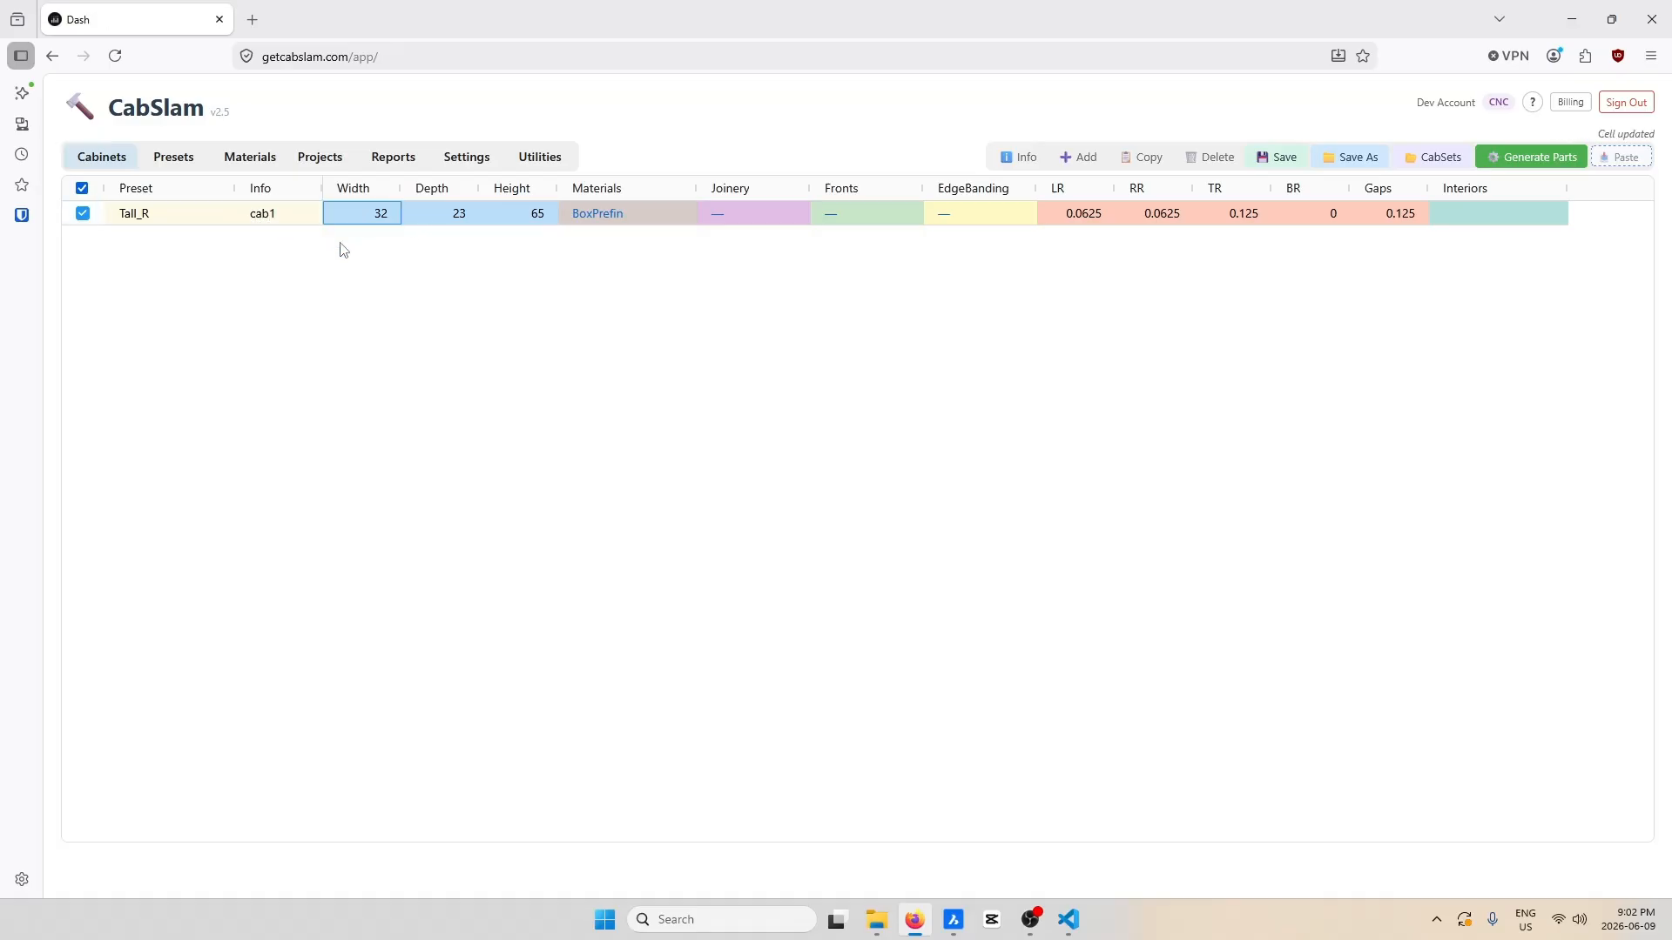
pyautogui.click(466, 219)
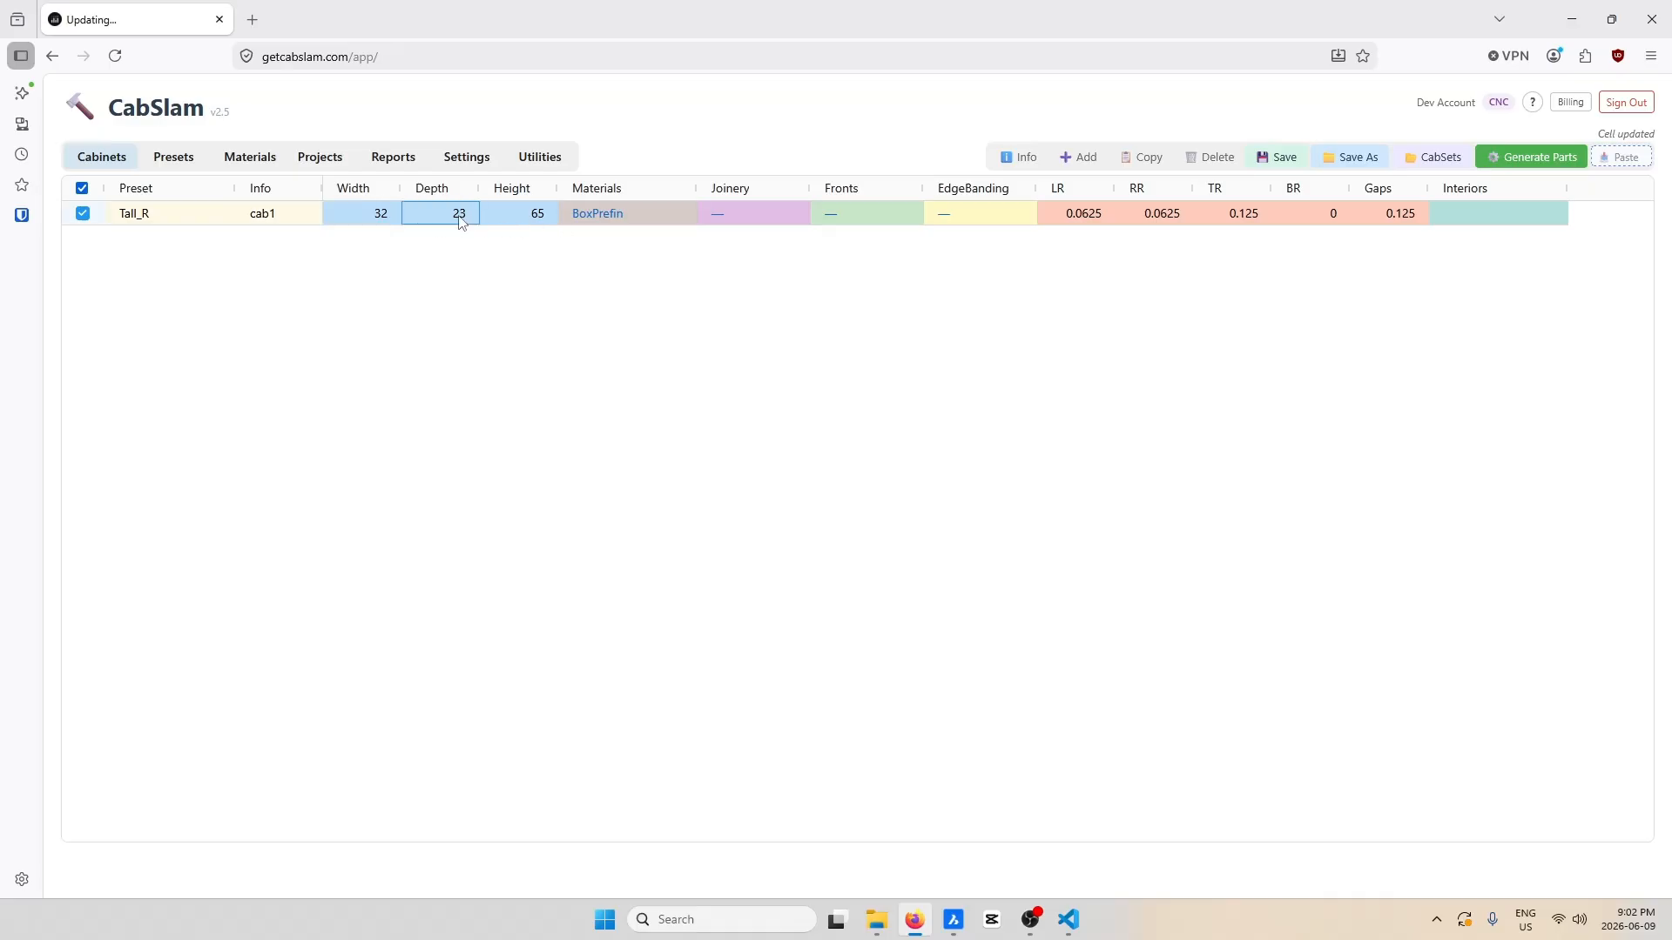
pyautogui.write('3')
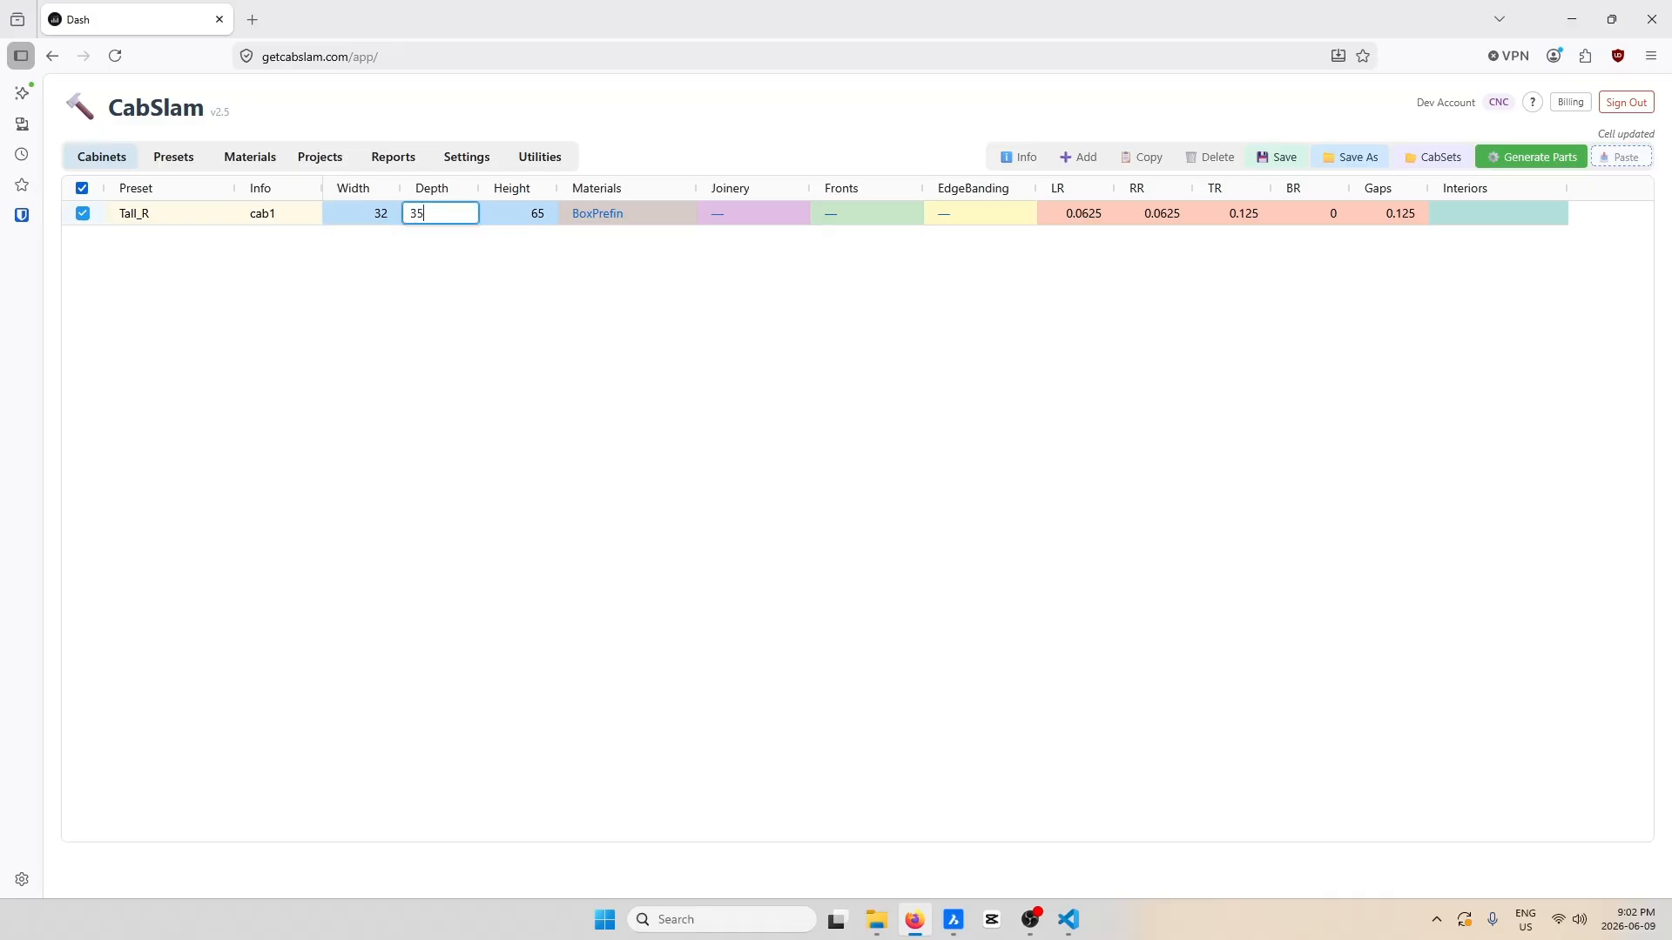
pyautogui.press('Return')
pyautogui.click(531, 223)
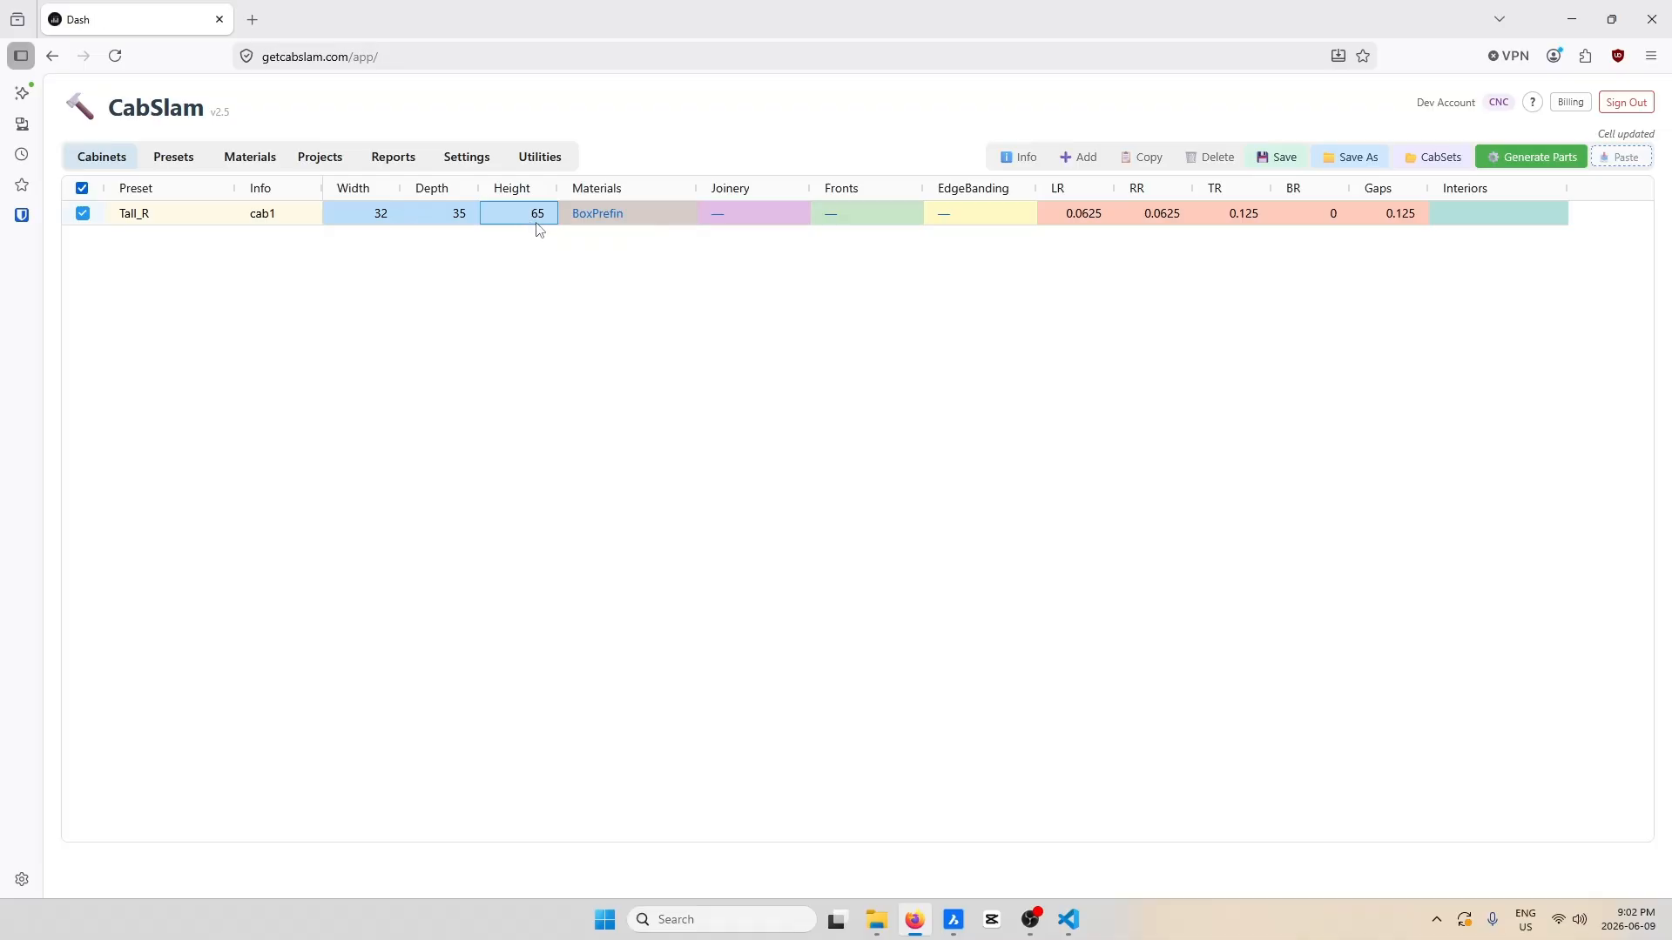
pyautogui.write('120')
pyautogui.press('Return')
# Assign DBPrefin as the drawer box material for cab1 and save the material changes.
pyautogui.click(647, 218)
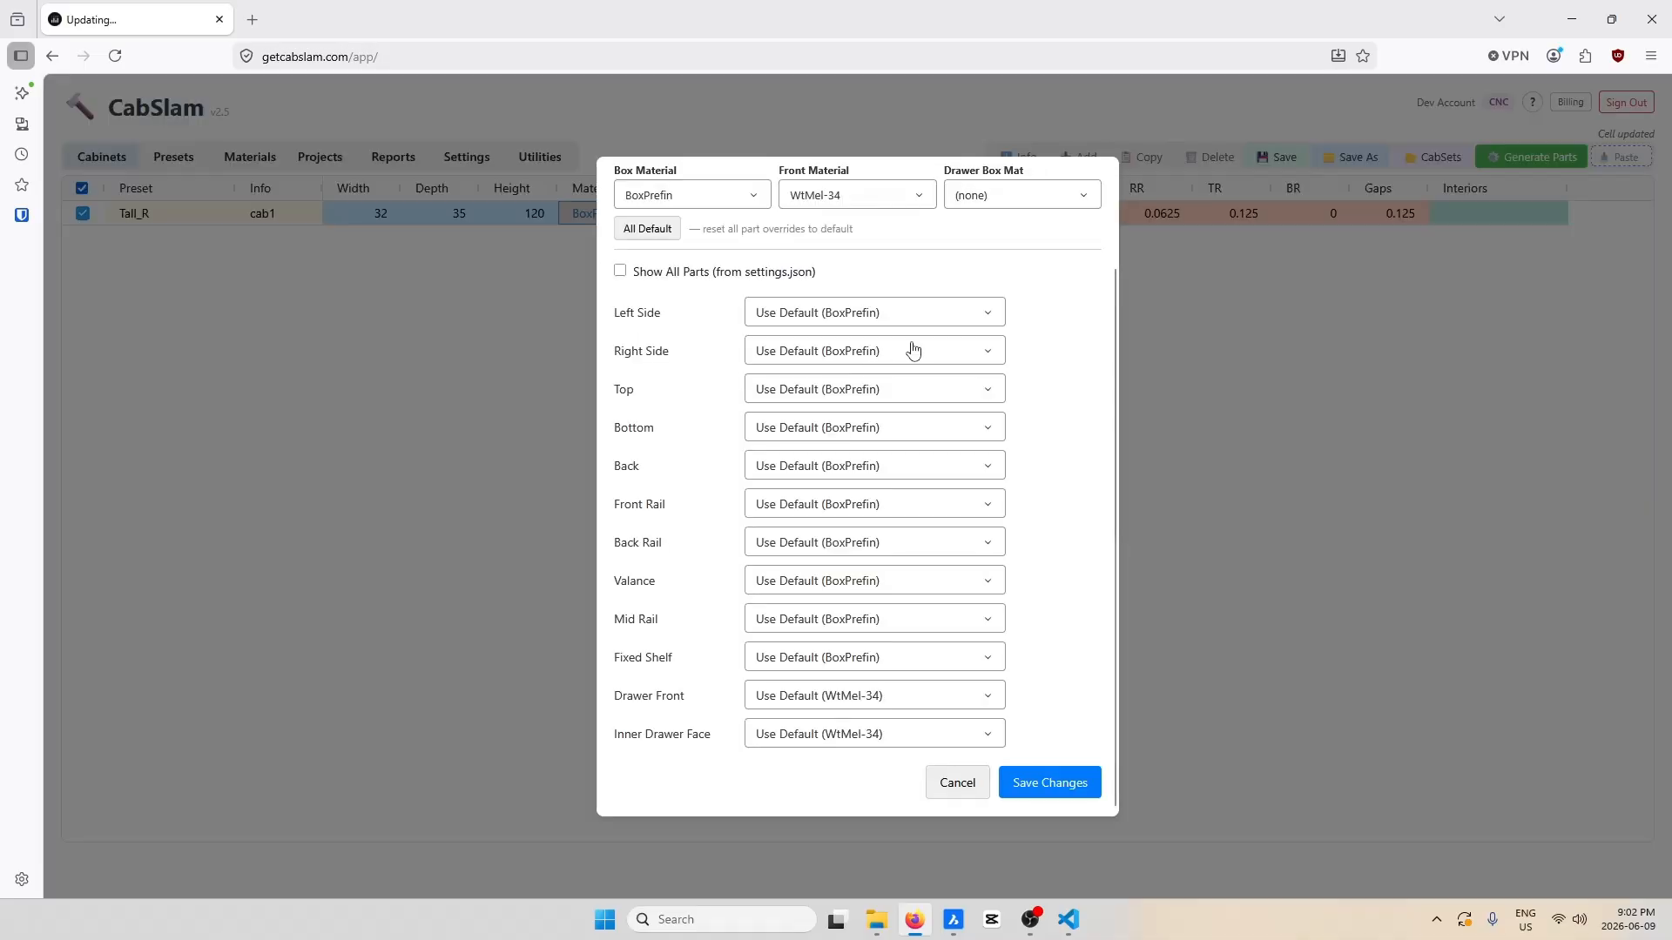
pyautogui.click(1036, 200)
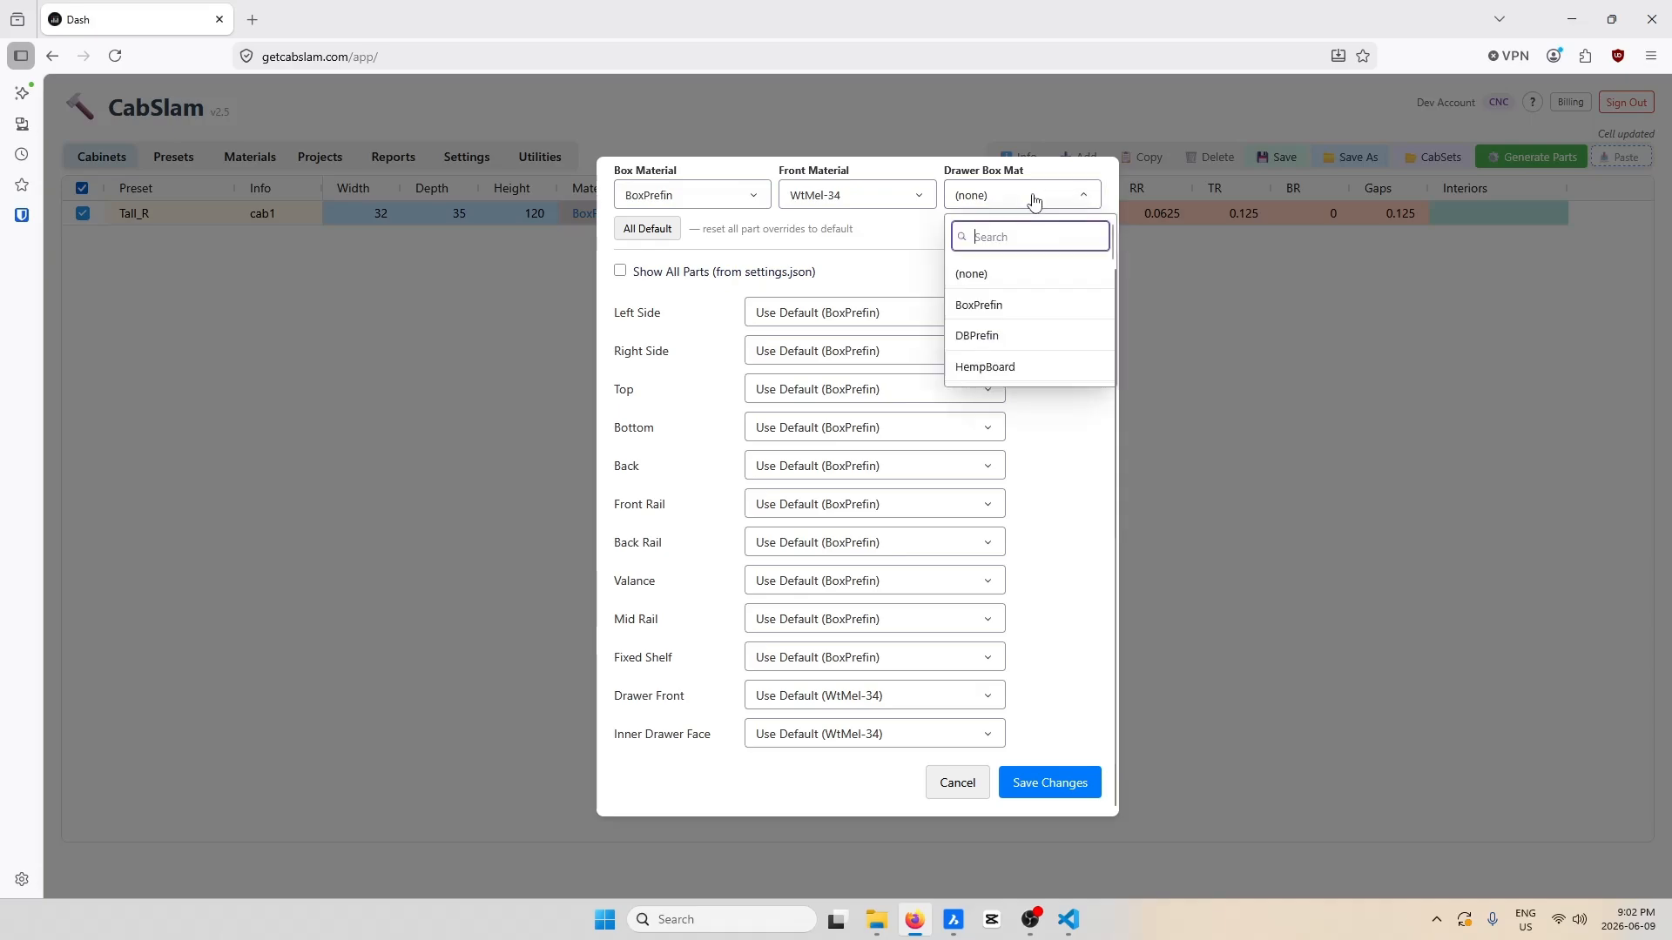
pyautogui.click(994, 339)
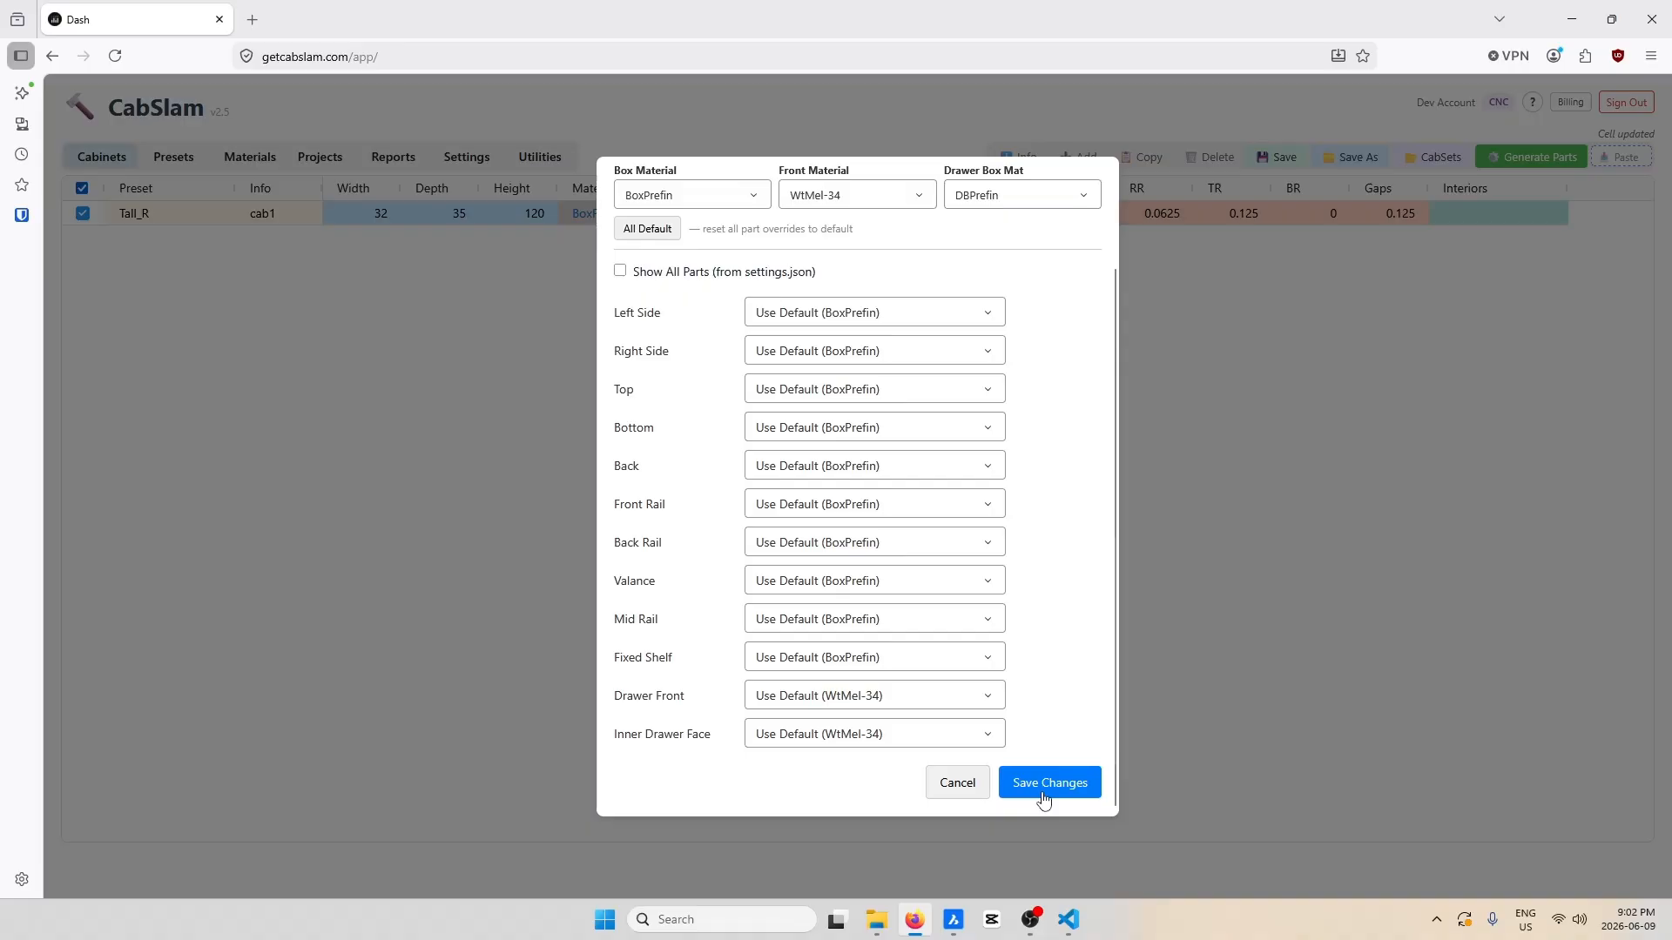
pyautogui.click(1044, 798)
# Apply the User 1 joinery preset to cab1, giving Blind Tenon + Holes at 9 in spacing, and save it.
pyautogui.click(766, 216)
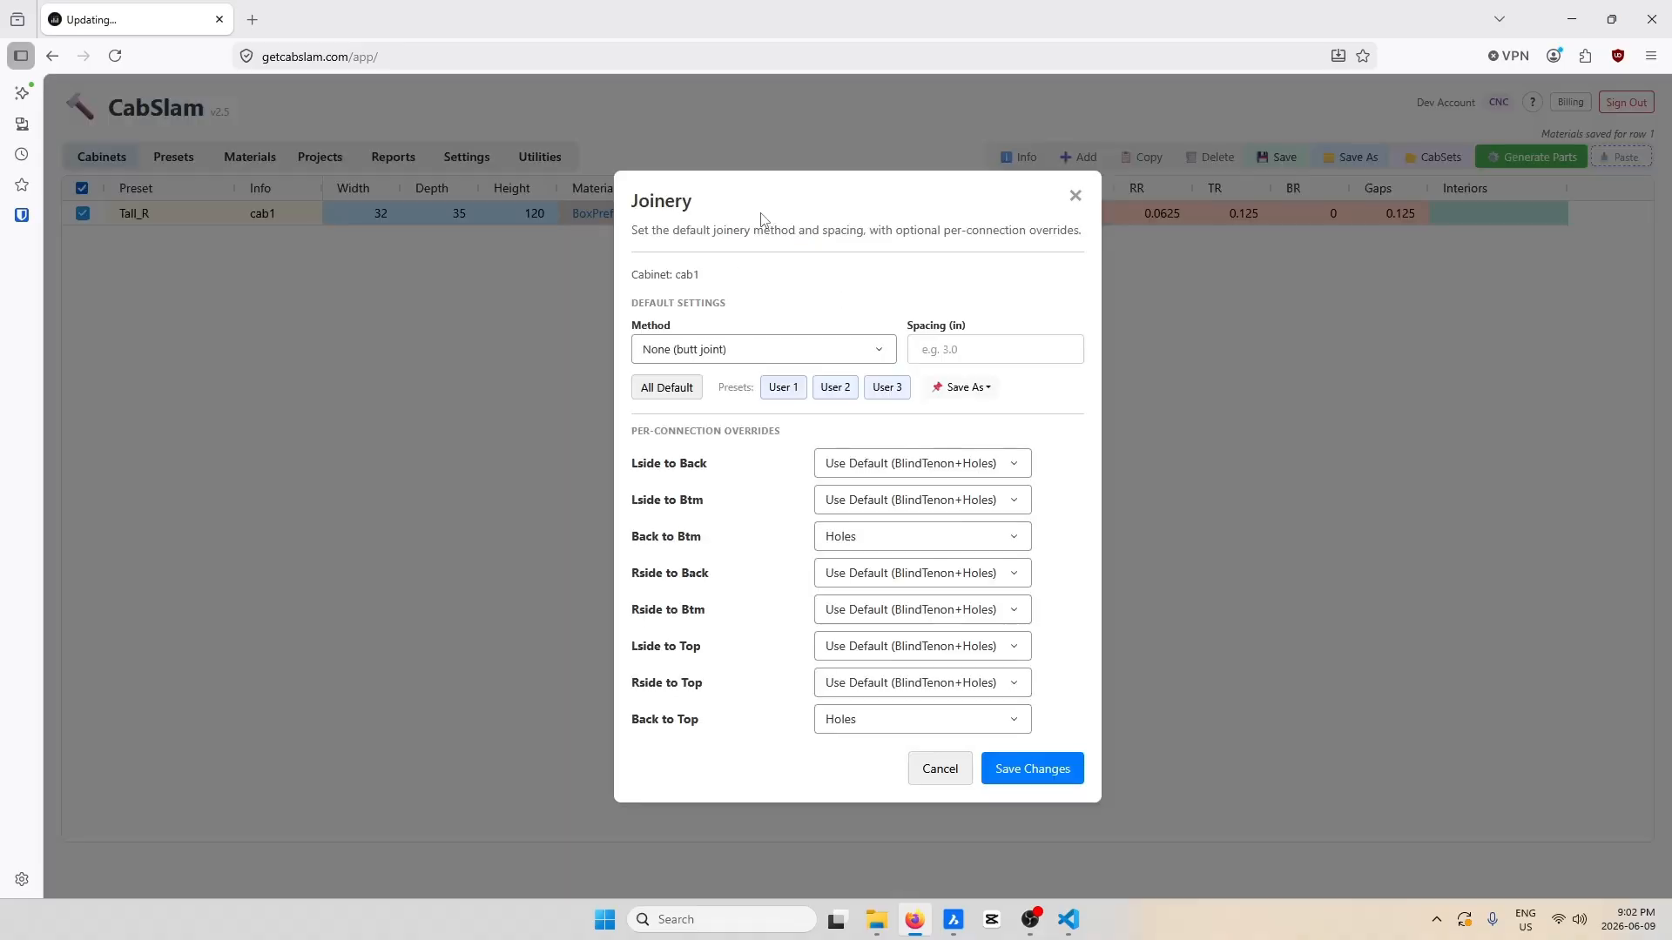
pyautogui.click(789, 375)
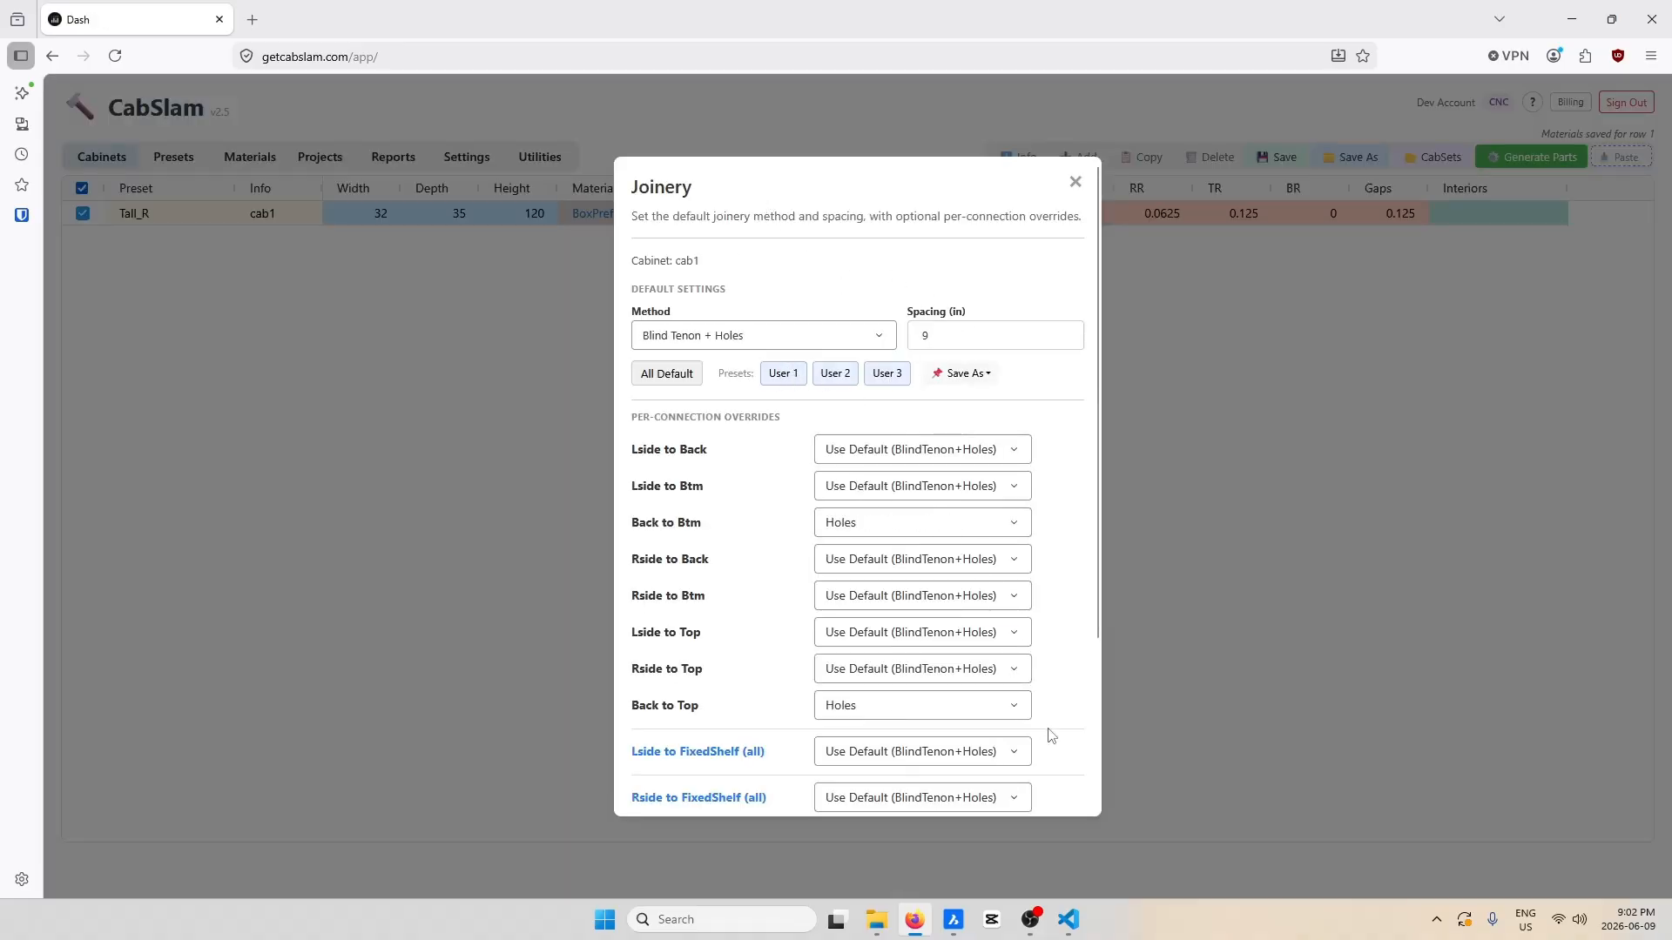
pyautogui.scroll(-3, 1051, 737)
pyautogui.click(1030, 781)
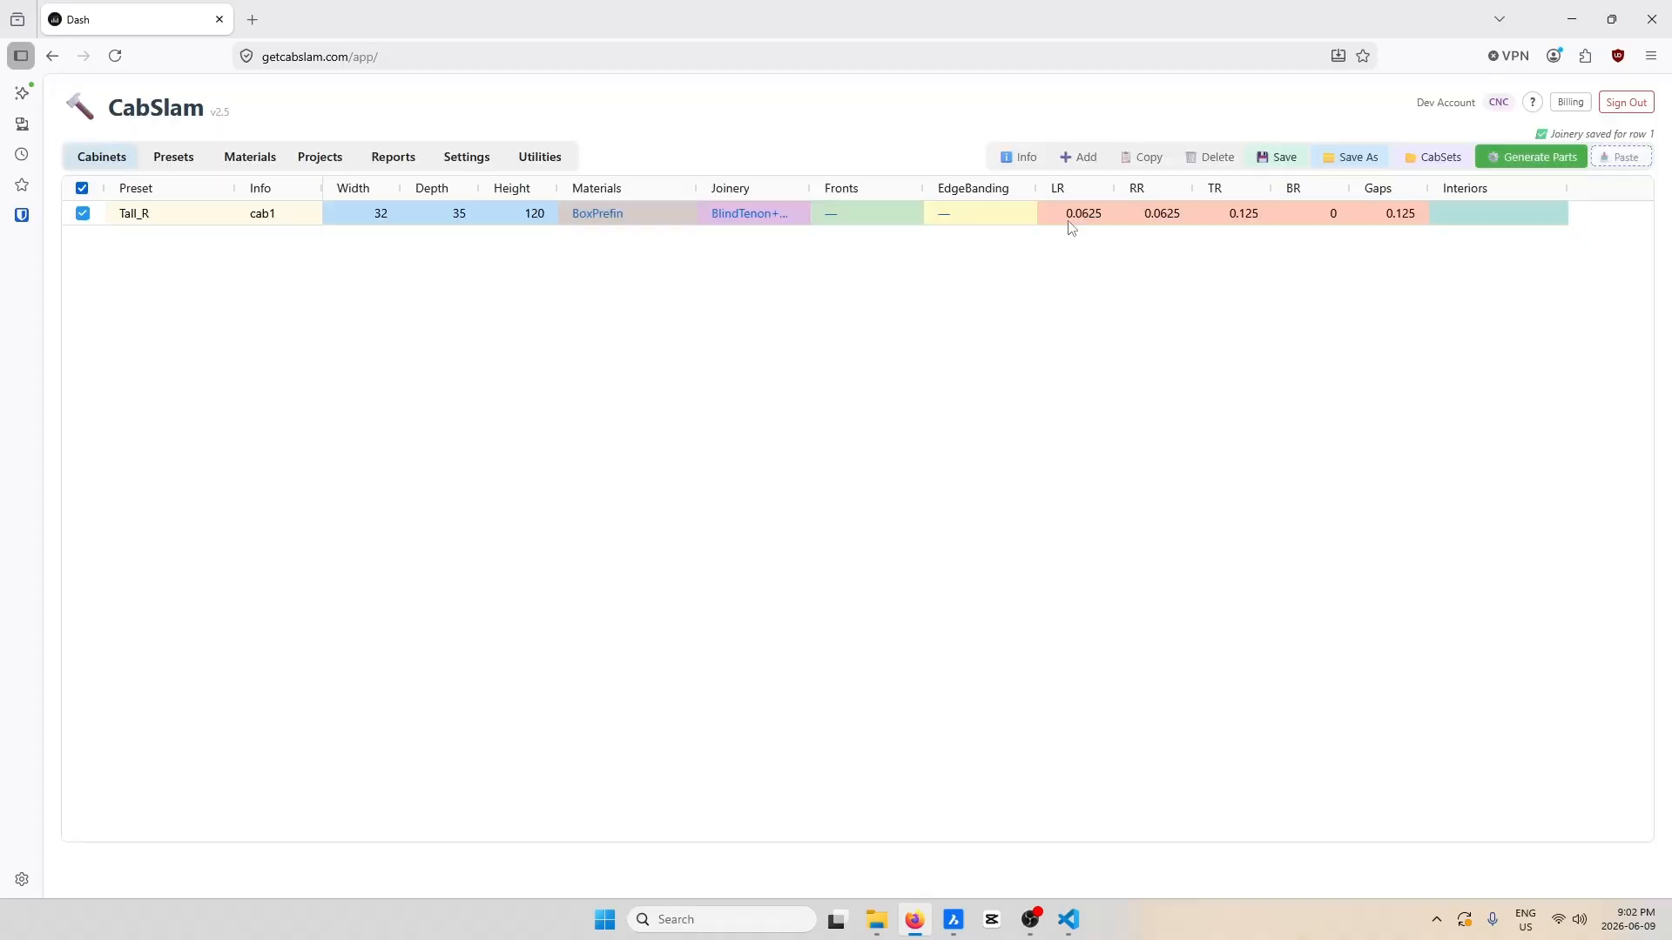
# Configure cab1's fronts as a single level of 11 standard drawers with BLUM slides.
pyautogui.click(871, 217)
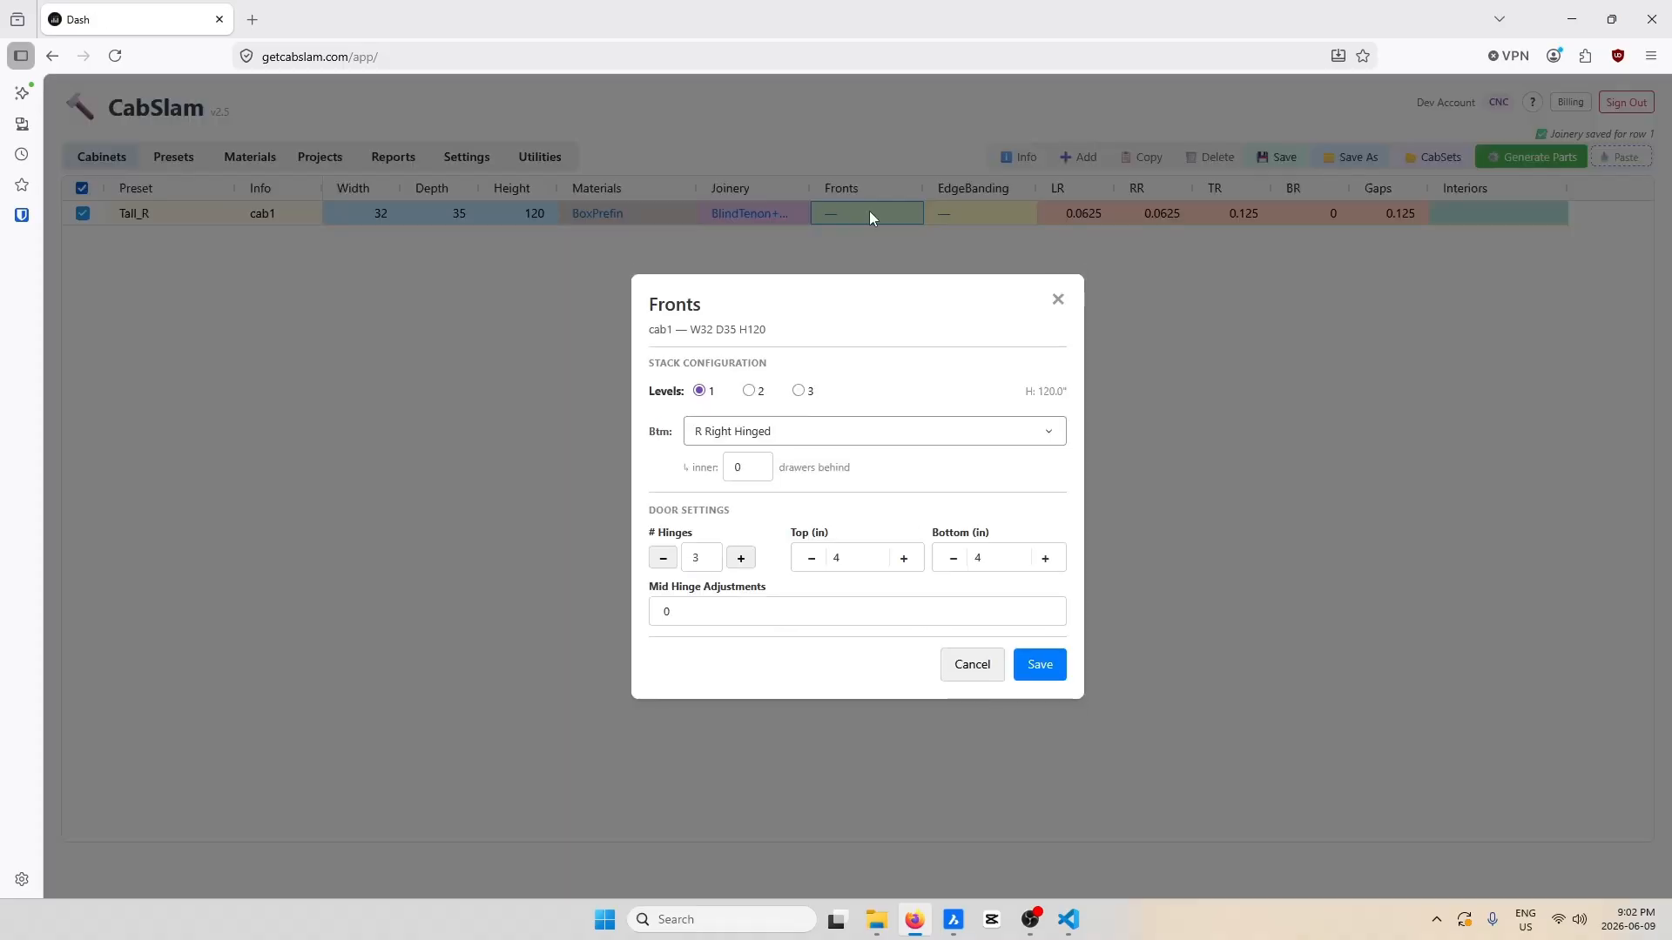
pyautogui.click(832, 433)
pyautogui.scroll(-3, 783, 592)
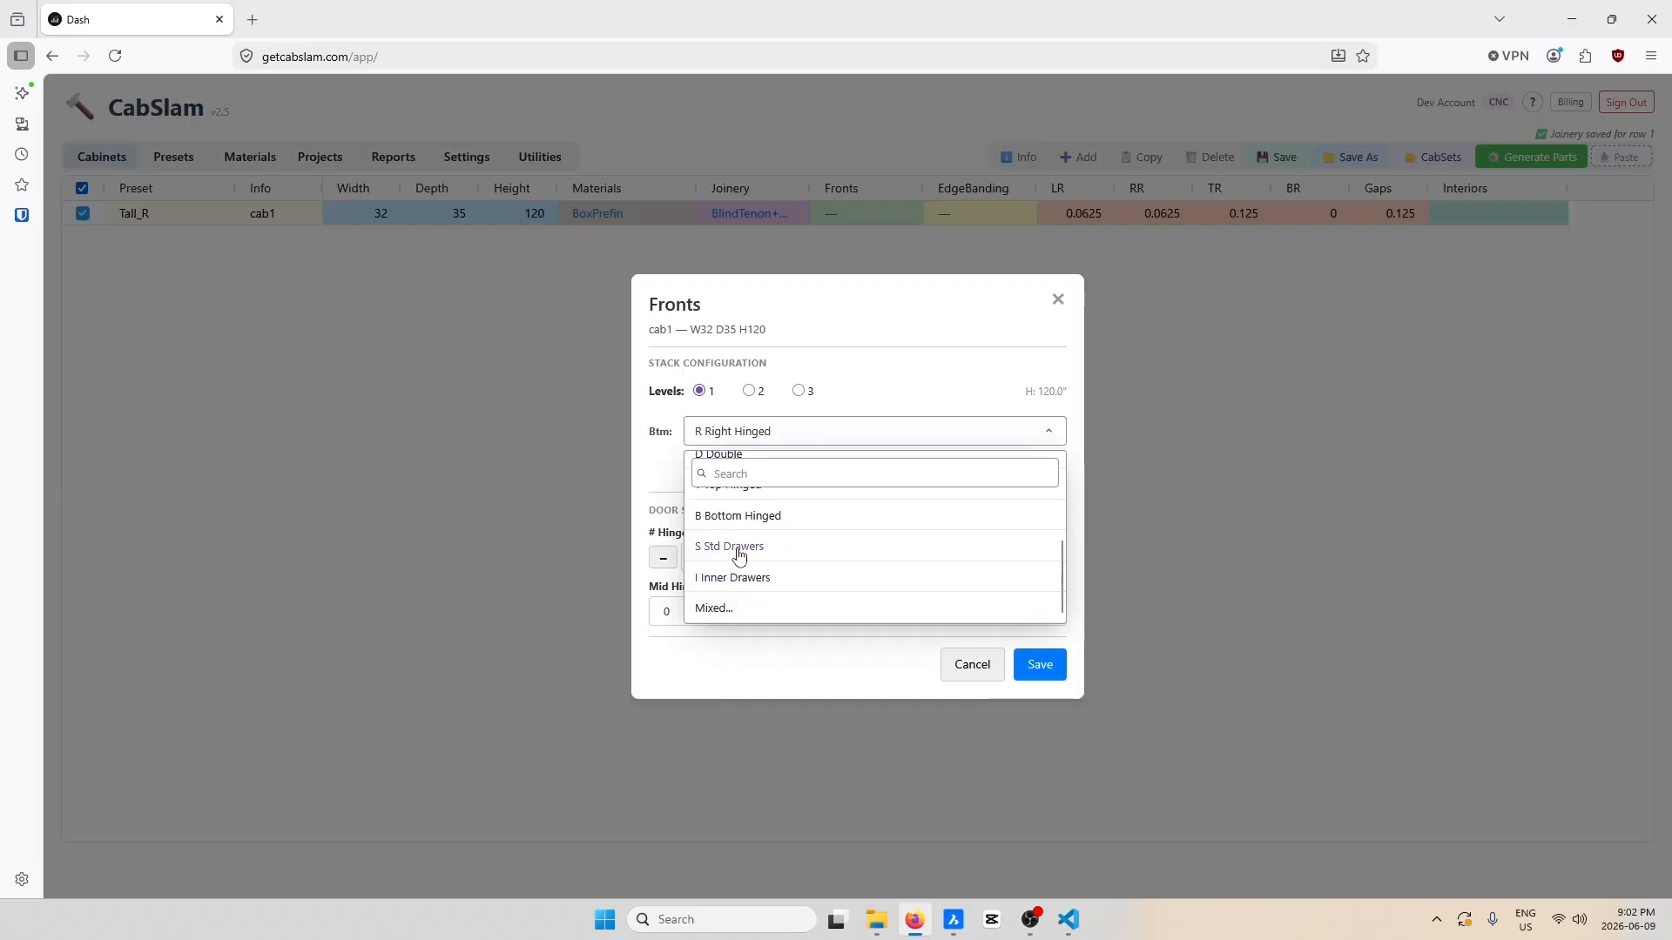
pyautogui.click(738, 549)
pyautogui.click(1044, 421)
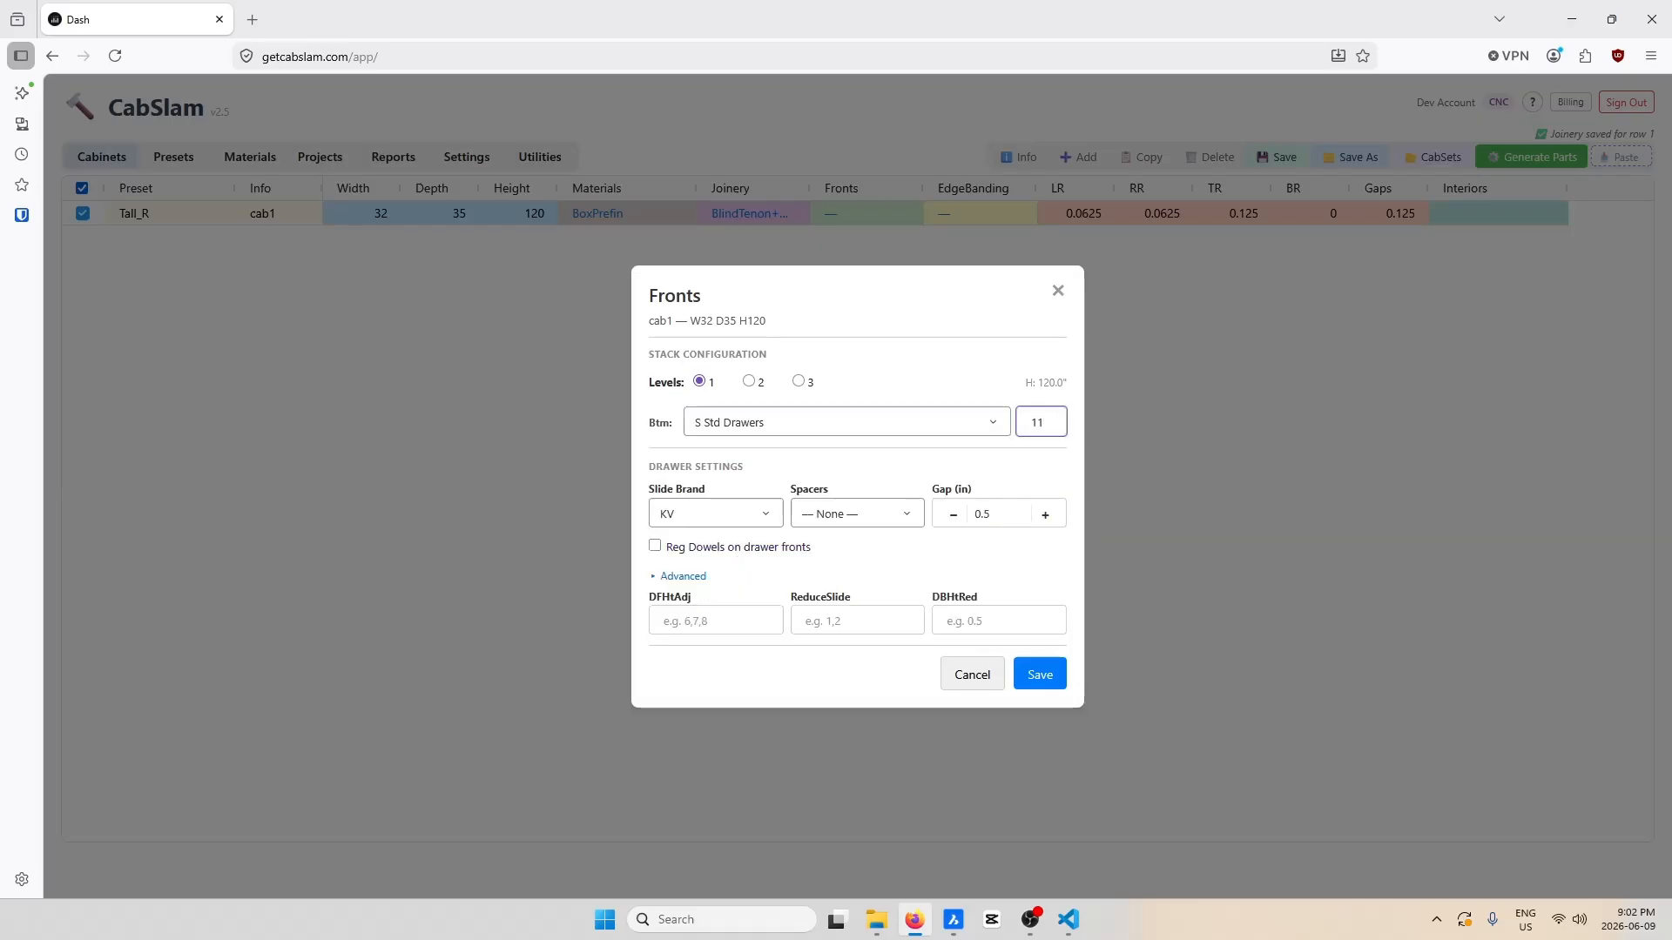
pyautogui.click(733, 515)
pyautogui.click(682, 684)
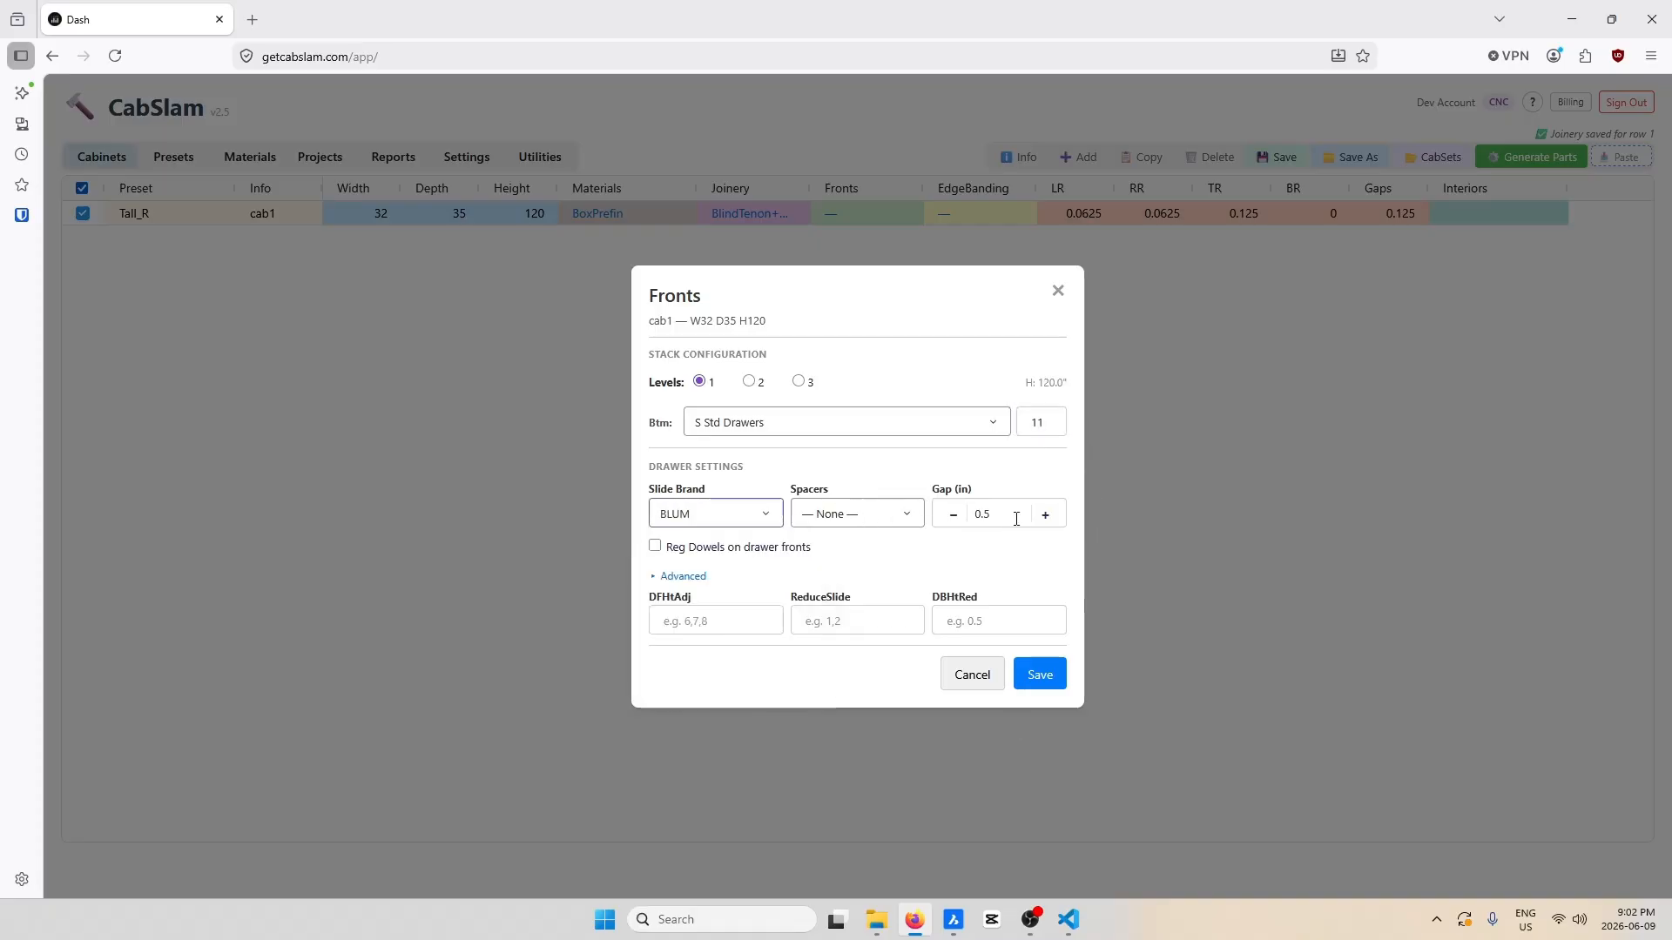
# Set DFHtAdj to 5,6,7 and ReduceSlide to 11,10,9,8,7,6,5,4,3,2,1 for cab1, and save the fronts.
pyautogui.click(732, 616)
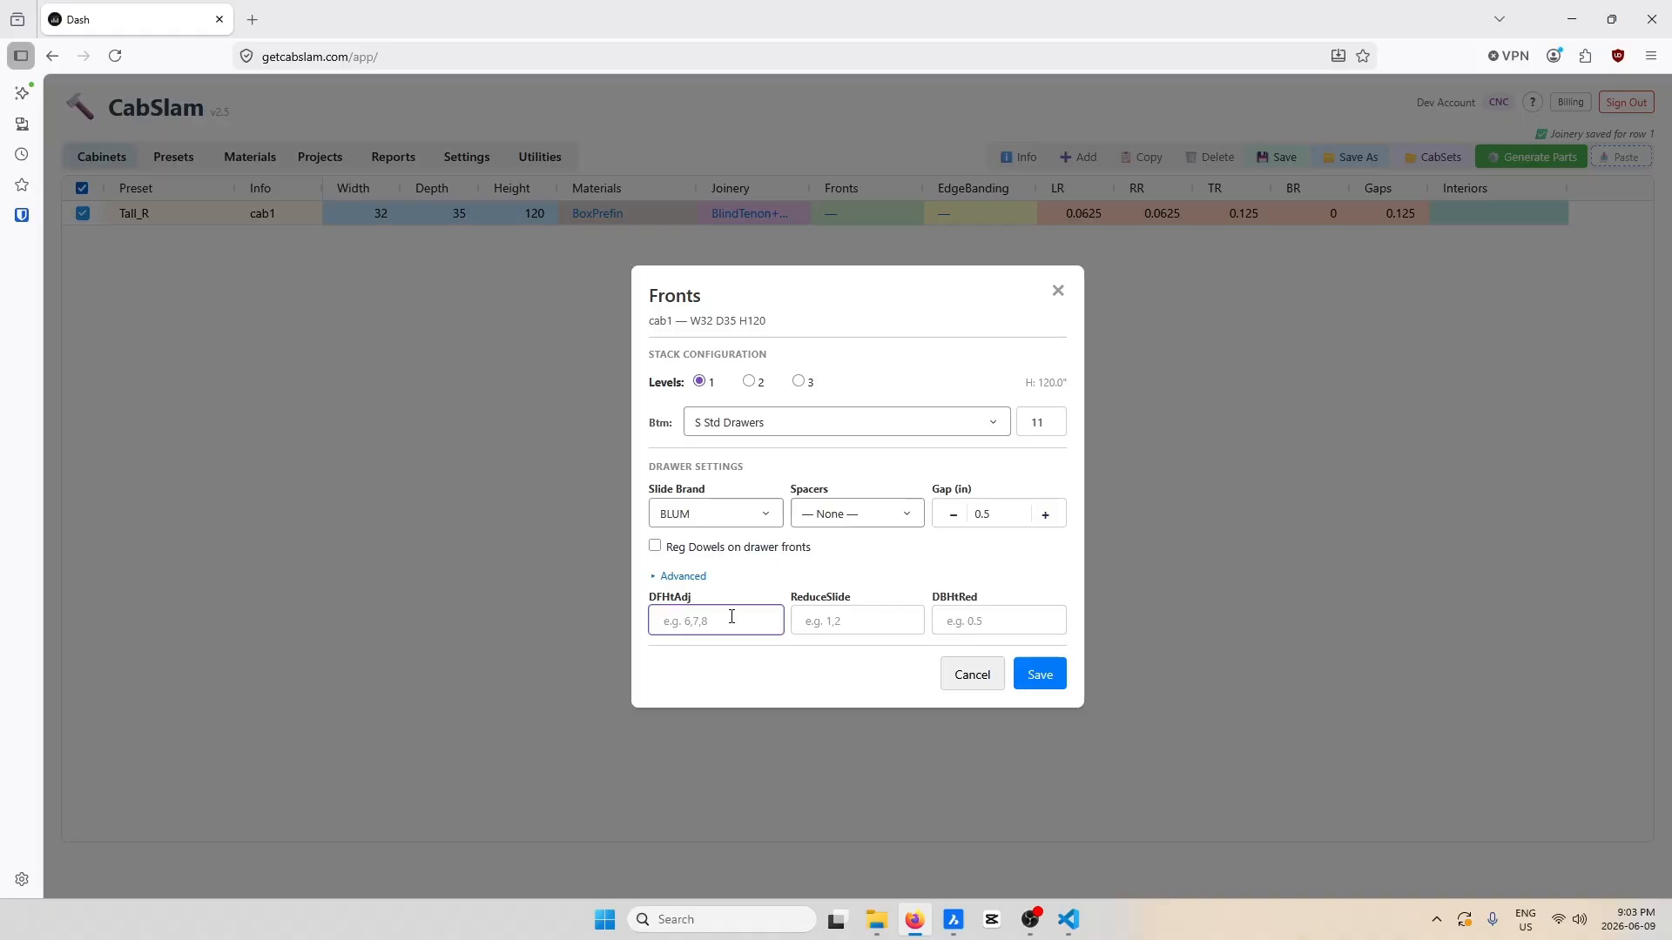
pyautogui.write('5,6,7')
pyautogui.click(870, 619)
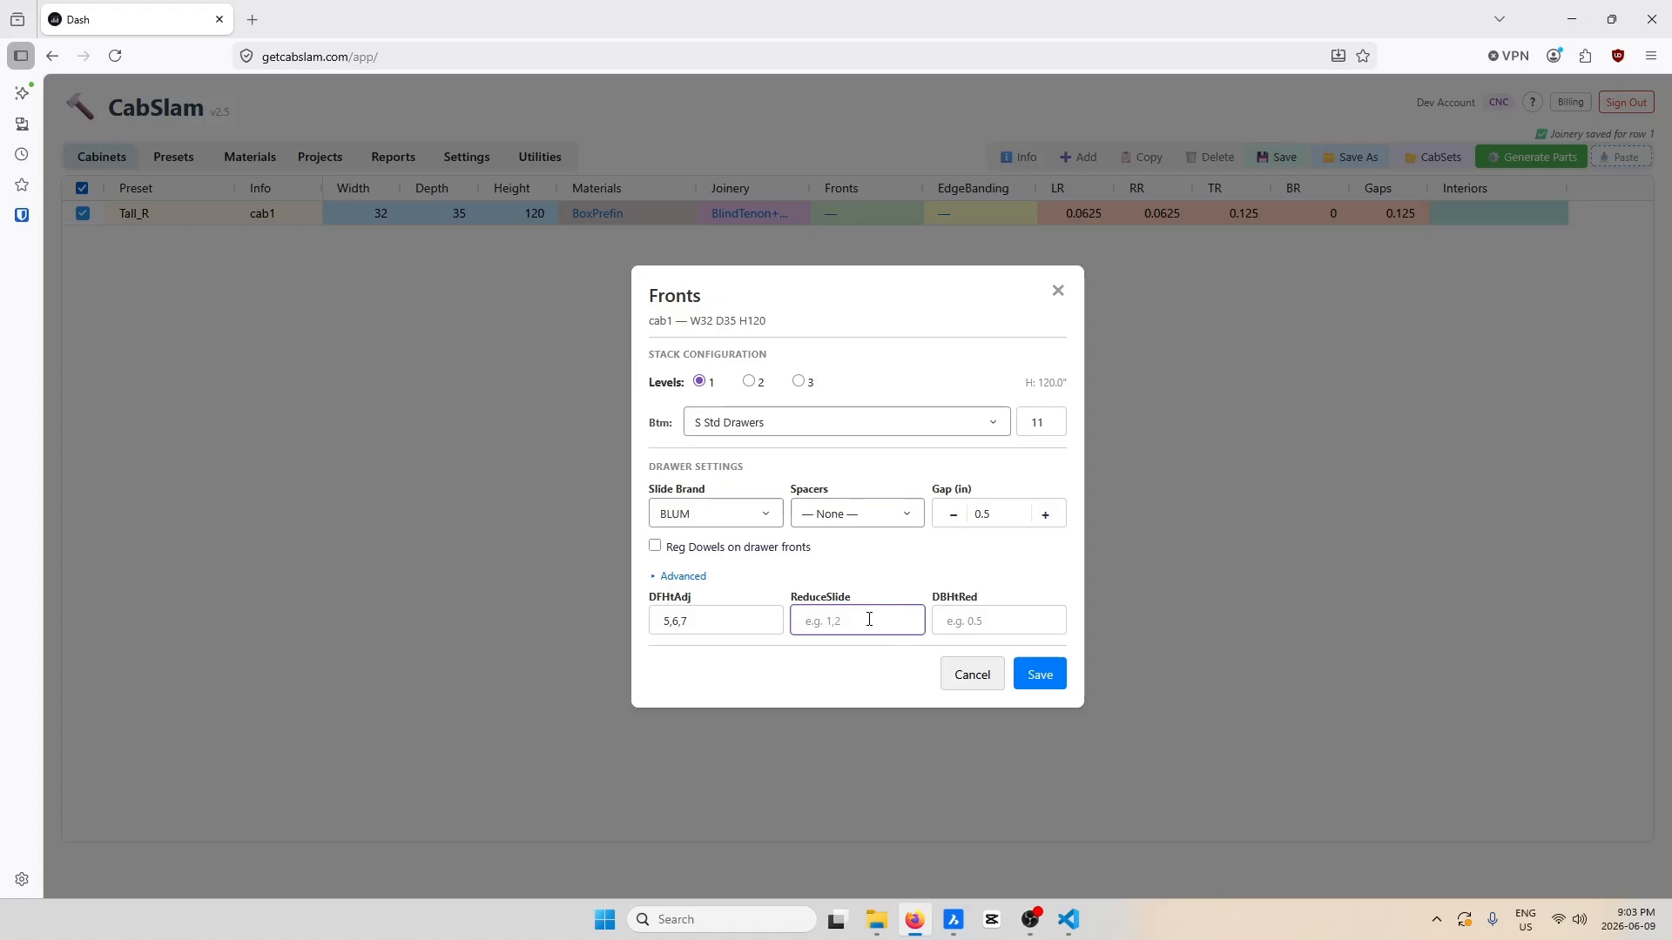
pyautogui.write('11,10,9,8,7,6,5,4,3,2,1')
pyautogui.click(1042, 675)
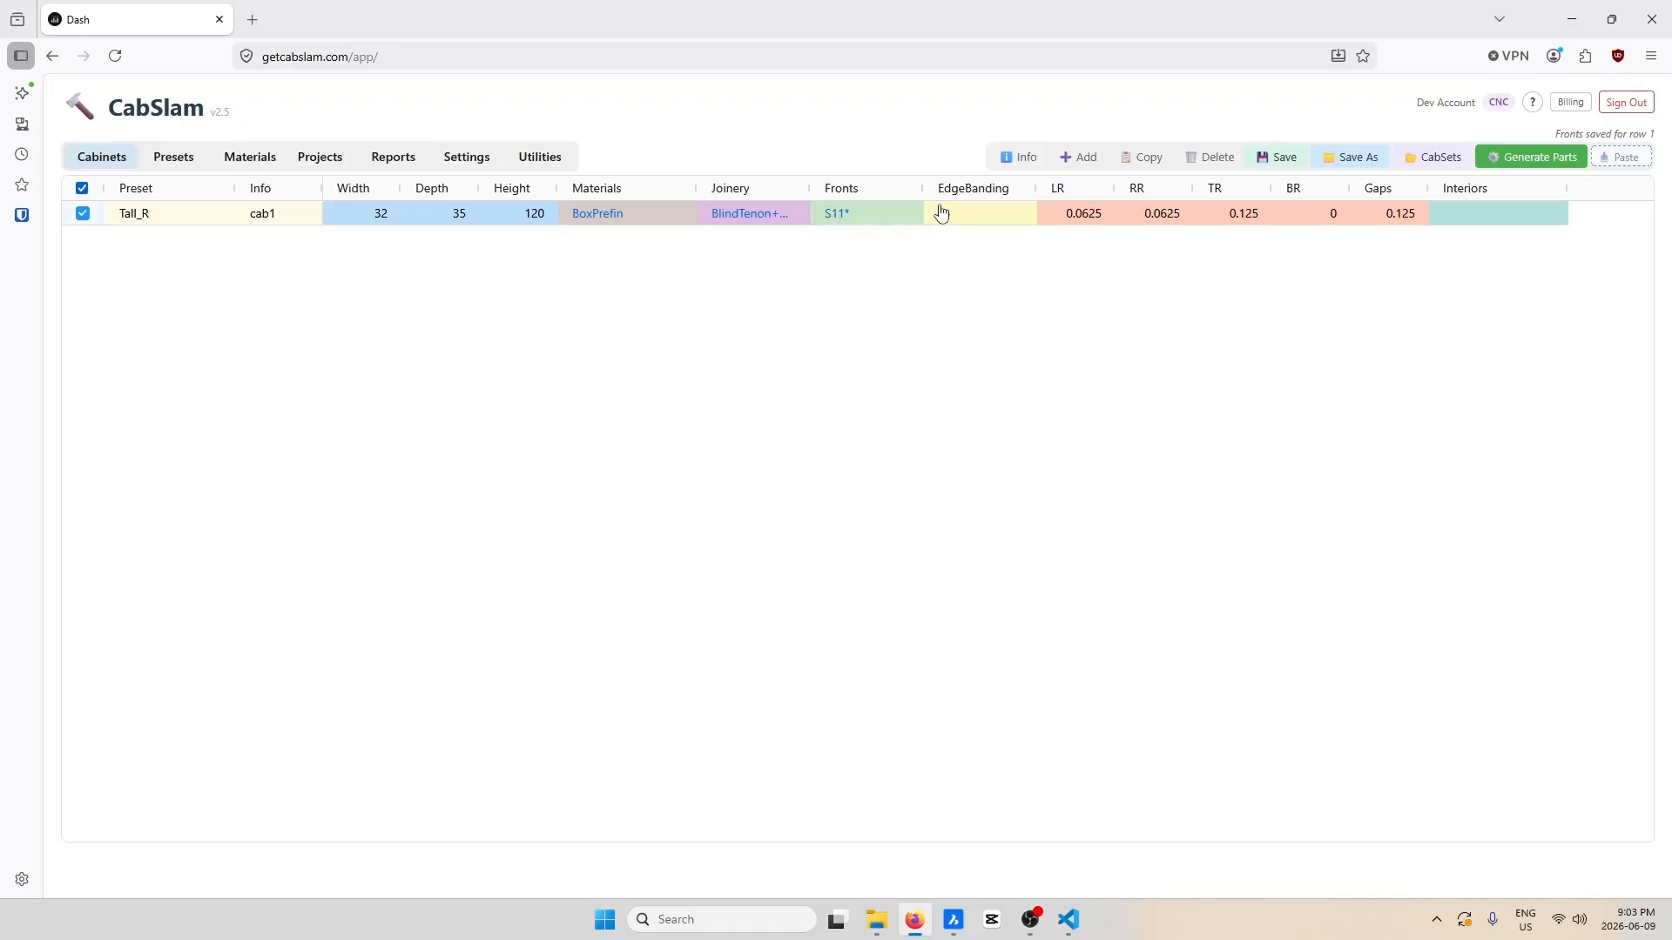
# Reduce cab1's adjustable shelves to one section with 0 shelves and turn off Line Bore.
pyautogui.click(987, 221)
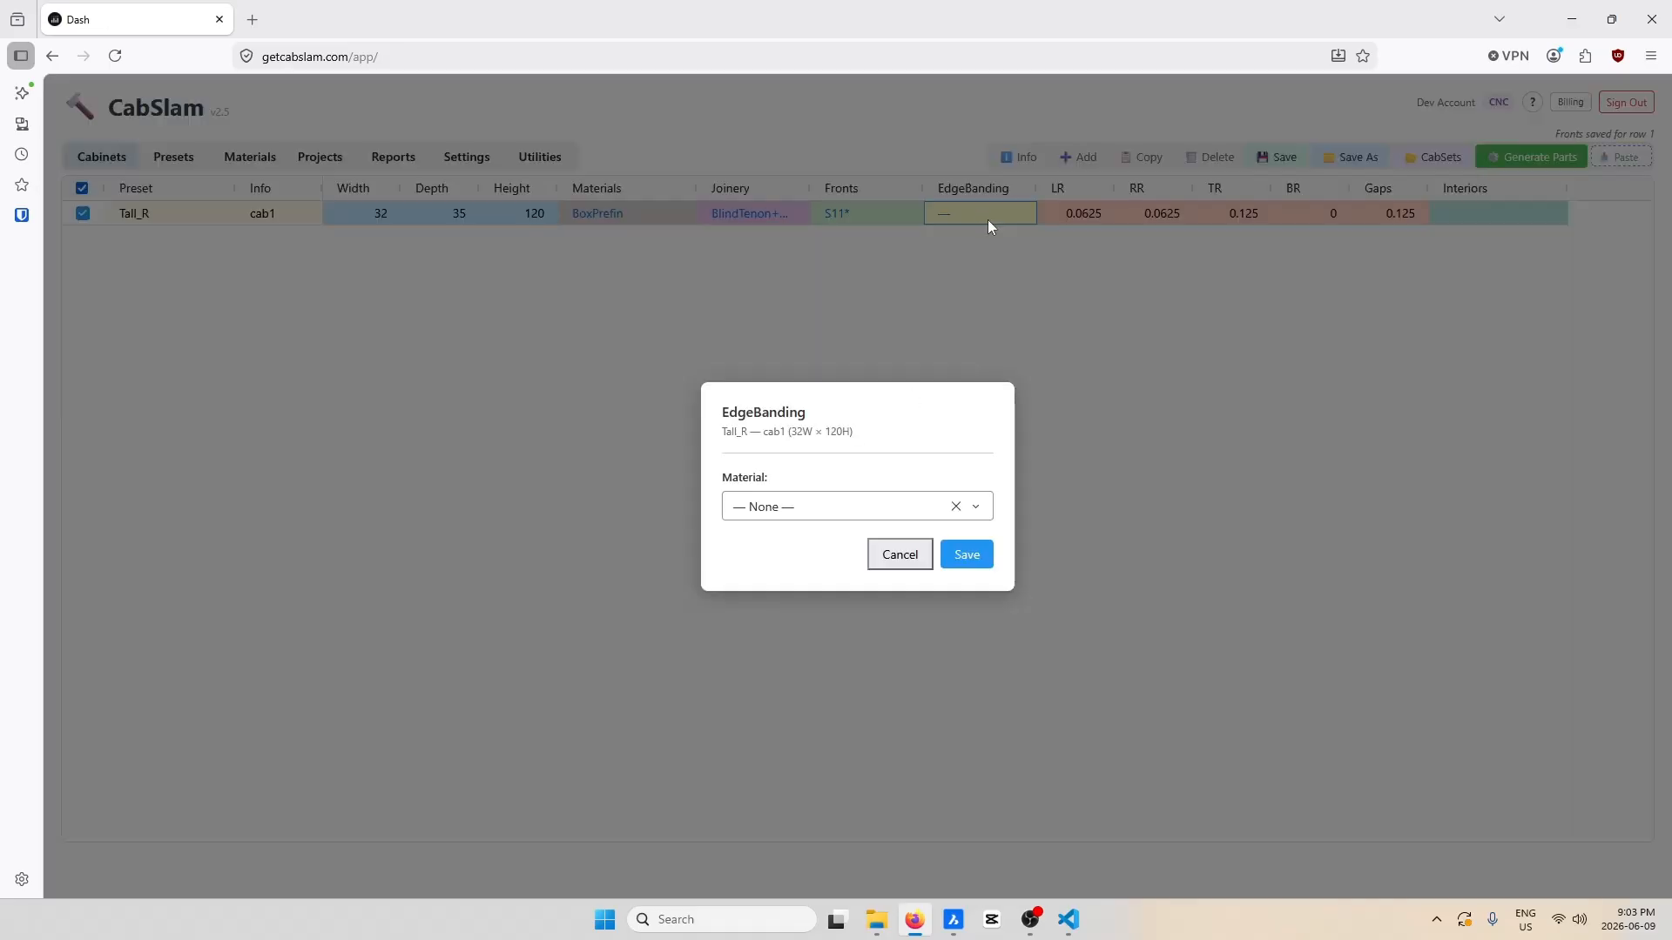
pyautogui.click(900, 554)
pyautogui.click(1509, 218)
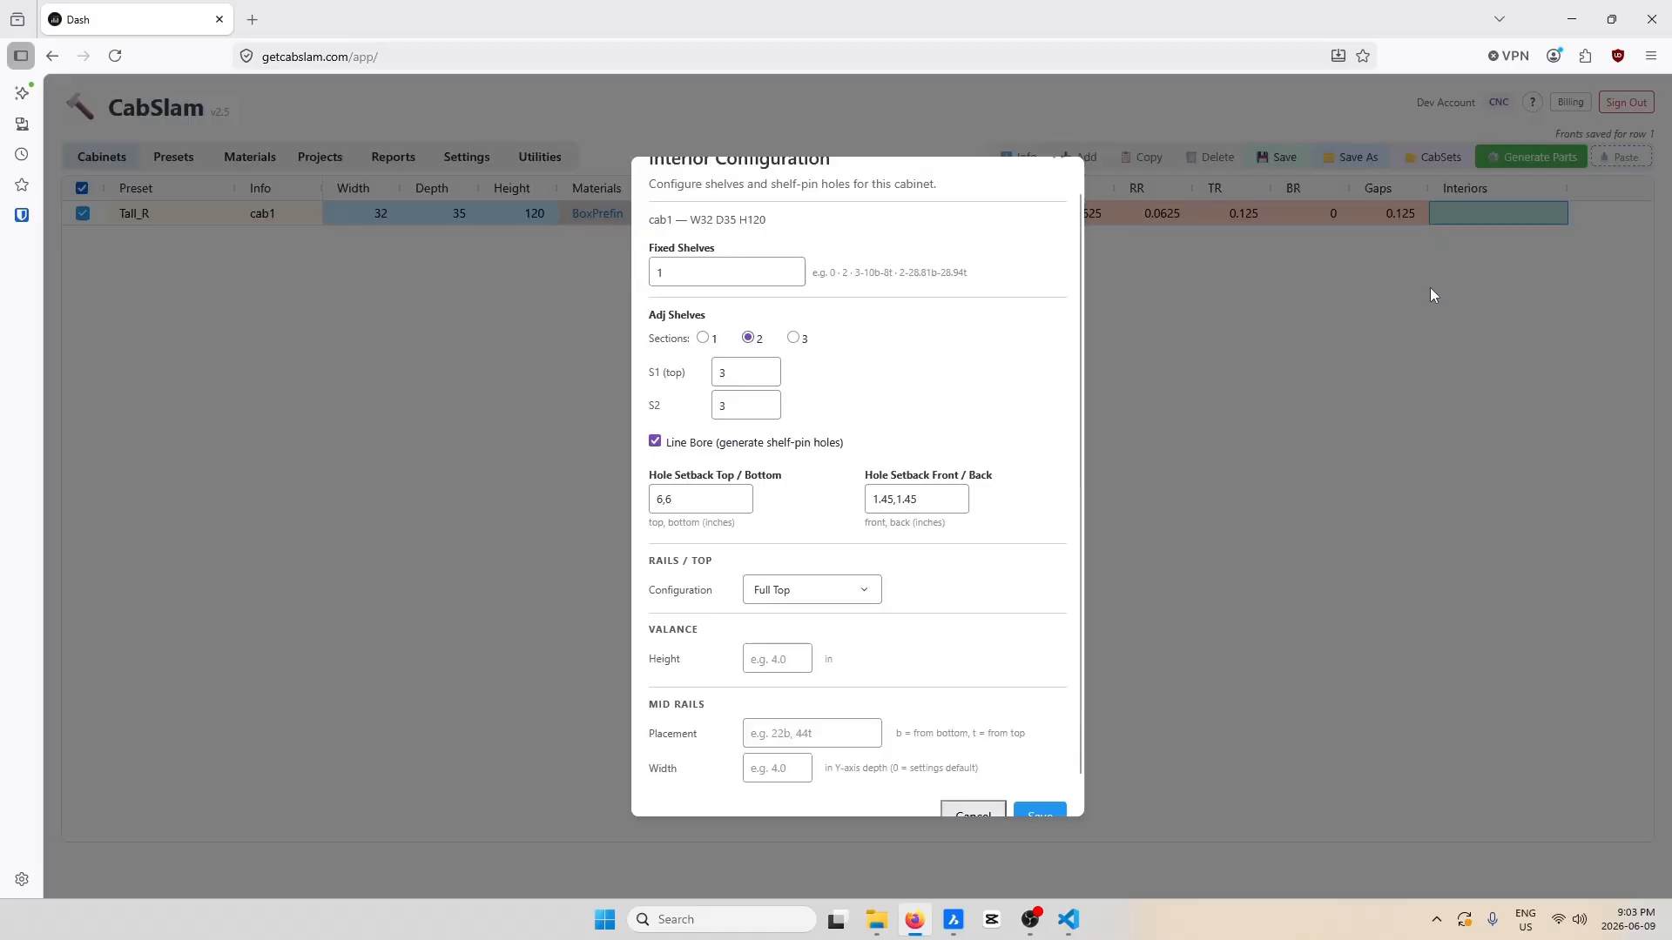
pyautogui.click(704, 338)
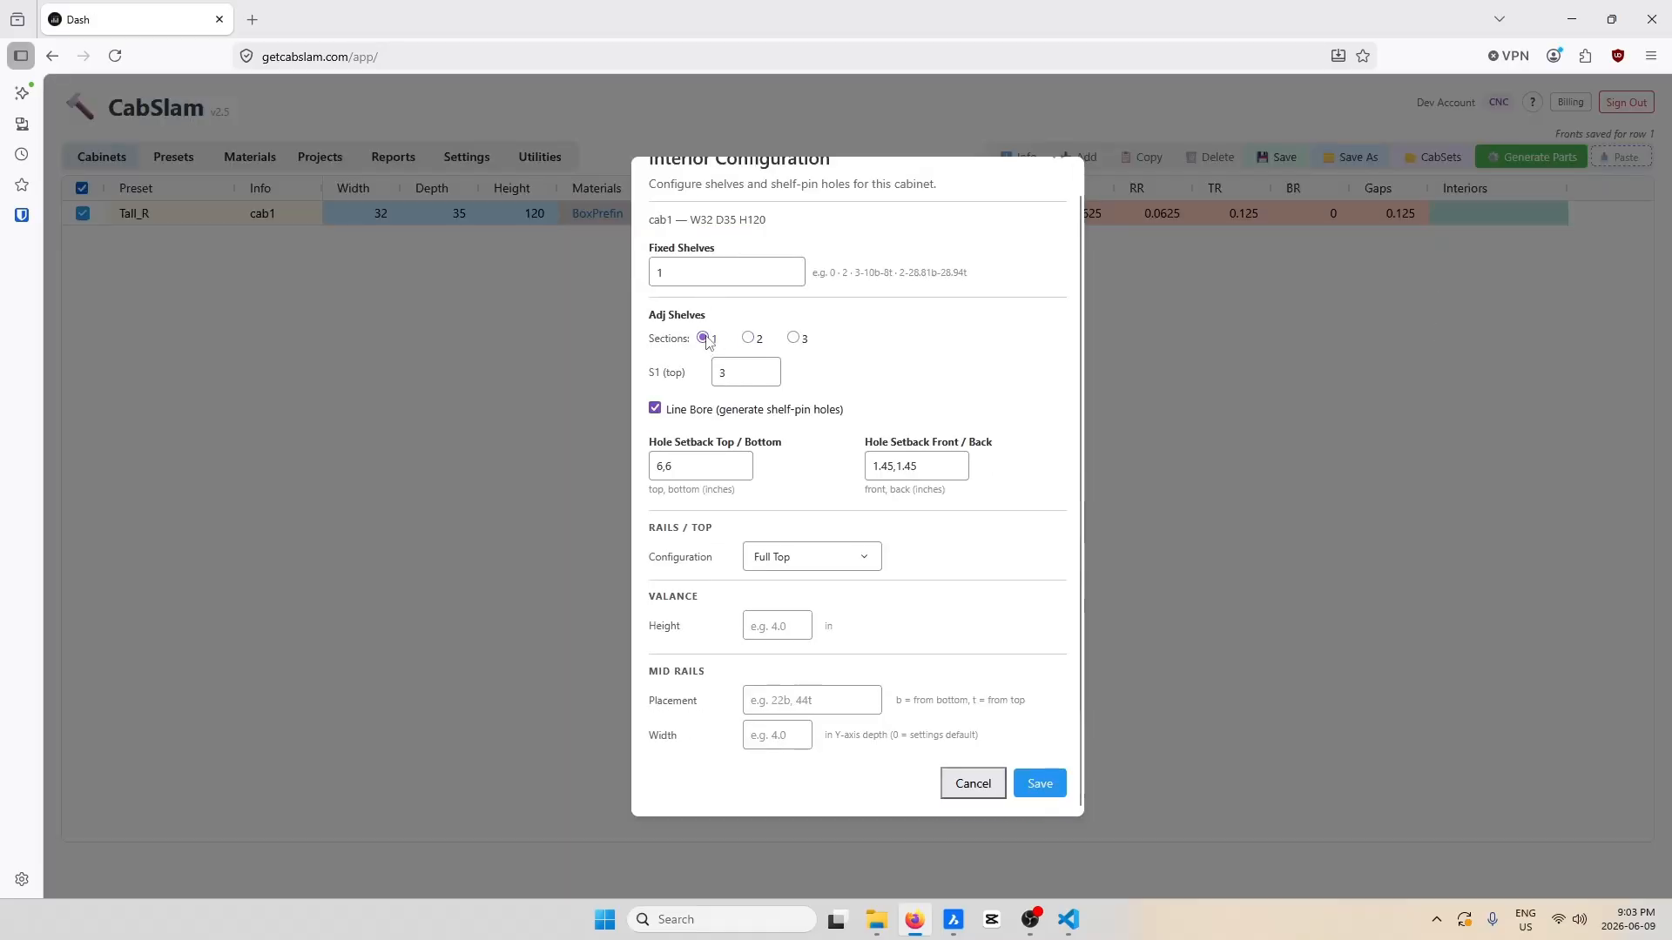
pyautogui.click(725, 372)
pyautogui.write('0')
pyautogui.click(655, 408)
# Set cab1's fixed shelves to 0 and save the interior configuration.
pyautogui.scroll(1, 767, 282)
pyautogui.click(692, 301)
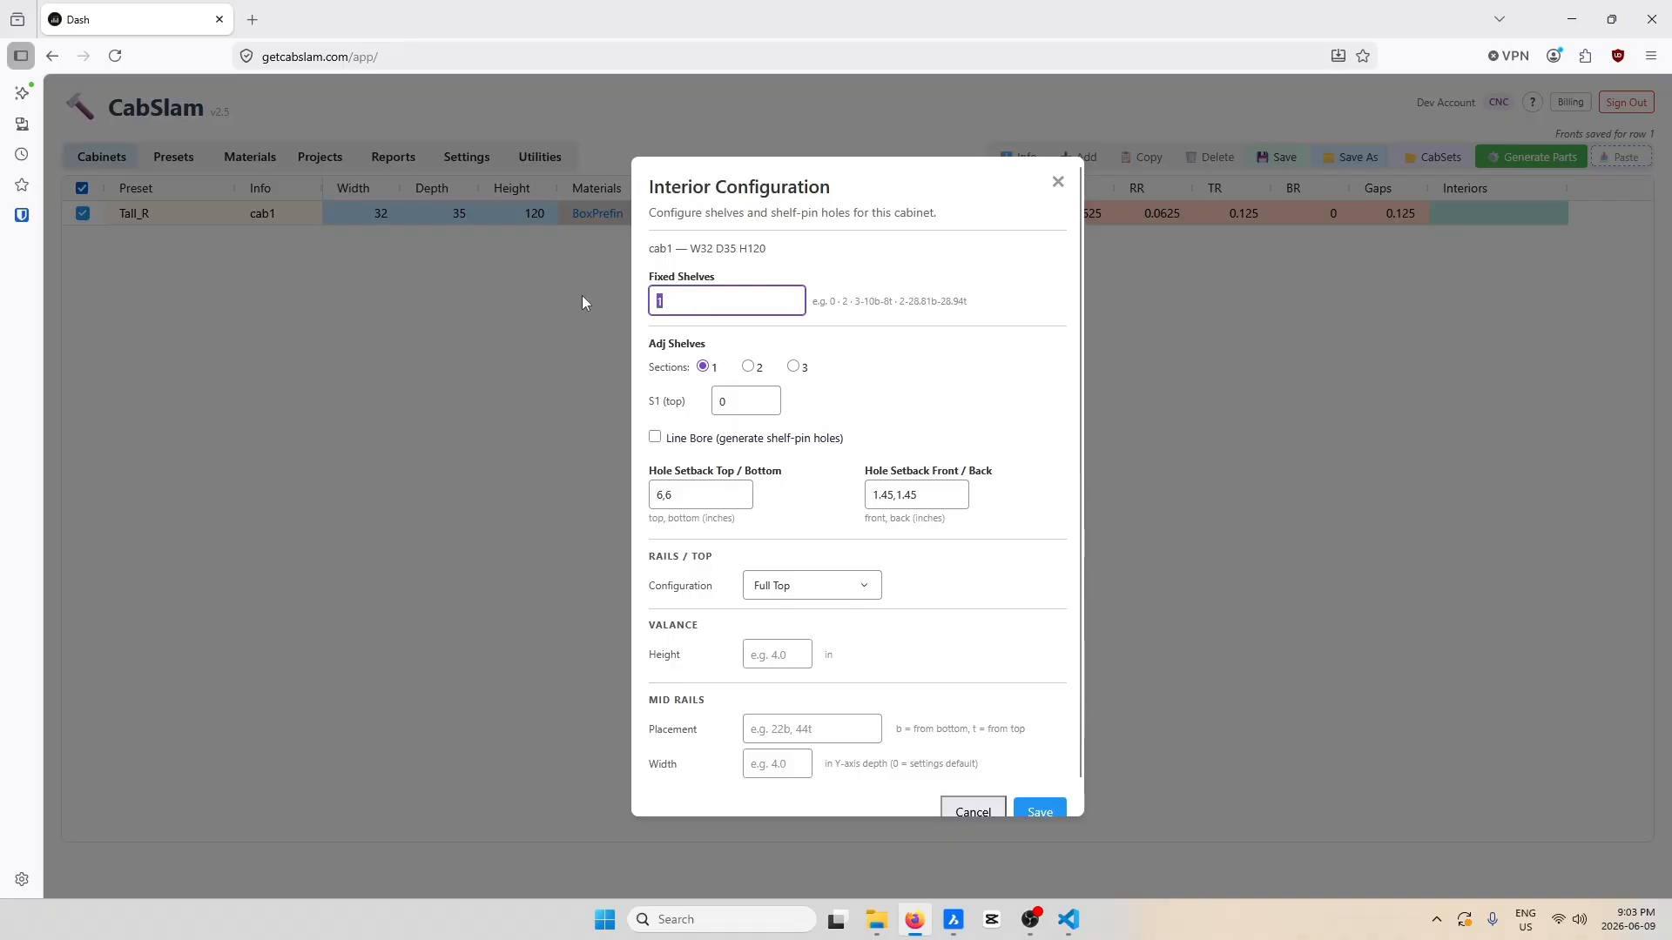
pyautogui.click(1006, 380)
pyautogui.scroll(-1, 823, 576)
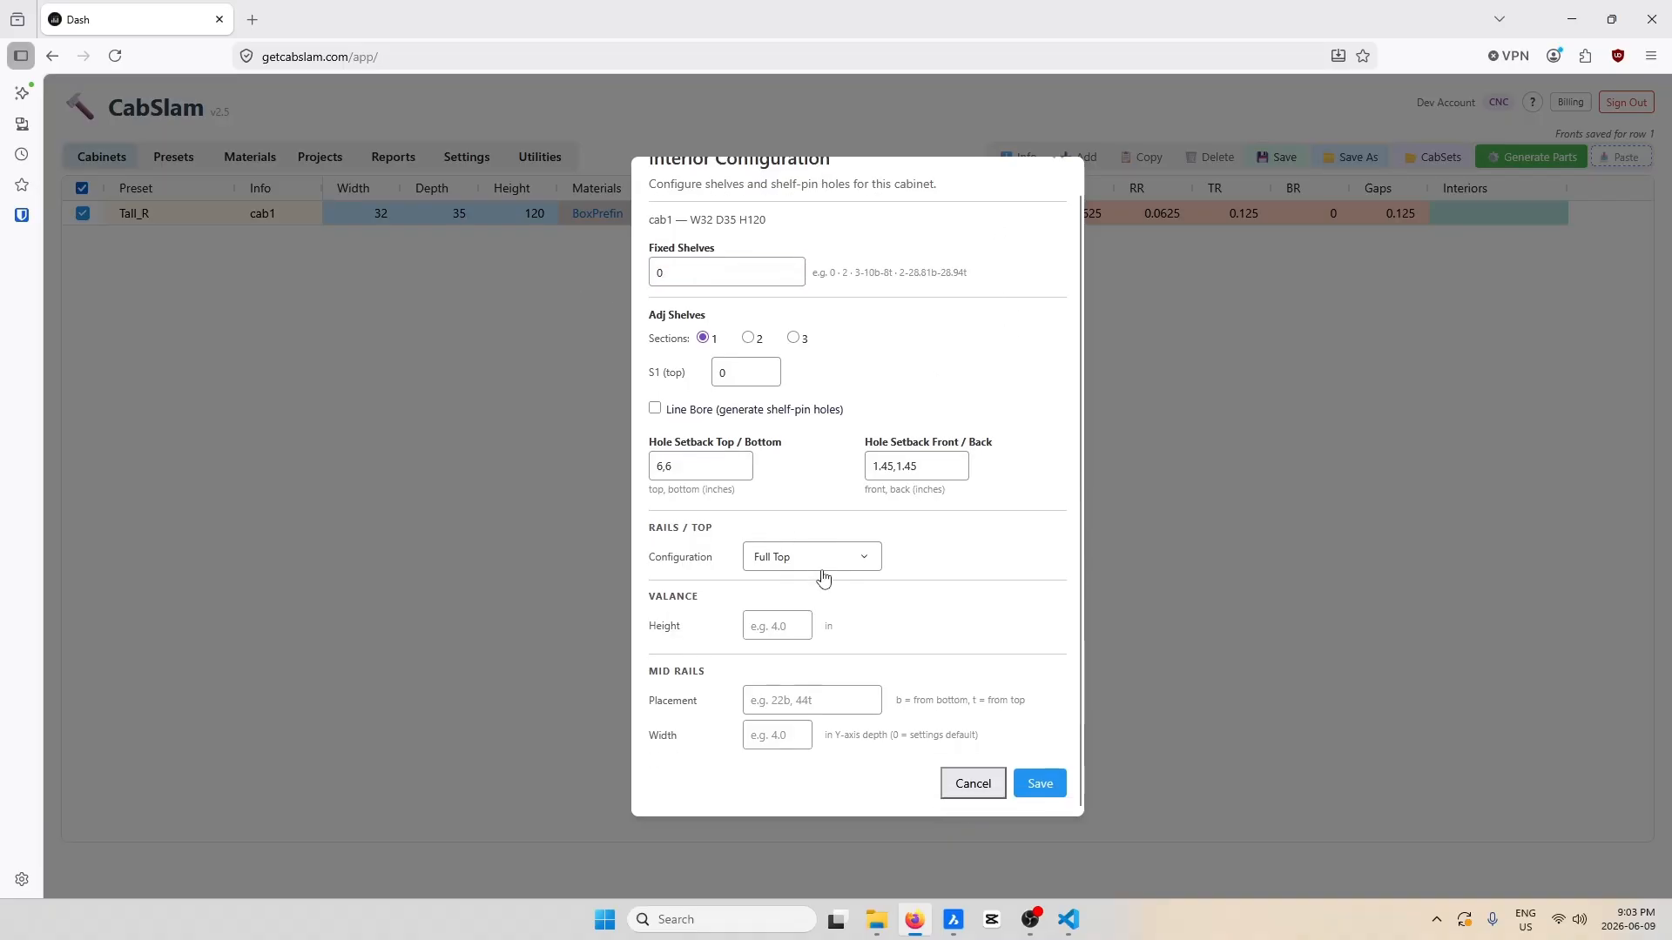
pyautogui.click(1039, 789)
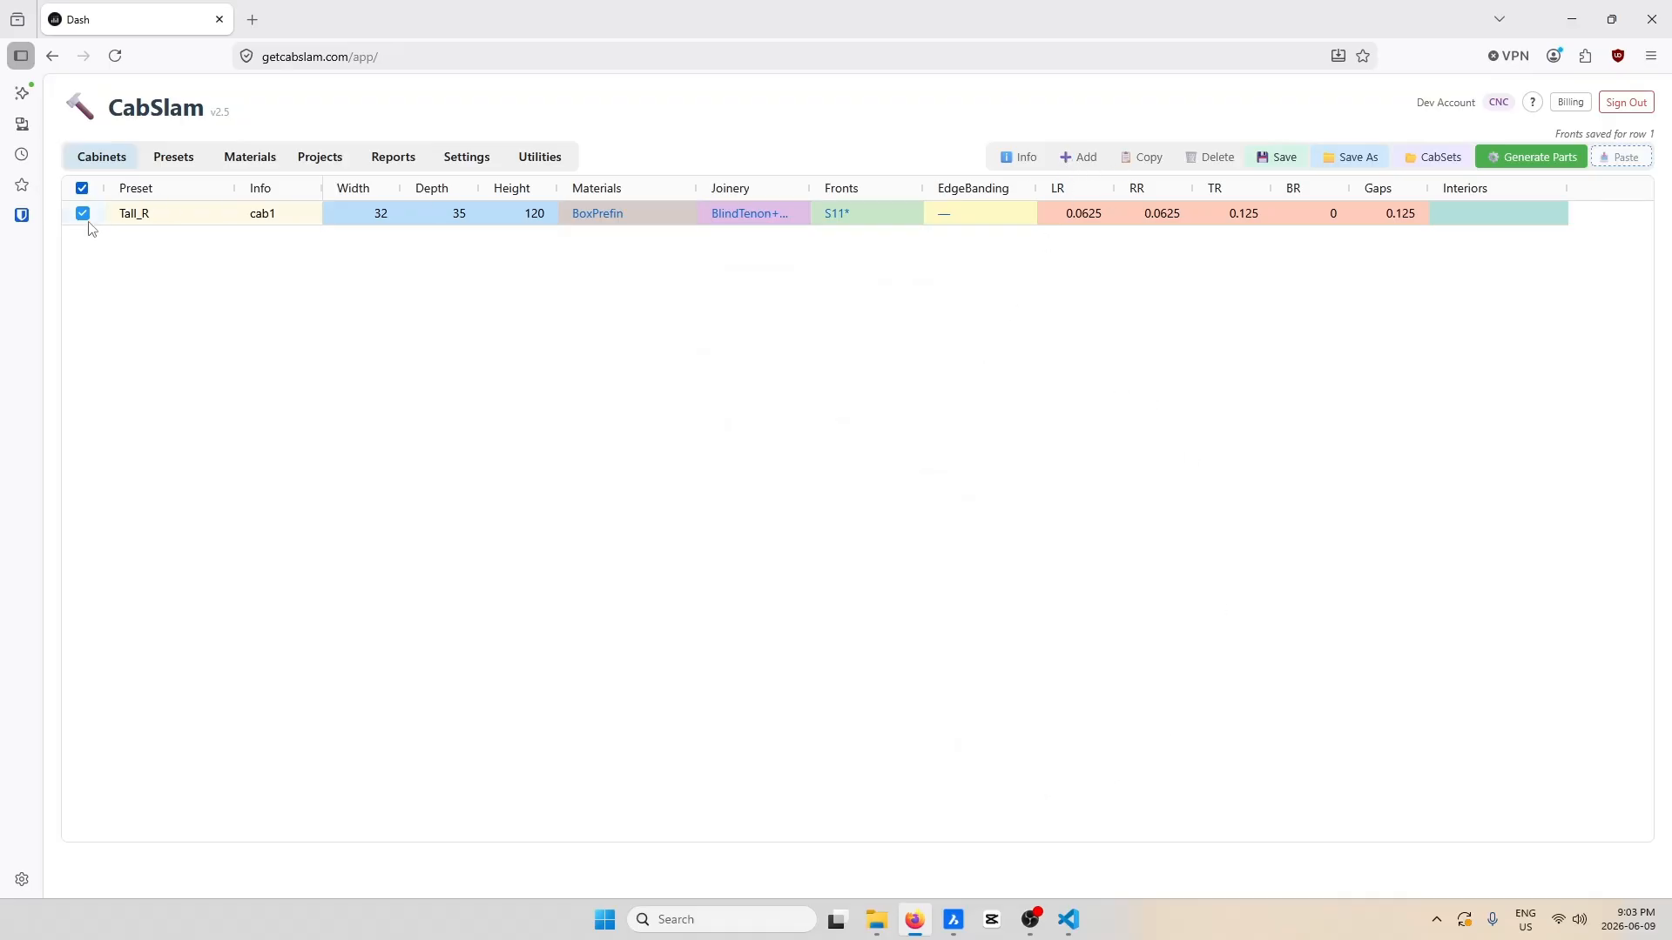
# Duplicate the cab1 row and number the two selected cabinets as cab1 and cab2.
pyautogui.click(1146, 159)
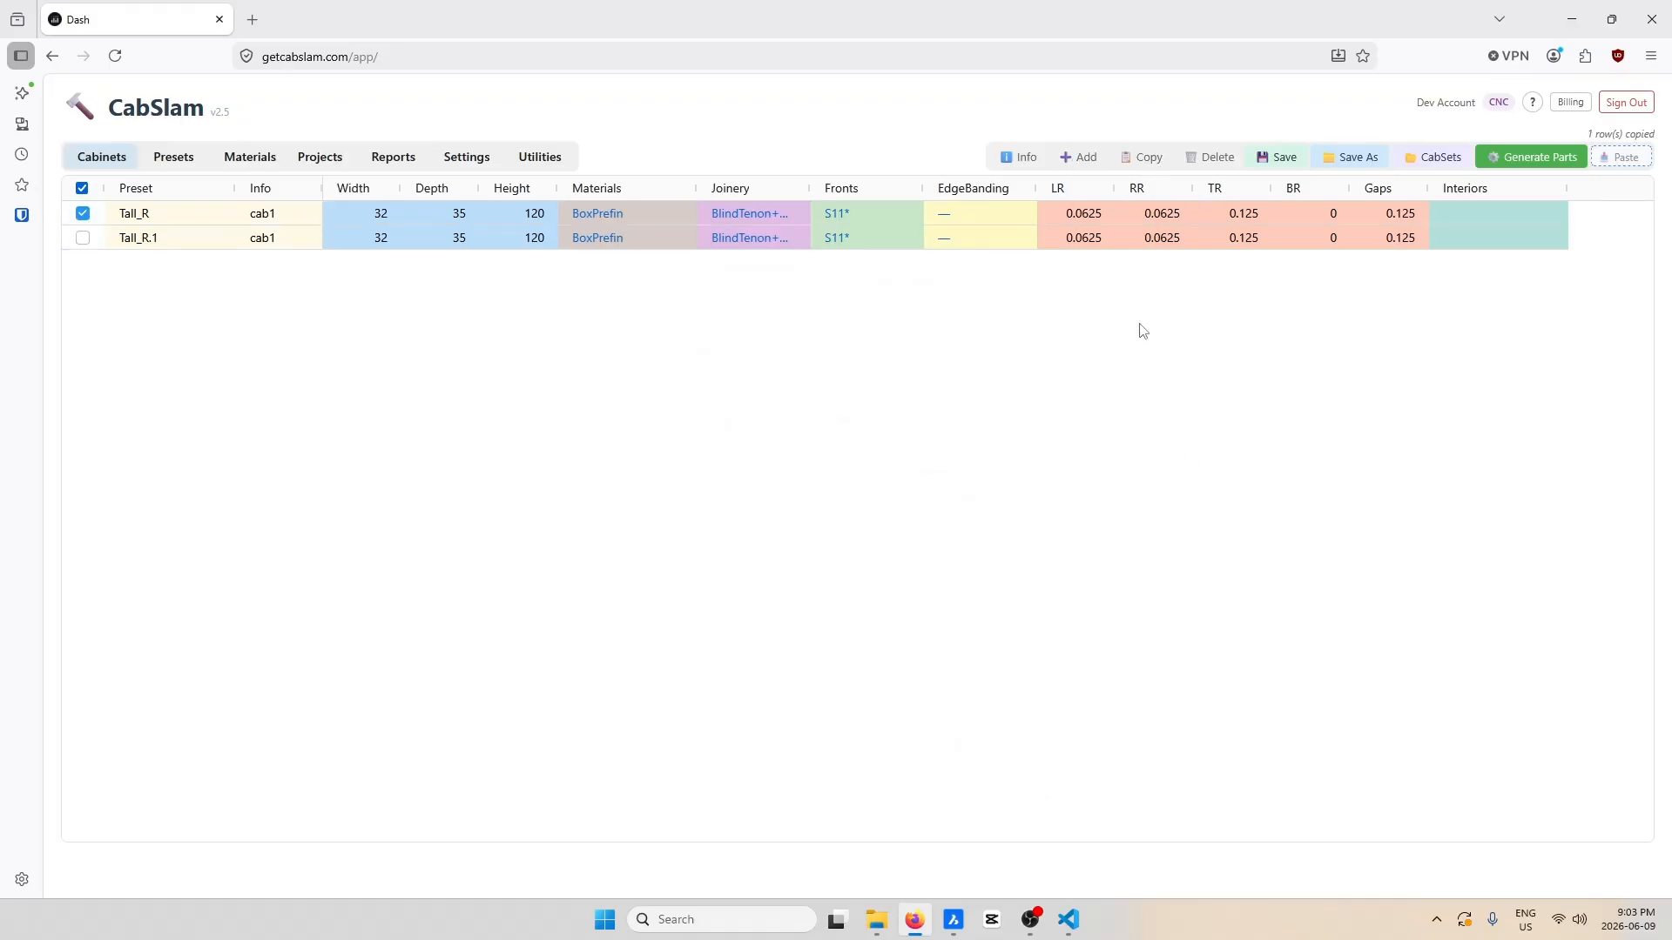
pyautogui.click(82, 238)
pyautogui.click(1024, 164)
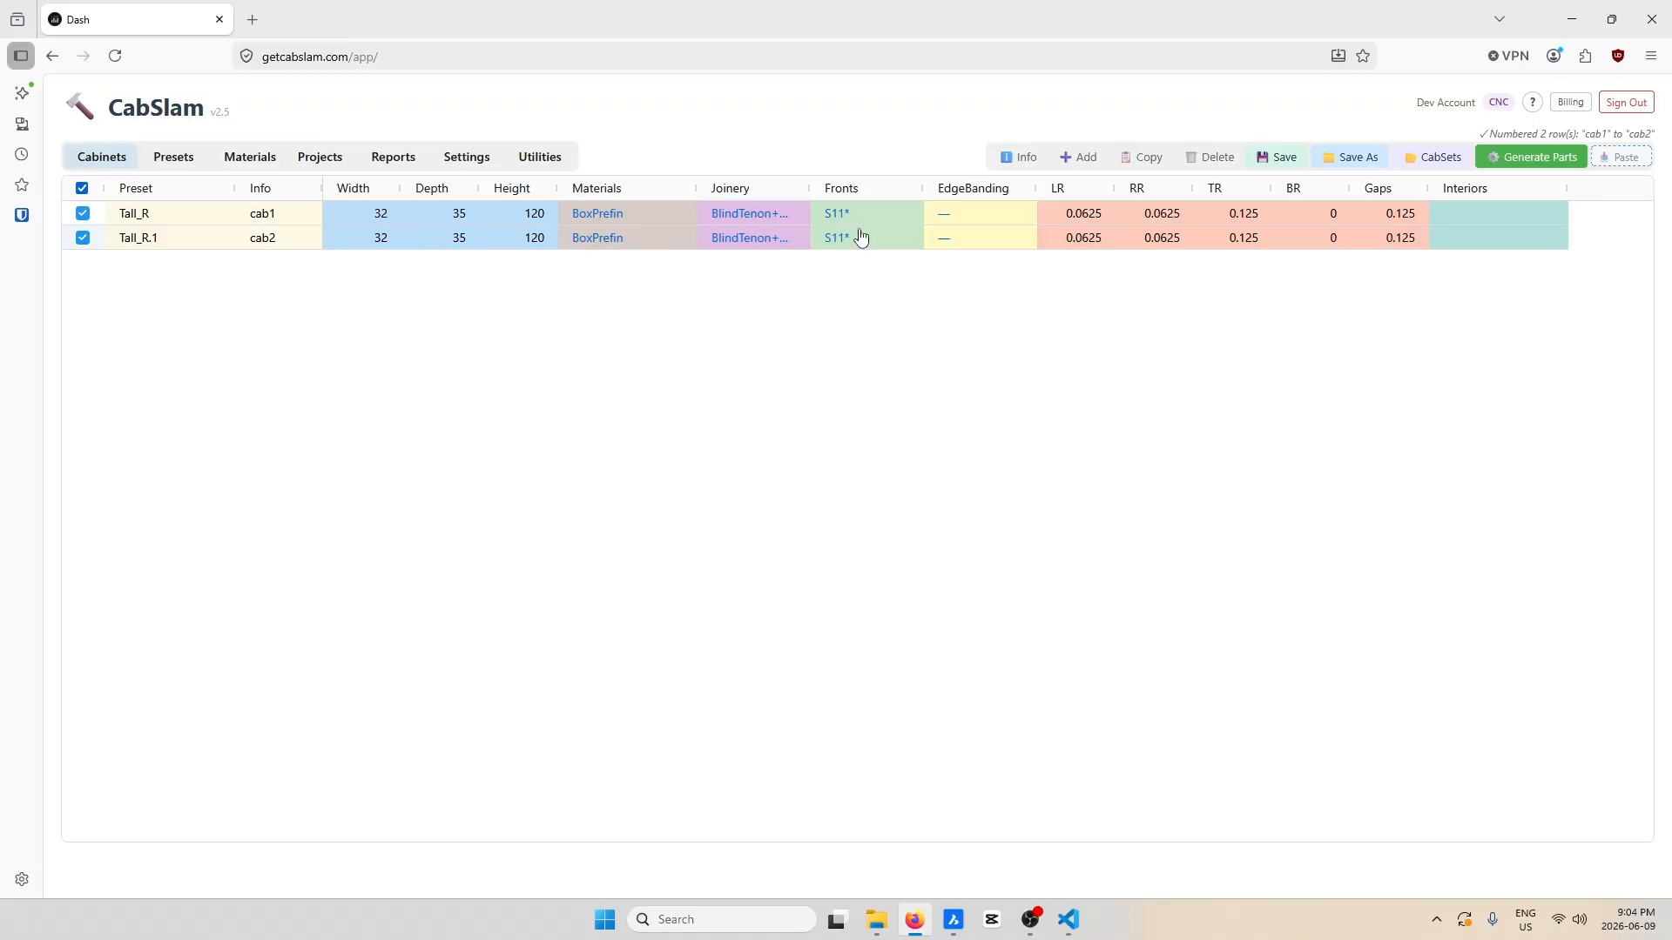
# Set cab2's ReduceSlide to 1,2,3,4,5,6,7,8,9,10,11 and save its fronts.
pyautogui.doubleClick(896, 246)
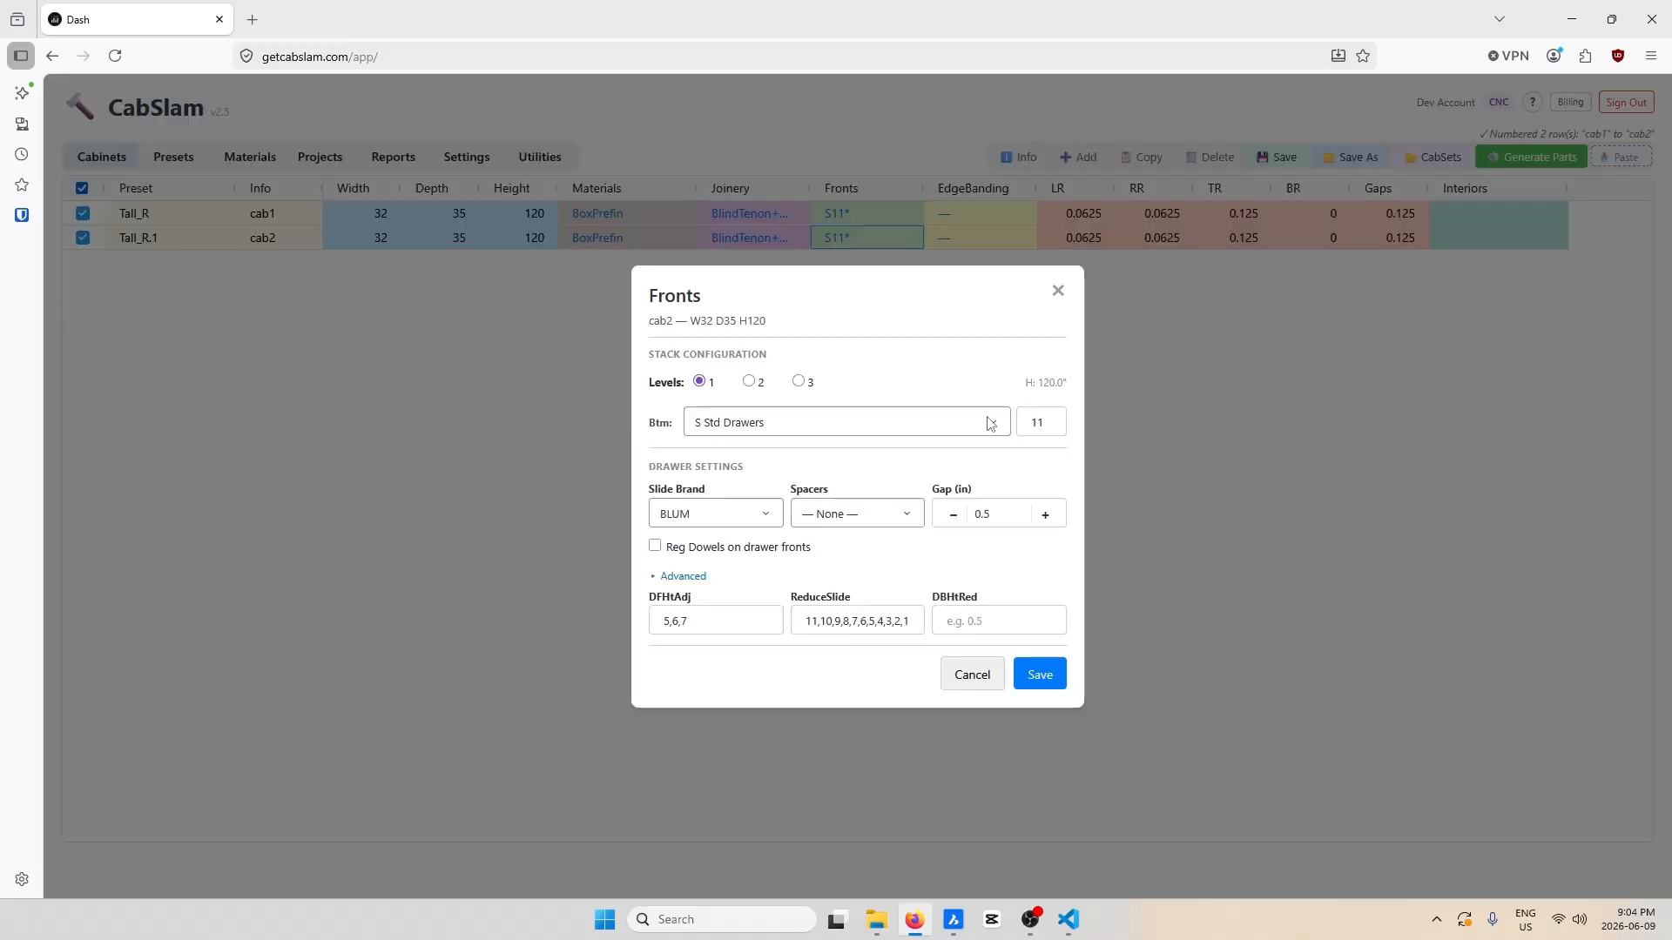
pyautogui.moveTo(916, 624); pyautogui.dragTo(749, 620)
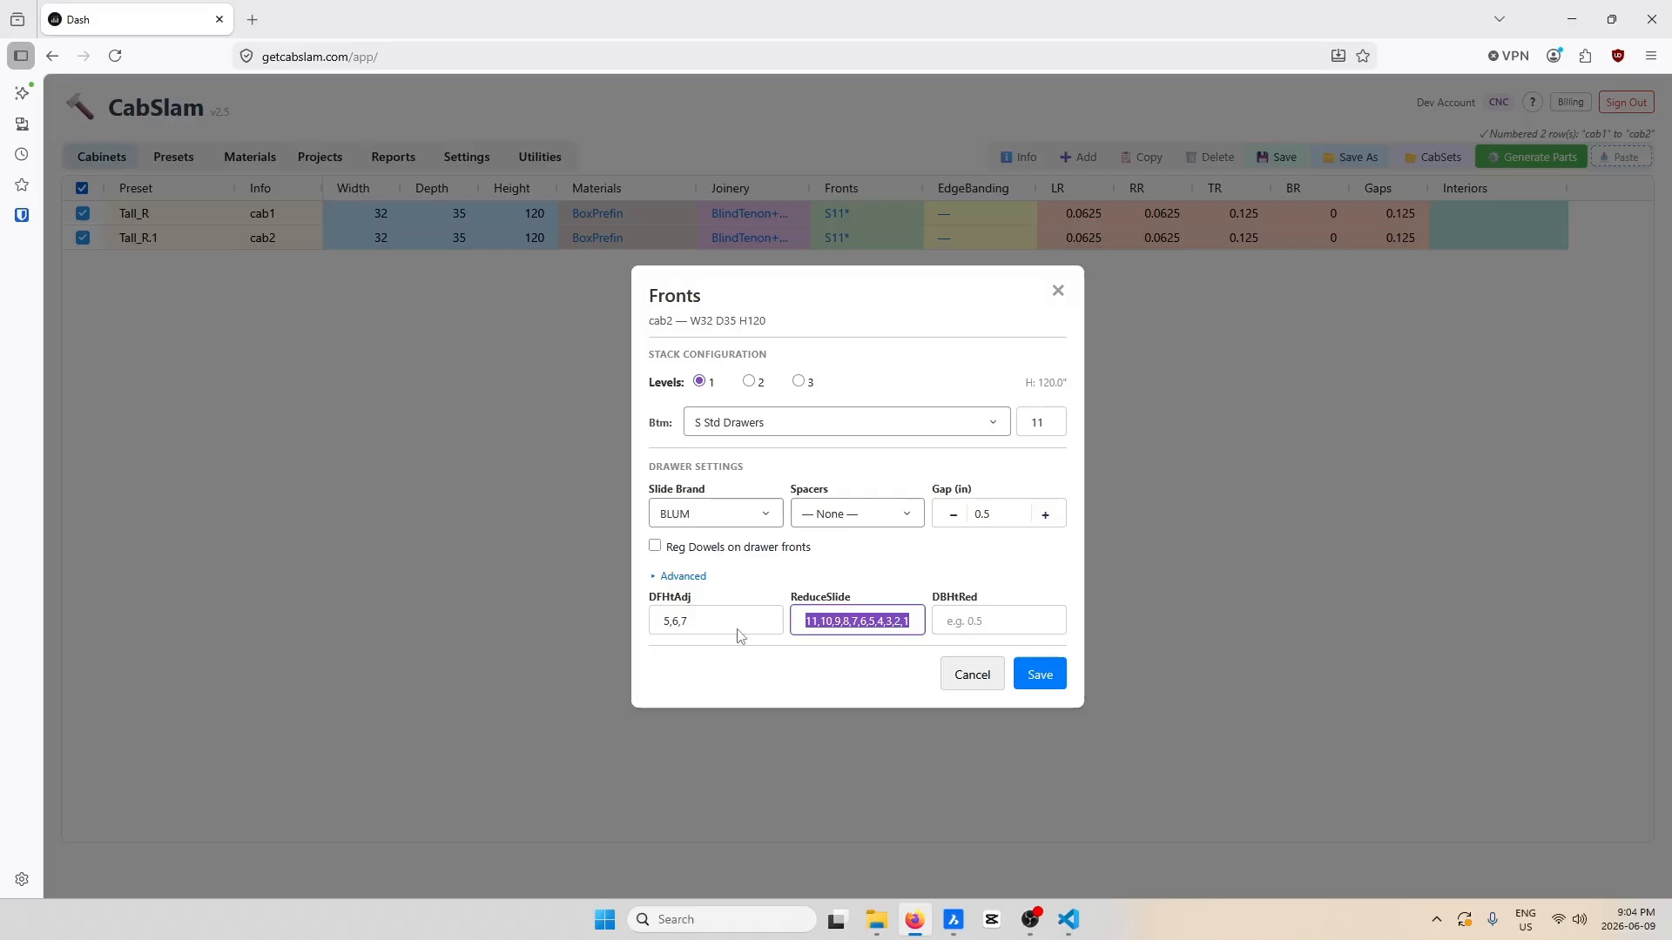
pyautogui.write('1,2,3,4')
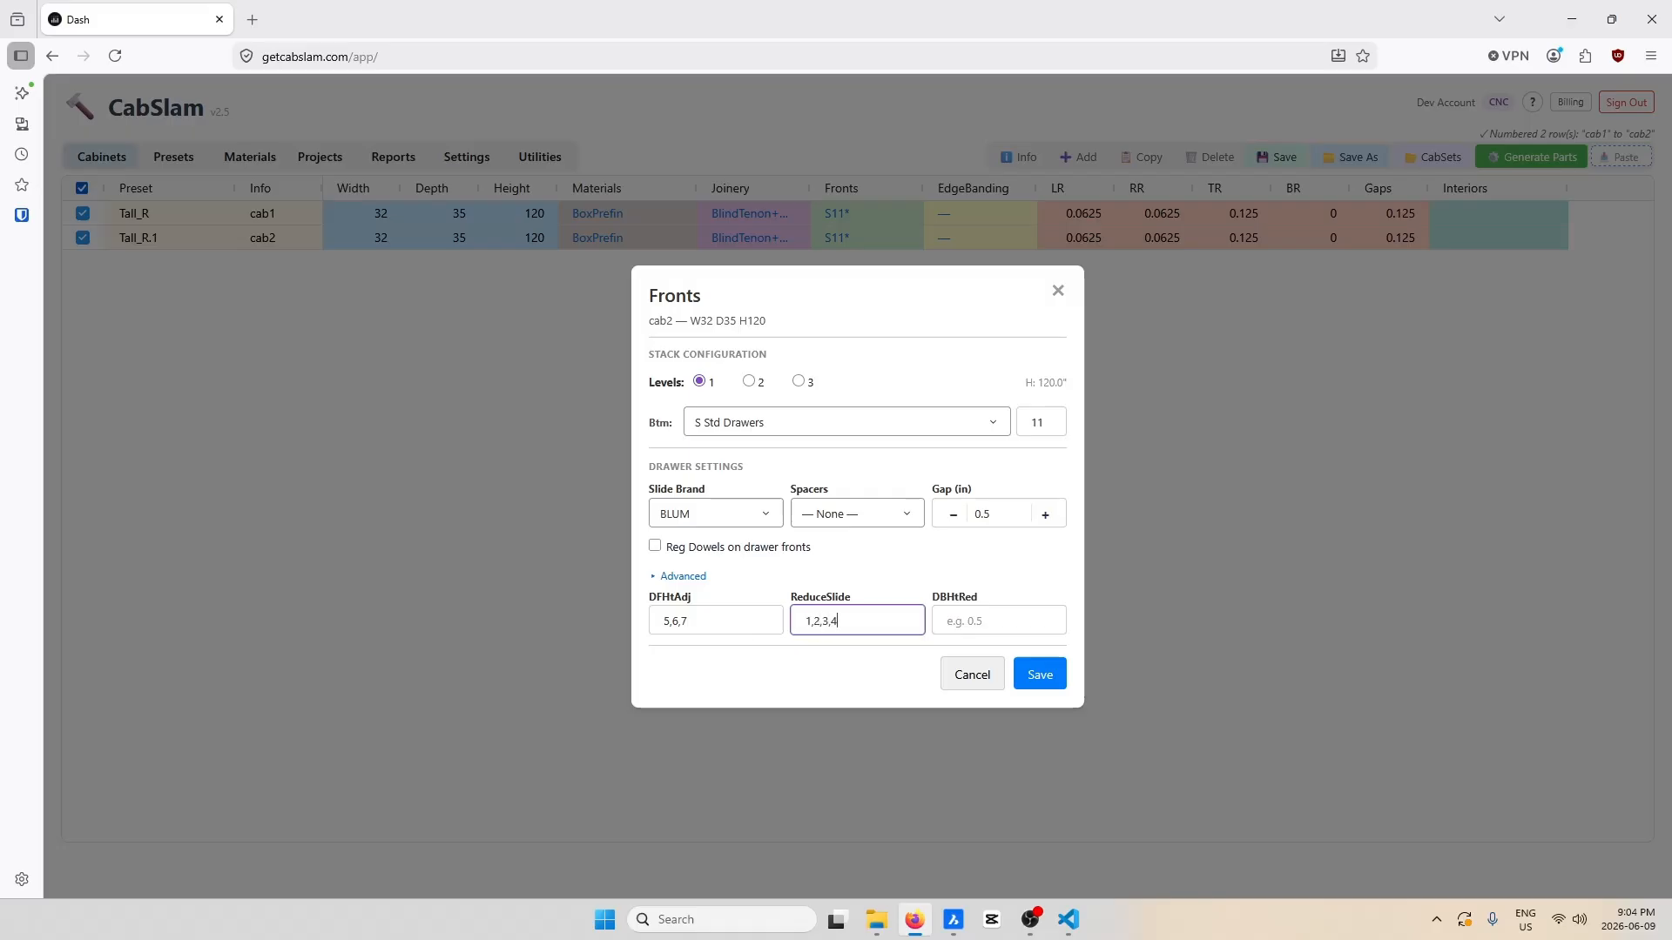
pyautogui.write(',5,6,7,8,9,10,11')
pyautogui.click(1043, 683)
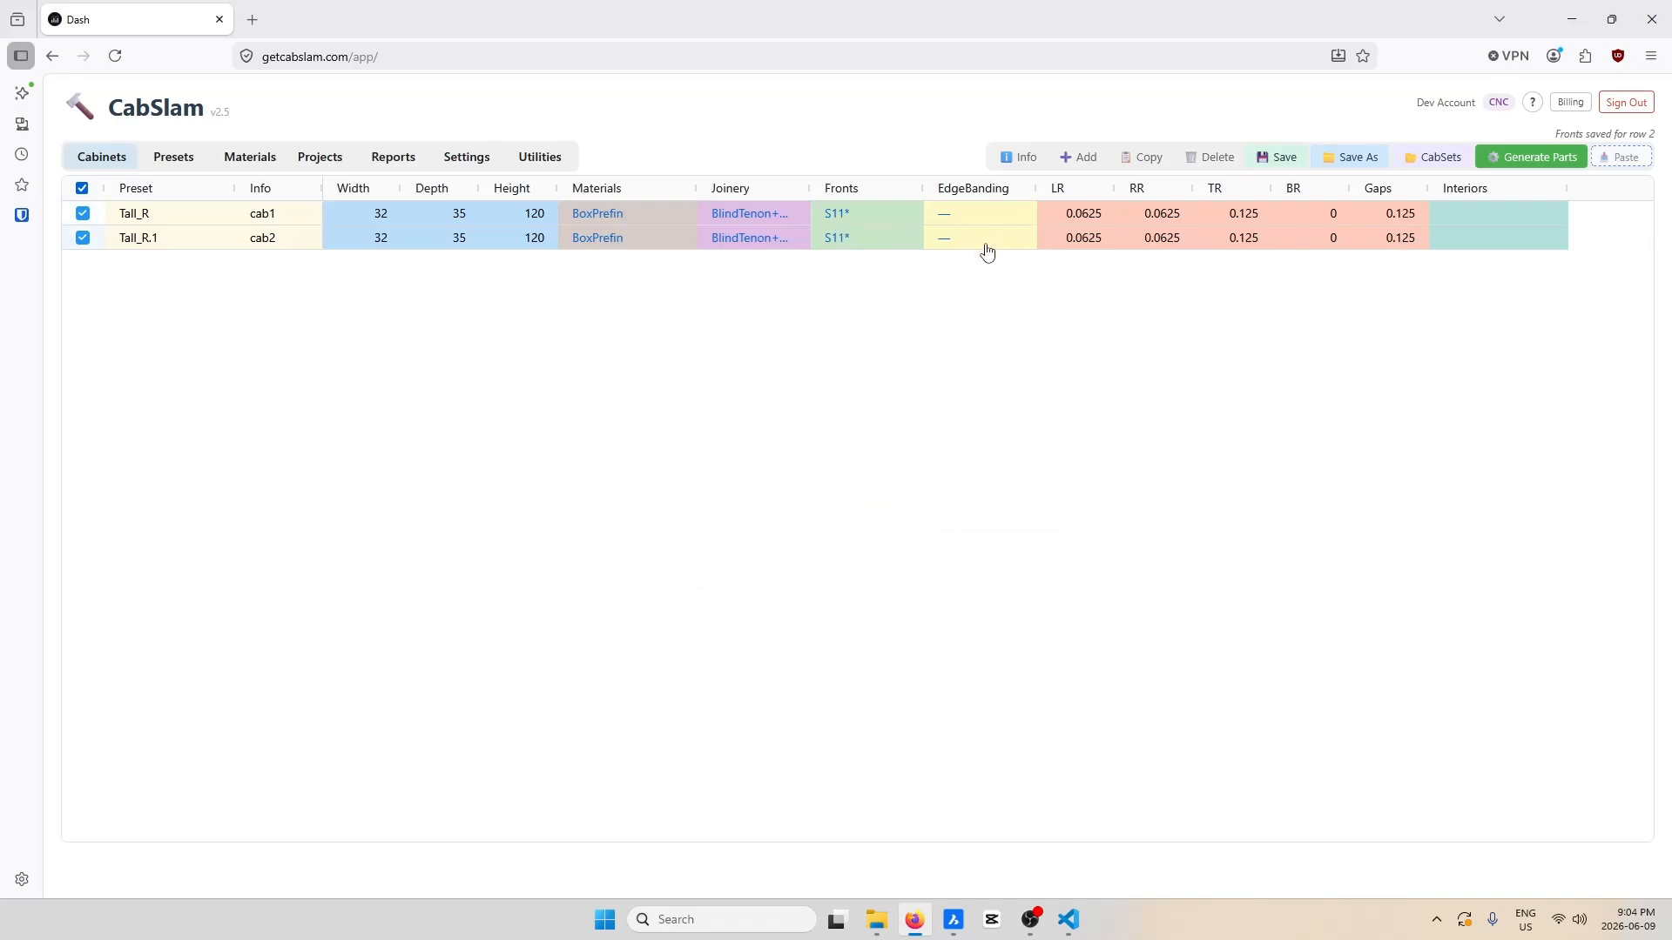
# Check cab2's interior configuration without changing it, and save and generate the parts for both cabinets.
pyautogui.click(1460, 237)
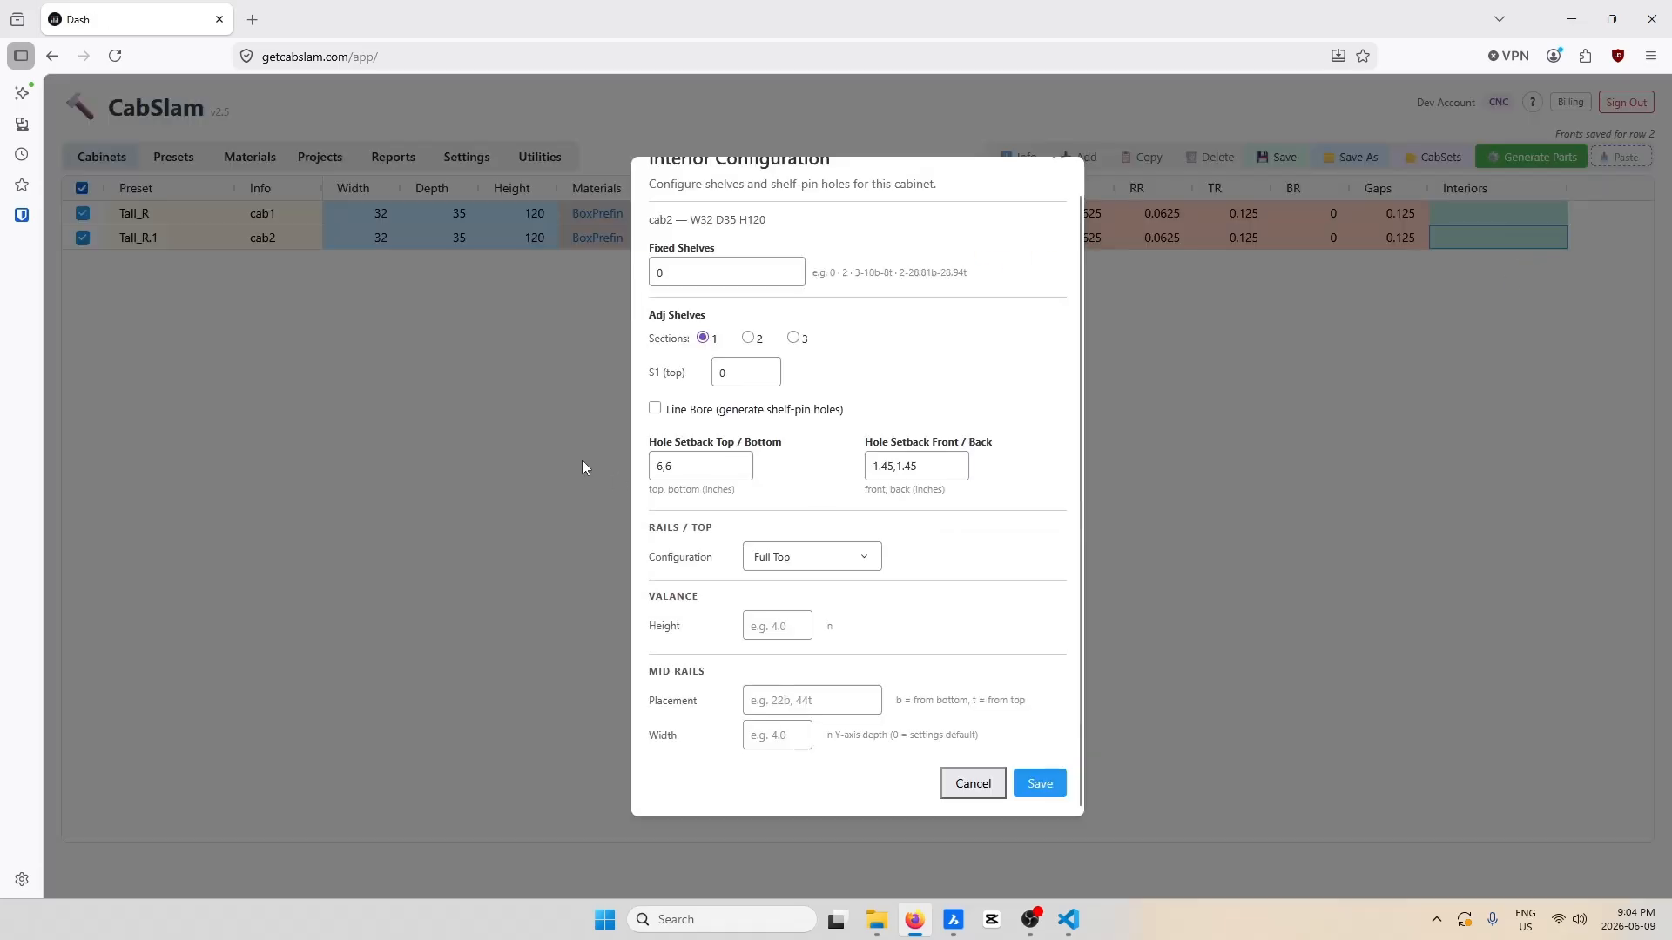
pyautogui.click(969, 787)
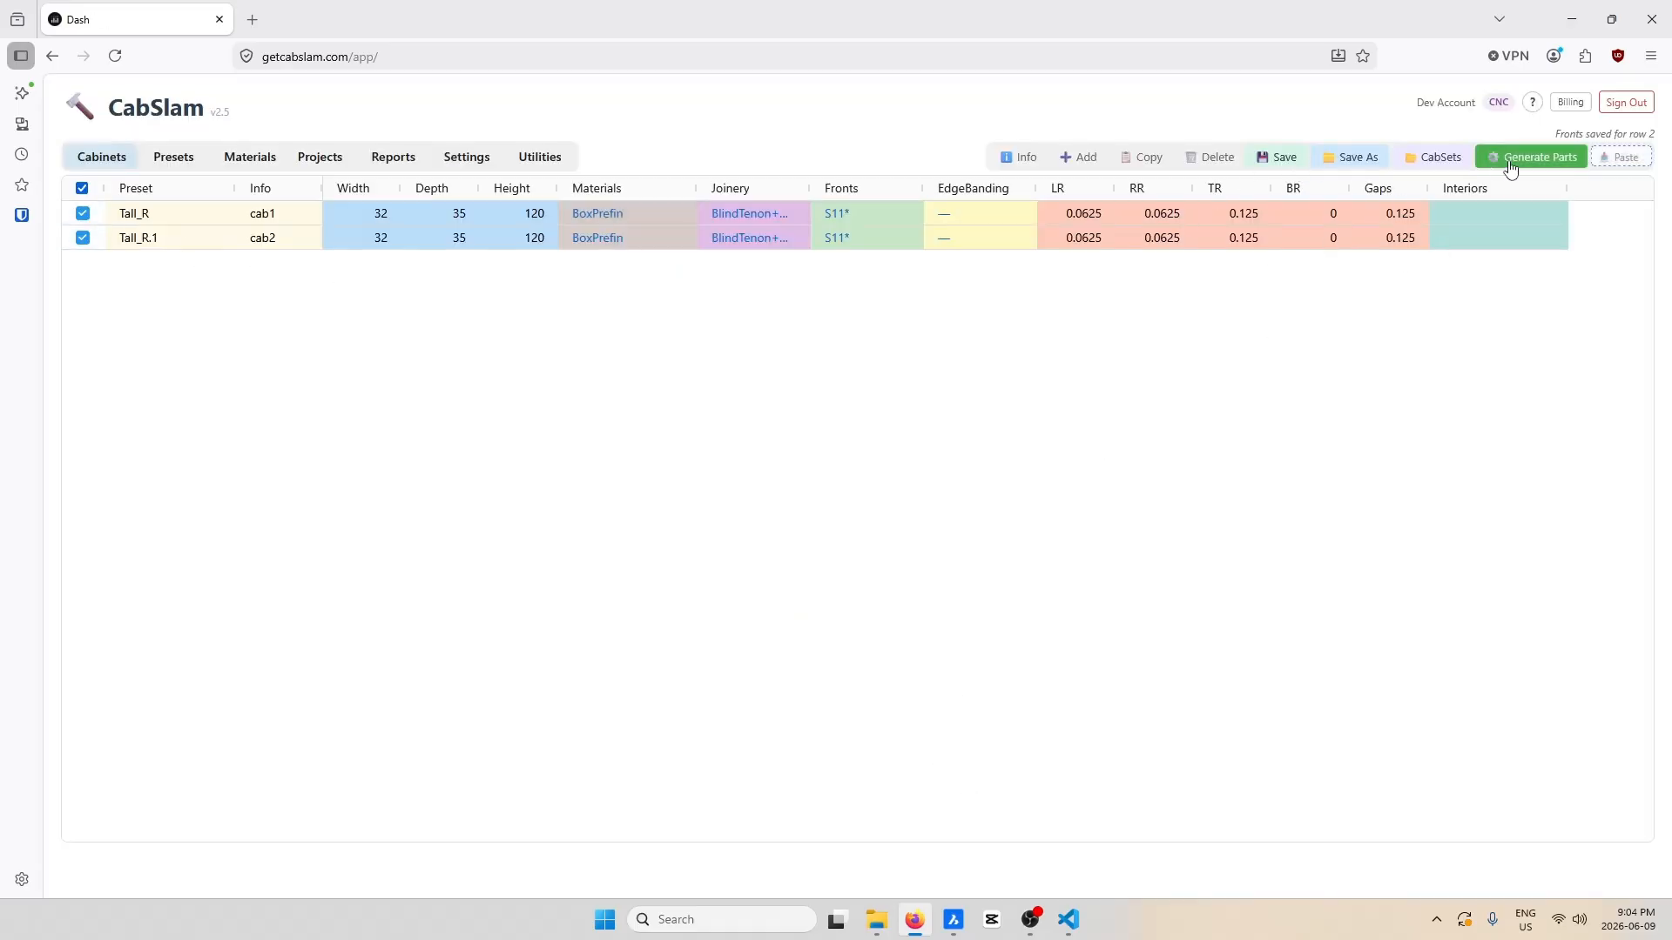
pyautogui.click(1293, 161)
pyautogui.click(1524, 161)
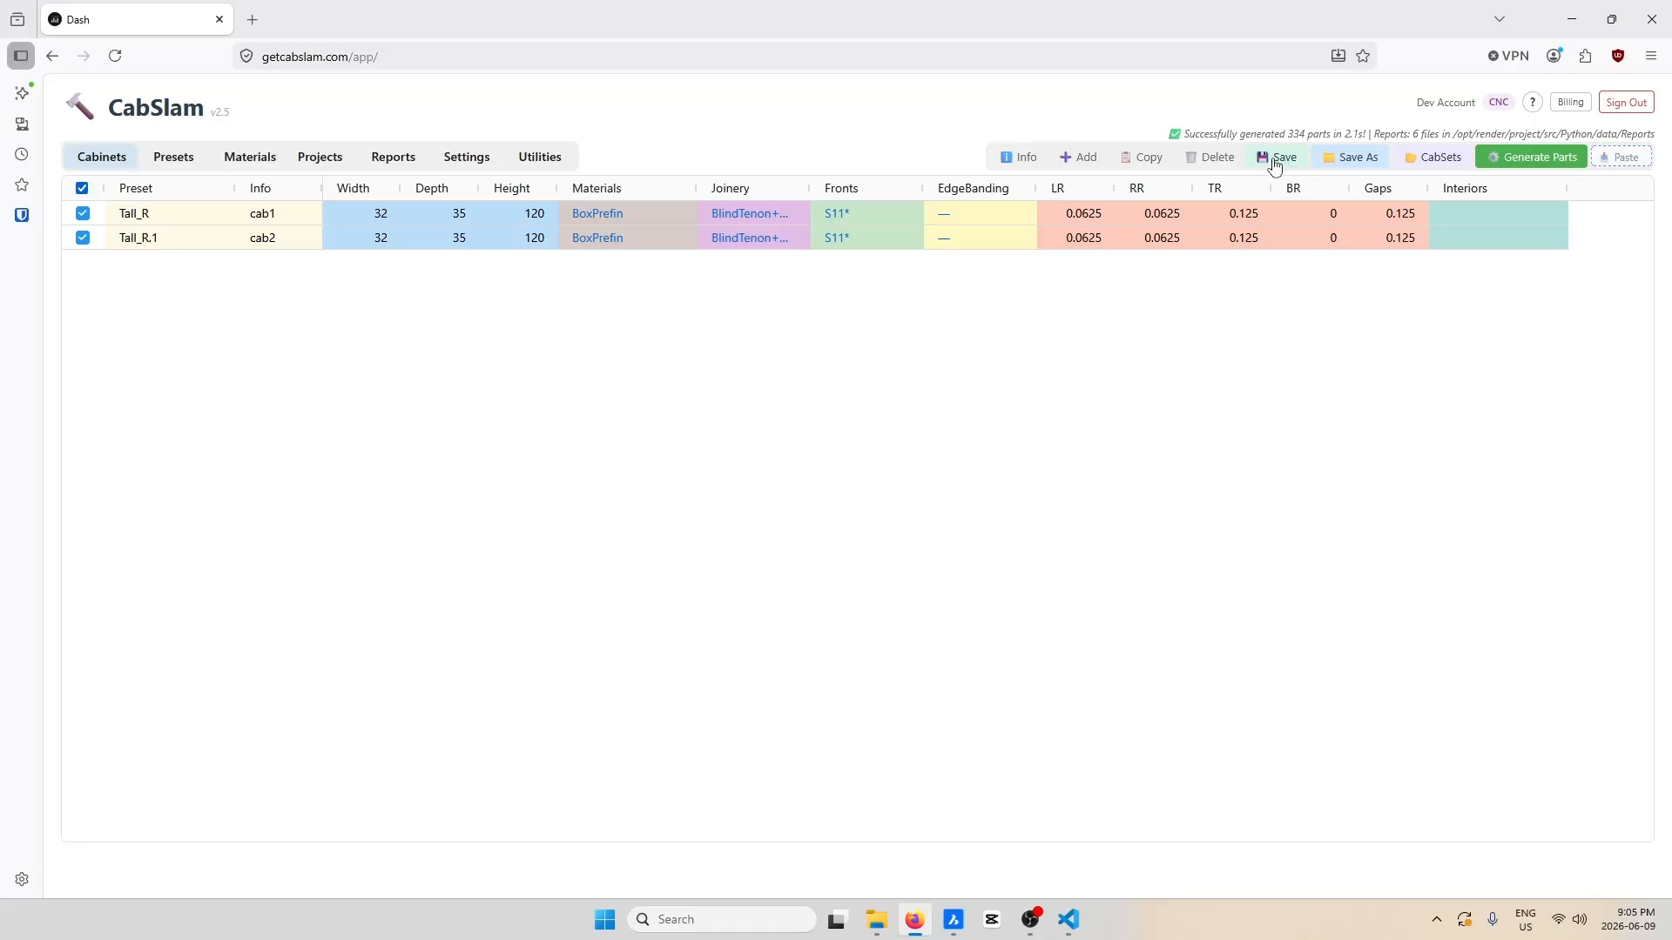
# Switch to BricsCAD and run the cd command to bring the generated cabinets into the drawing.
pyautogui.click(961, 932)
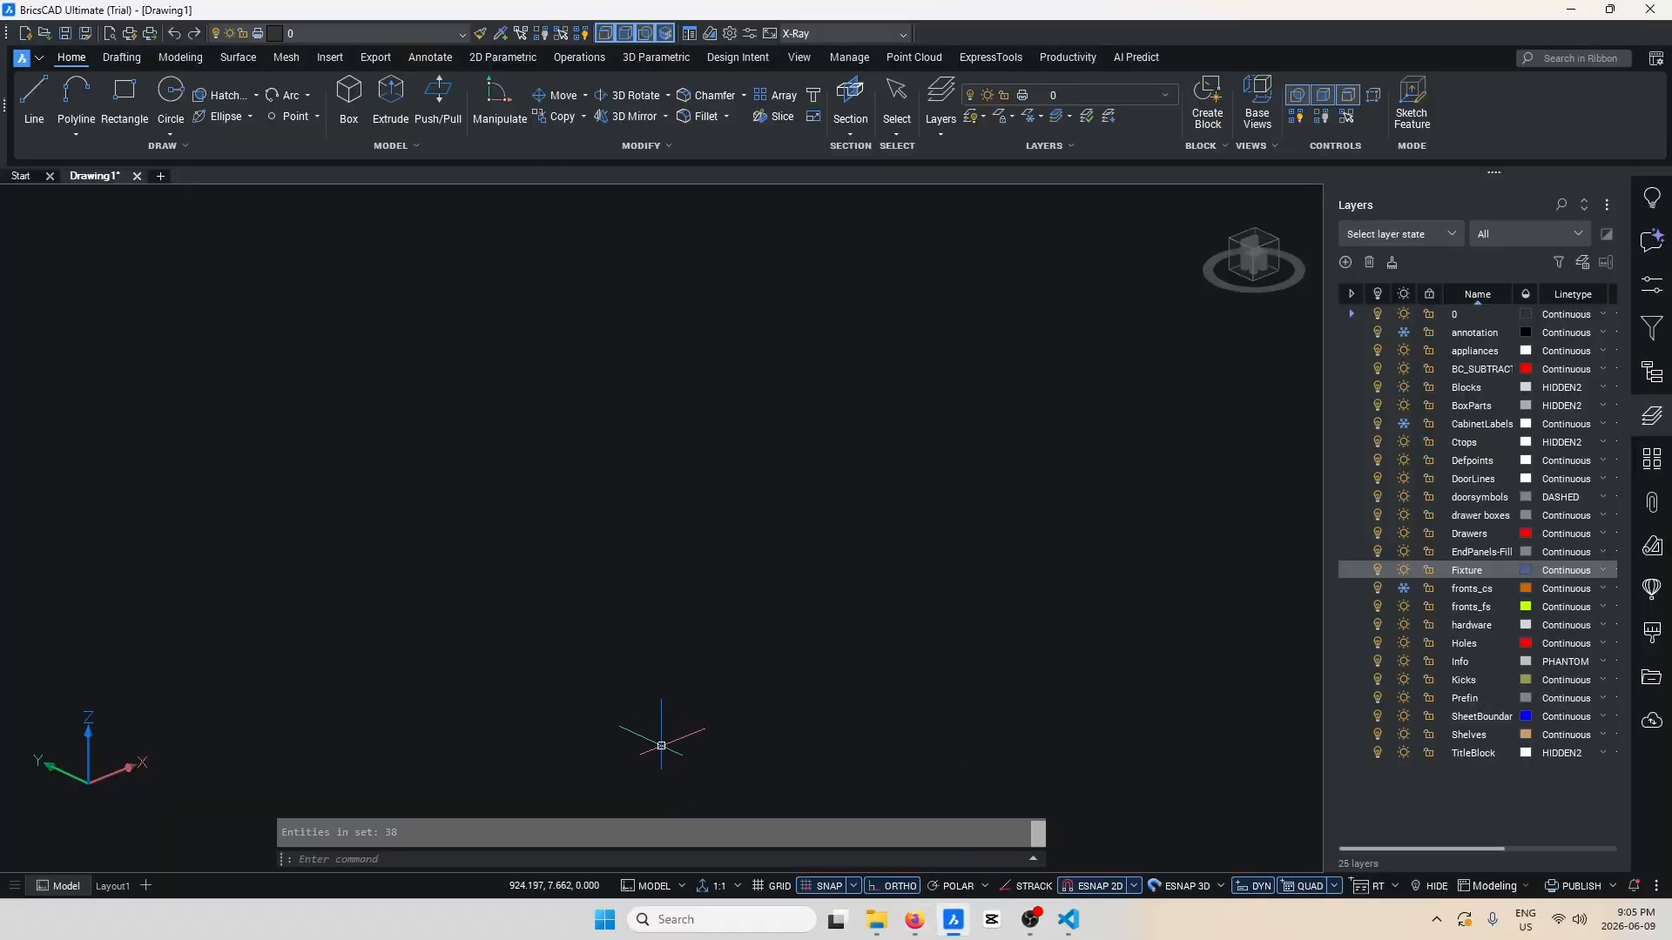
pyautogui.write('cd')
pyautogui.press('Return')
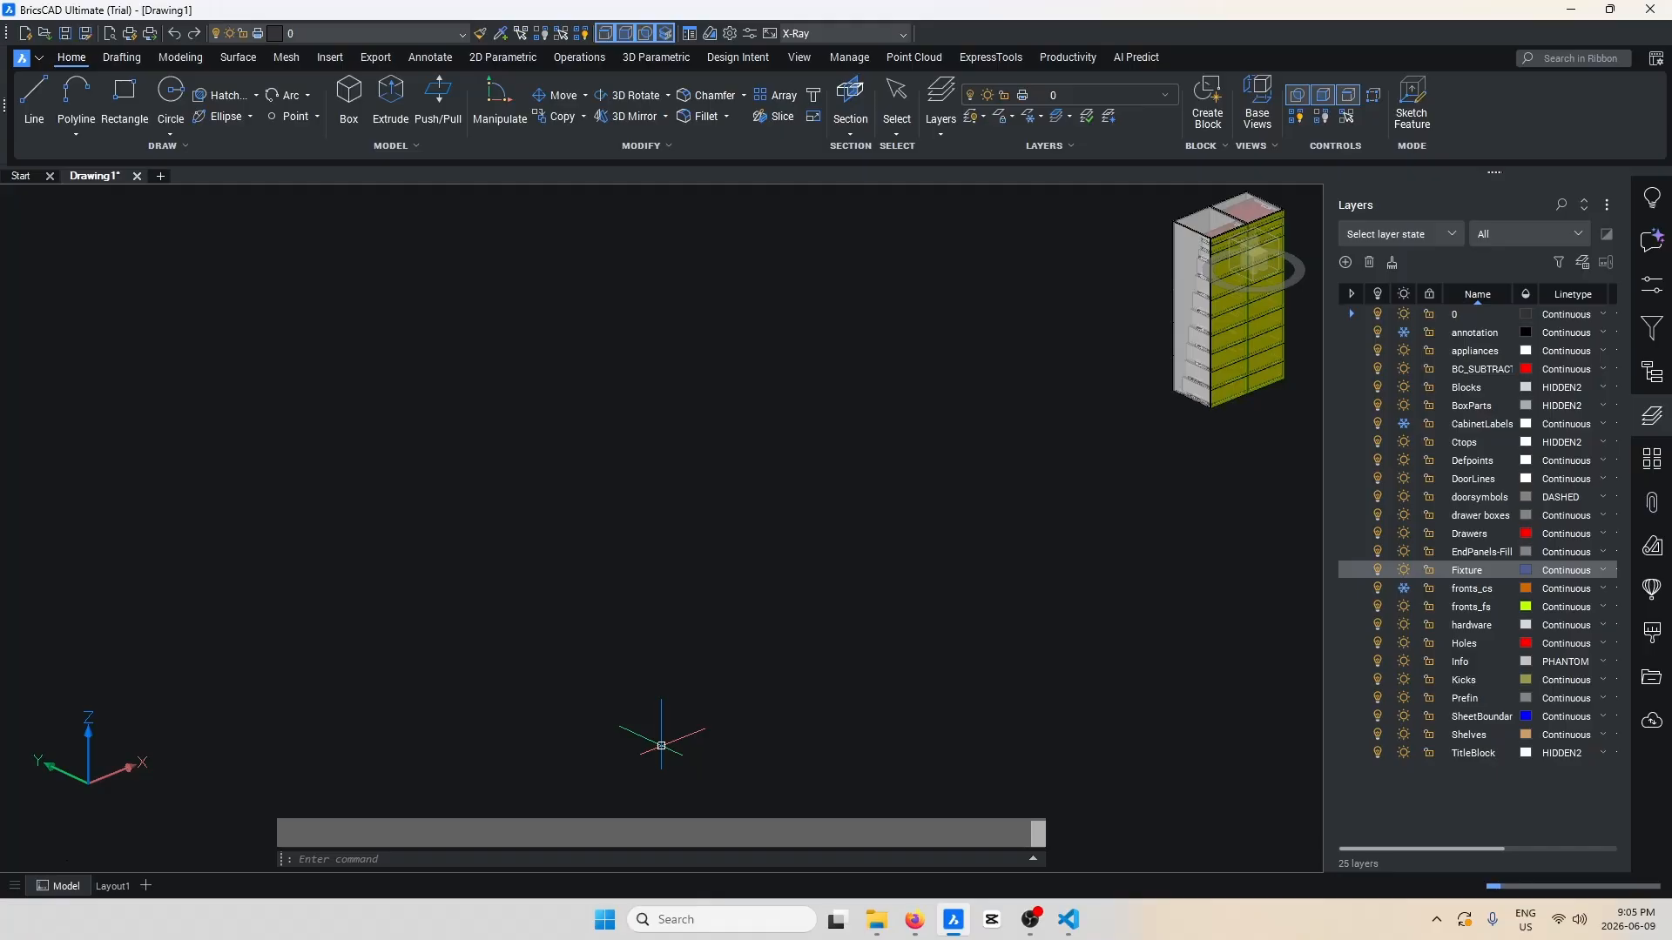
# Move the cabinet on the positive X side away from its neighbour so the two stand apart.
pyautogui.scroll(-3, 661, 746)
pyautogui.scroll(5, 1019, 522)
pyautogui.click(956, 520)
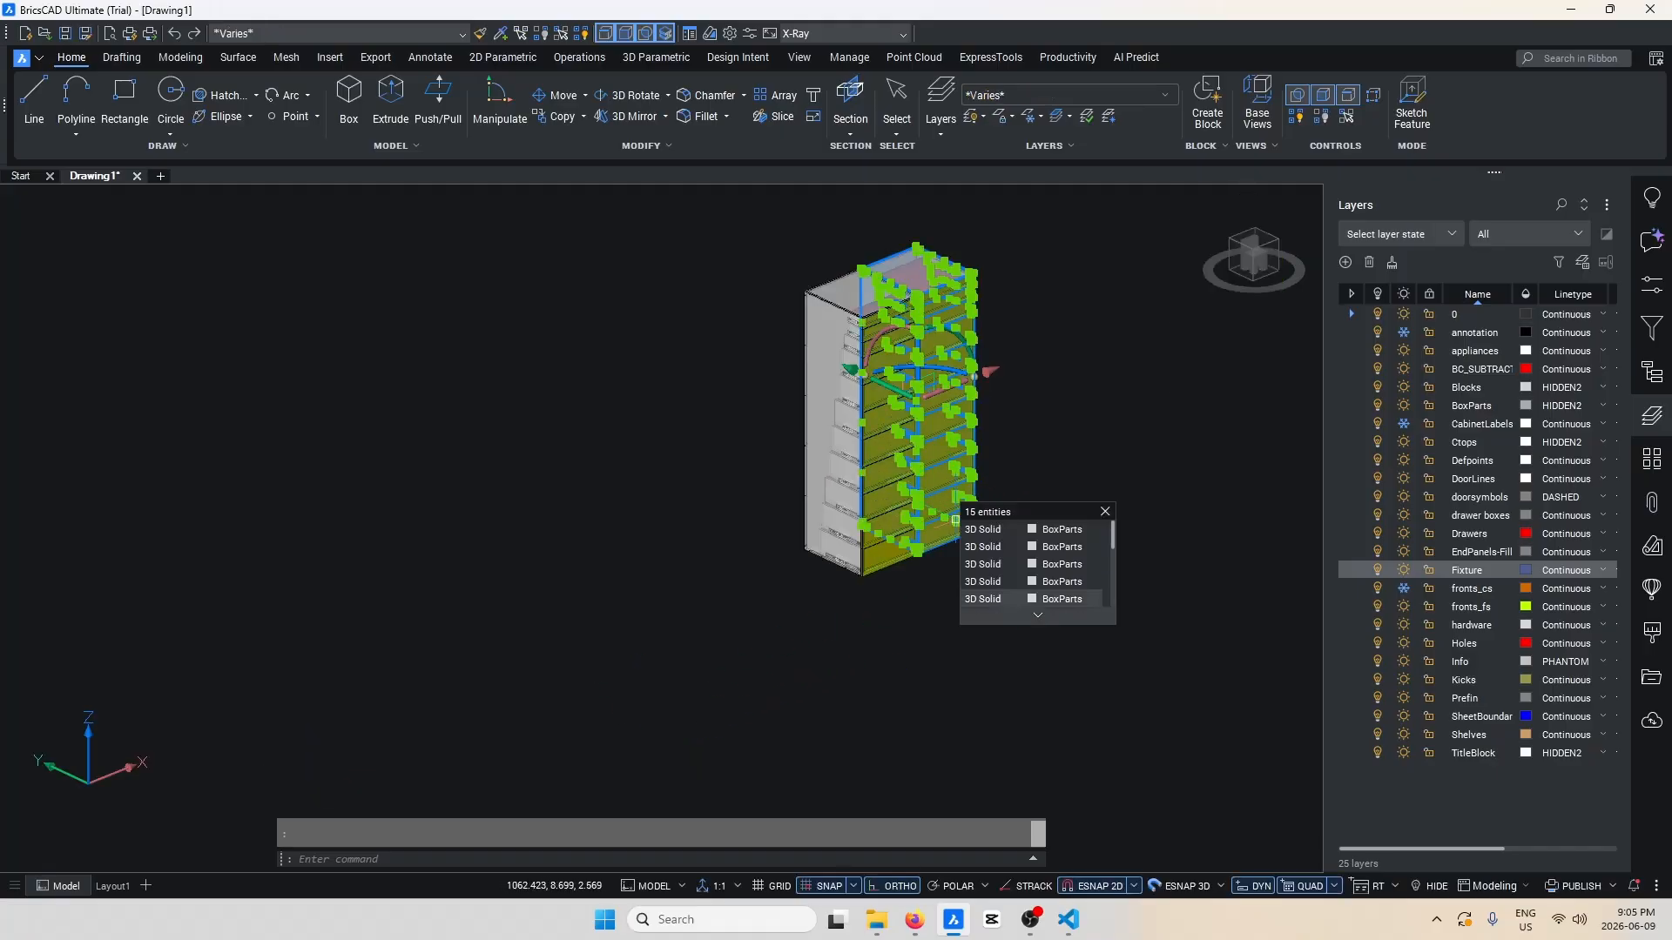
pyautogui.write('m')
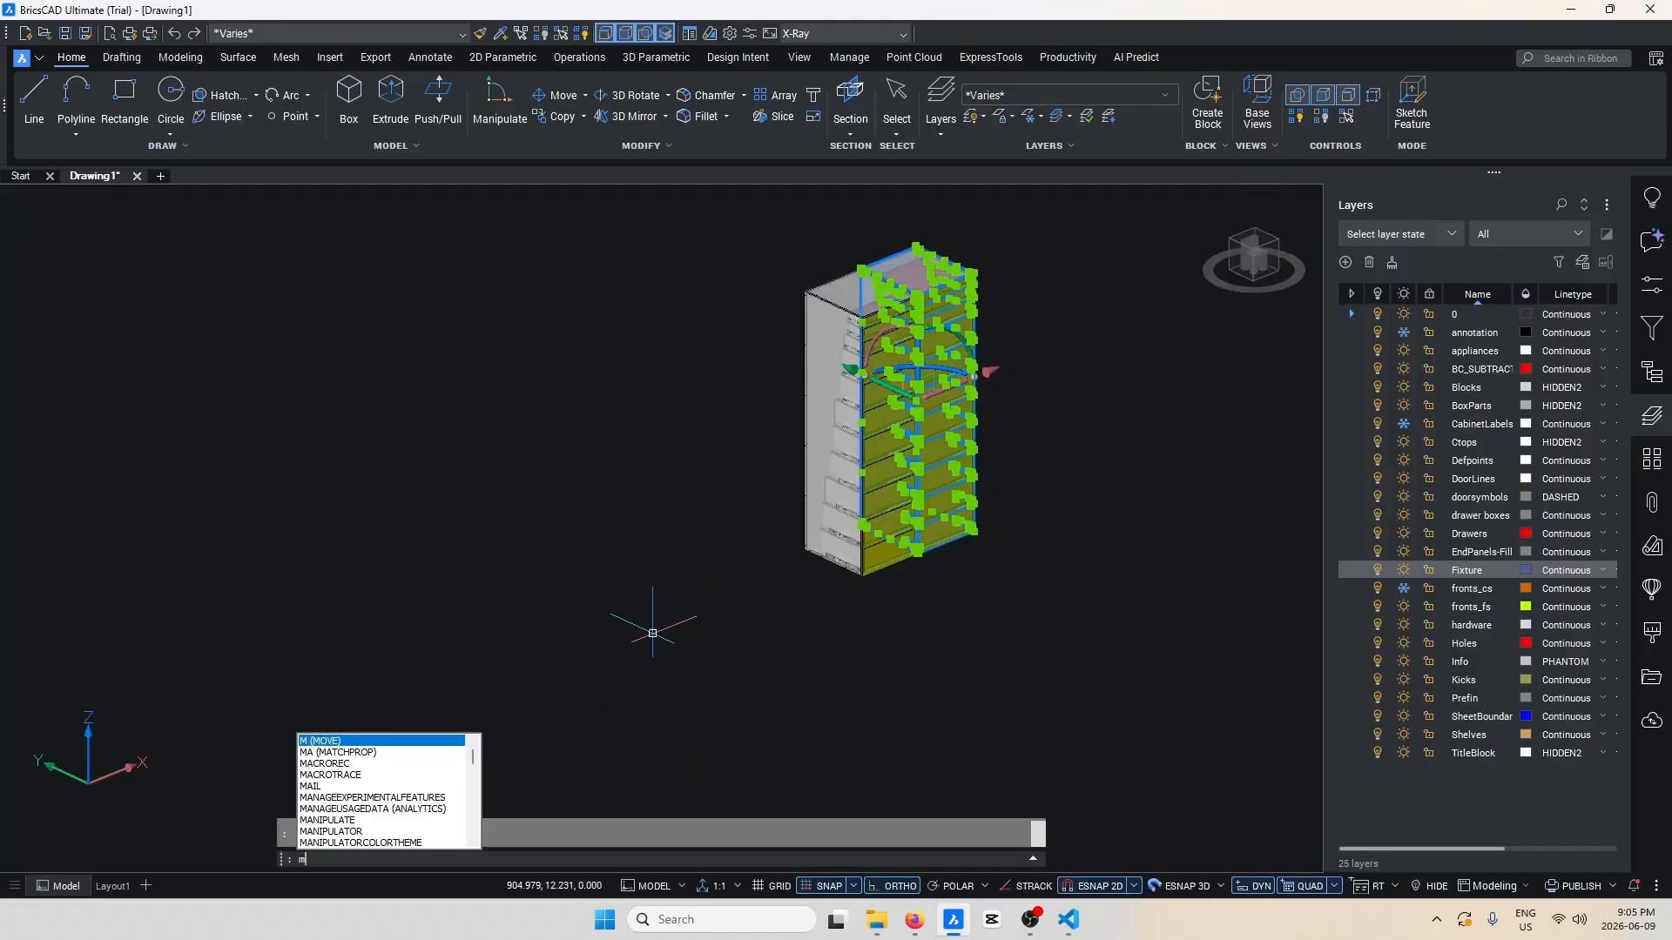
pyautogui.press('Return')
pyautogui.click(625, 657)
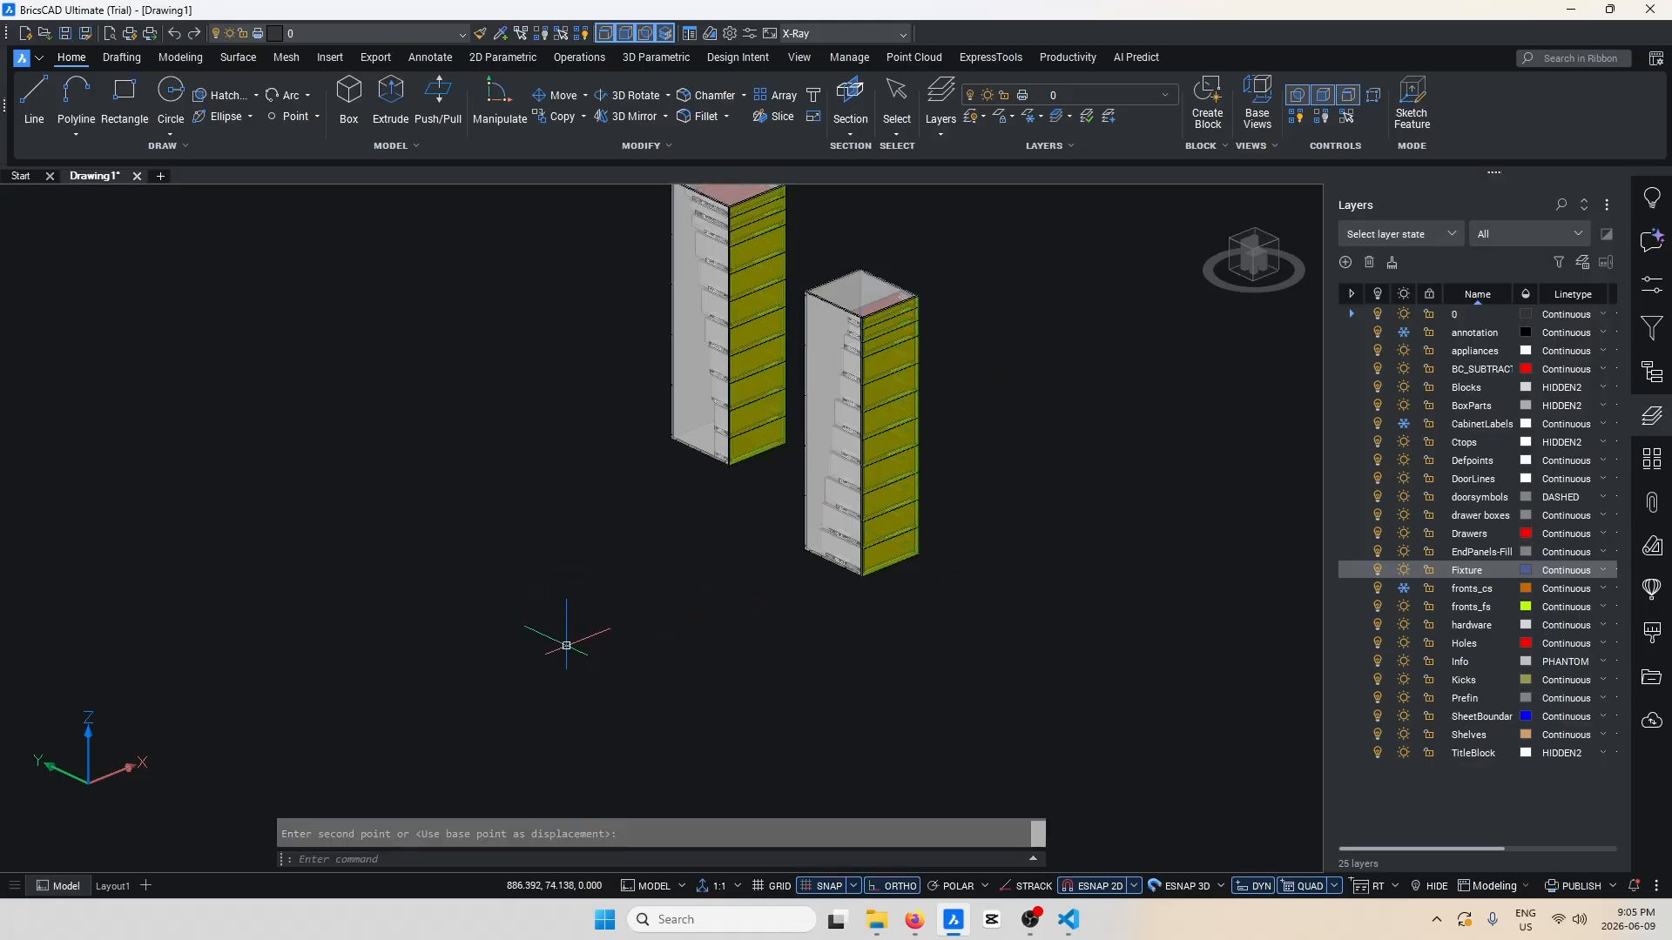
pyautogui.scroll(-2, 616, 674)
pyautogui.scroll(2, 649, 610)
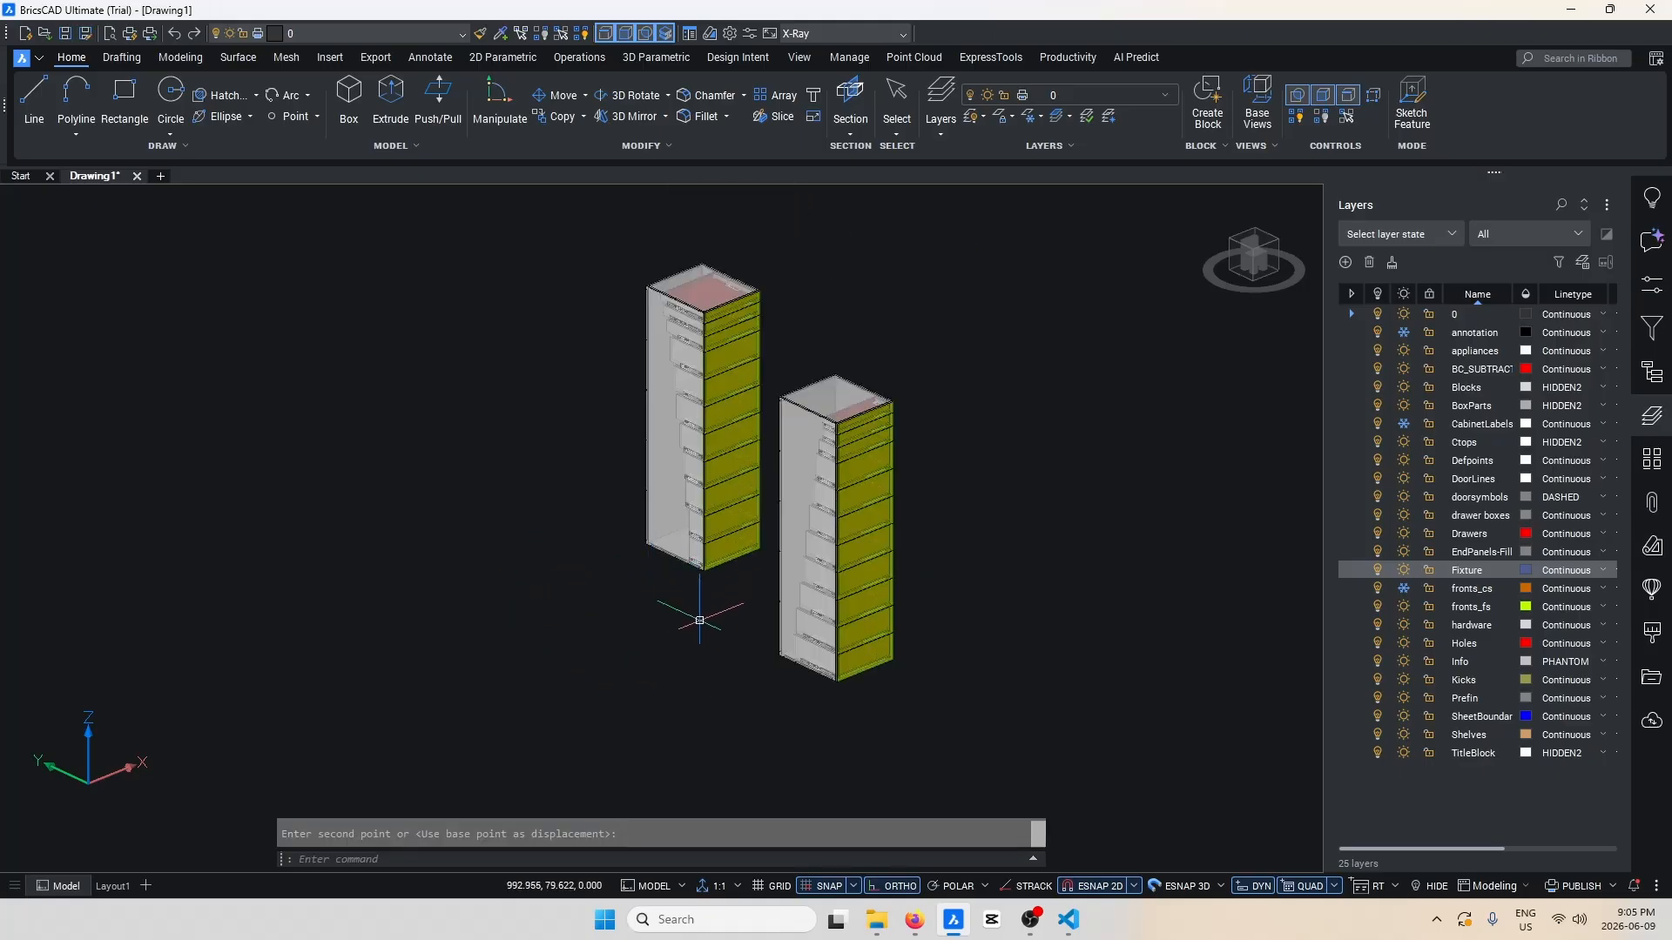
pyautogui.press('Escape')
# Rotate the moved cabinet 180° about its vertical axis.
pyautogui.click(776, 616)
pyautogui.click(623, 469)
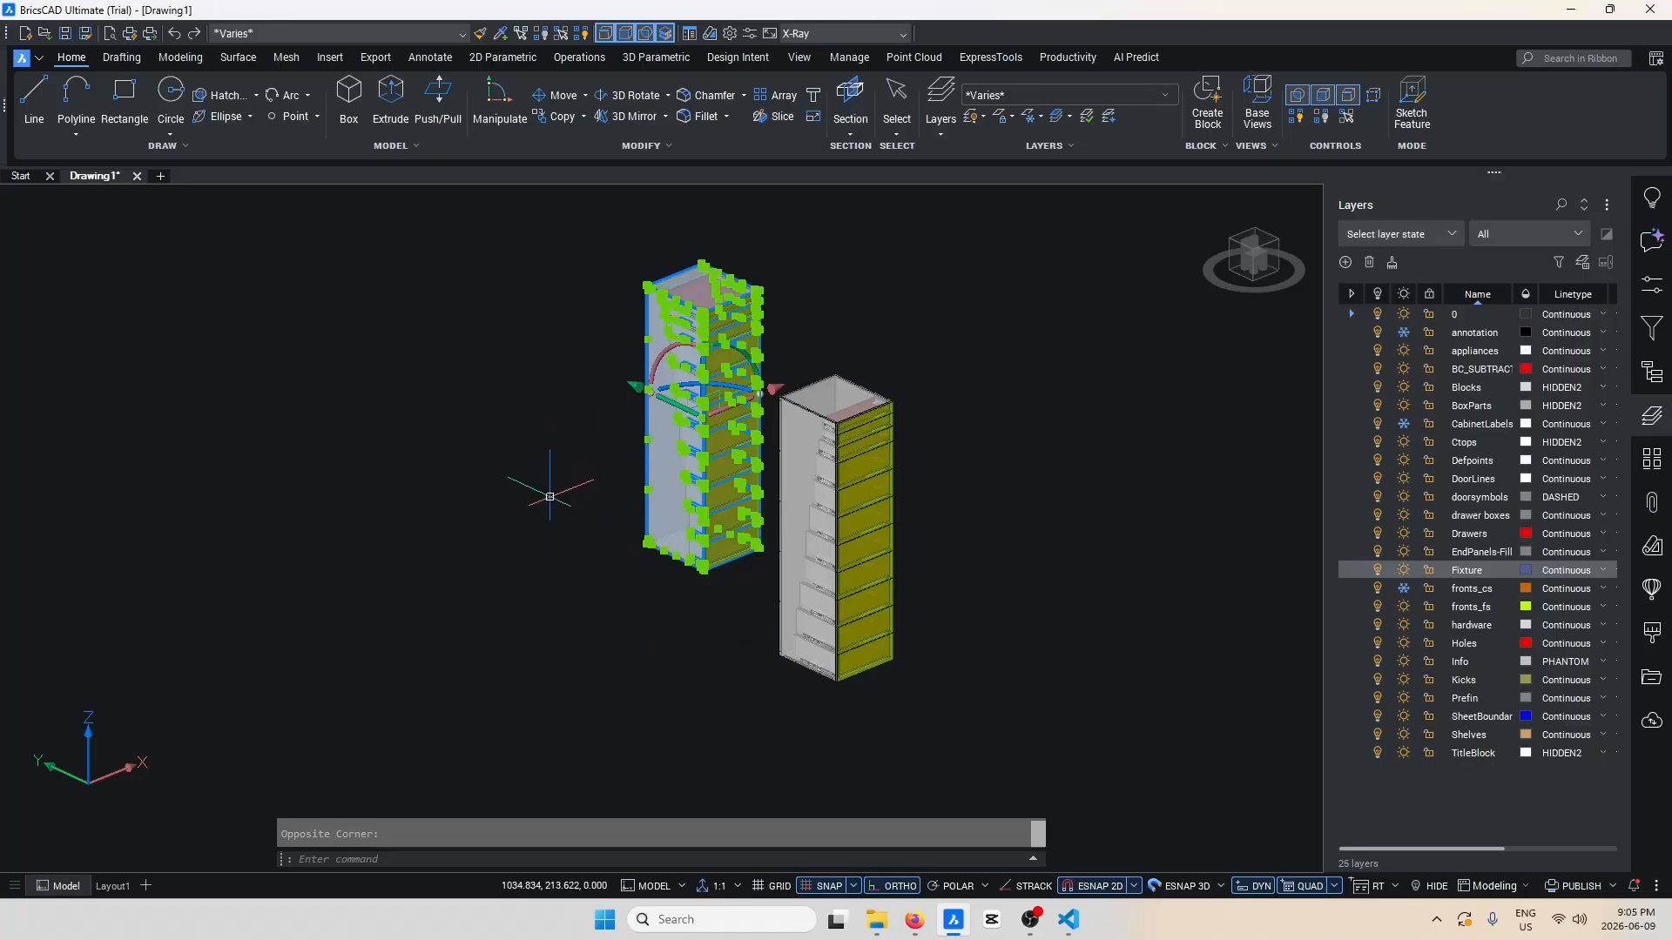
pyautogui.keyDown('shift'); pyautogui.moveTo(549, 497); pyautogui.dragTo(644, 490, button='middle'); pyautogui.keyUp('shift')
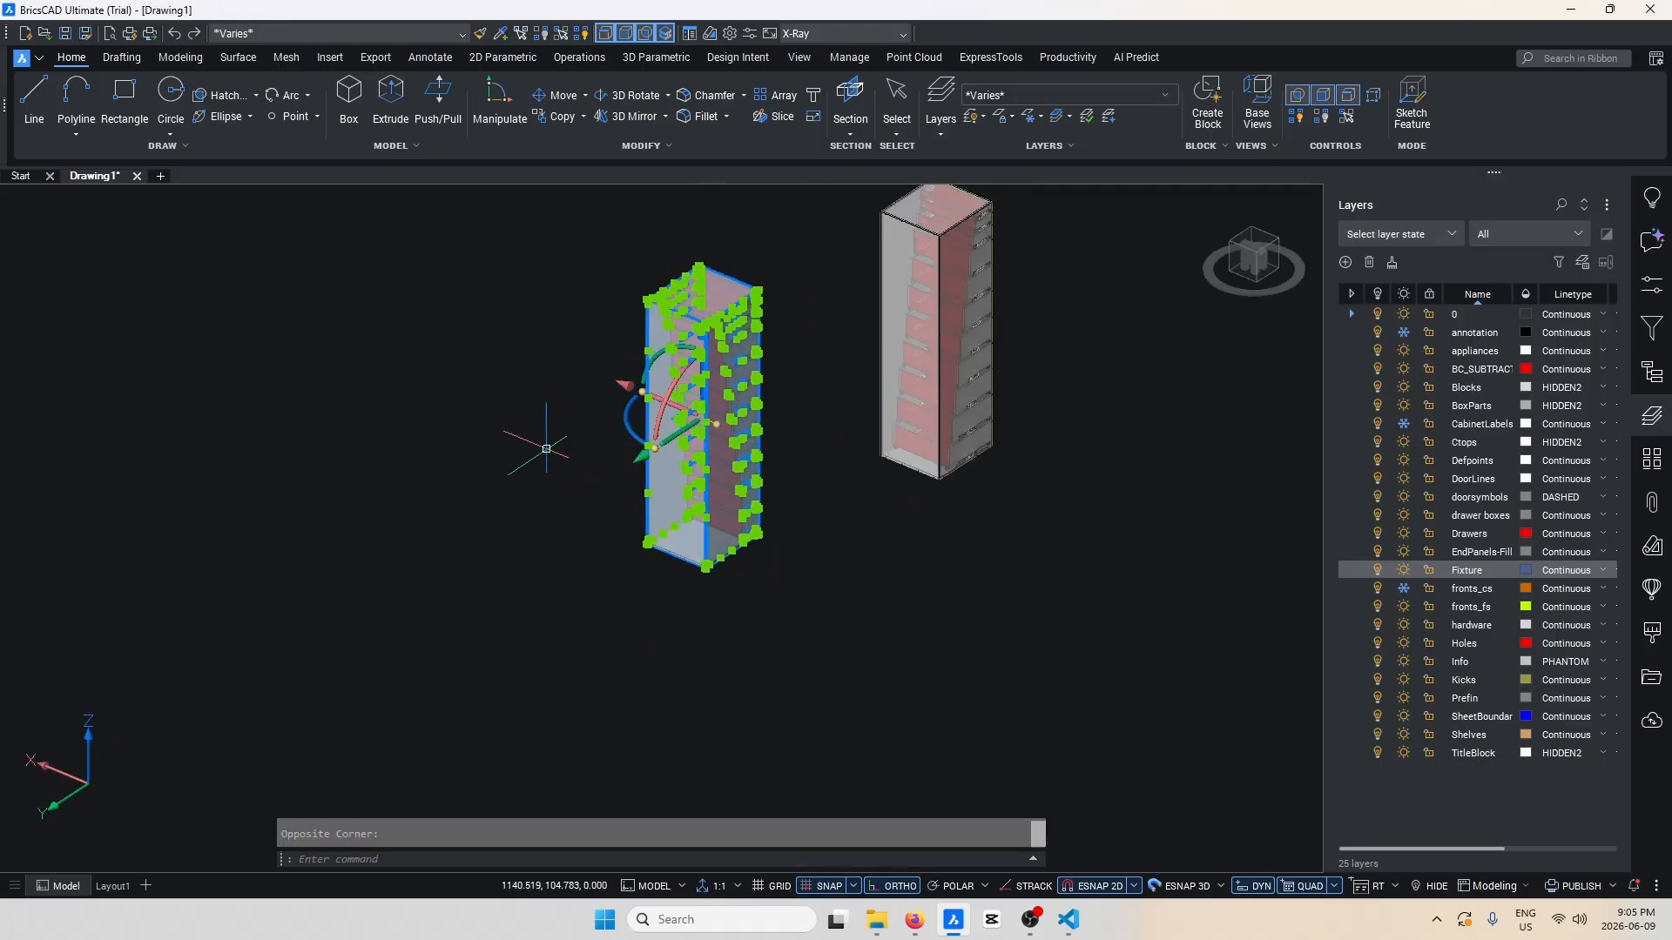
pyautogui.click(627, 429)
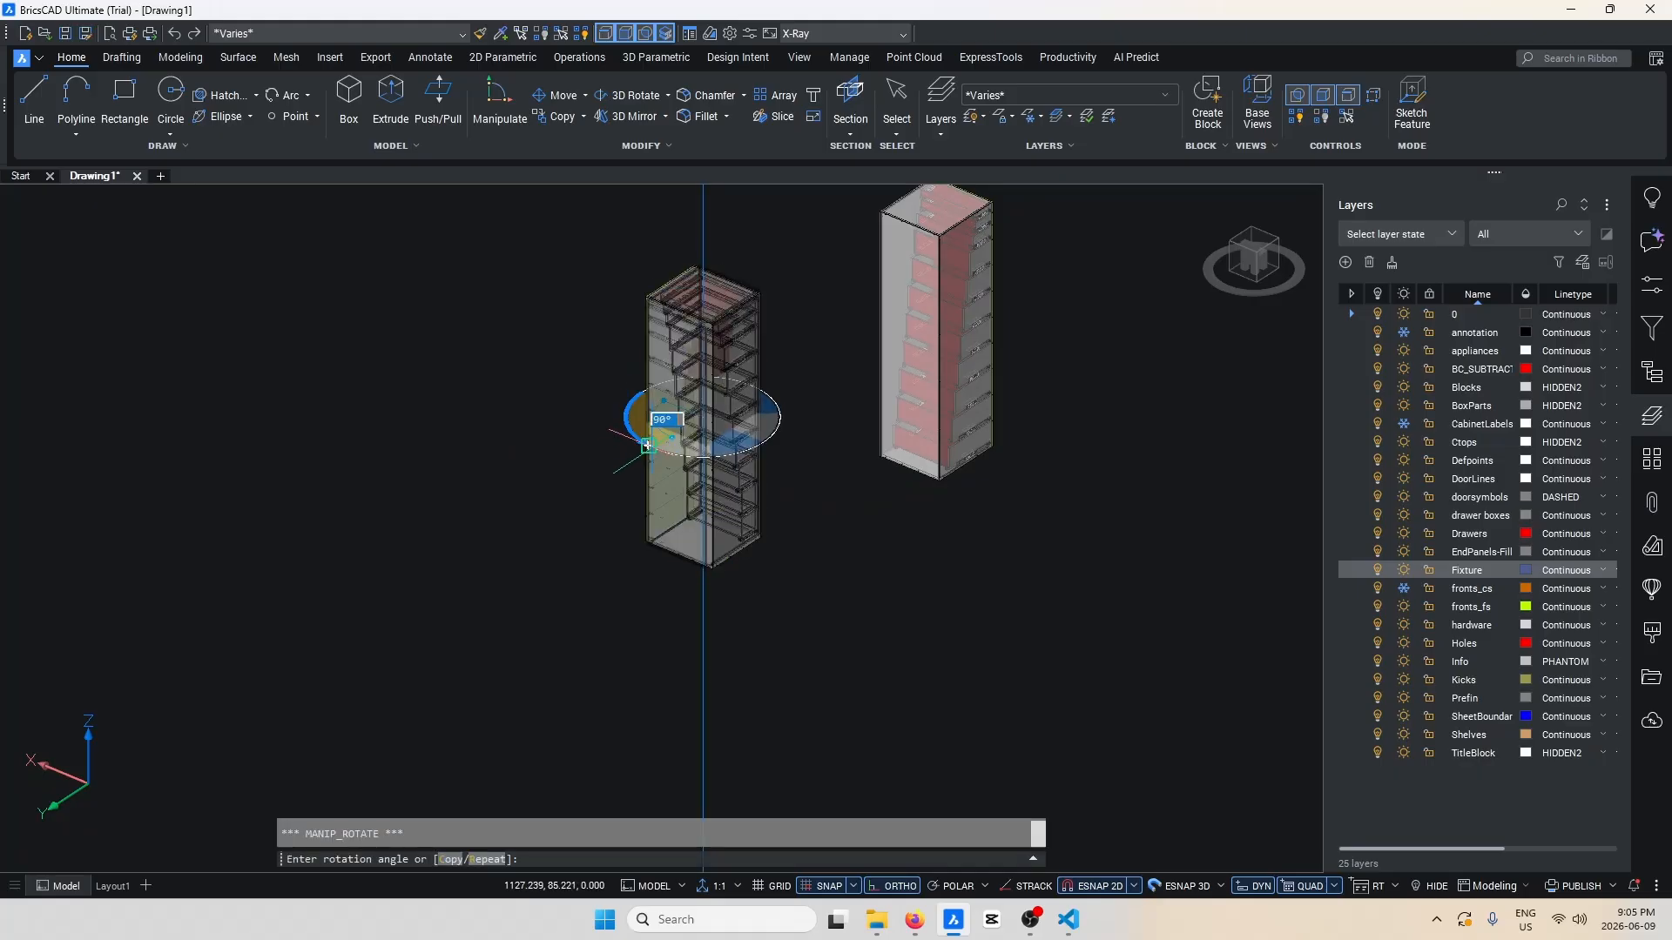
pyautogui.write('180')
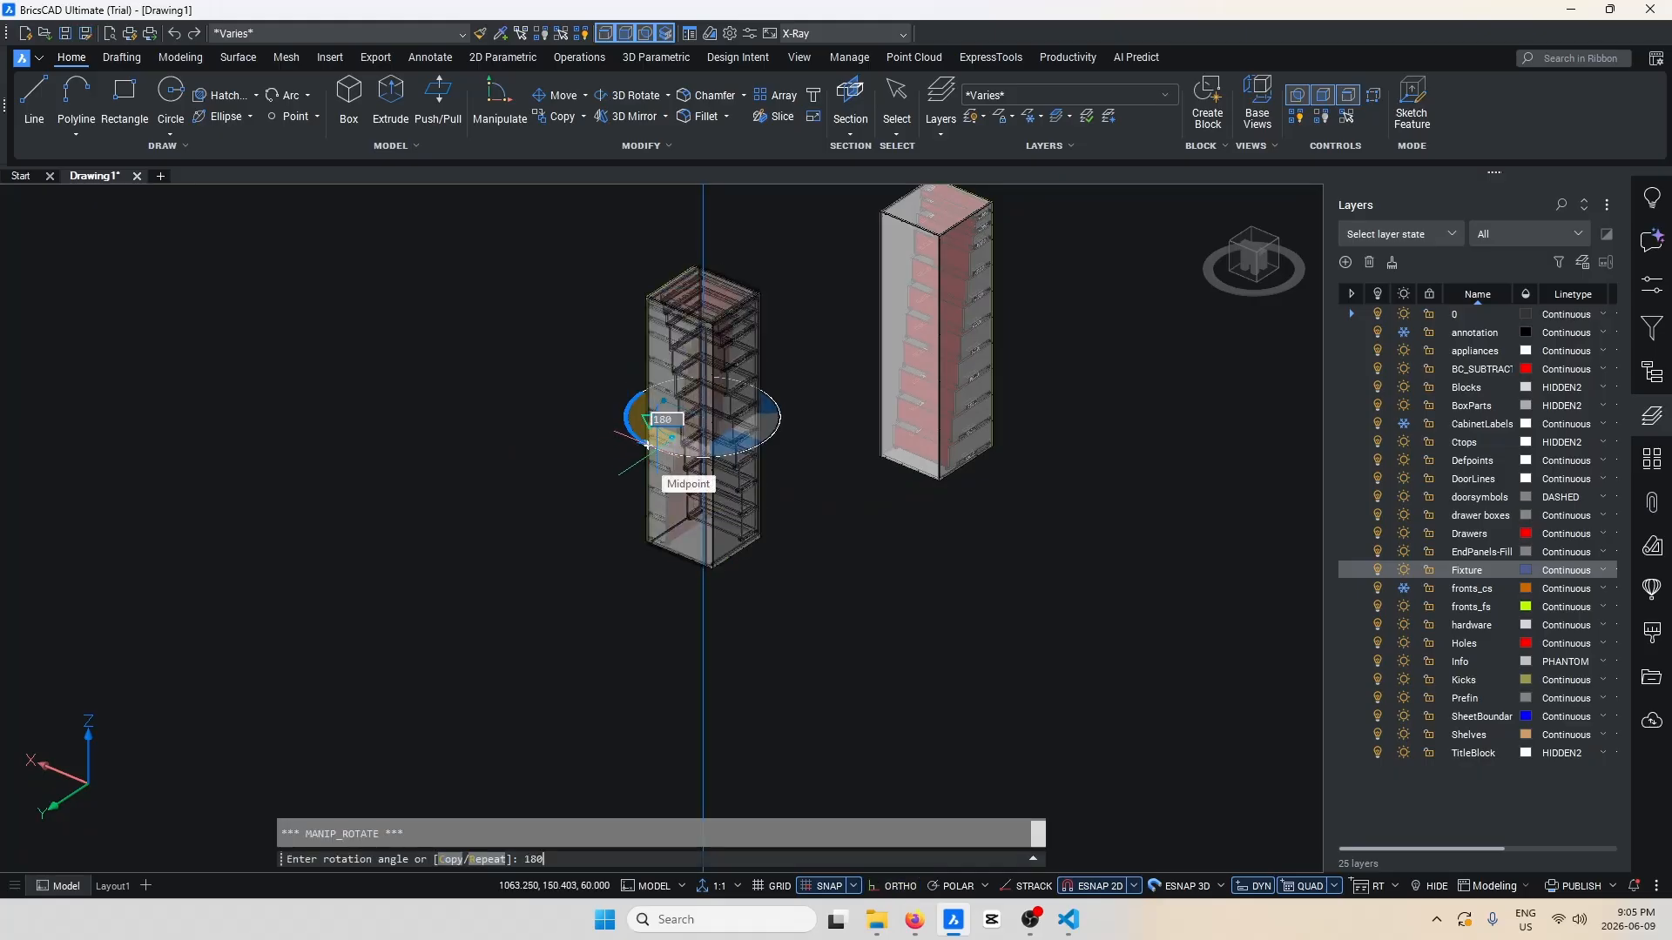
pyautogui.press('Return')
pyautogui.press('Escape')
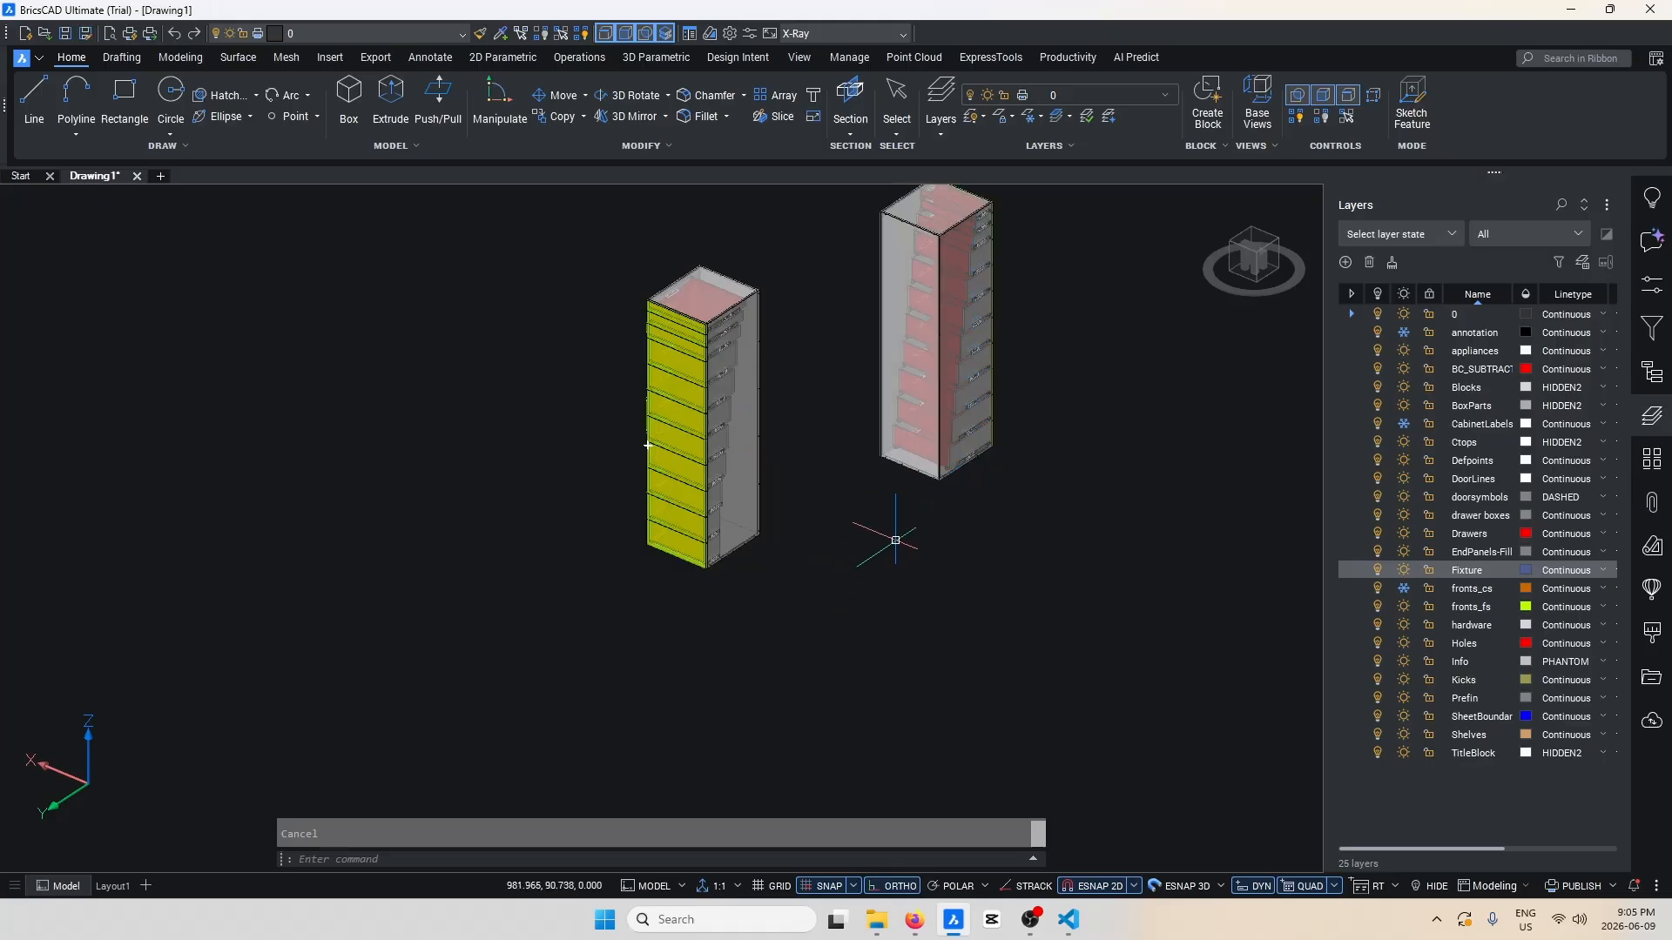
# Set the color of all parts of both cabinets to ByLayer.
pyautogui.keyDown('shift'); pyautogui.moveTo(895, 540); pyautogui.dragTo(705, 585, button='middle'); pyautogui.keyUp('shift')
pyautogui.scroll(-3, 770, 646)
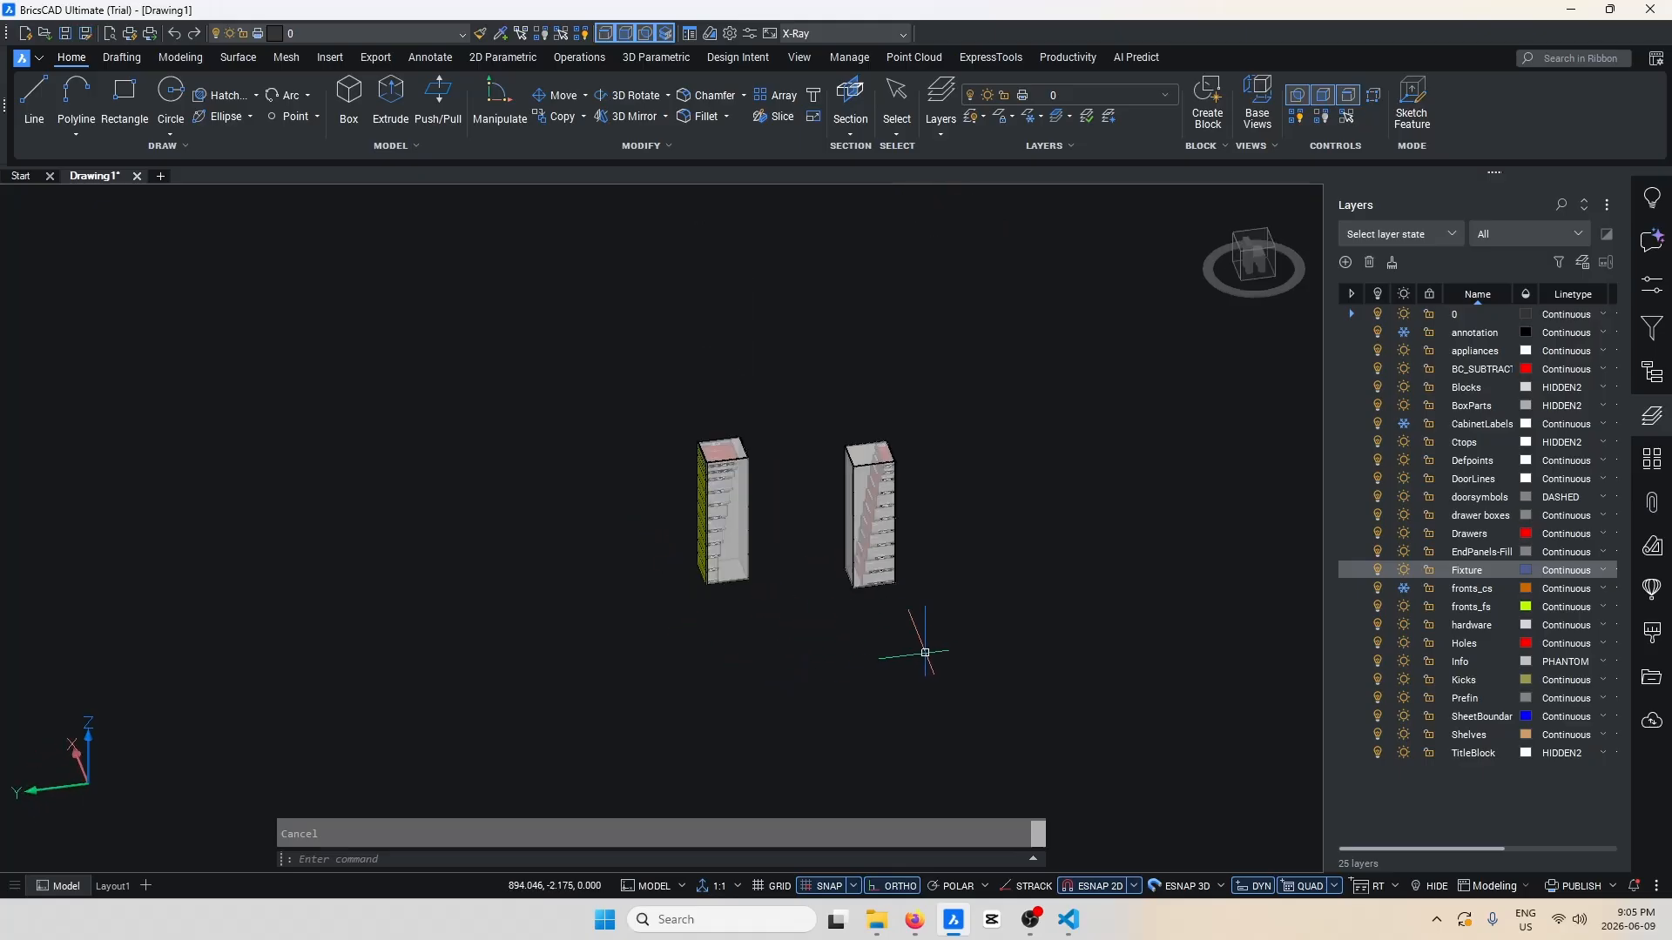
pyautogui.moveTo(925, 651); pyautogui.dragTo(601, 369)
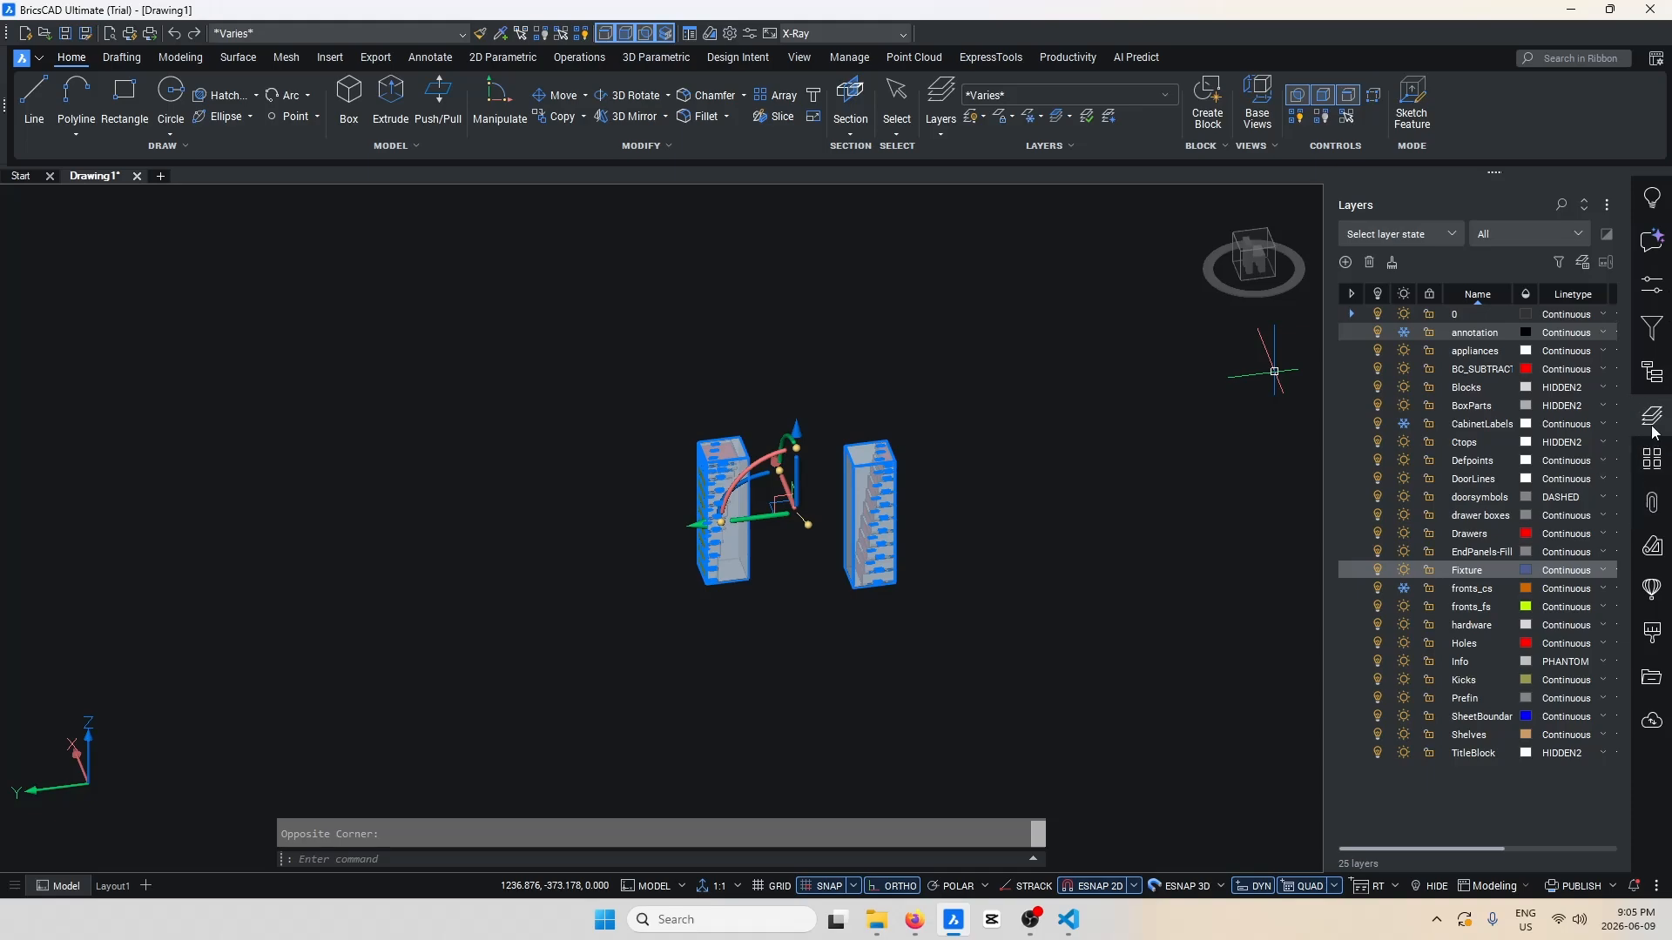
pyautogui.click(1652, 285)
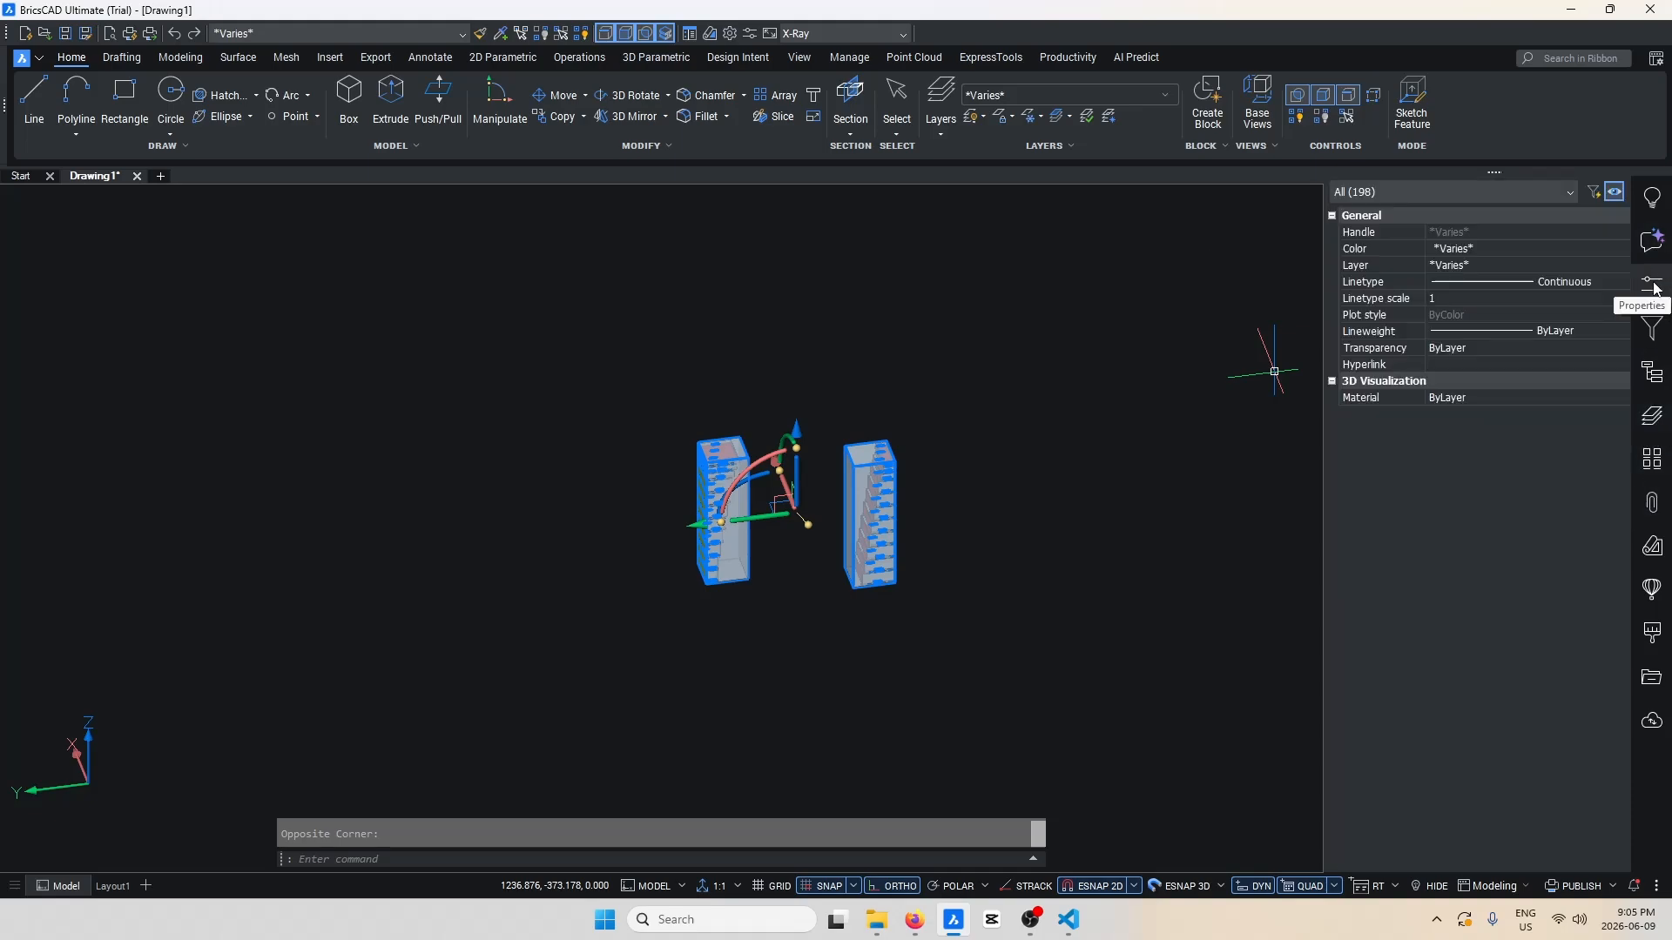
pyautogui.click(1481, 248)
pyautogui.click(1482, 248)
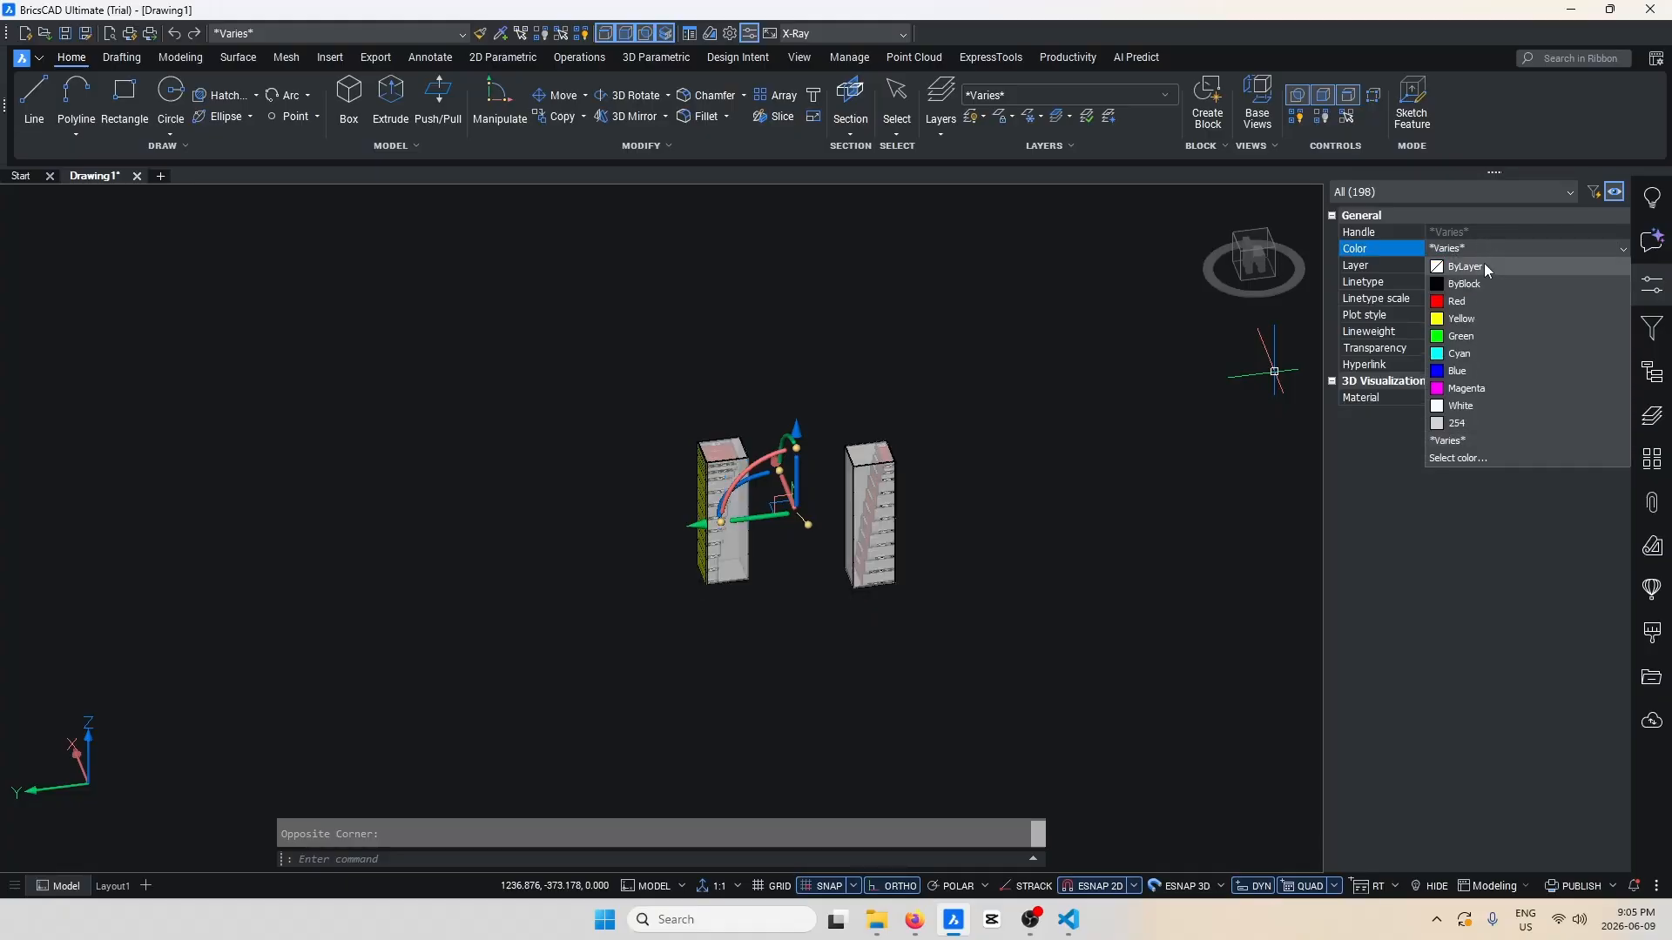
pyautogui.click(1482, 267)
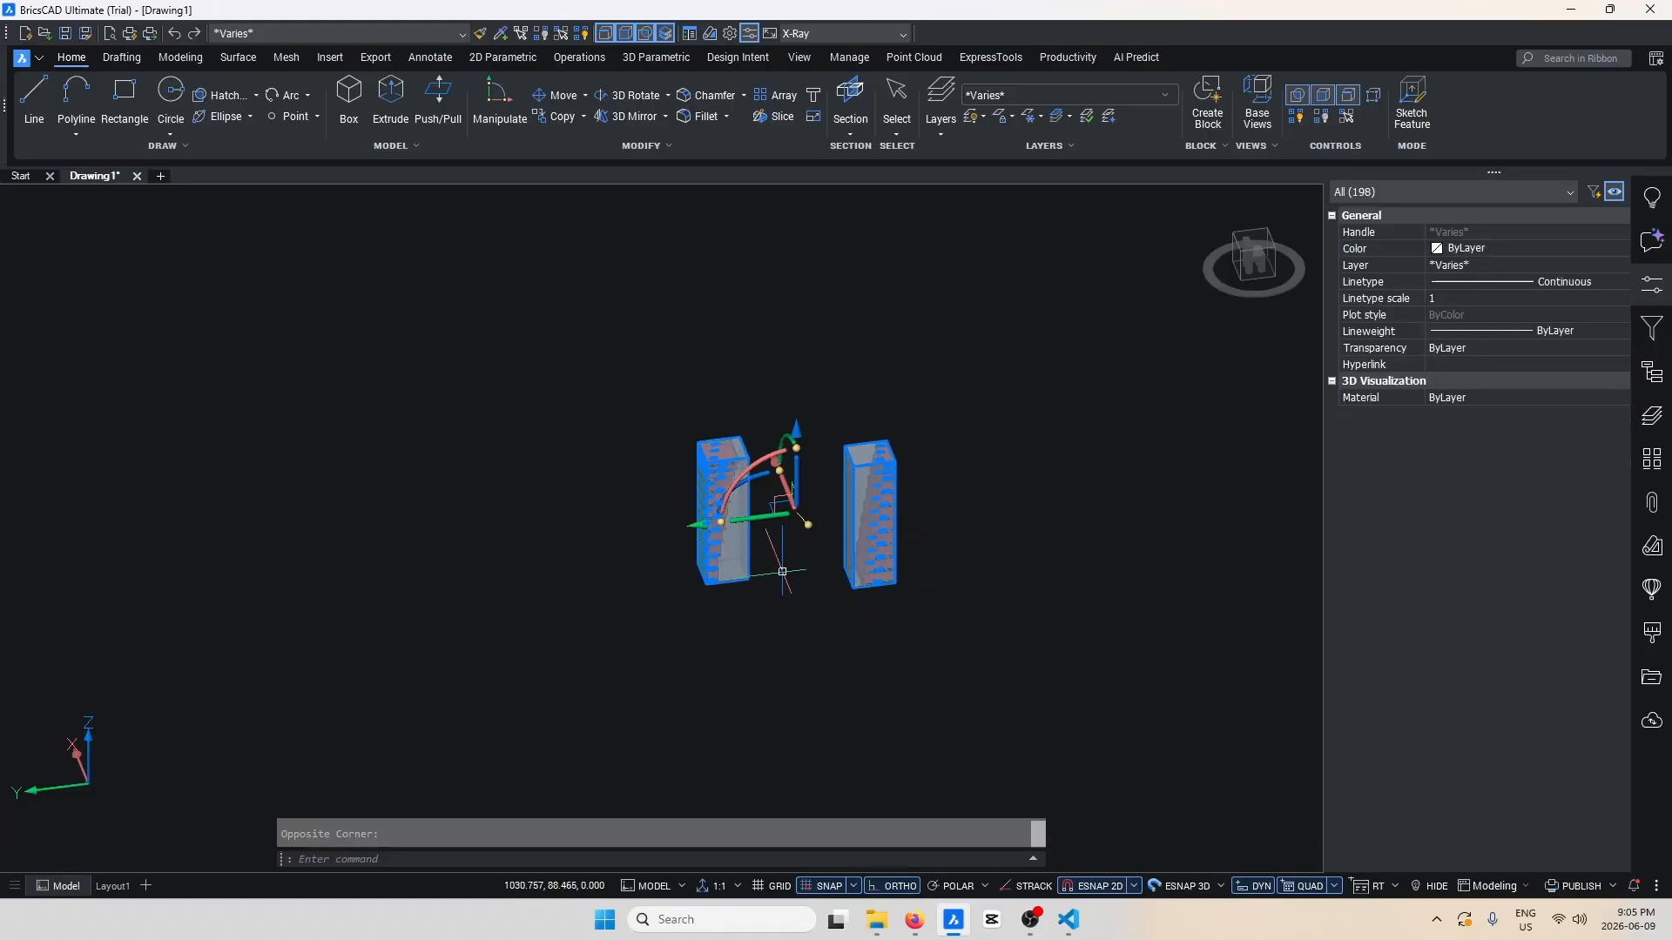
pyautogui.scroll(3, 784, 566)
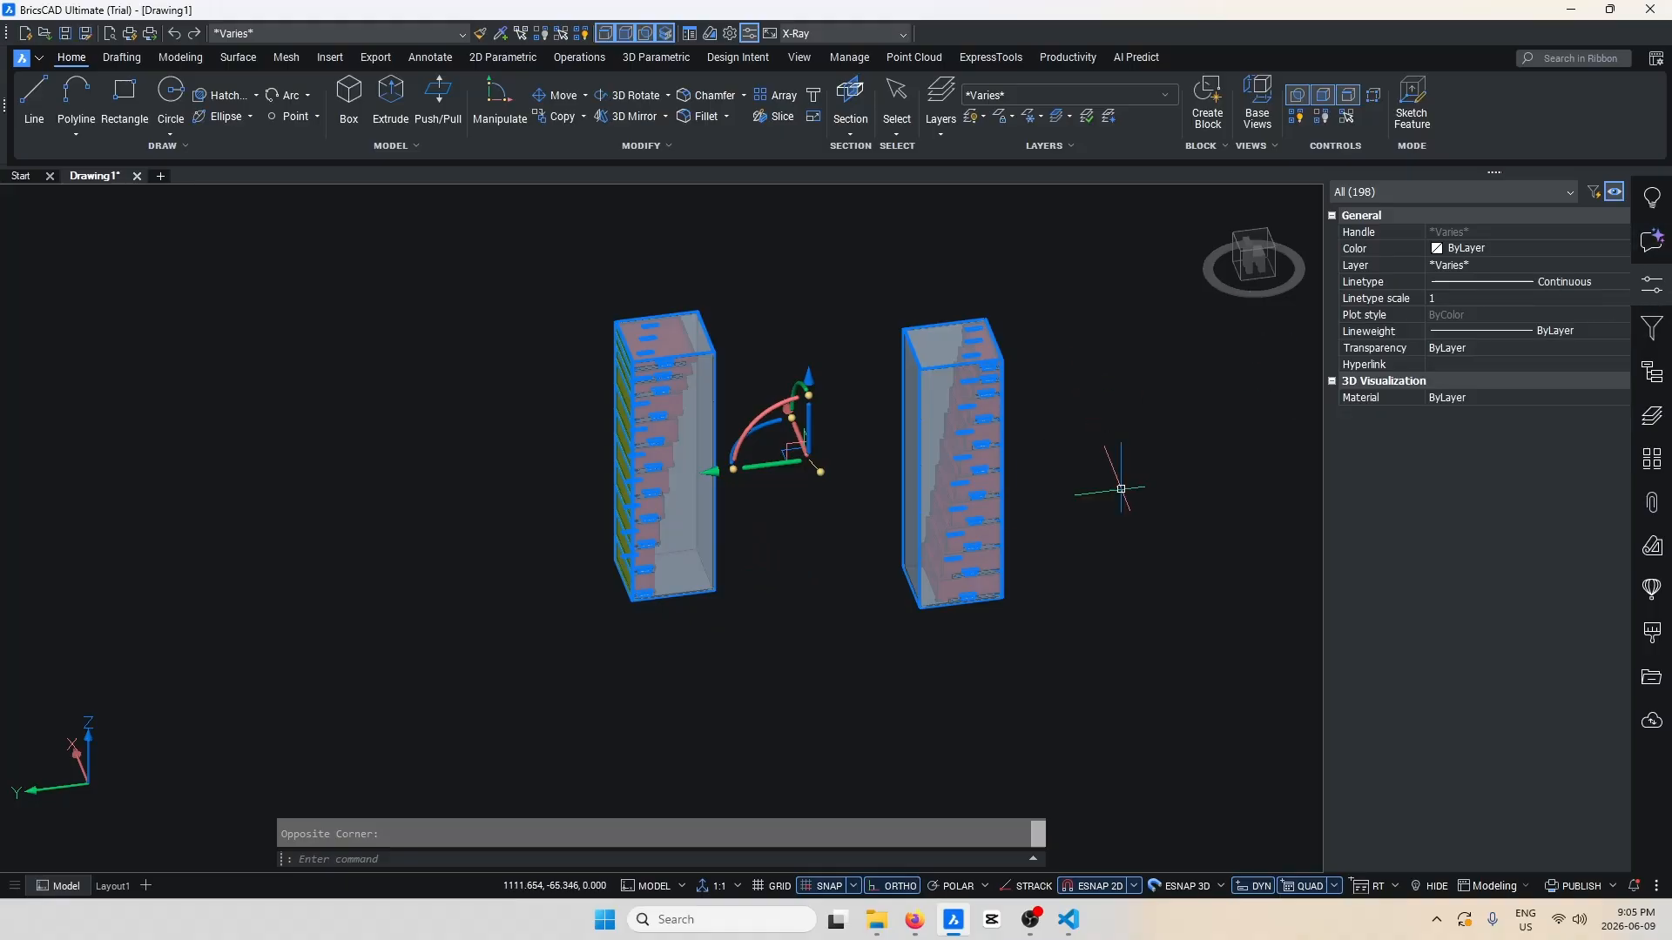
pyautogui.press('Escape')
# Move the rotated cabinet by its top rear corner onto the other cabinet's top rear corner, placing them back to back.
pyautogui.click(828, 620)
pyautogui.click(535, 288)
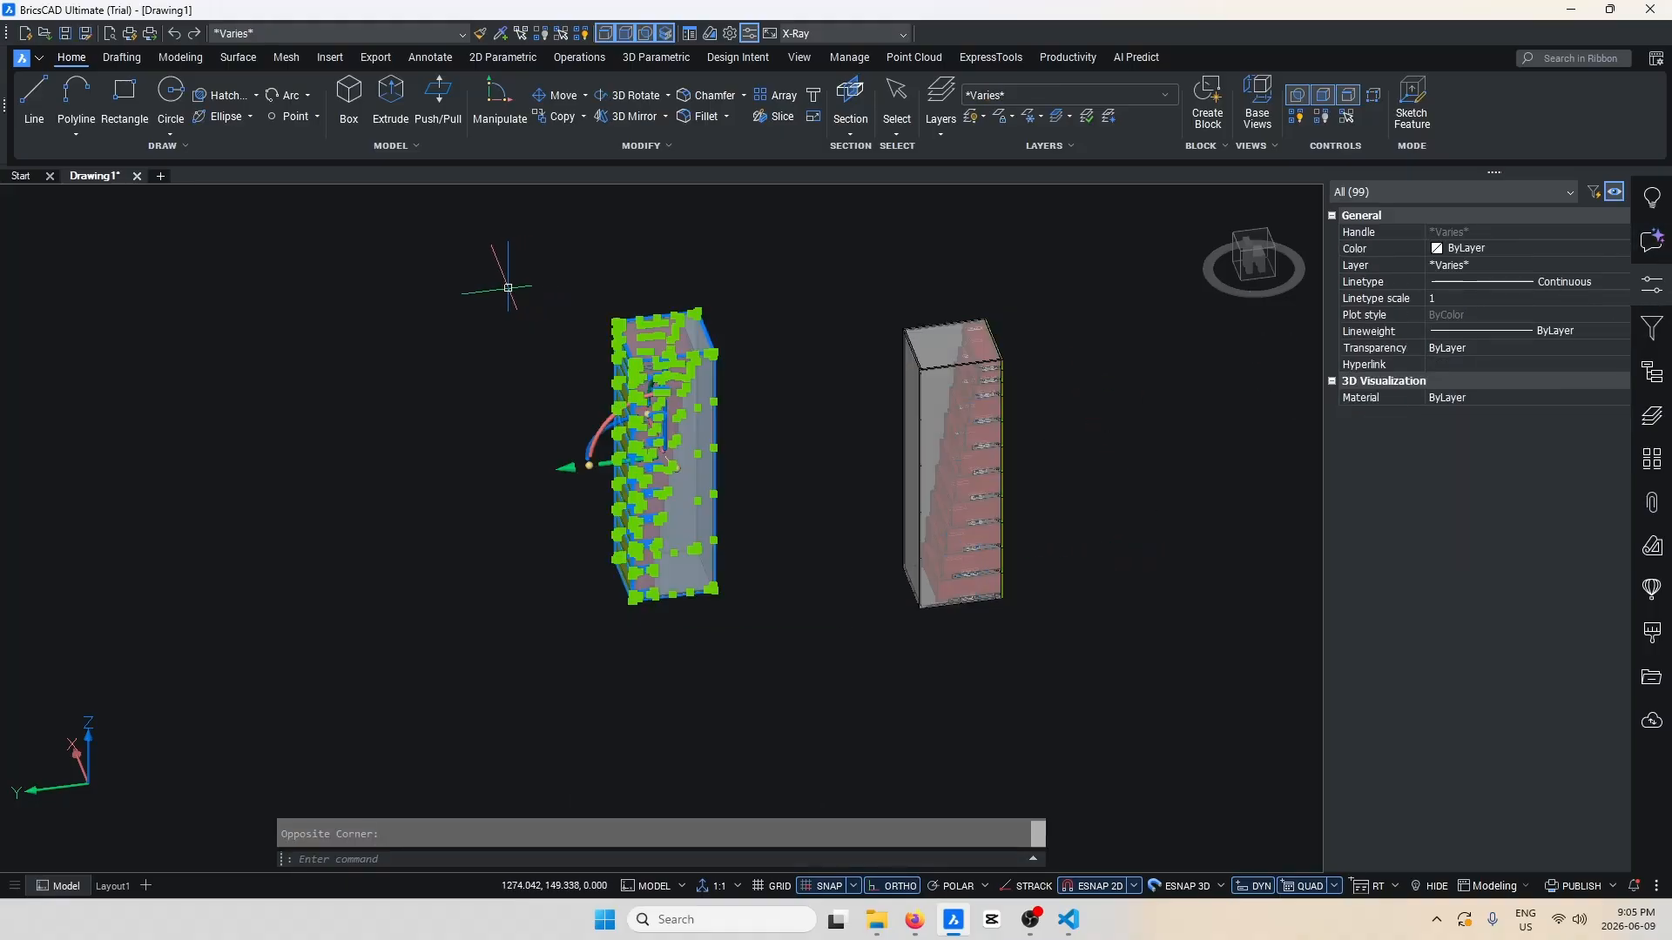
pyautogui.write('m')
pyautogui.press('Return')
pyautogui.scroll(3, 728, 329)
pyautogui.scroll(5, 728, 329)
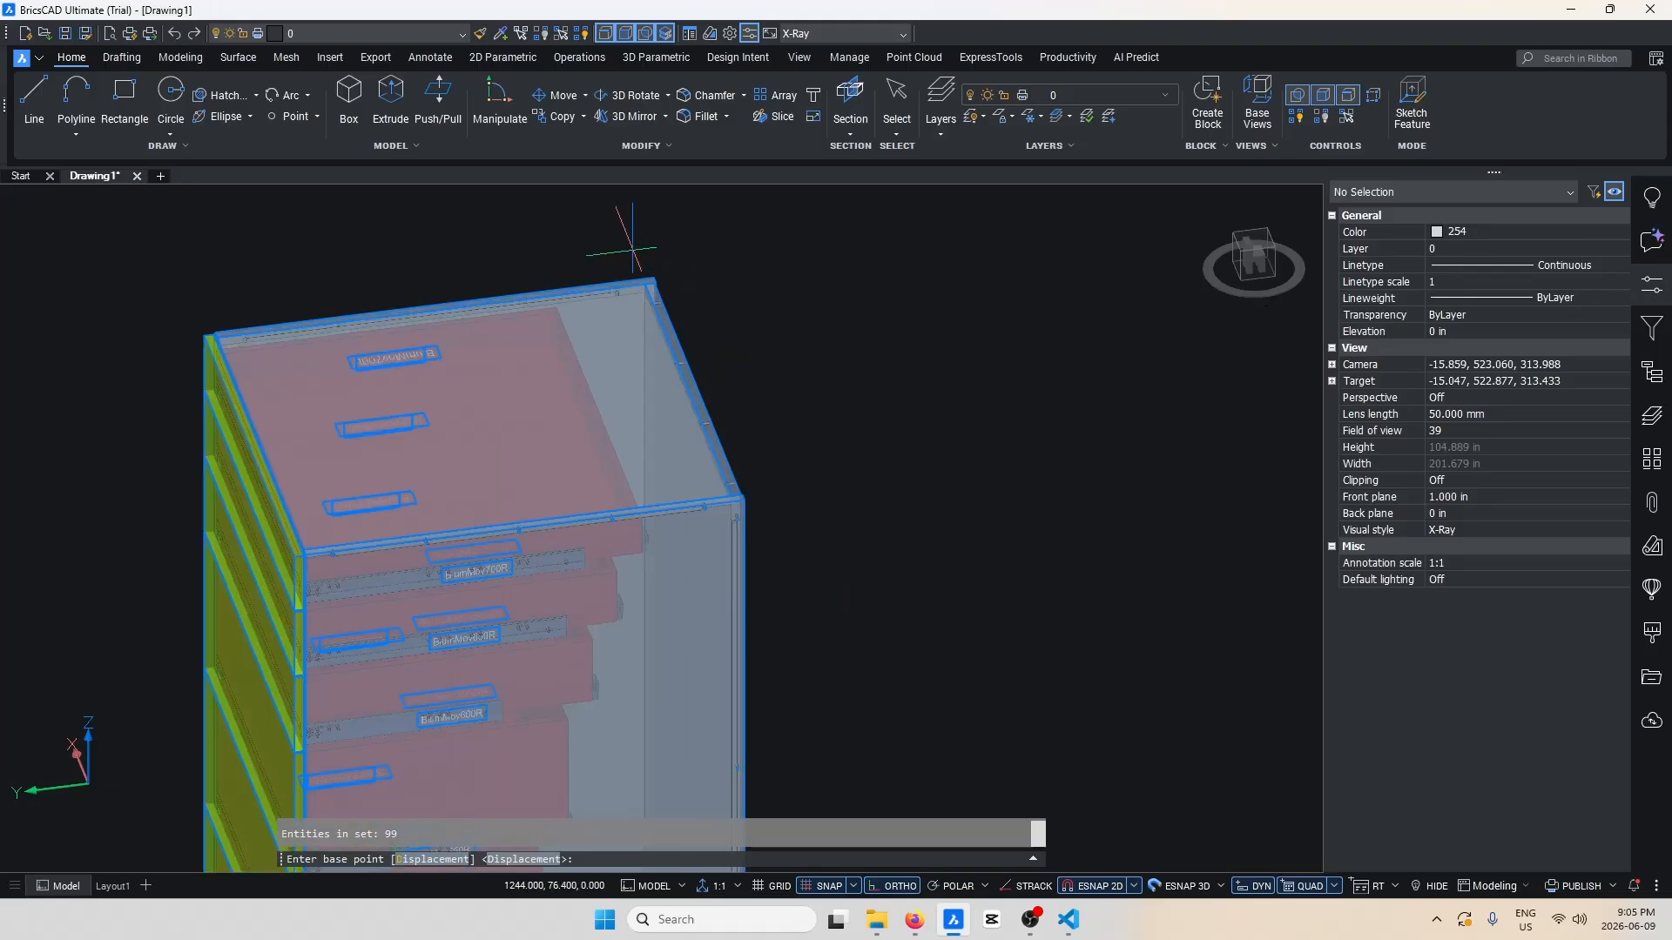
pyautogui.click(664, 279)
pyautogui.scroll(-8, 663, 280)
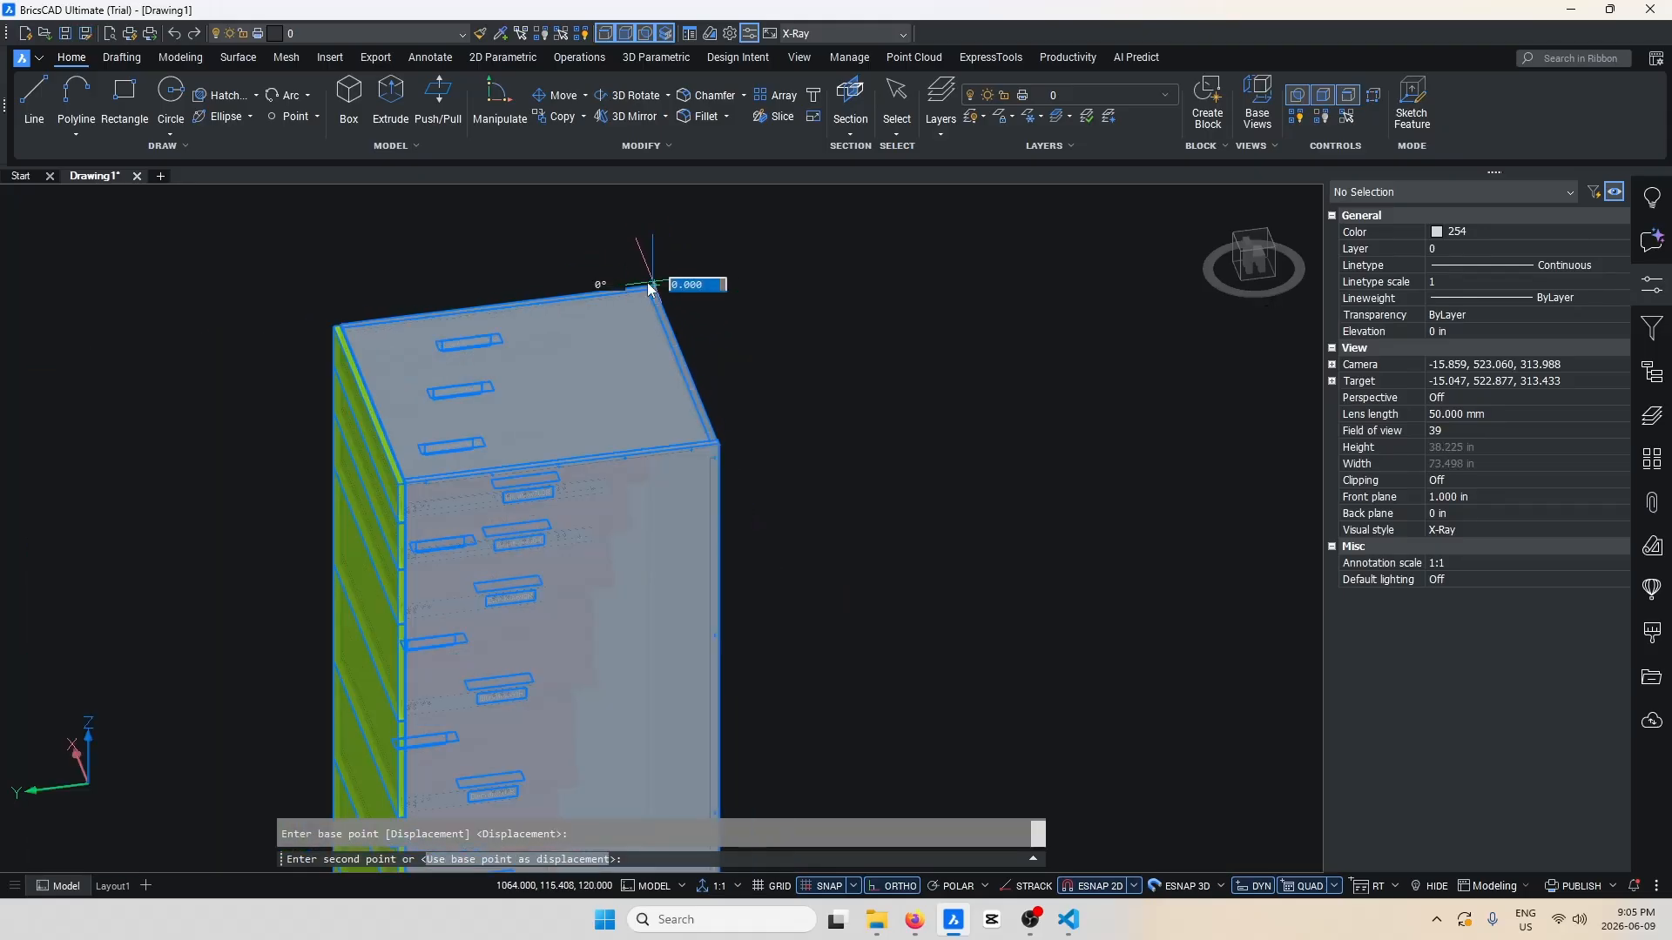
pyautogui.scroll(8, 954, 324)
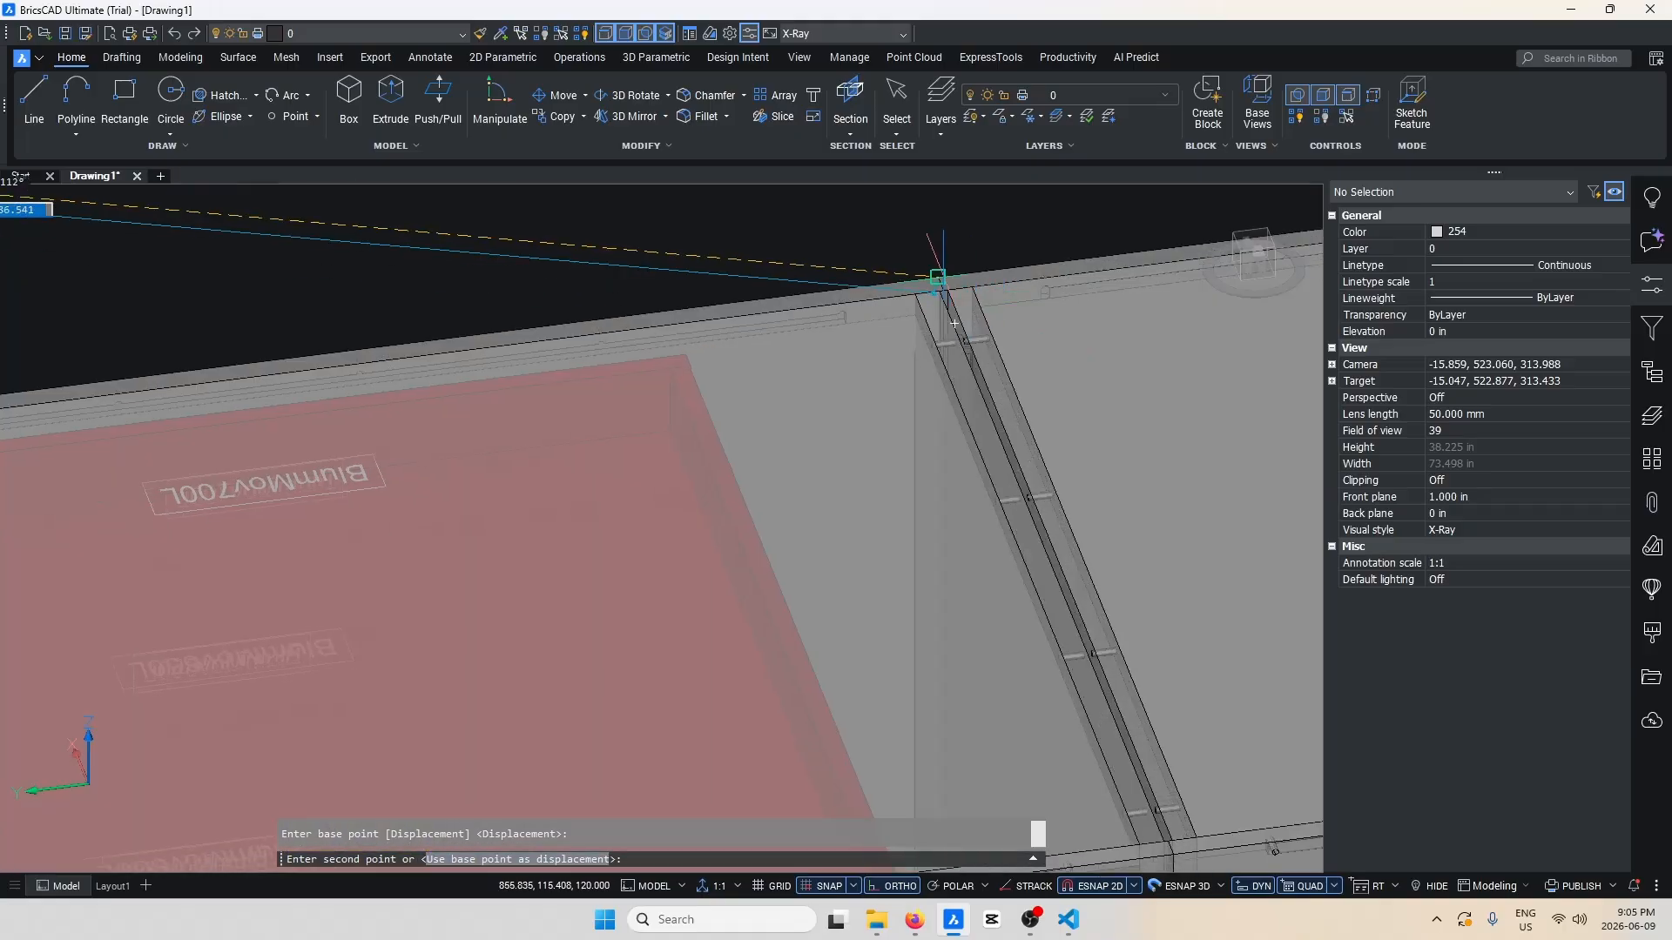
pyautogui.click(954, 324)
pyautogui.scroll(-10, 926, 571)
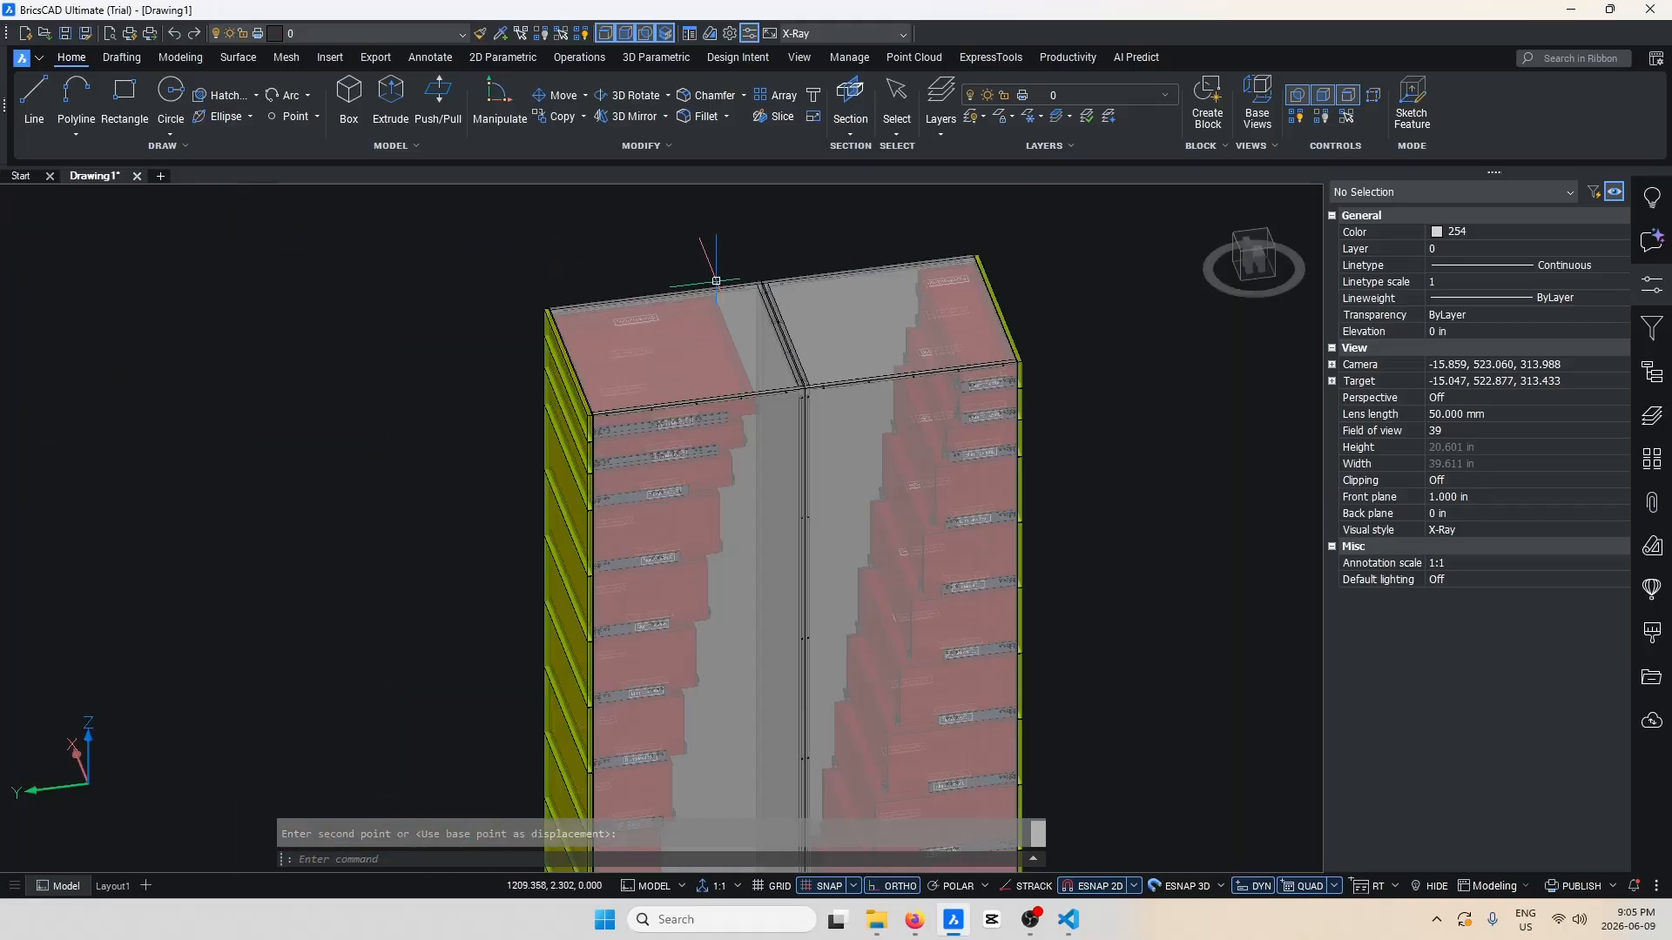
# Run Ungroup on both selected cabinets and accept the highlighted group of the unrotated cabinet.
pyautogui.moveTo(878, 587); pyautogui.dragTo(574, 261)
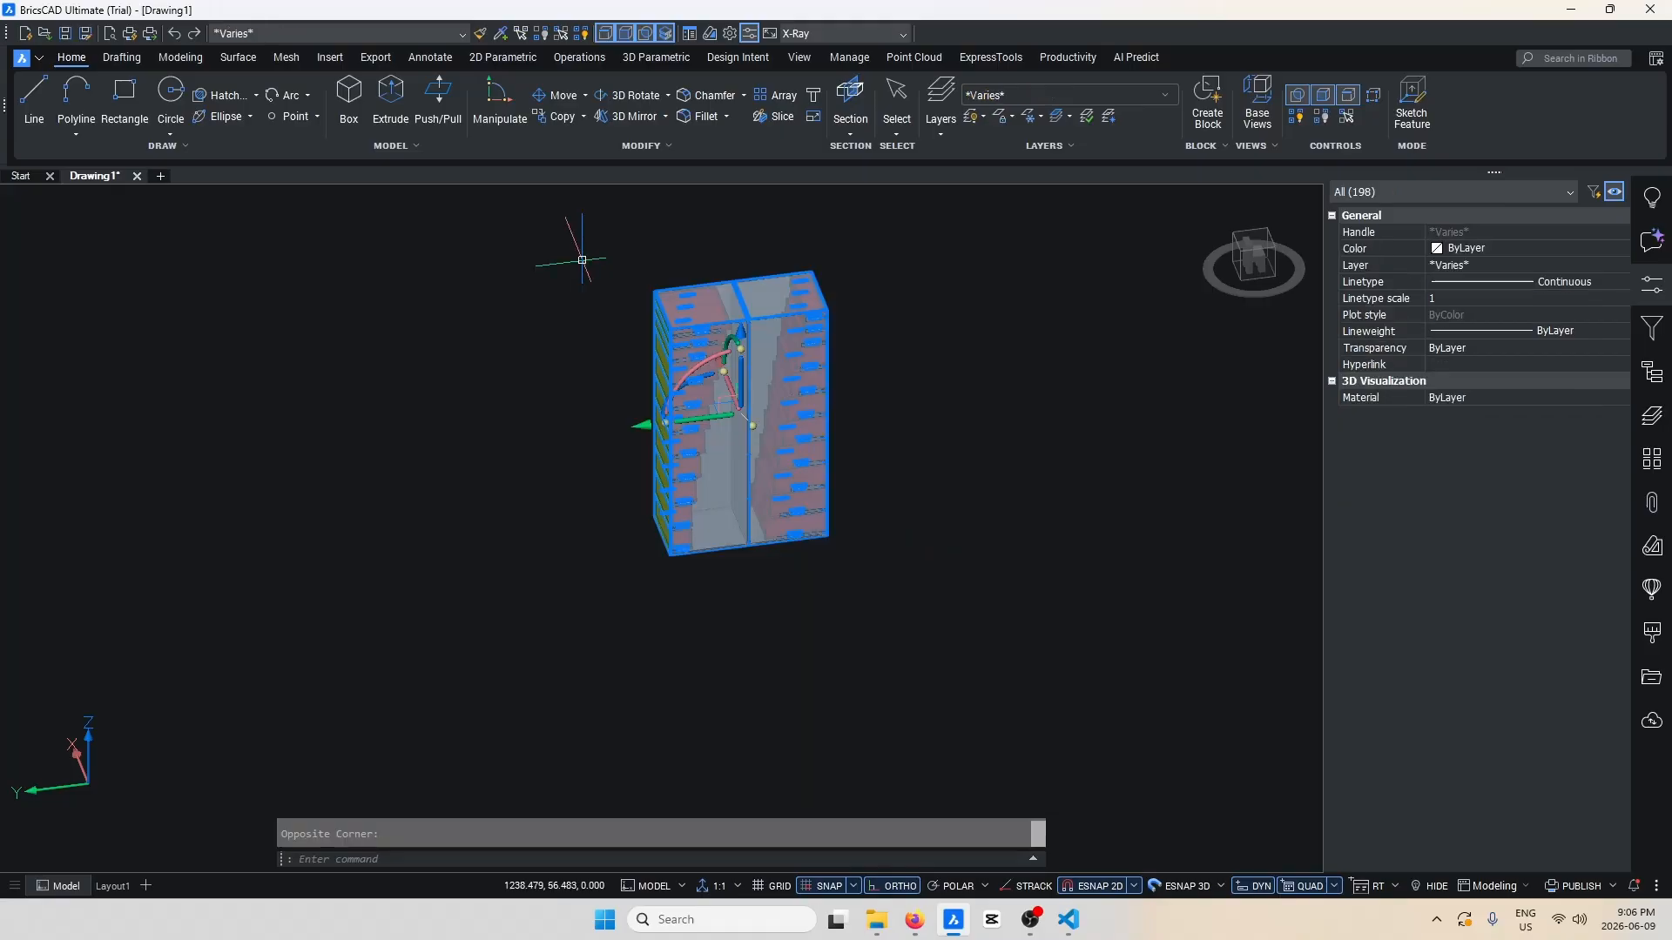
pyautogui.write('g')
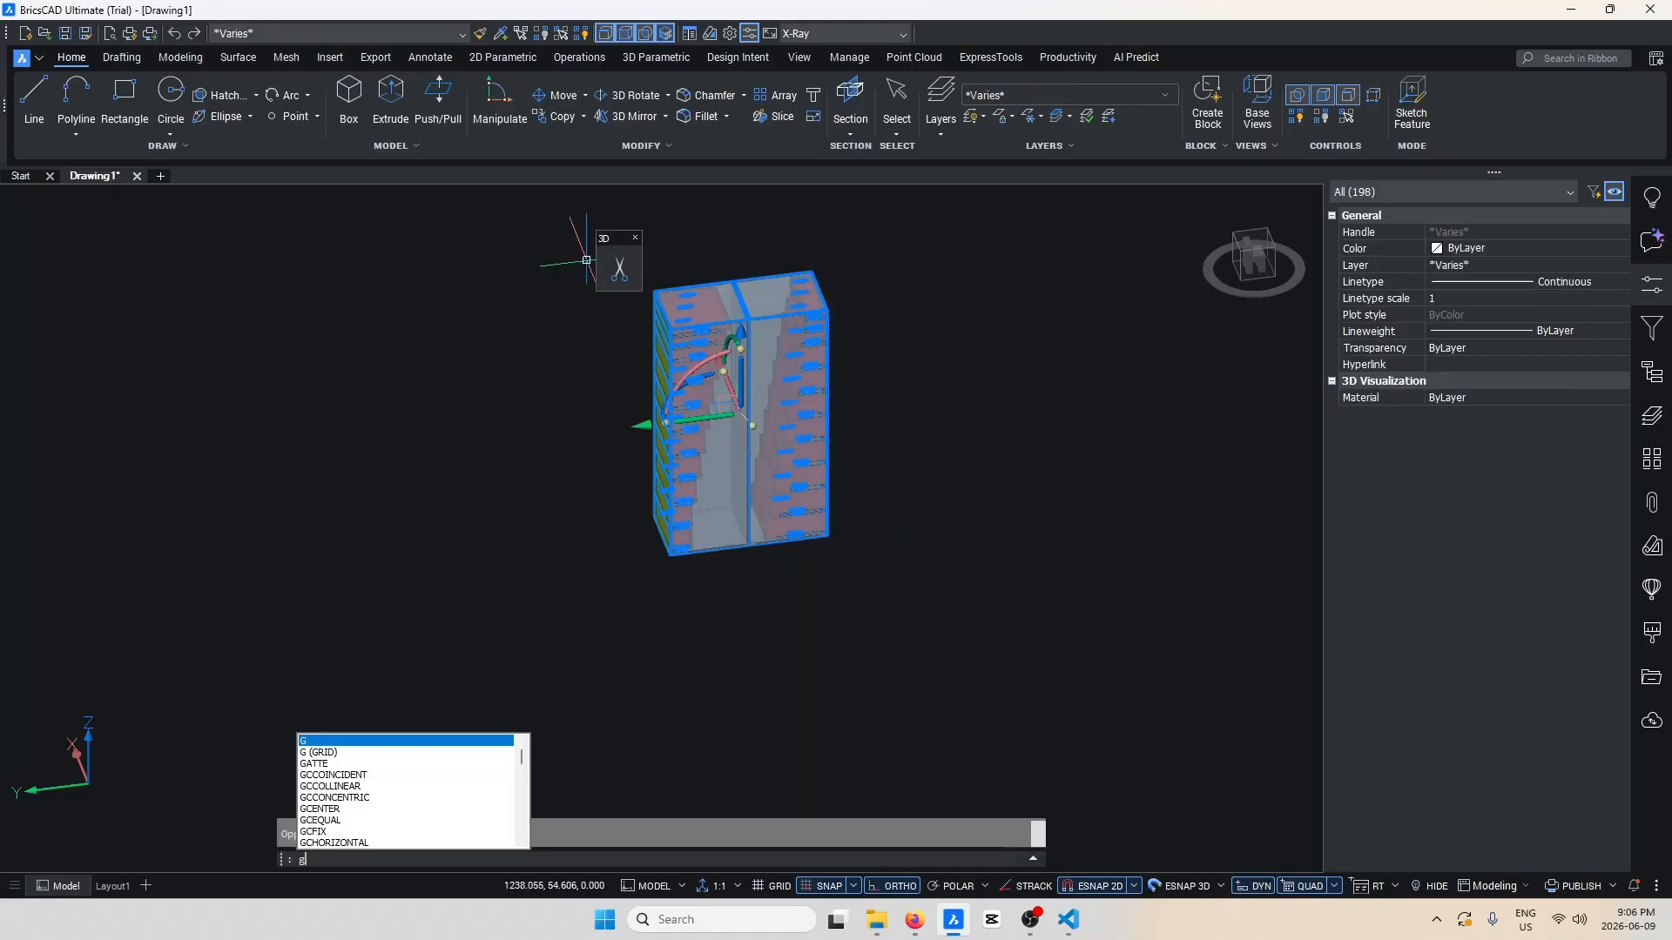
pyautogui.press('BackSpace')
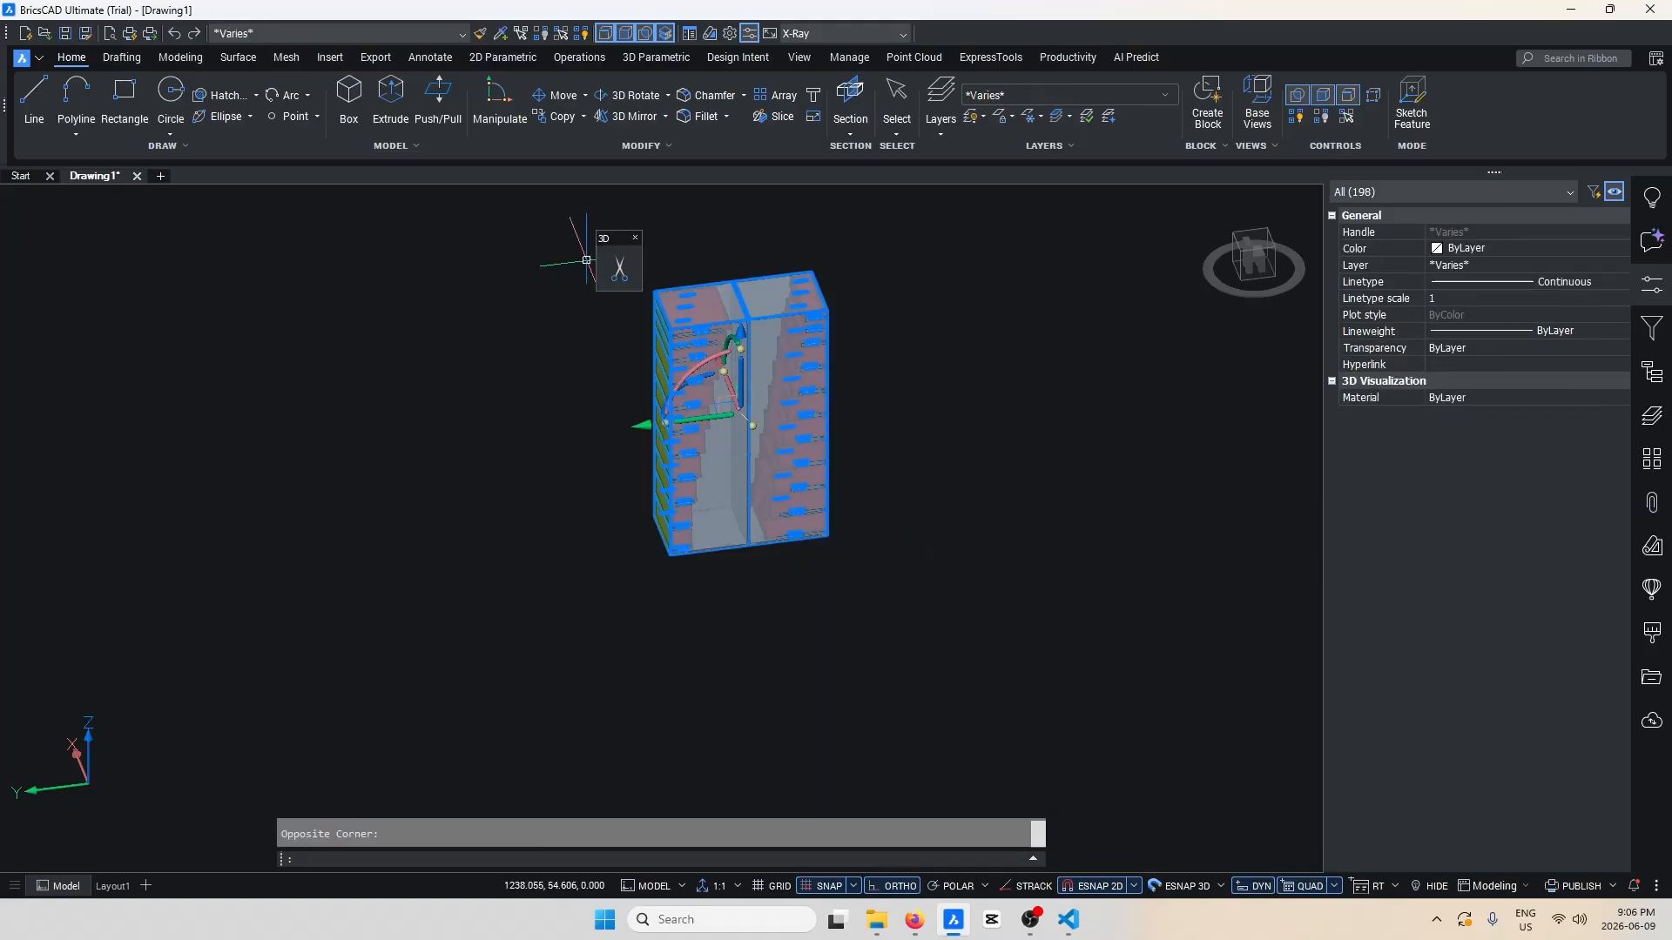
pyautogui.write('un')
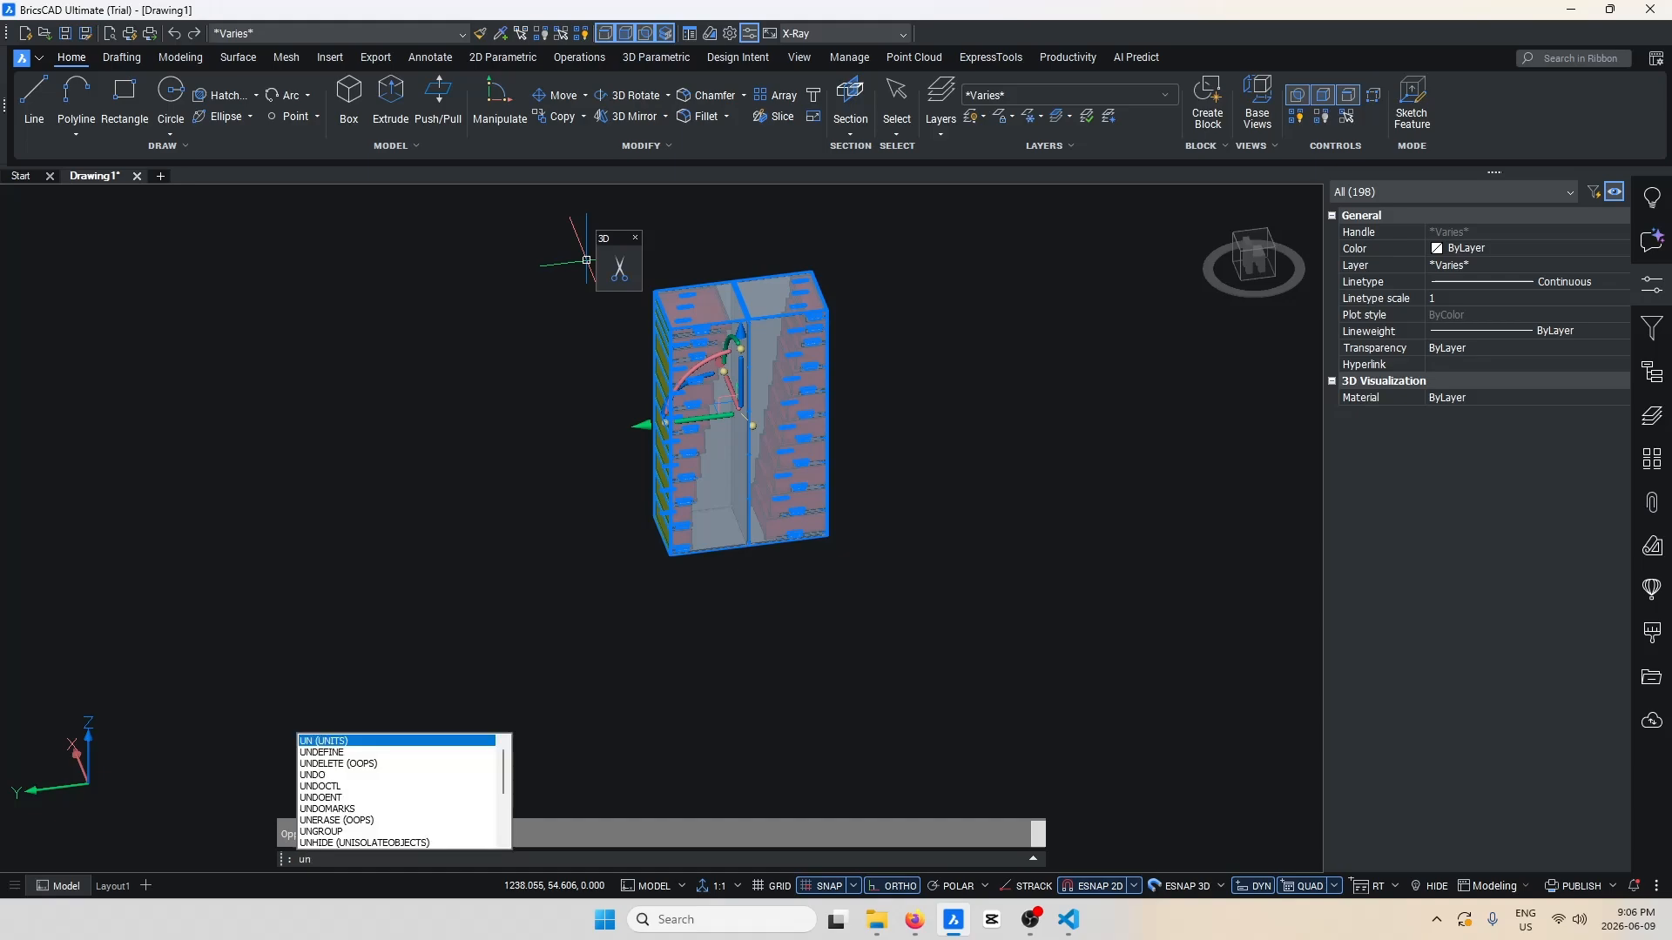
pyautogui.write('gr')
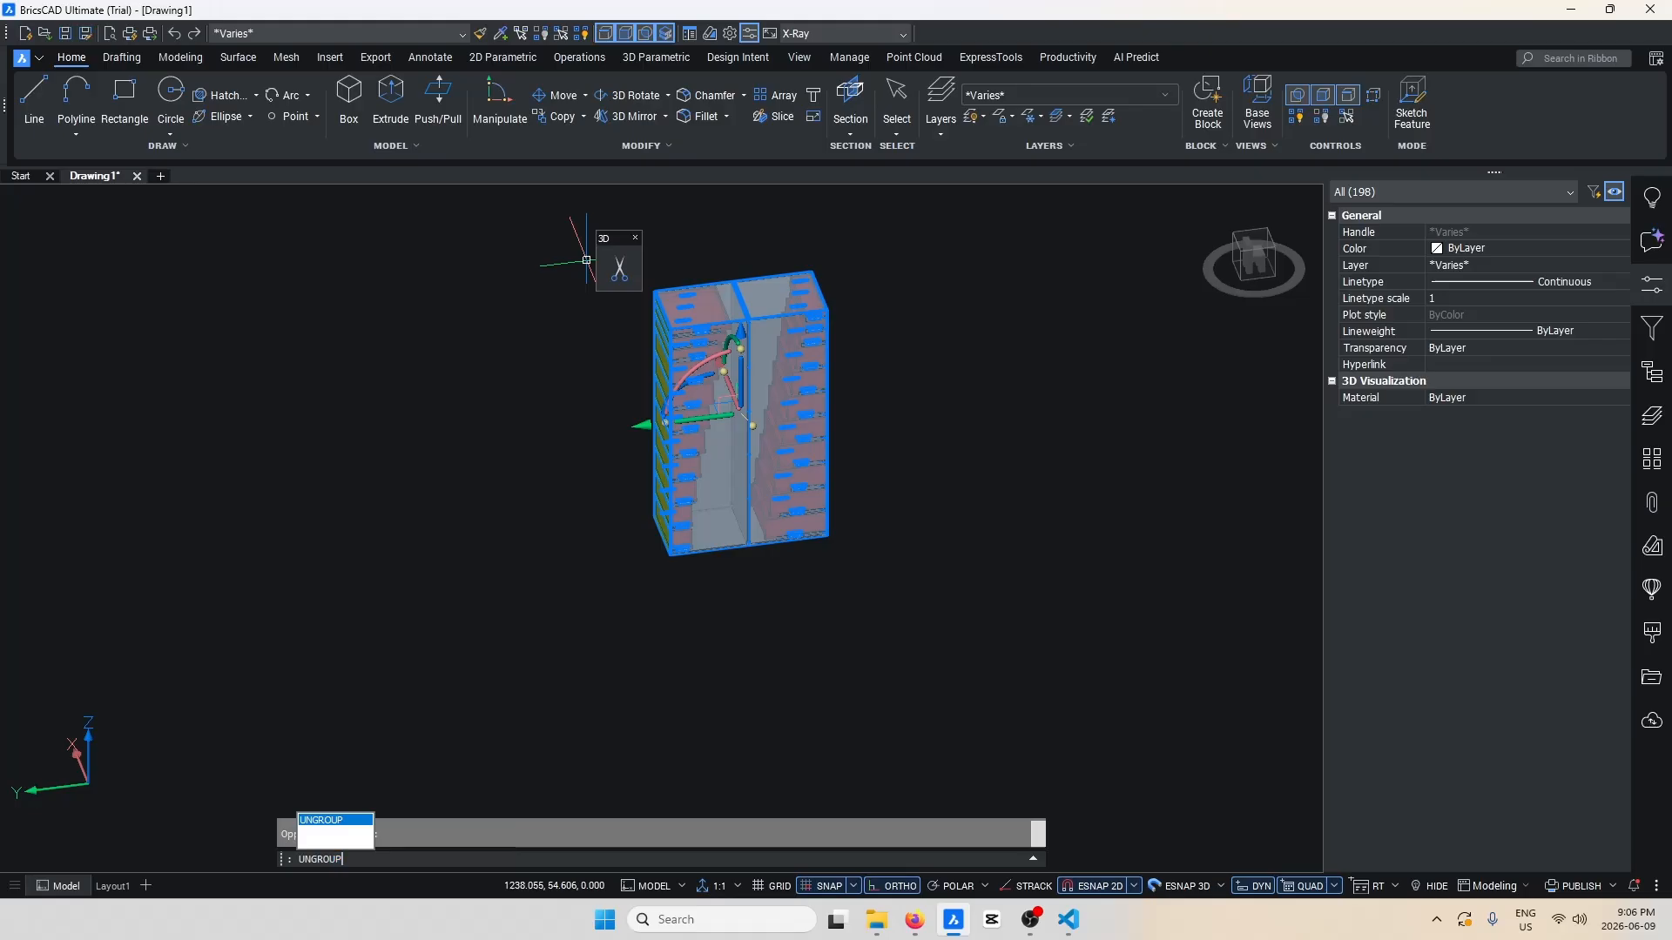
pyautogui.press('Return')
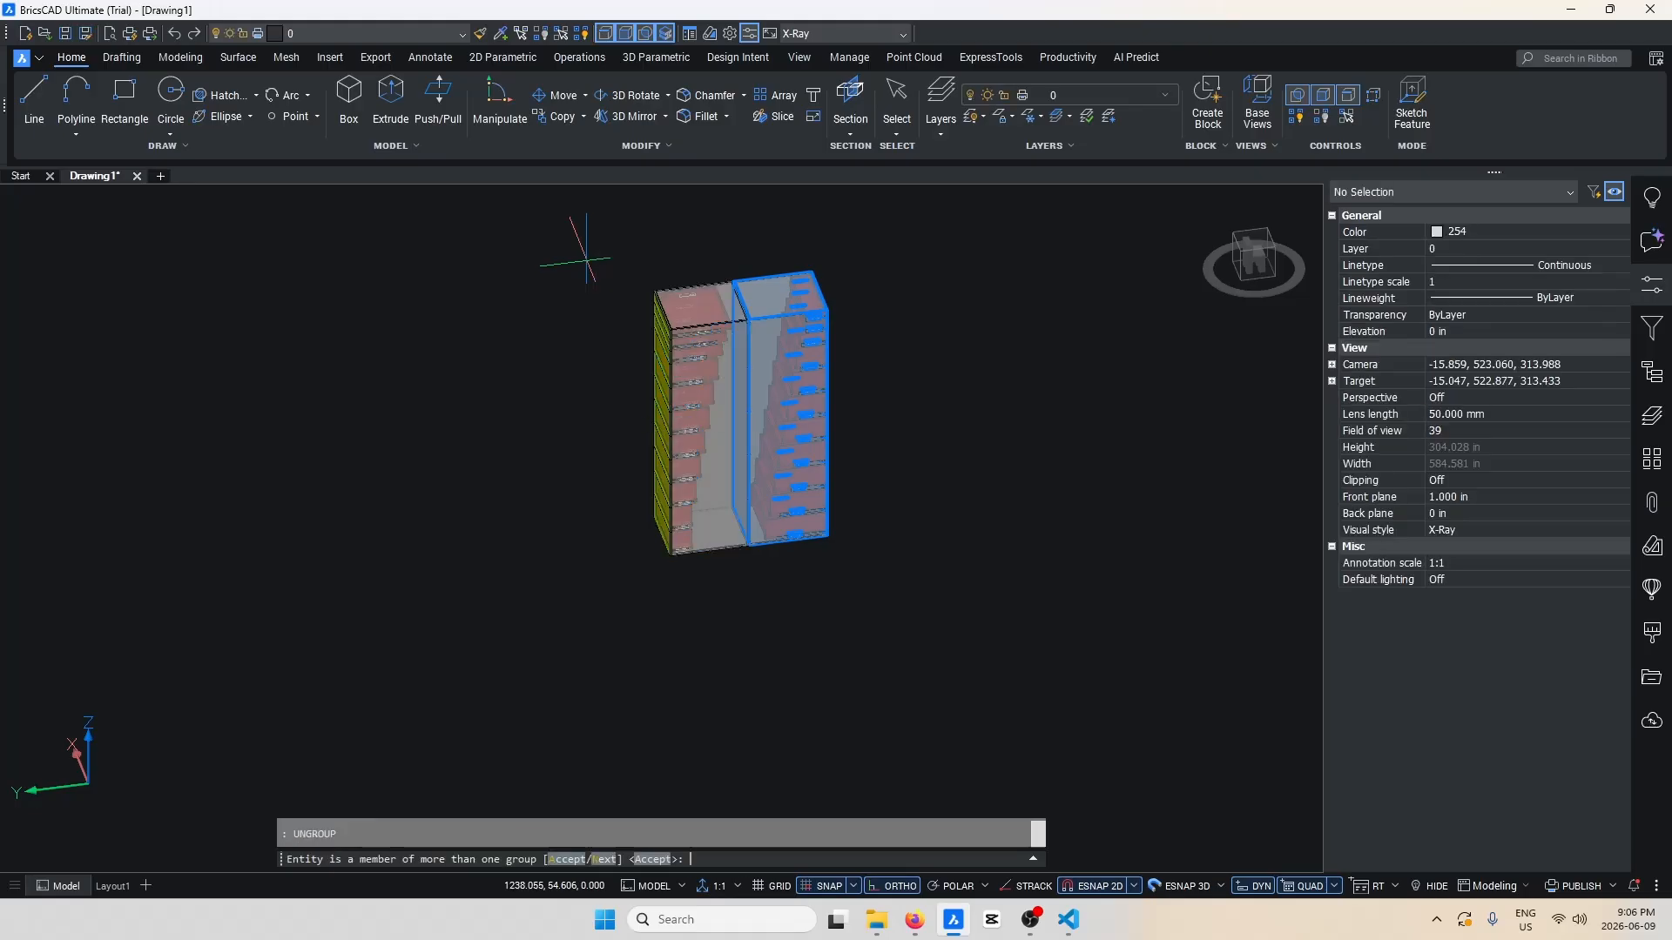
pyautogui.press('Return')
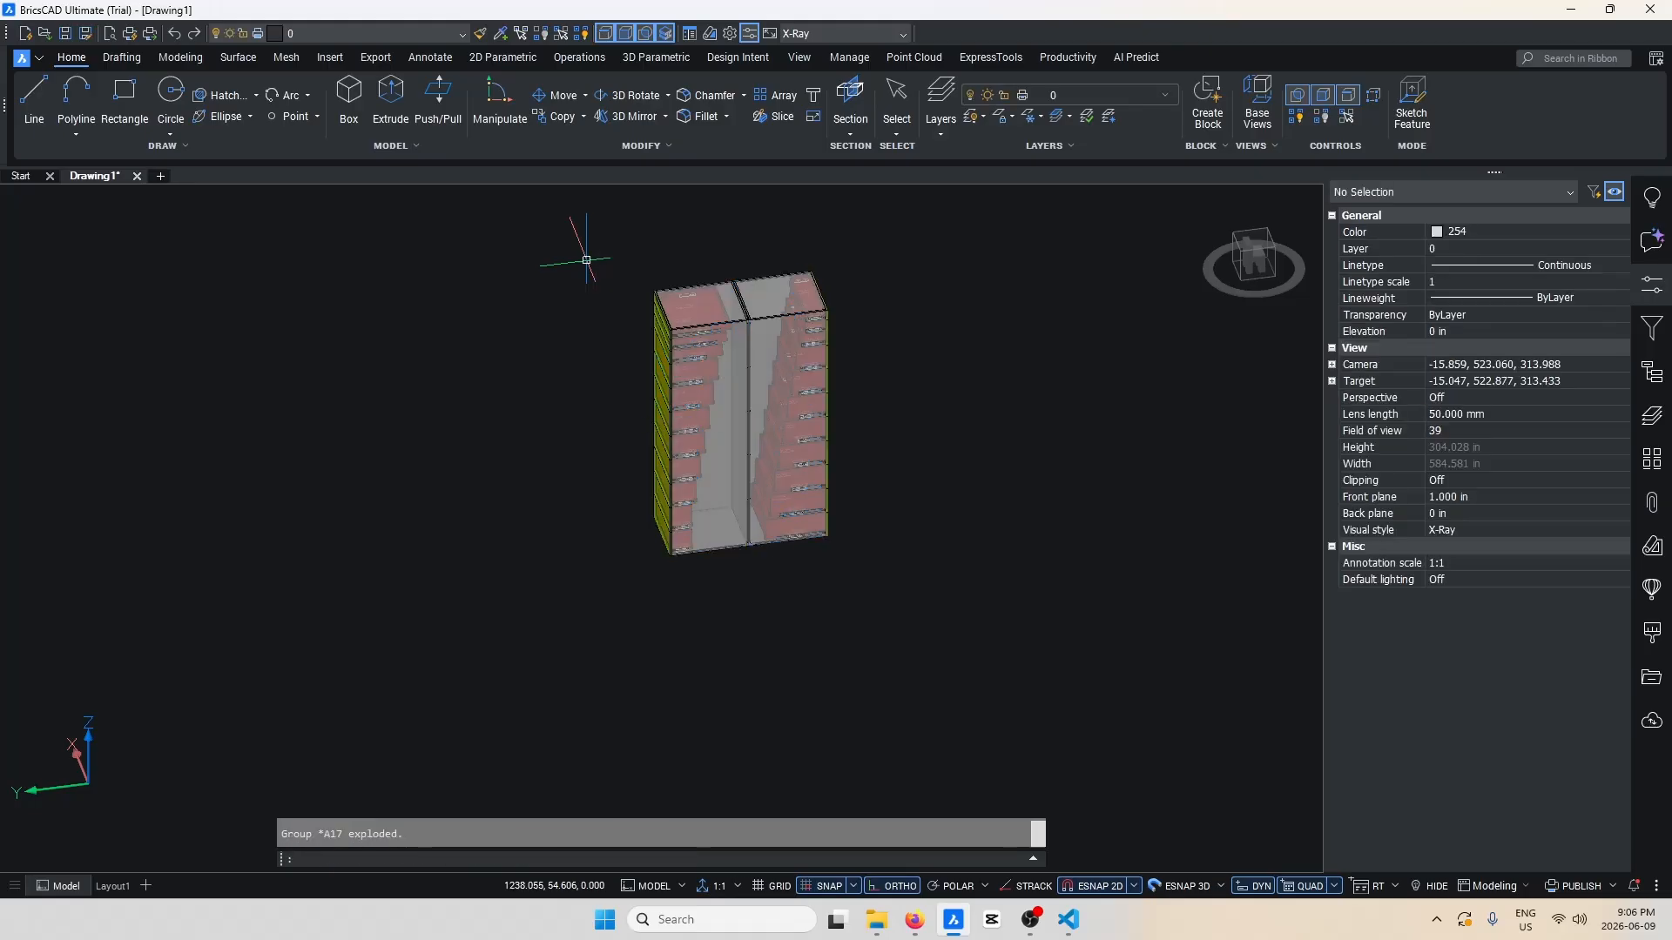
# Ungroup the parts of the rotated cabinet.
pyautogui.click(698, 493)
pyautogui.write('ungr')
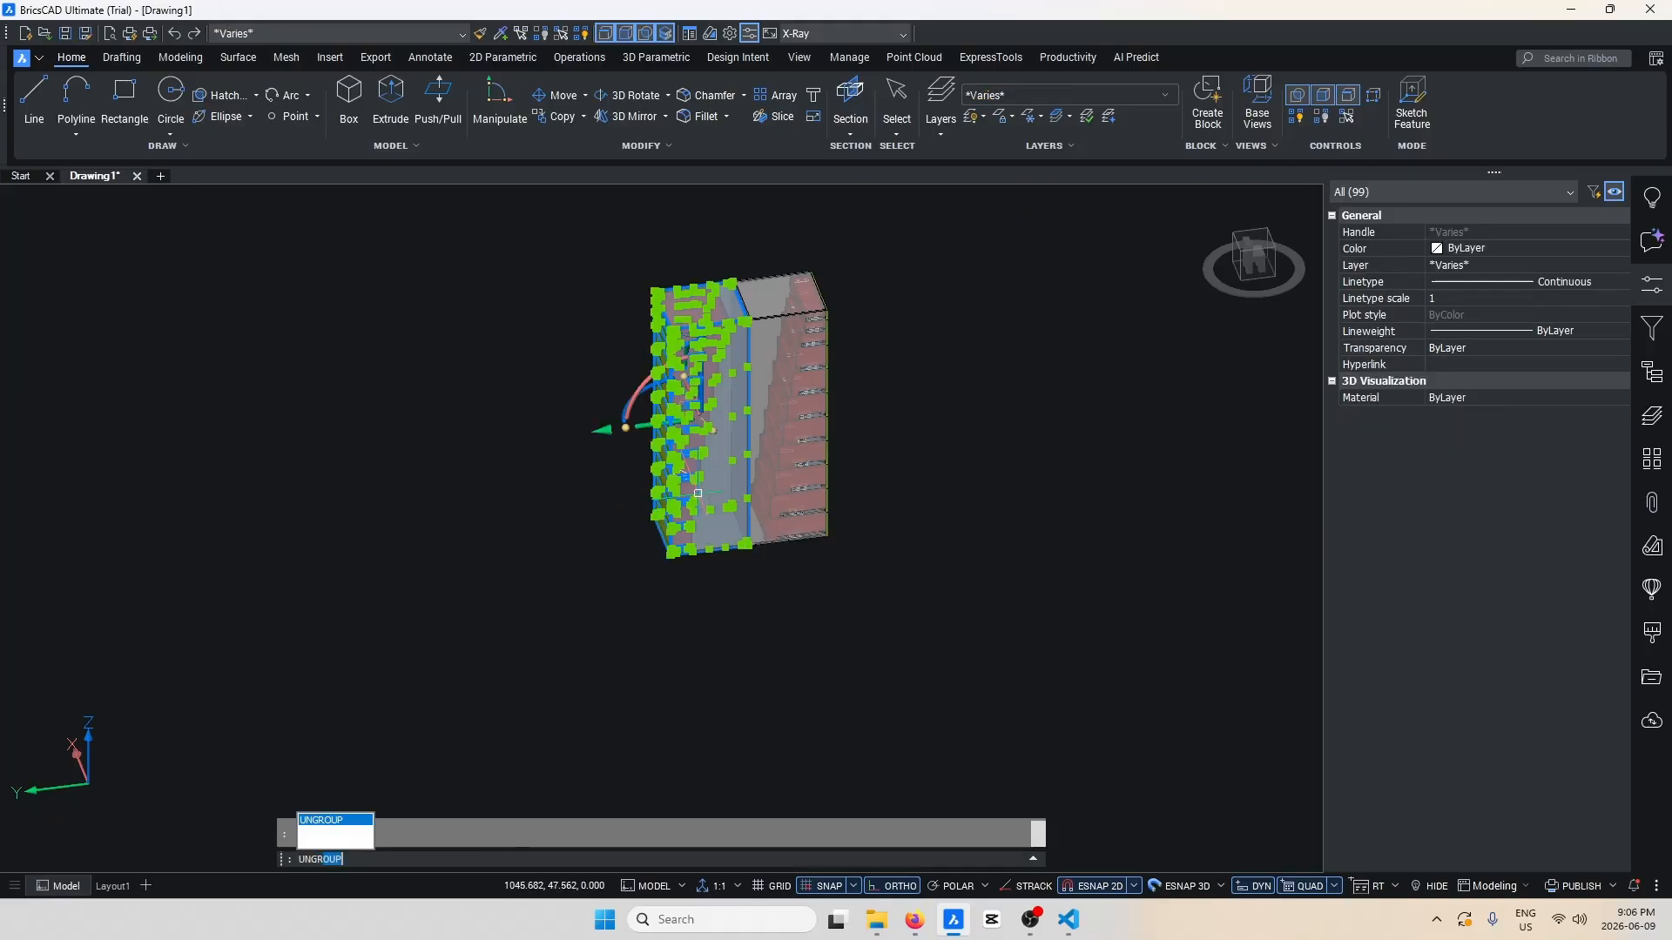
pyautogui.press('Return')
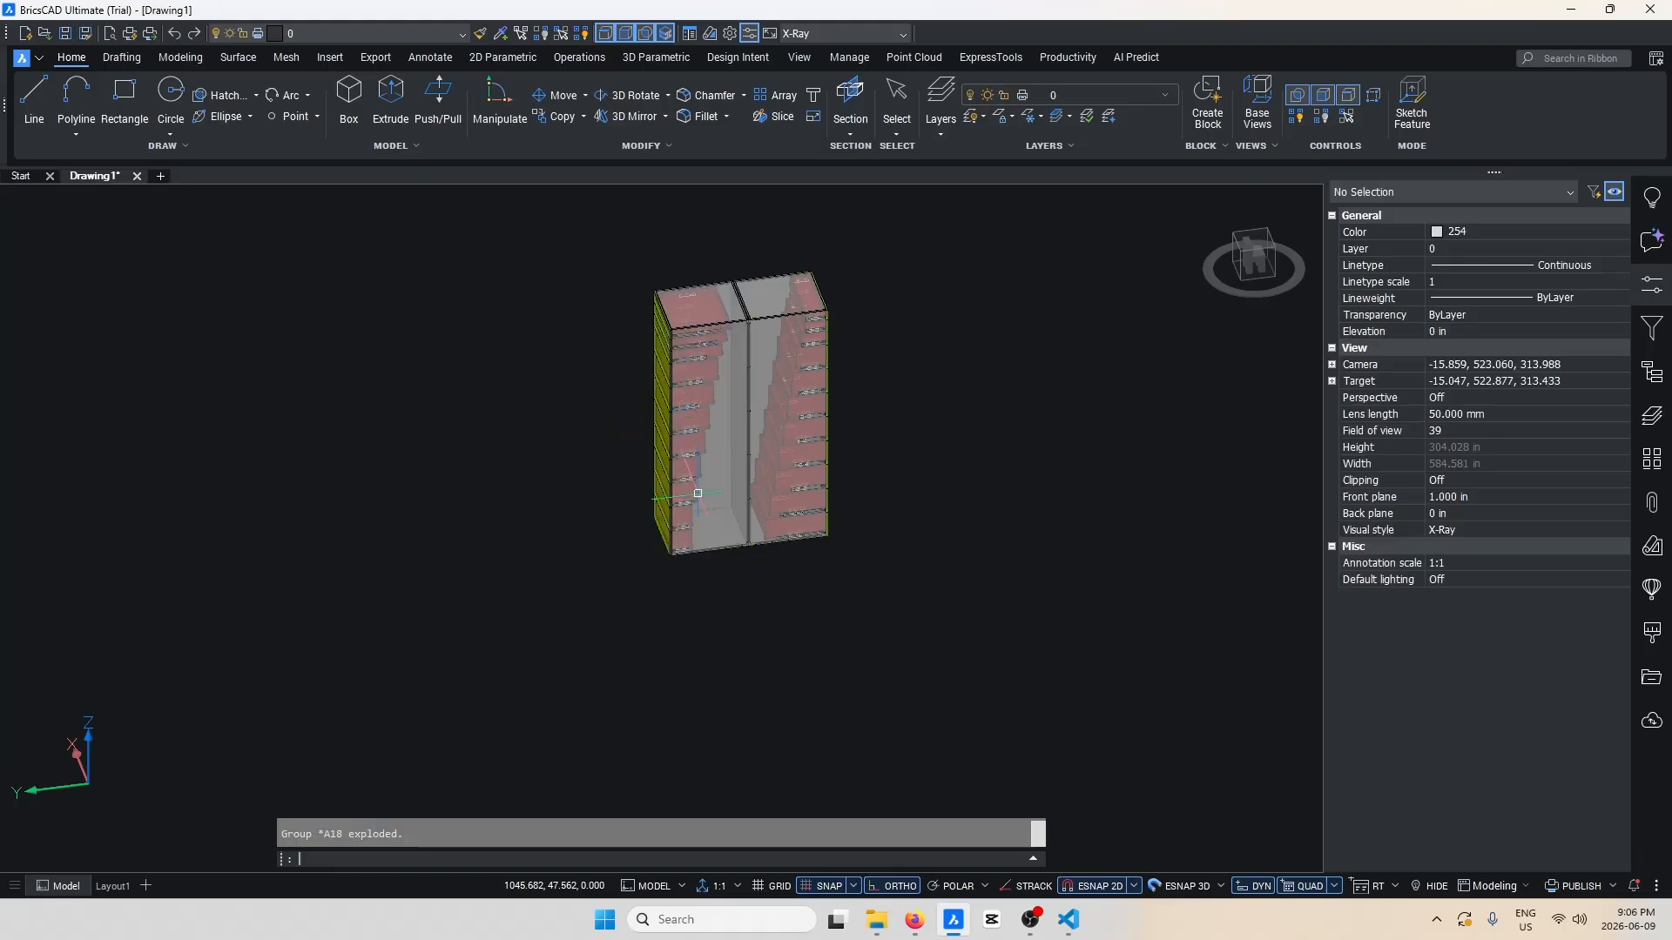
pyautogui.press('Escape')
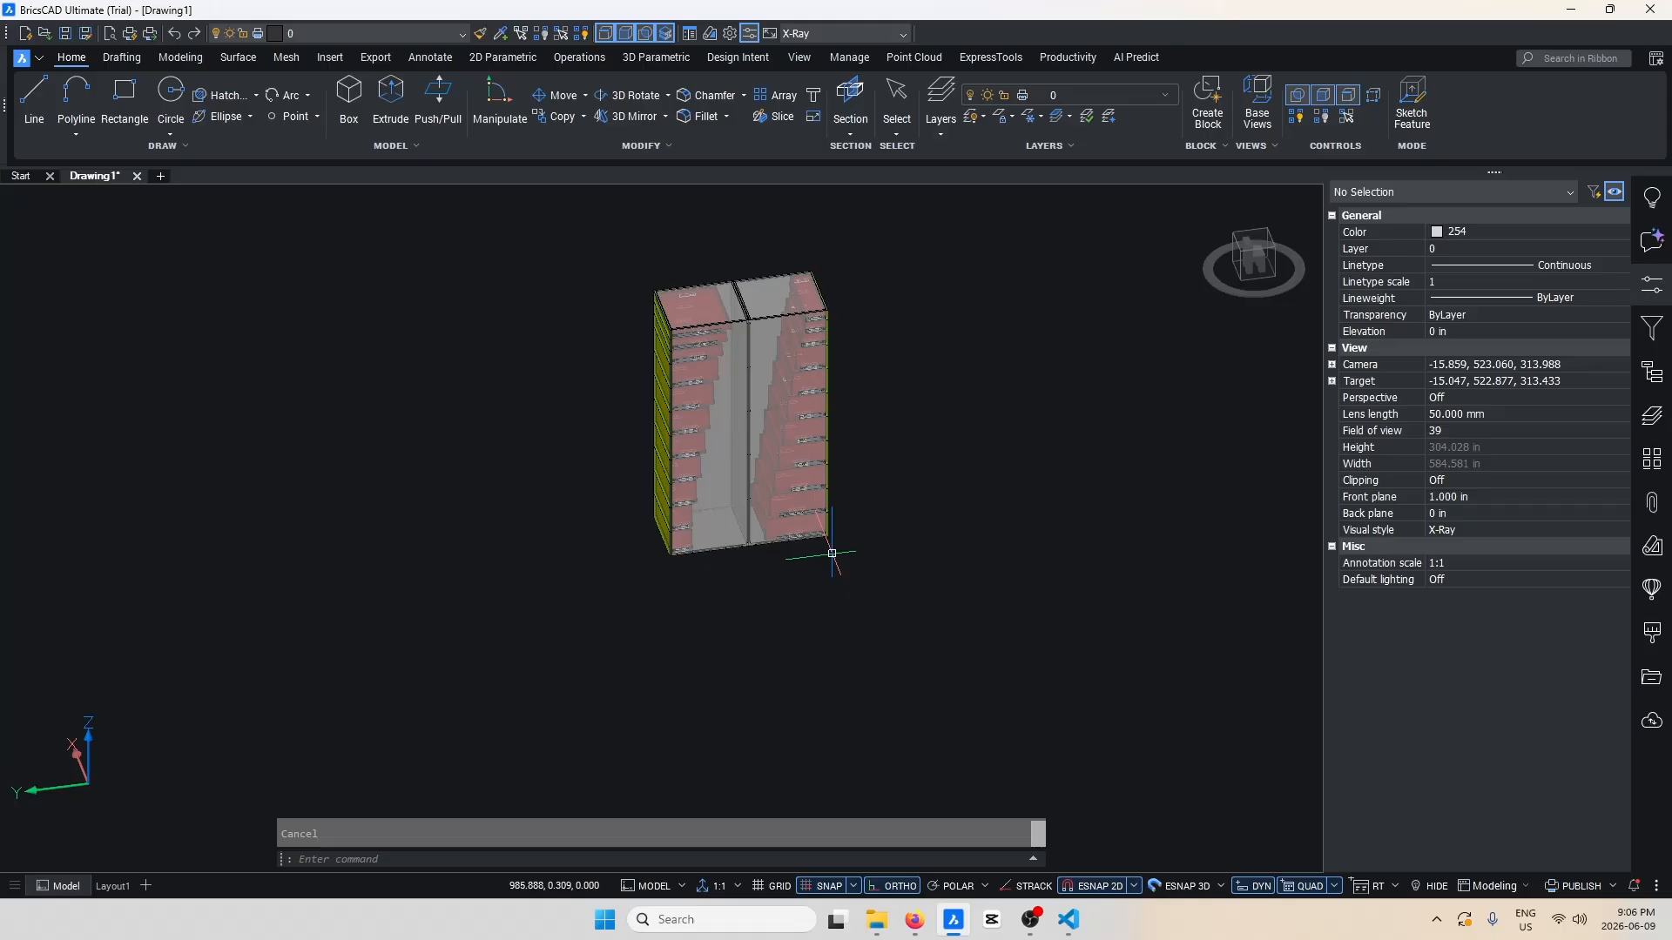
# Examine the staggered drawer depths through the sides of the back-to-back cabinets.
pyautogui.scroll(-2, 761, 586)
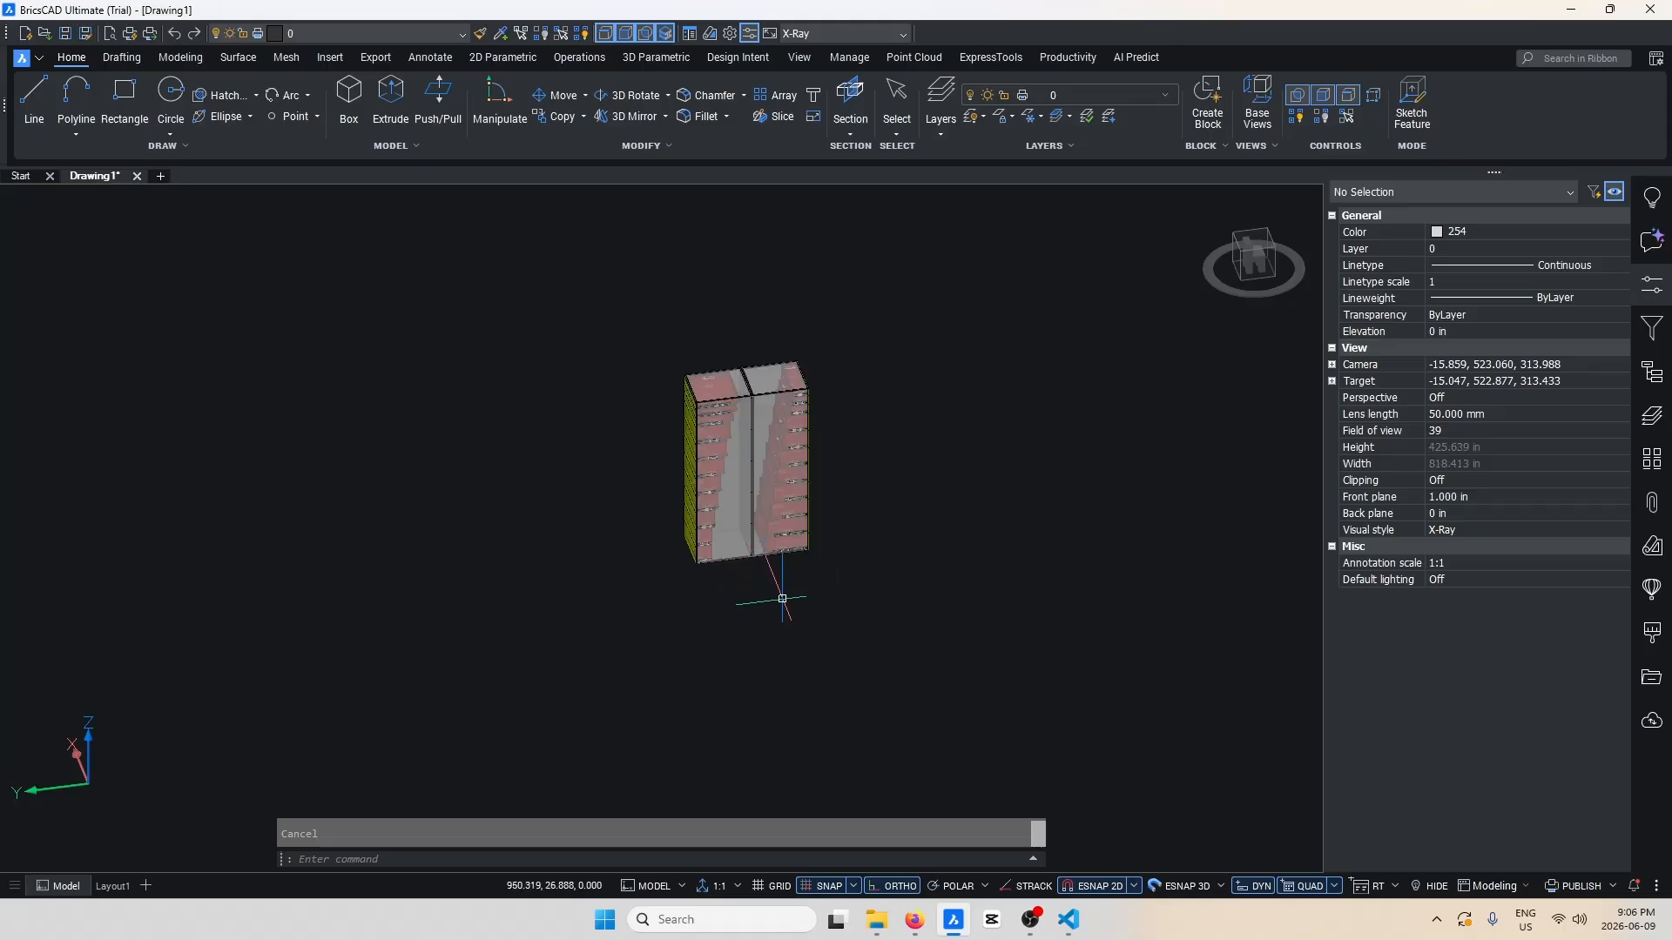
pyautogui.keyDown('shift'); pyautogui.moveTo(761, 592); pyautogui.dragTo(808, 568, button='middle'); pyautogui.keyUp('shift')
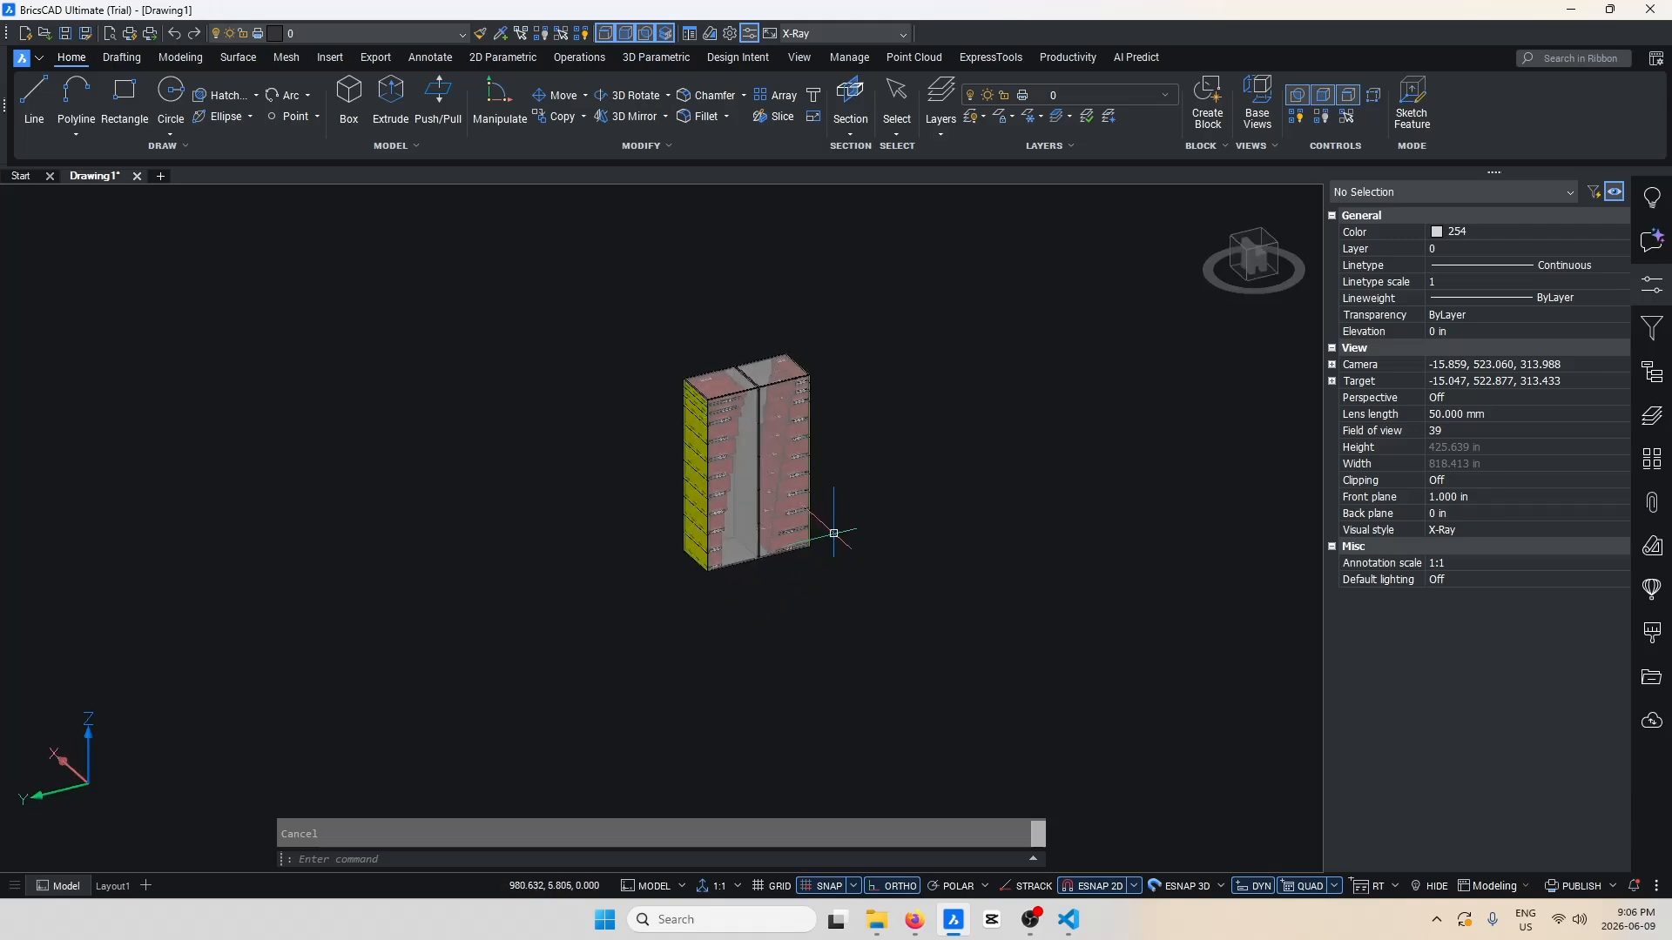
pyautogui.scroll(3, 824, 442)
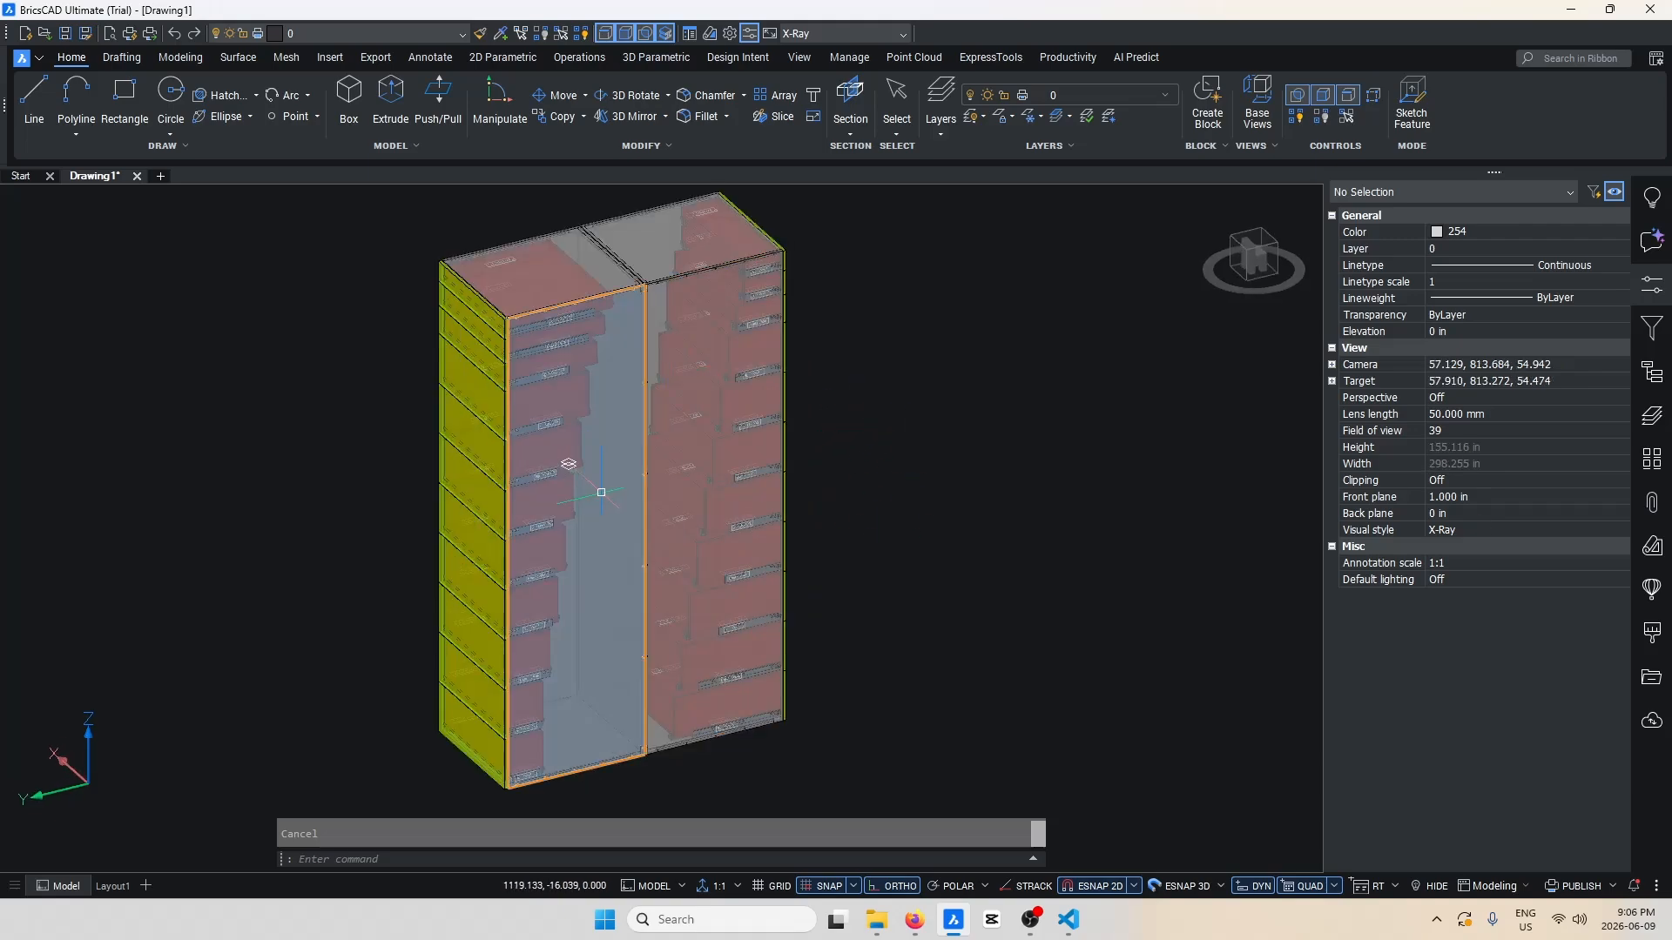
pyautogui.scroll(-1, 601, 489)
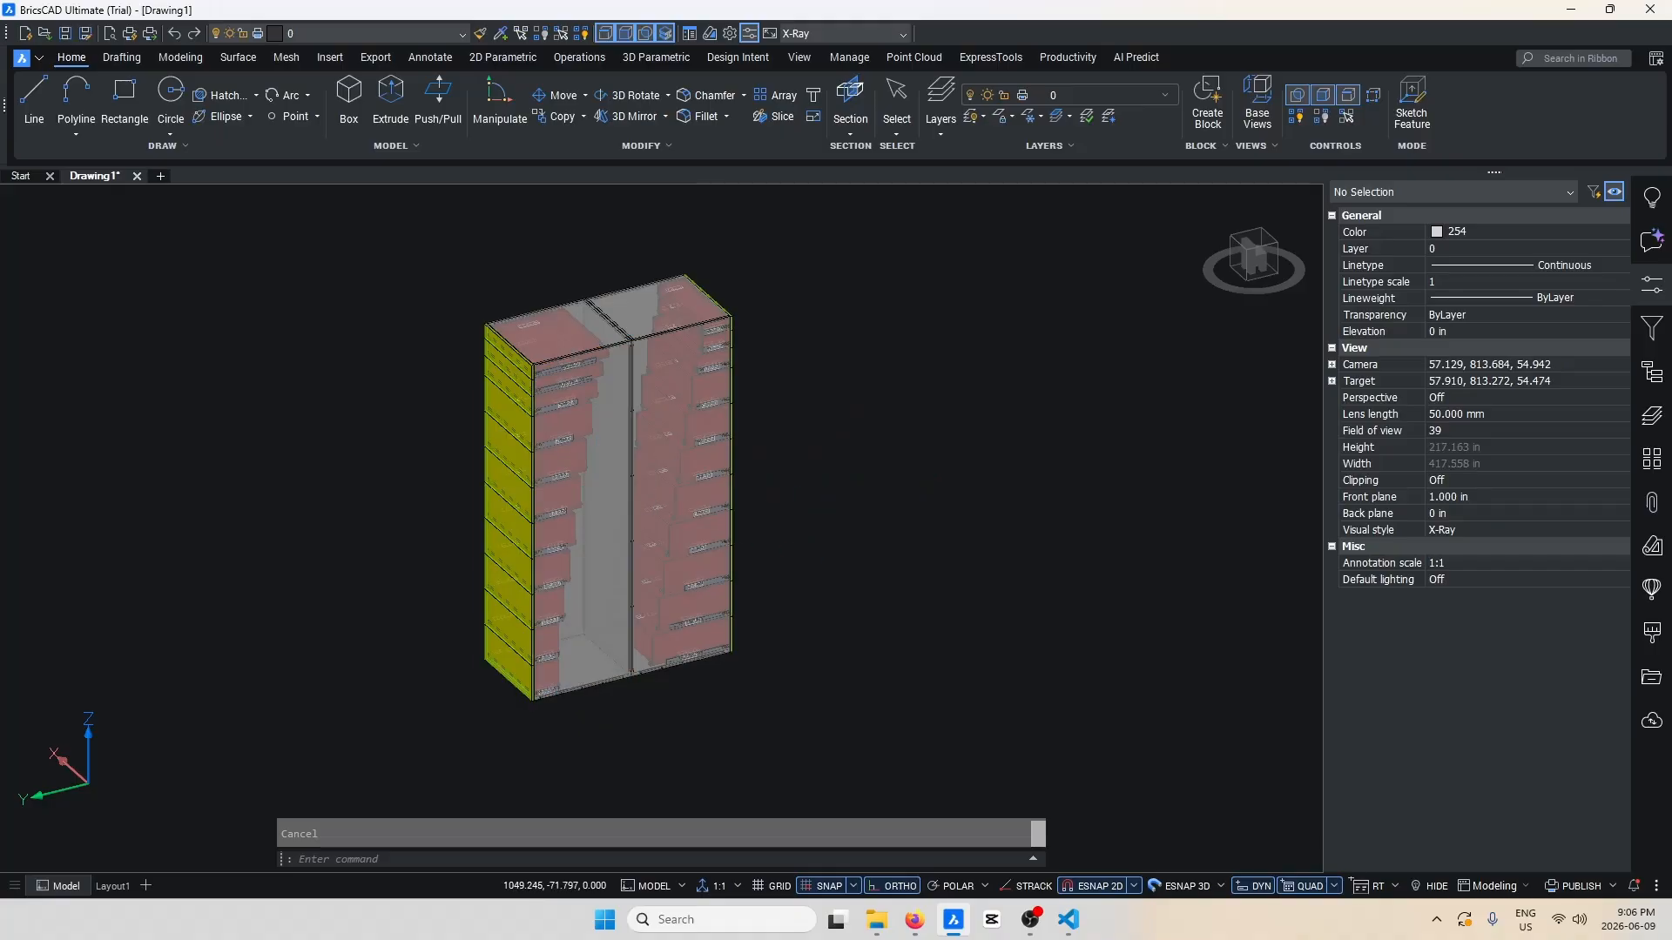
pyautogui.keyDown('shift'); pyautogui.moveTo(815, 527); pyautogui.dragTo(758, 523, button='middle'); pyautogui.keyUp('shift')
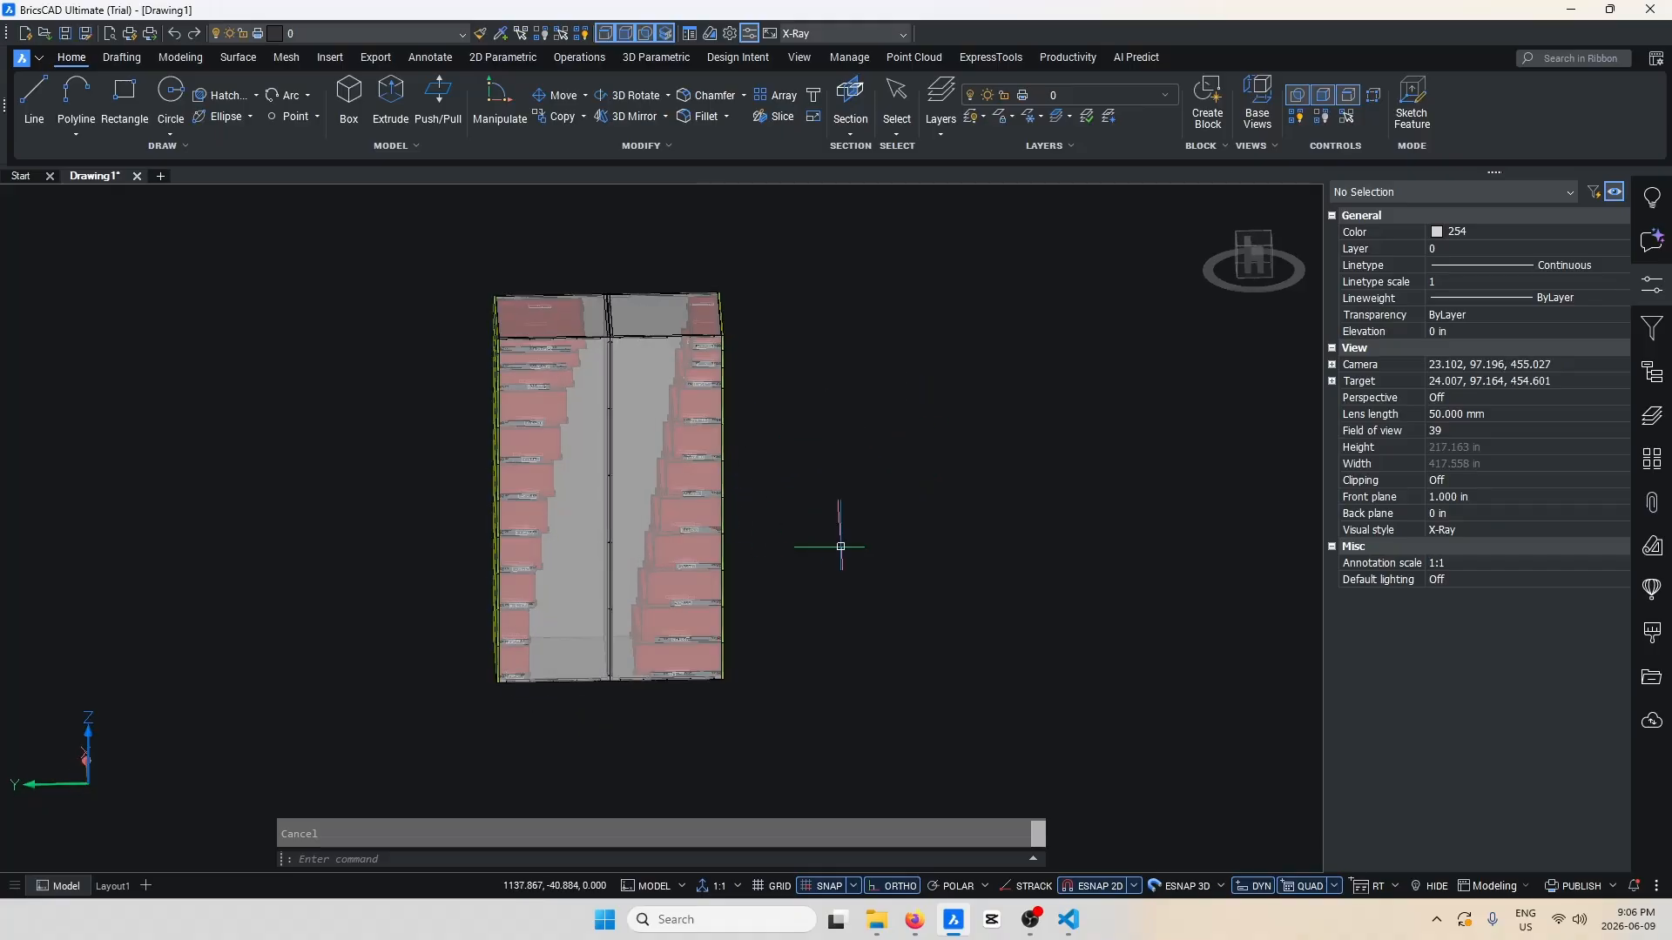
# Delete the two 0.250 in back panels standing between the back-to-back cabinets.
pyautogui.click(816, 747)
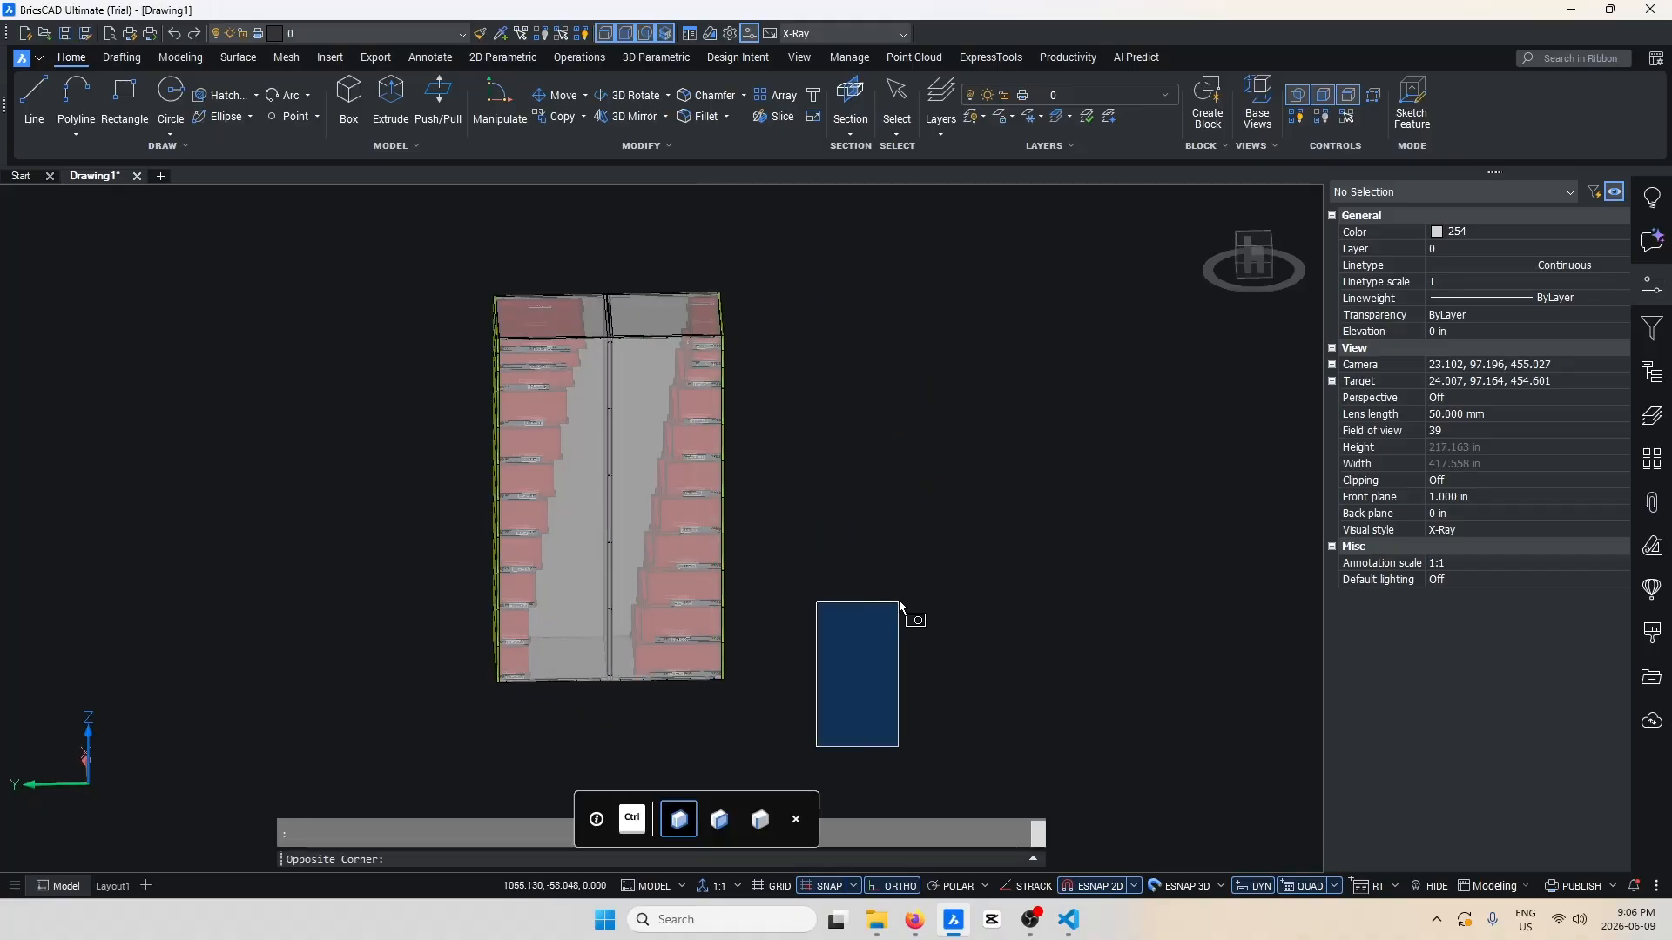
pyautogui.press('Escape')
pyautogui.click(589, 704)
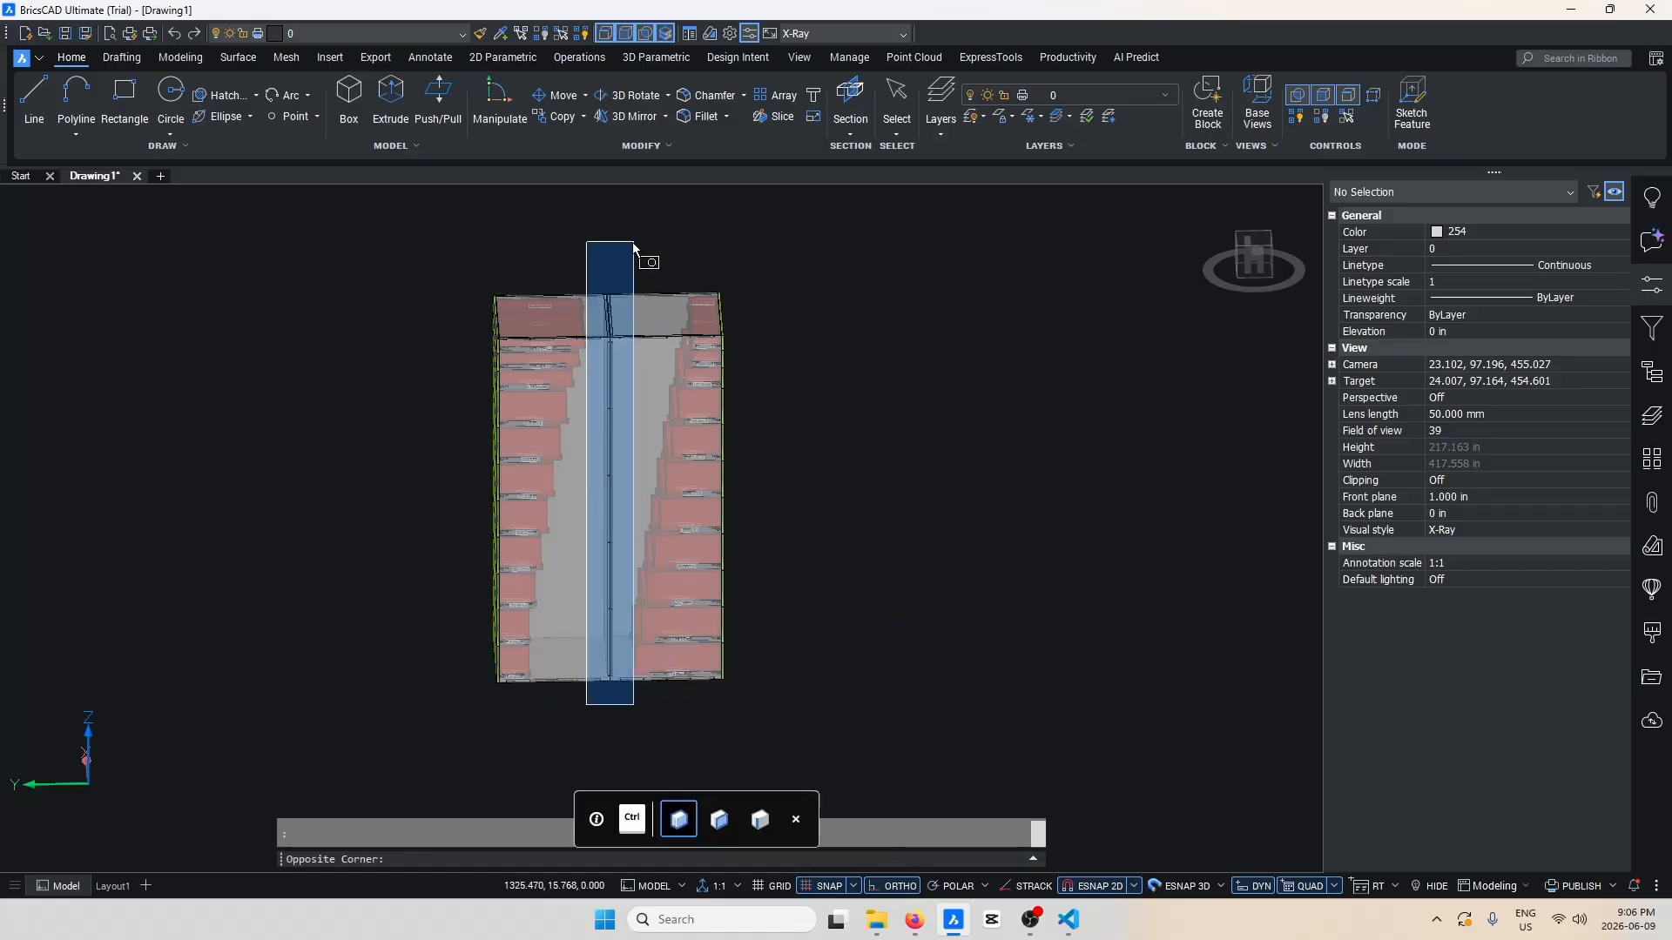
pyautogui.click(630, 242)
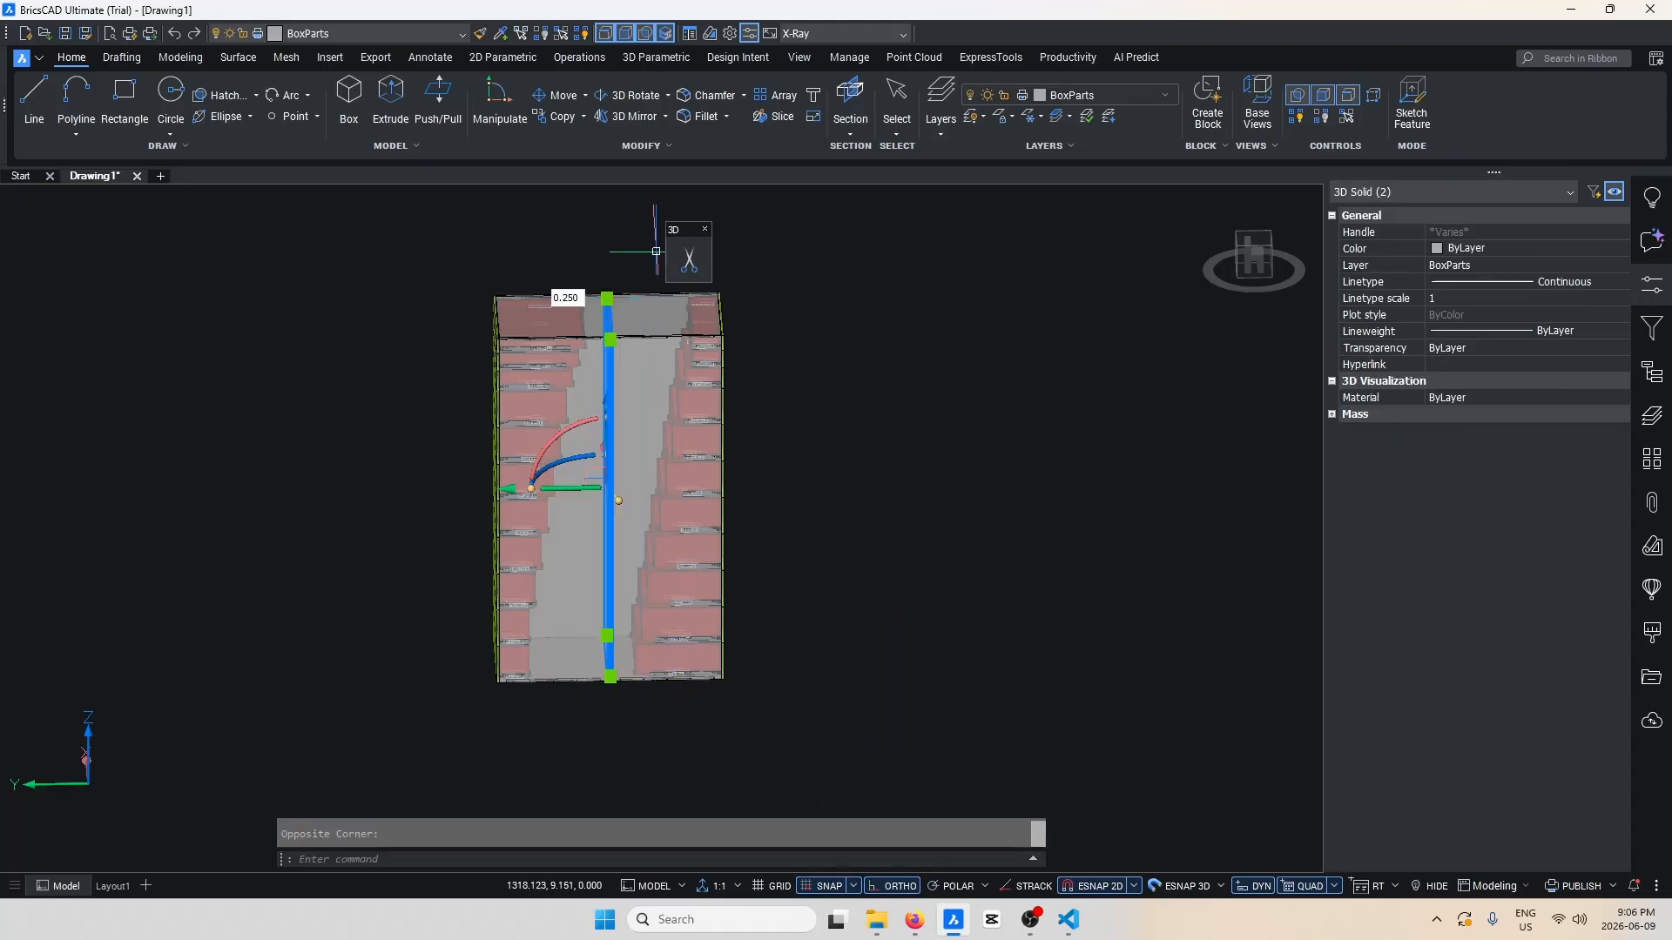
pyautogui.press('Escape')
# Move the cabinet with the deeper lower drawers about 25.6 in into the other cabinet so their bodies overlap.
pyautogui.click(771, 727)
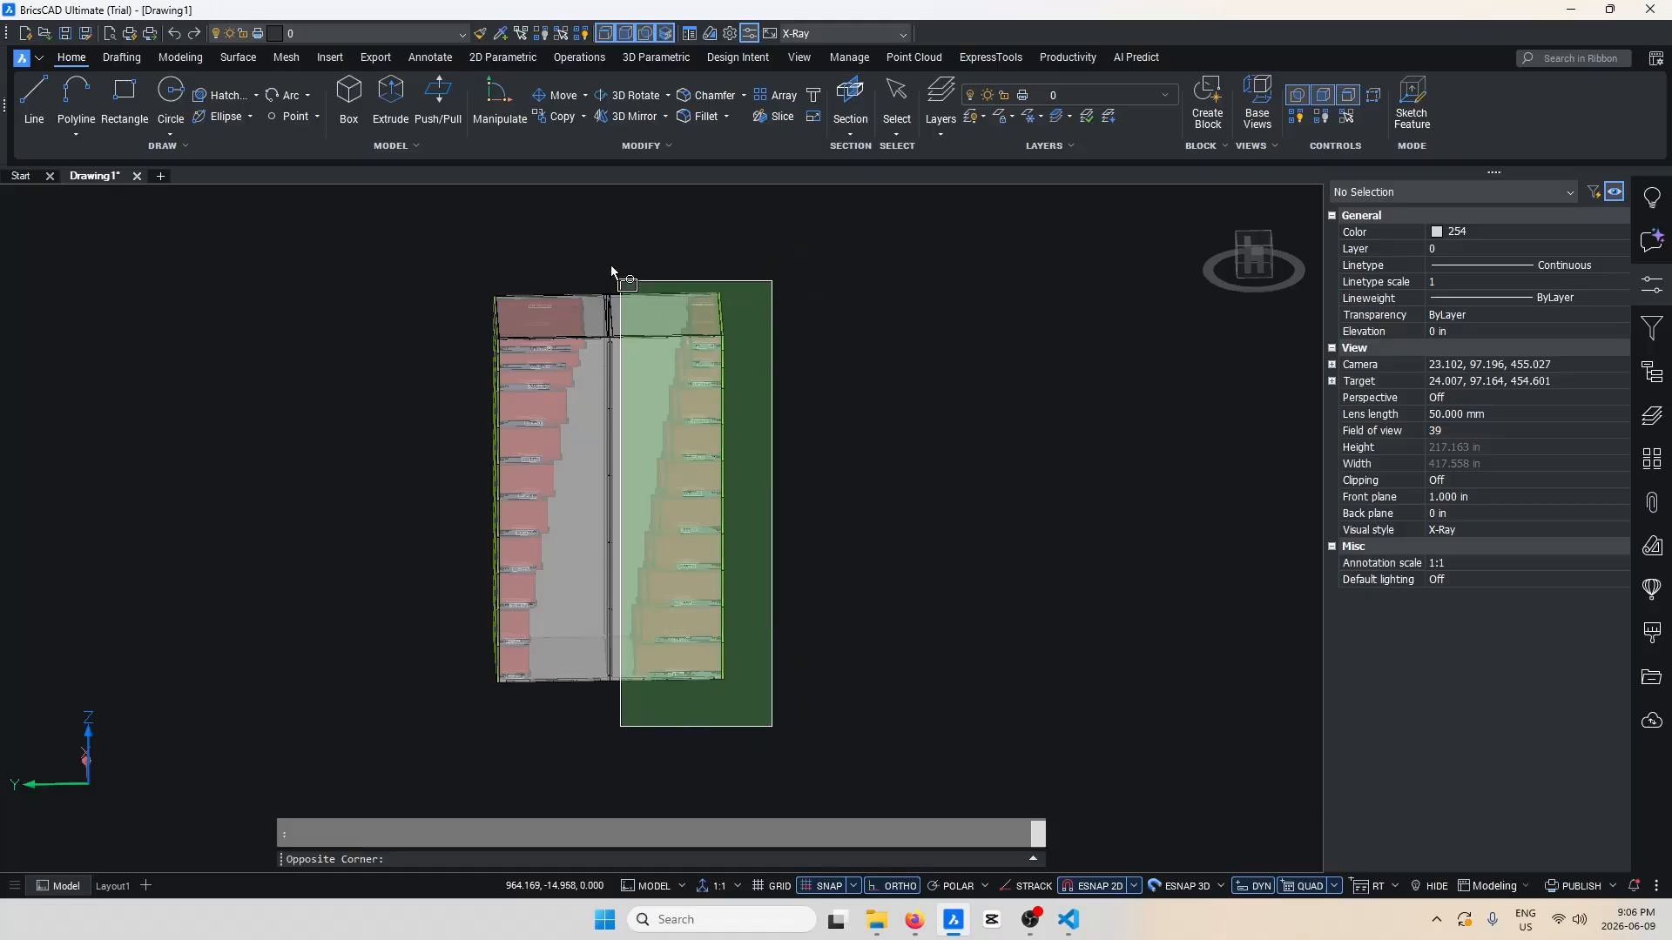
pyautogui.click(615, 261)
pyautogui.write('m')
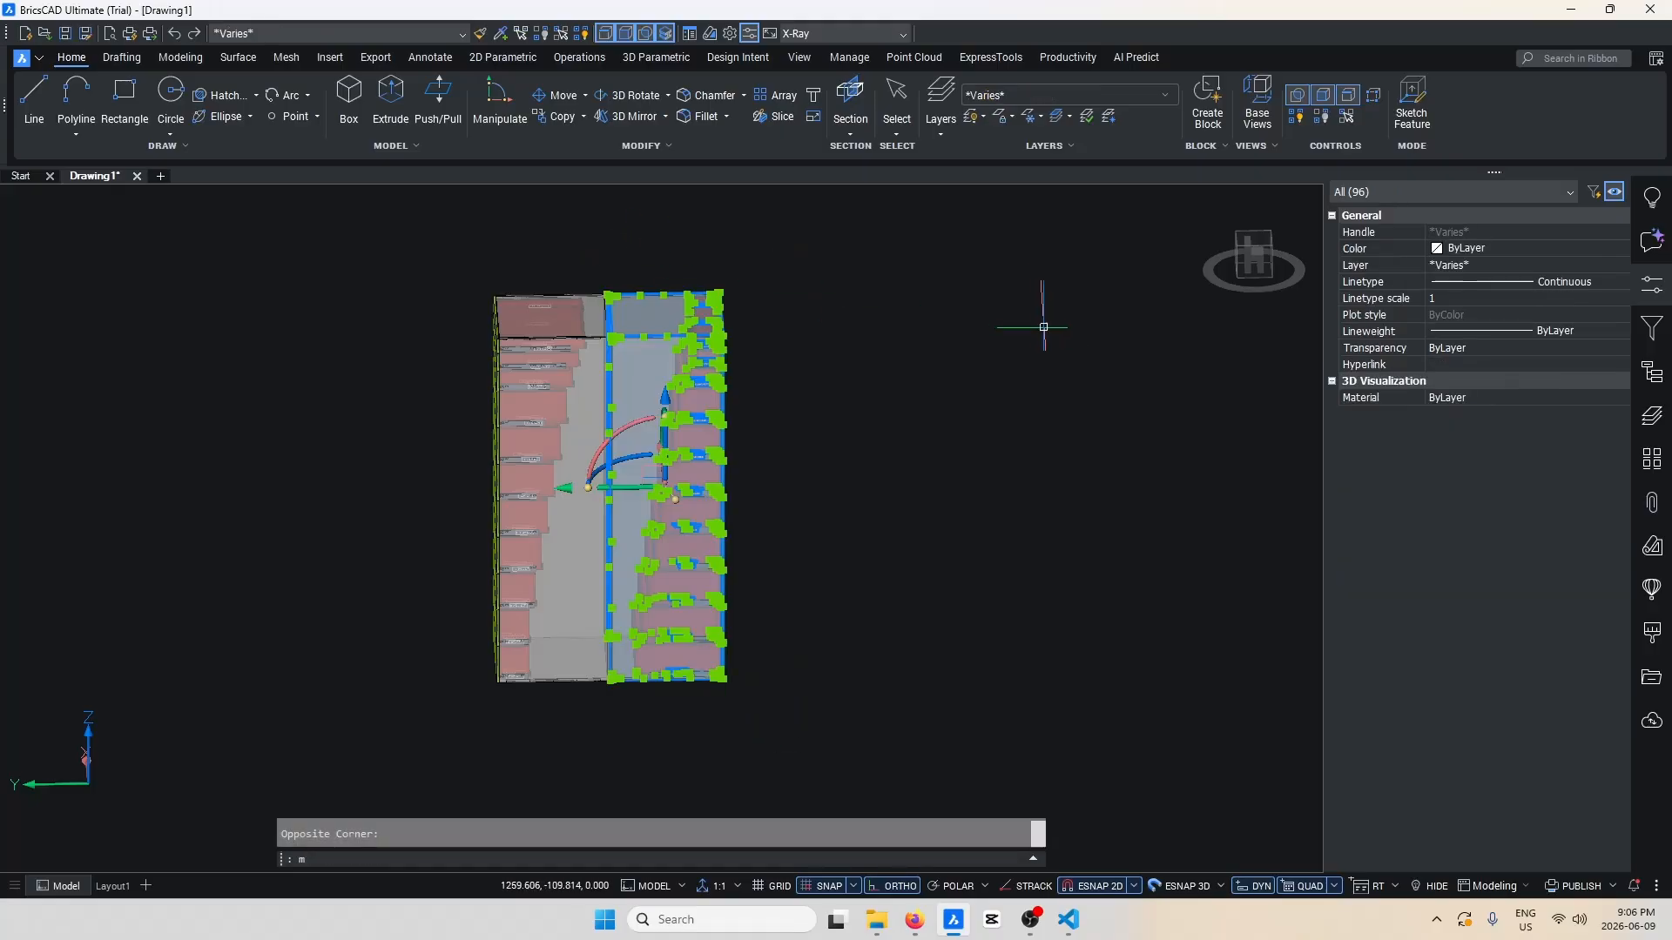
pyautogui.press('Return')
pyautogui.click(1021, 319)
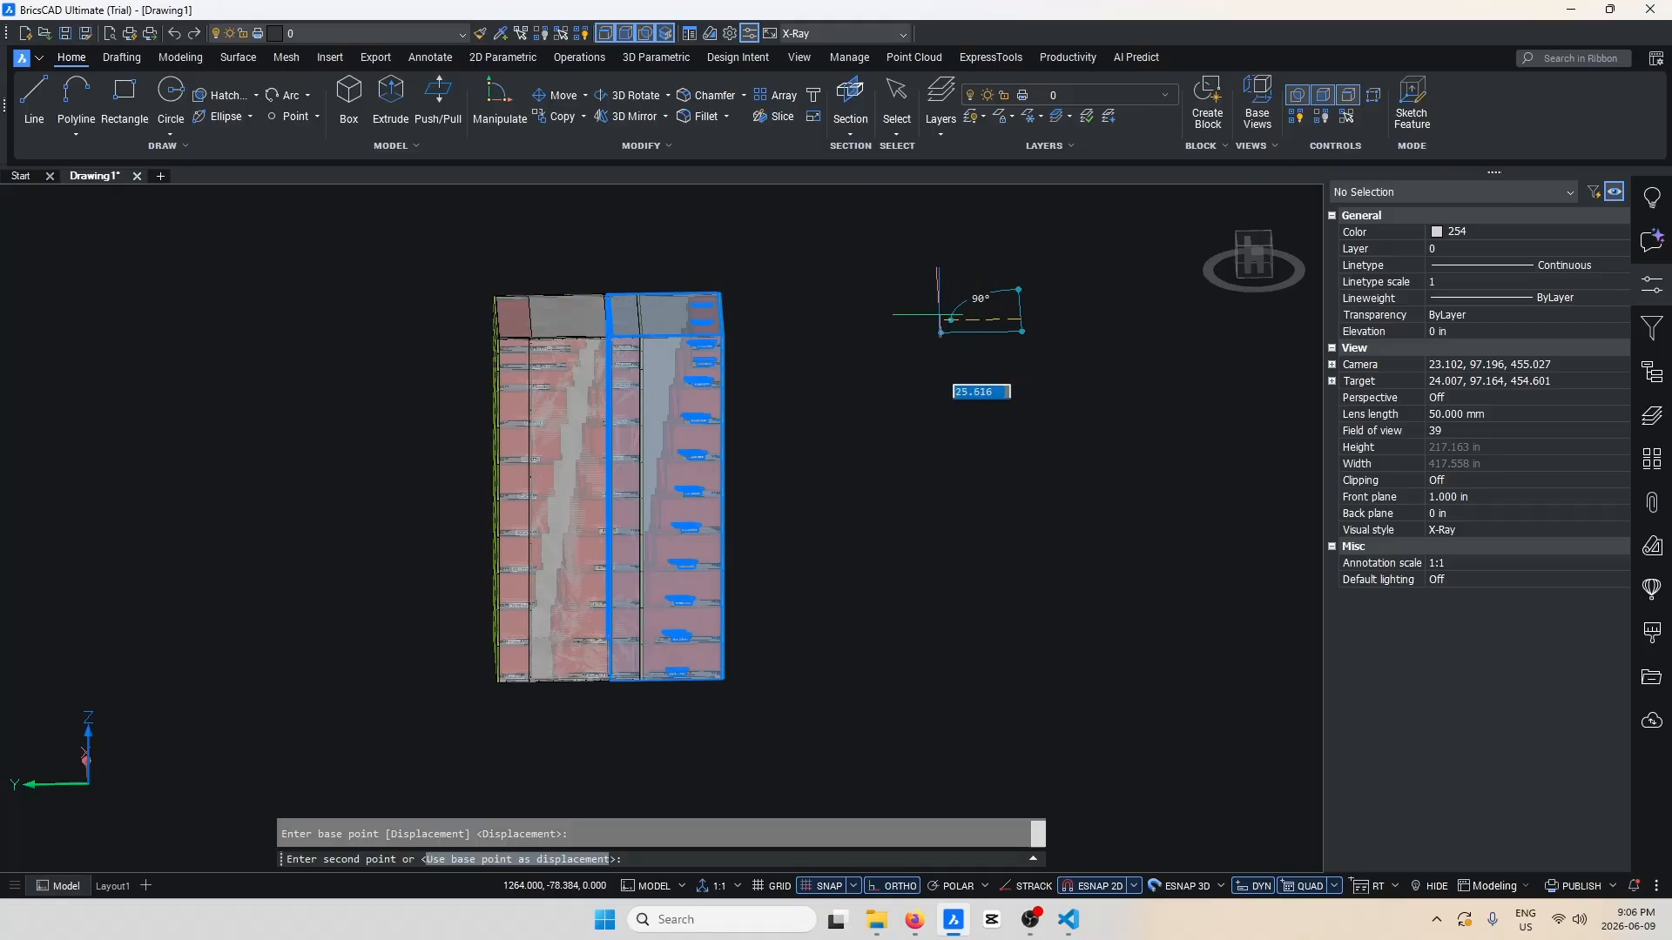
pyautogui.click(939, 313)
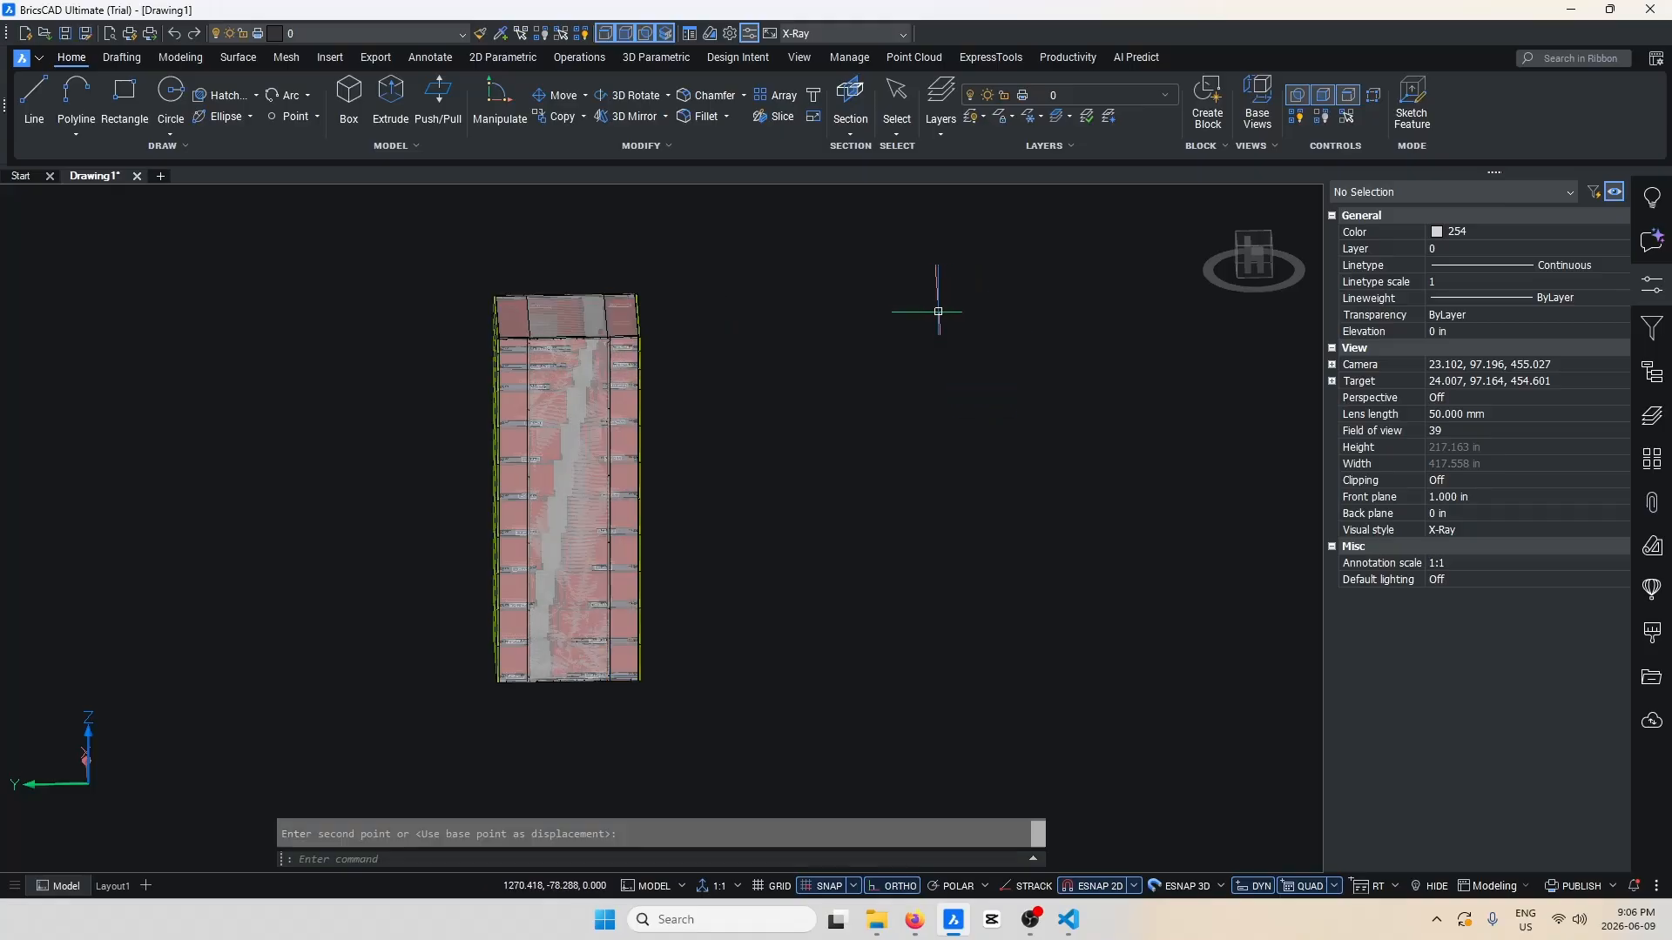
# Union the two overlapping side panels on the near side of the merged cabinets.
pyautogui.scroll(3, 488, 671)
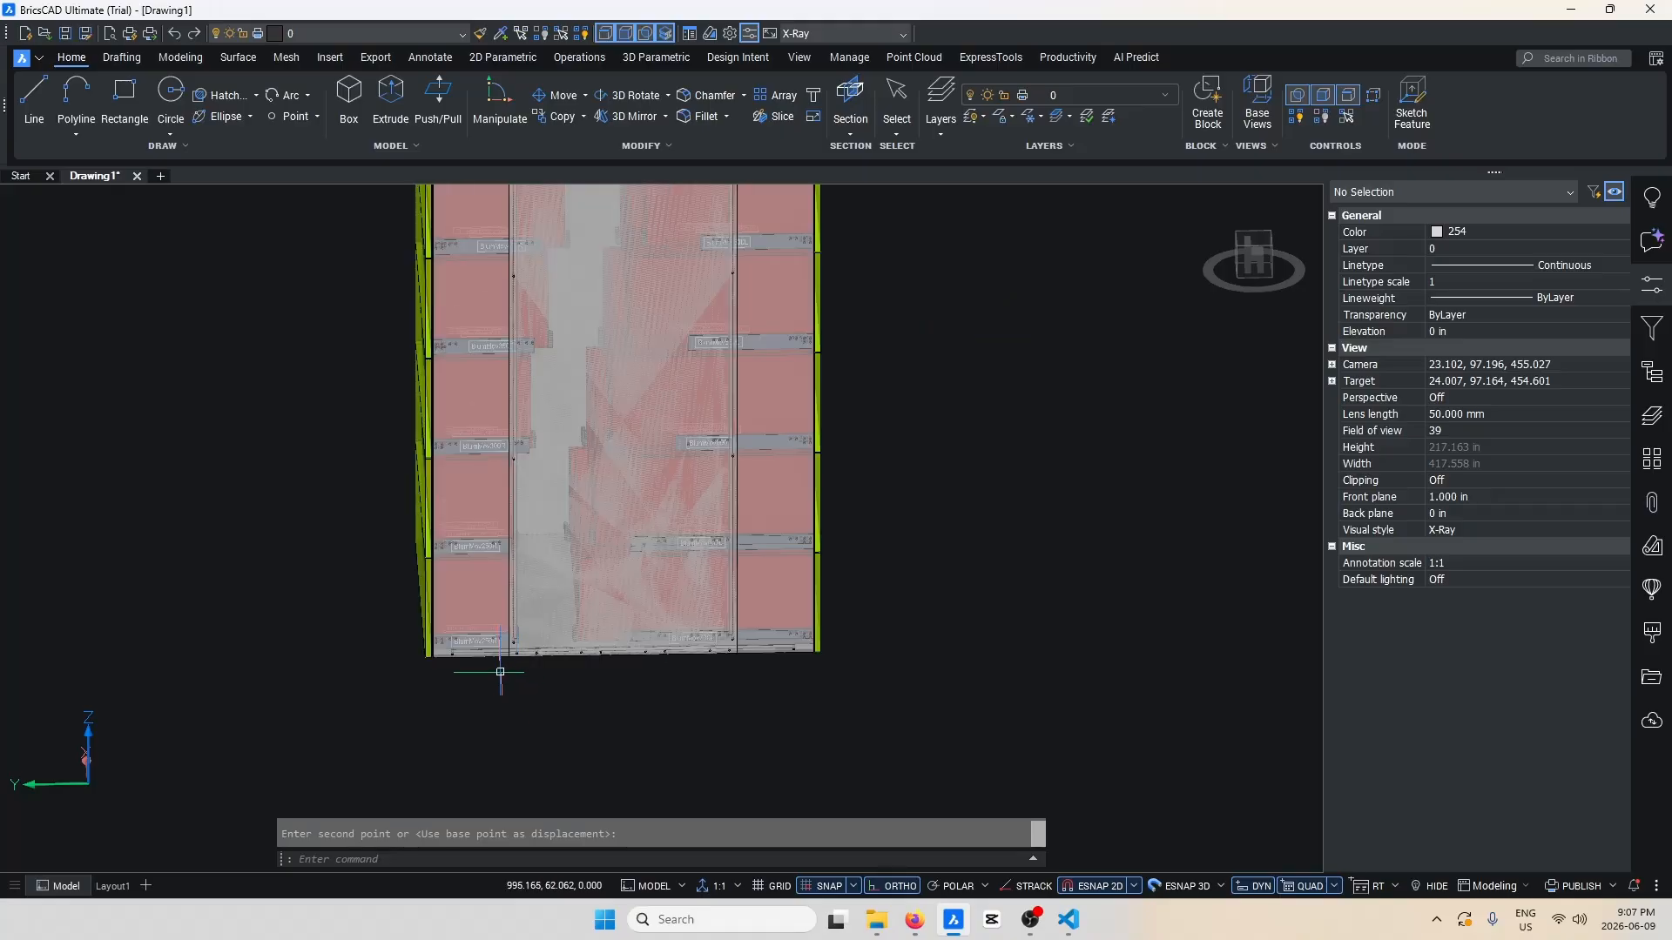
pyautogui.scroll(4, 638, 617)
pyautogui.scroll(7, 638, 616)
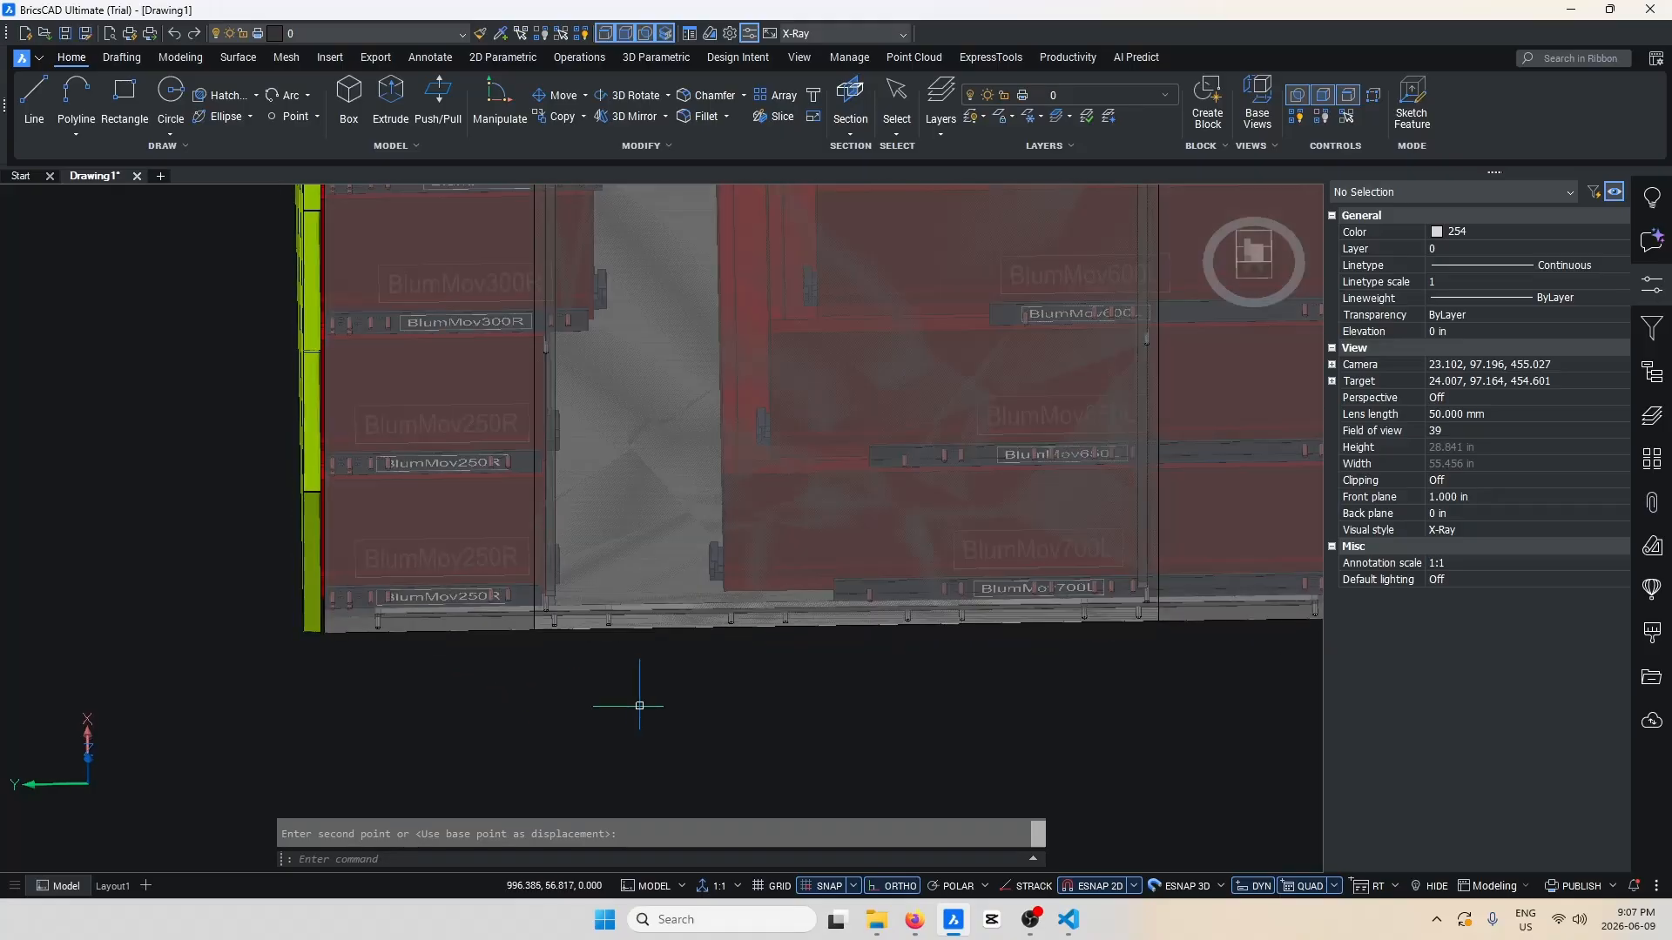
pyautogui.scroll(3, 499, 591)
pyautogui.click(569, 665)
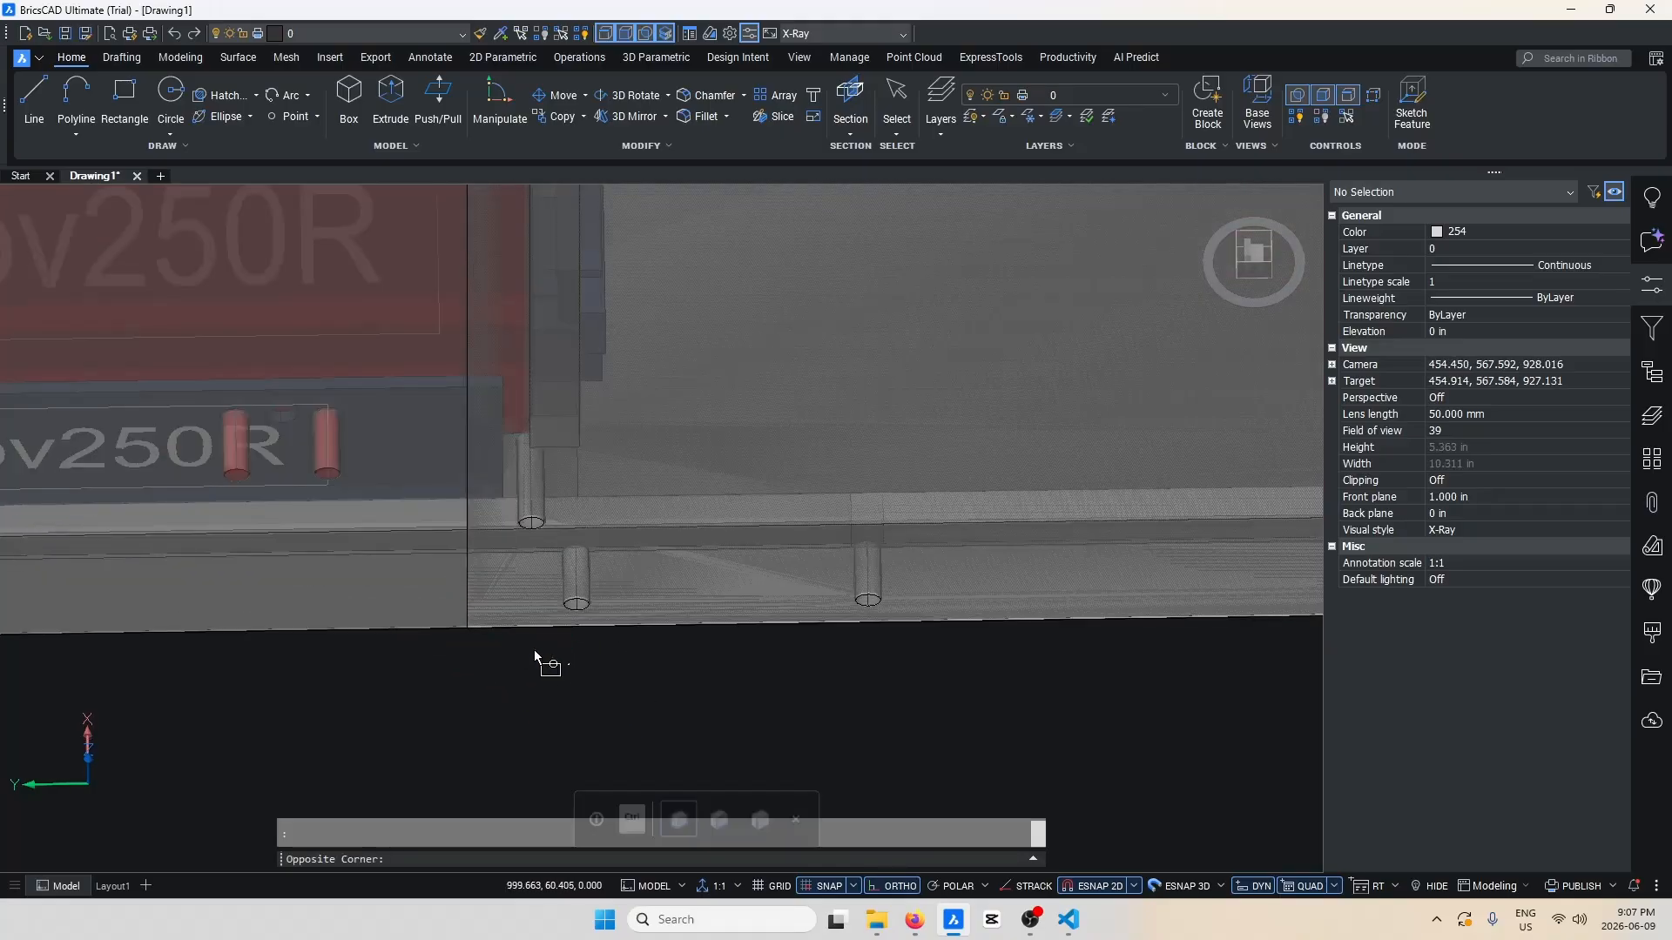
pyautogui.click(412, 592)
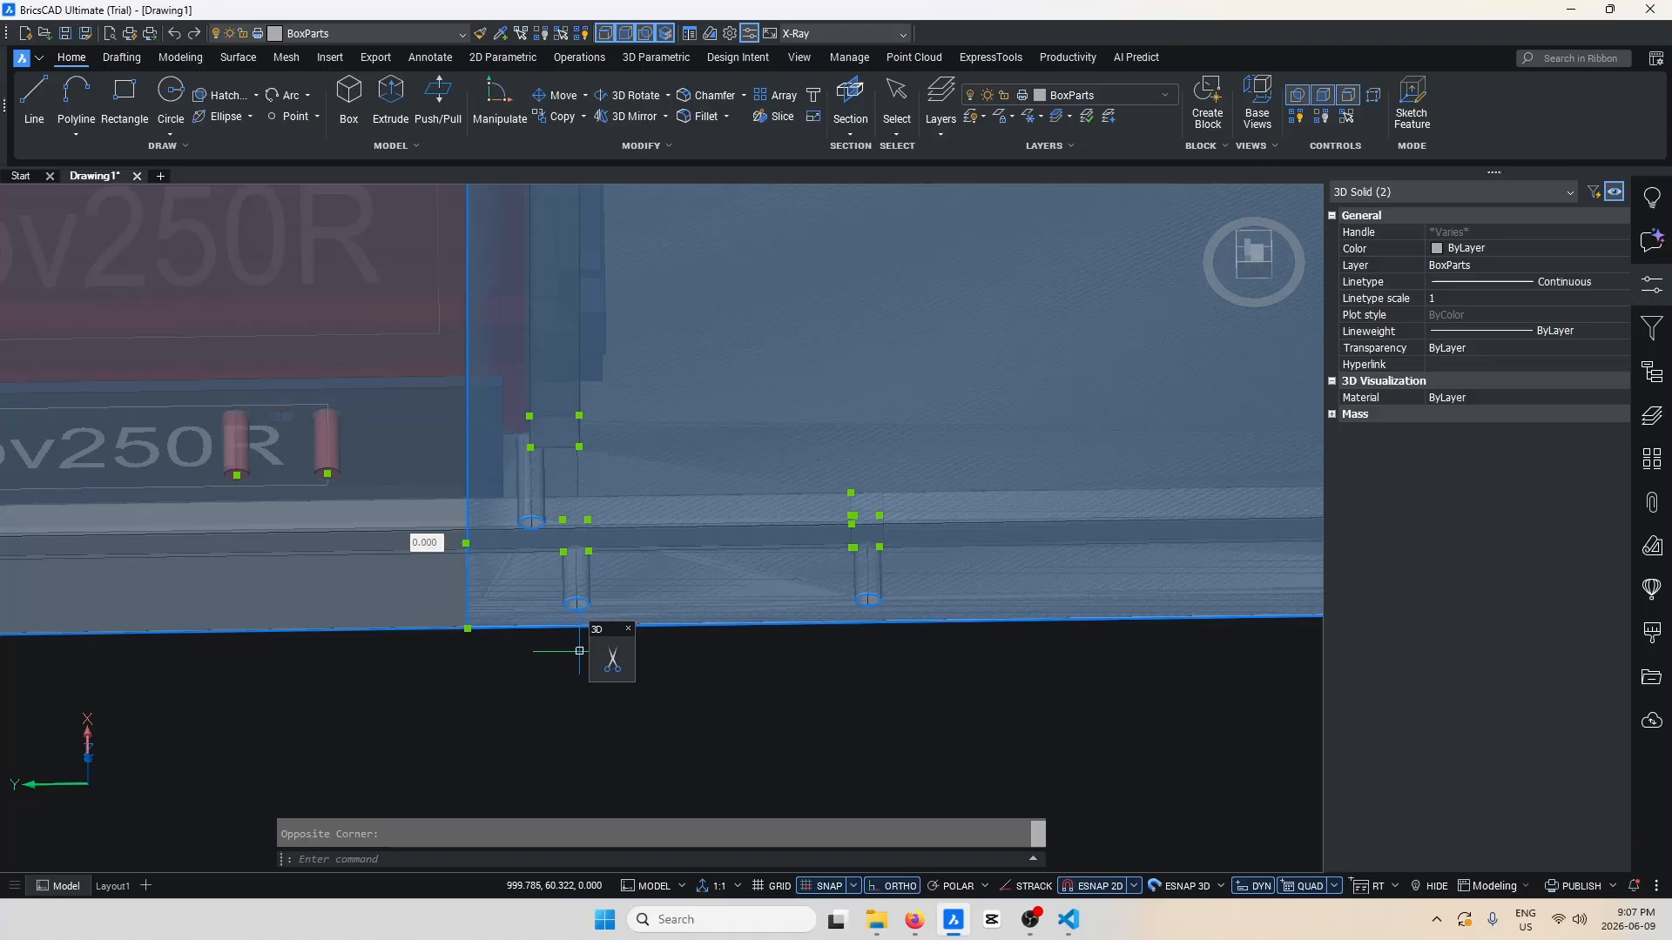
pyautogui.moveTo(613, 635)
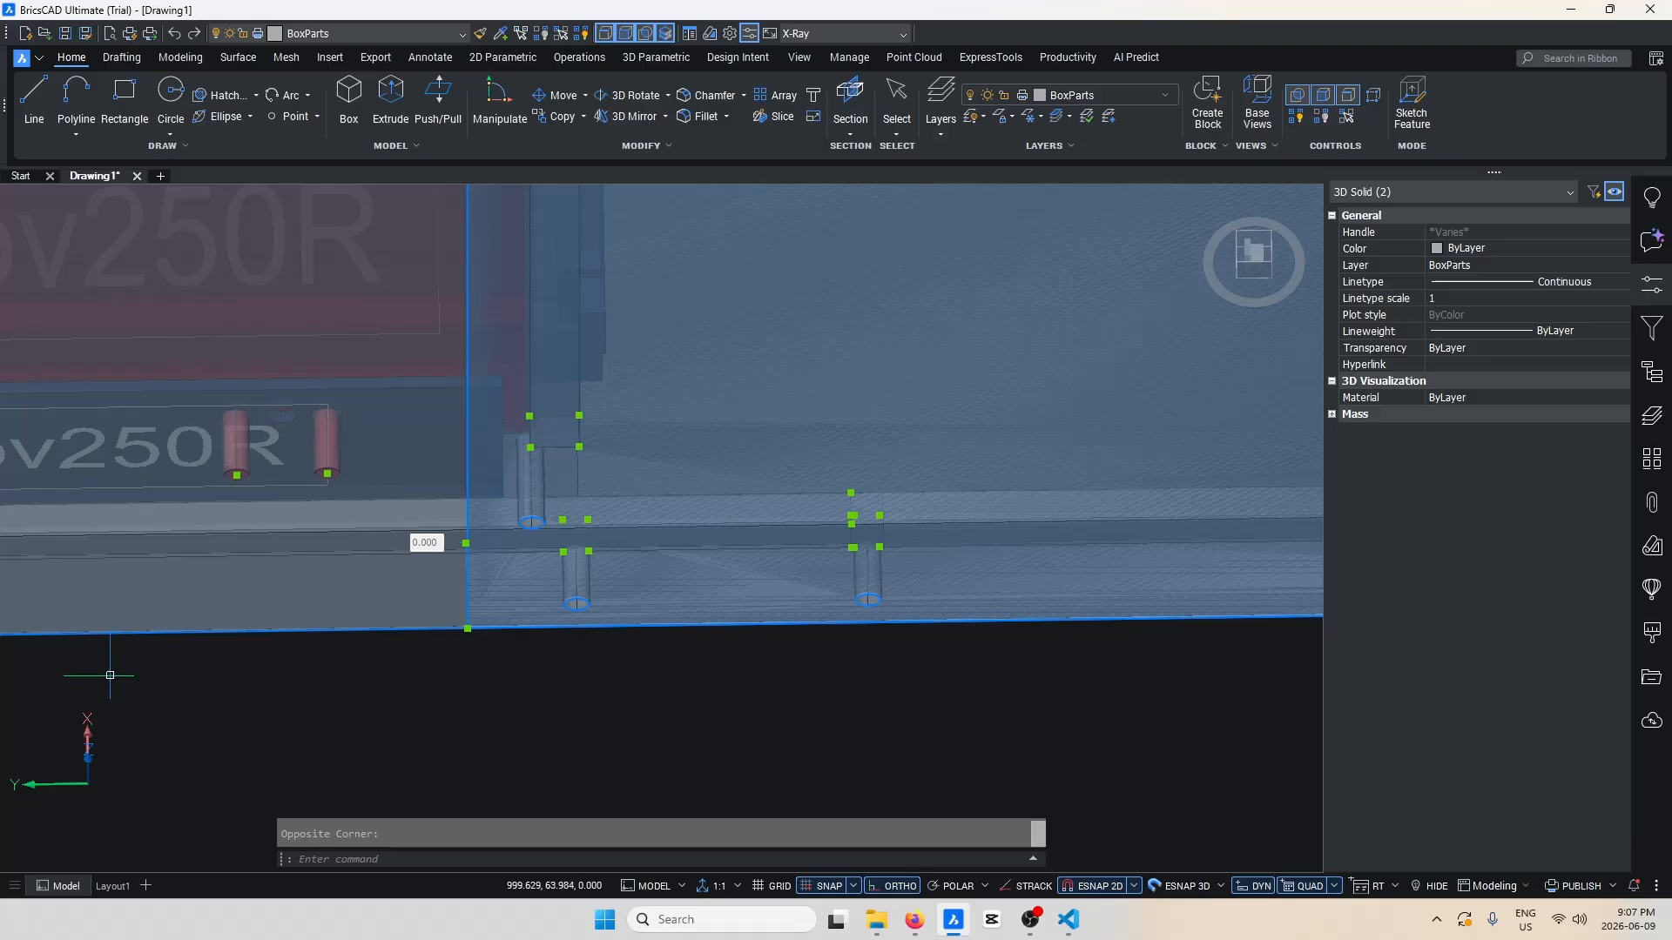
pyautogui.write('uni')
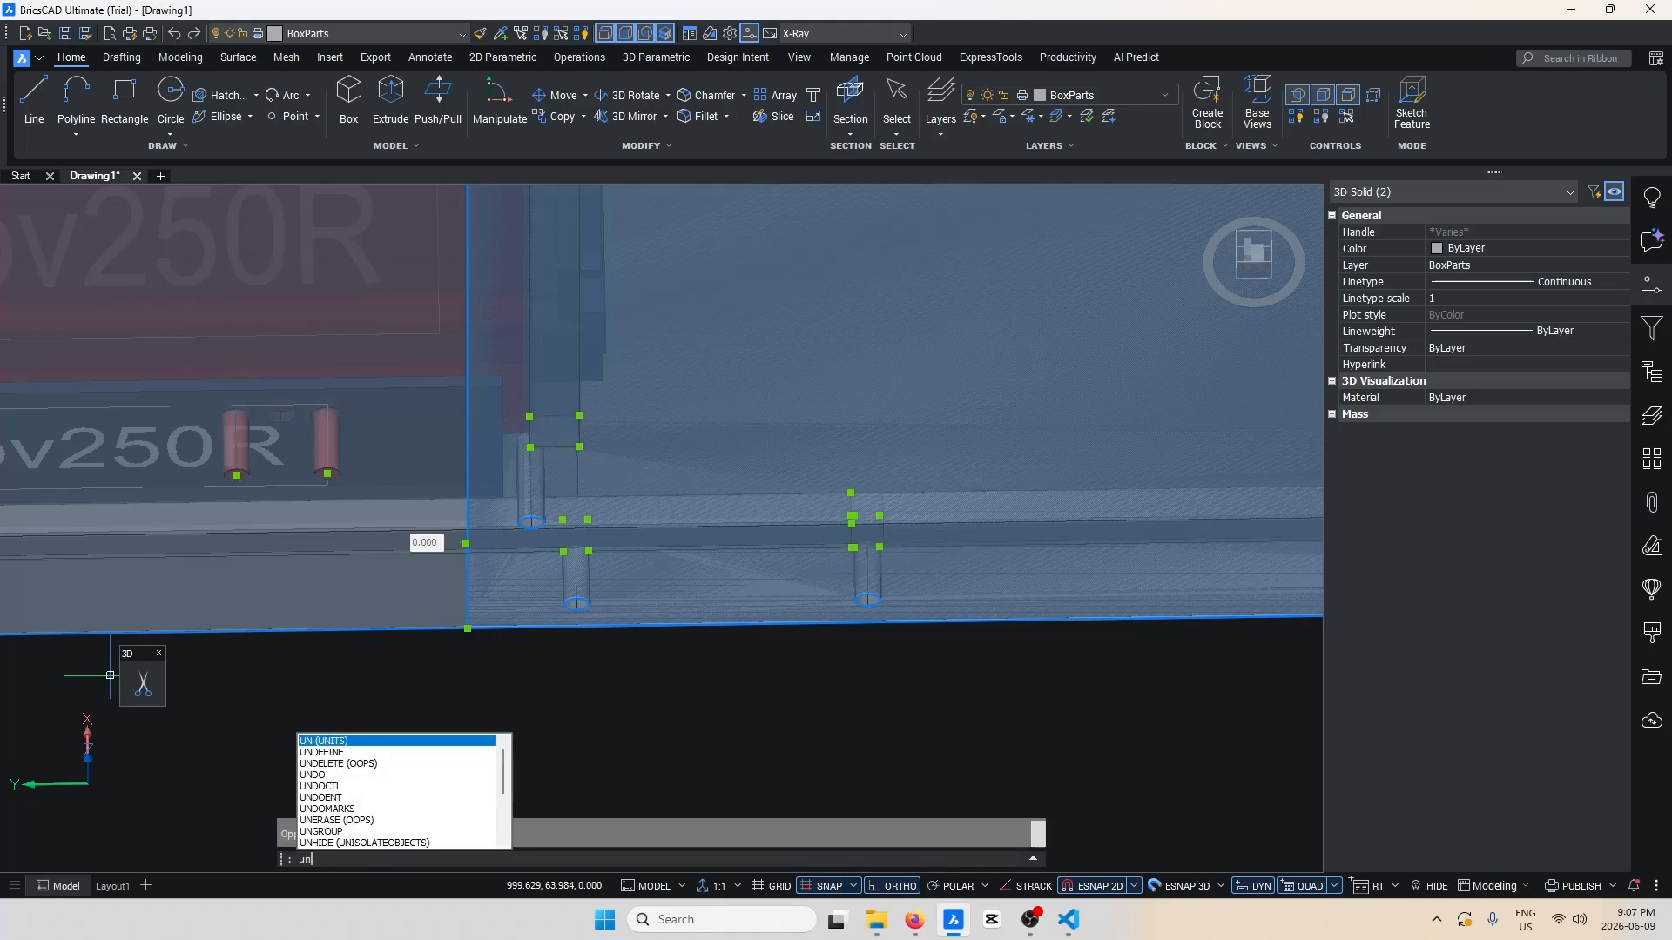
pyautogui.press('Return')
# Union the two overlapping side panels on the opposite side of the merged cabinets.
pyautogui.scroll(-10, 409, 562)
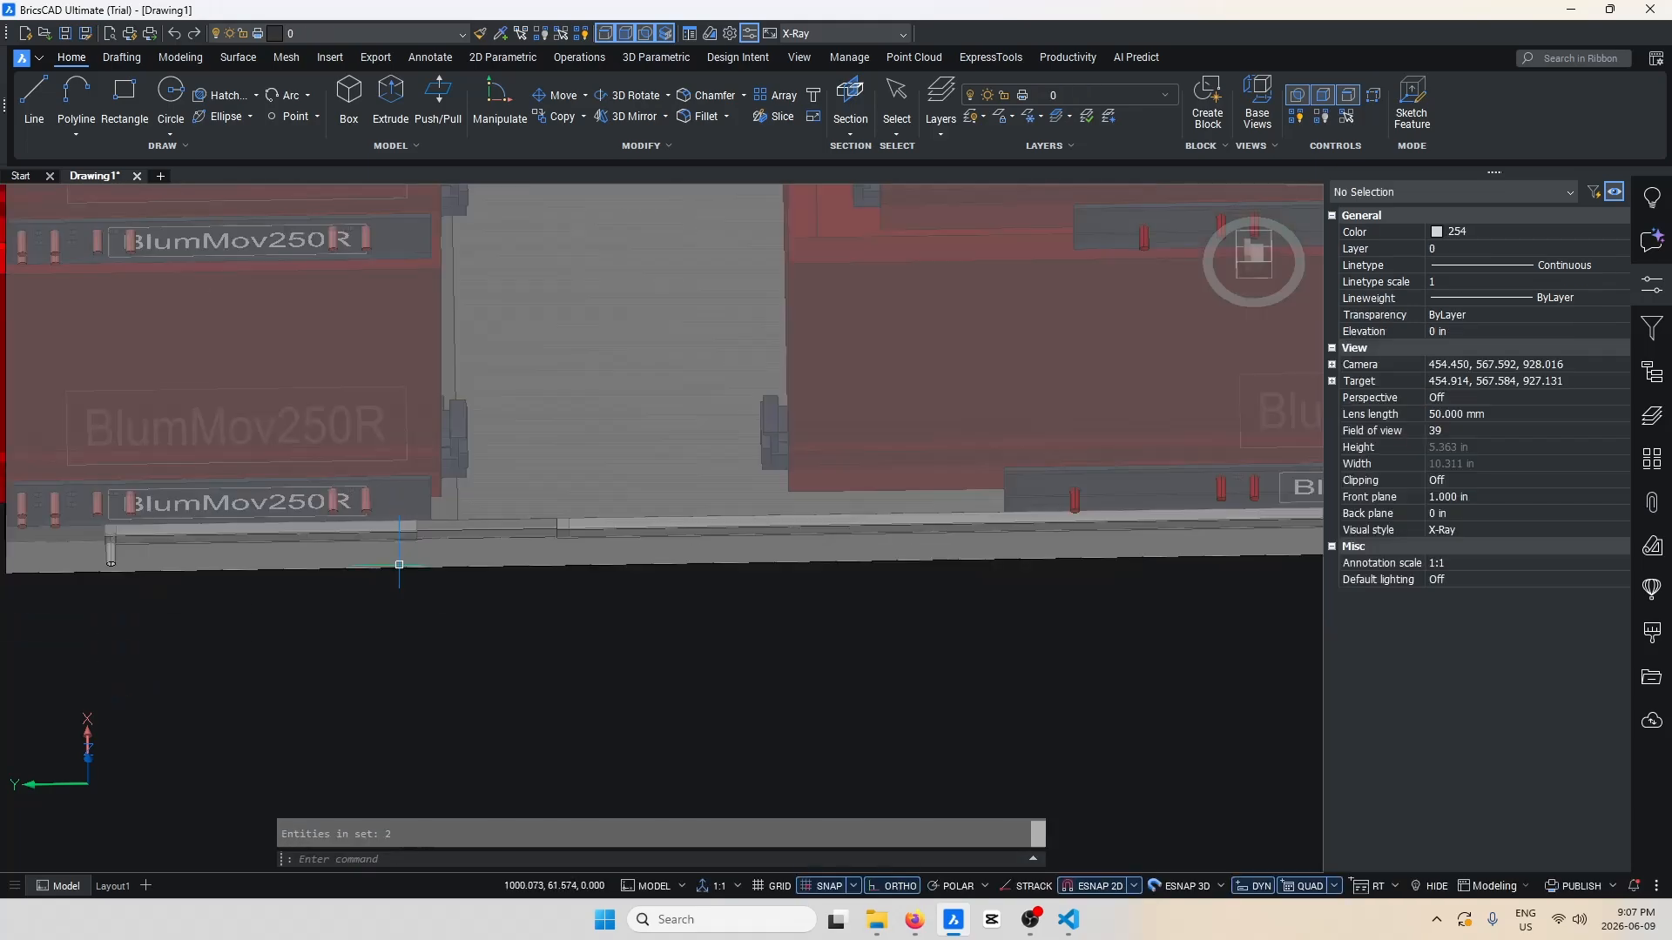
pyautogui.keyDown('shift'); pyautogui.moveTo(567, 598); pyautogui.dragTo(854, 601, button='middle'); pyautogui.keyUp('shift')
pyautogui.keyDown('shift'); pyautogui.moveTo(697, 540); pyautogui.dragTo(831, 409, button='middle'); pyautogui.keyUp('shift')
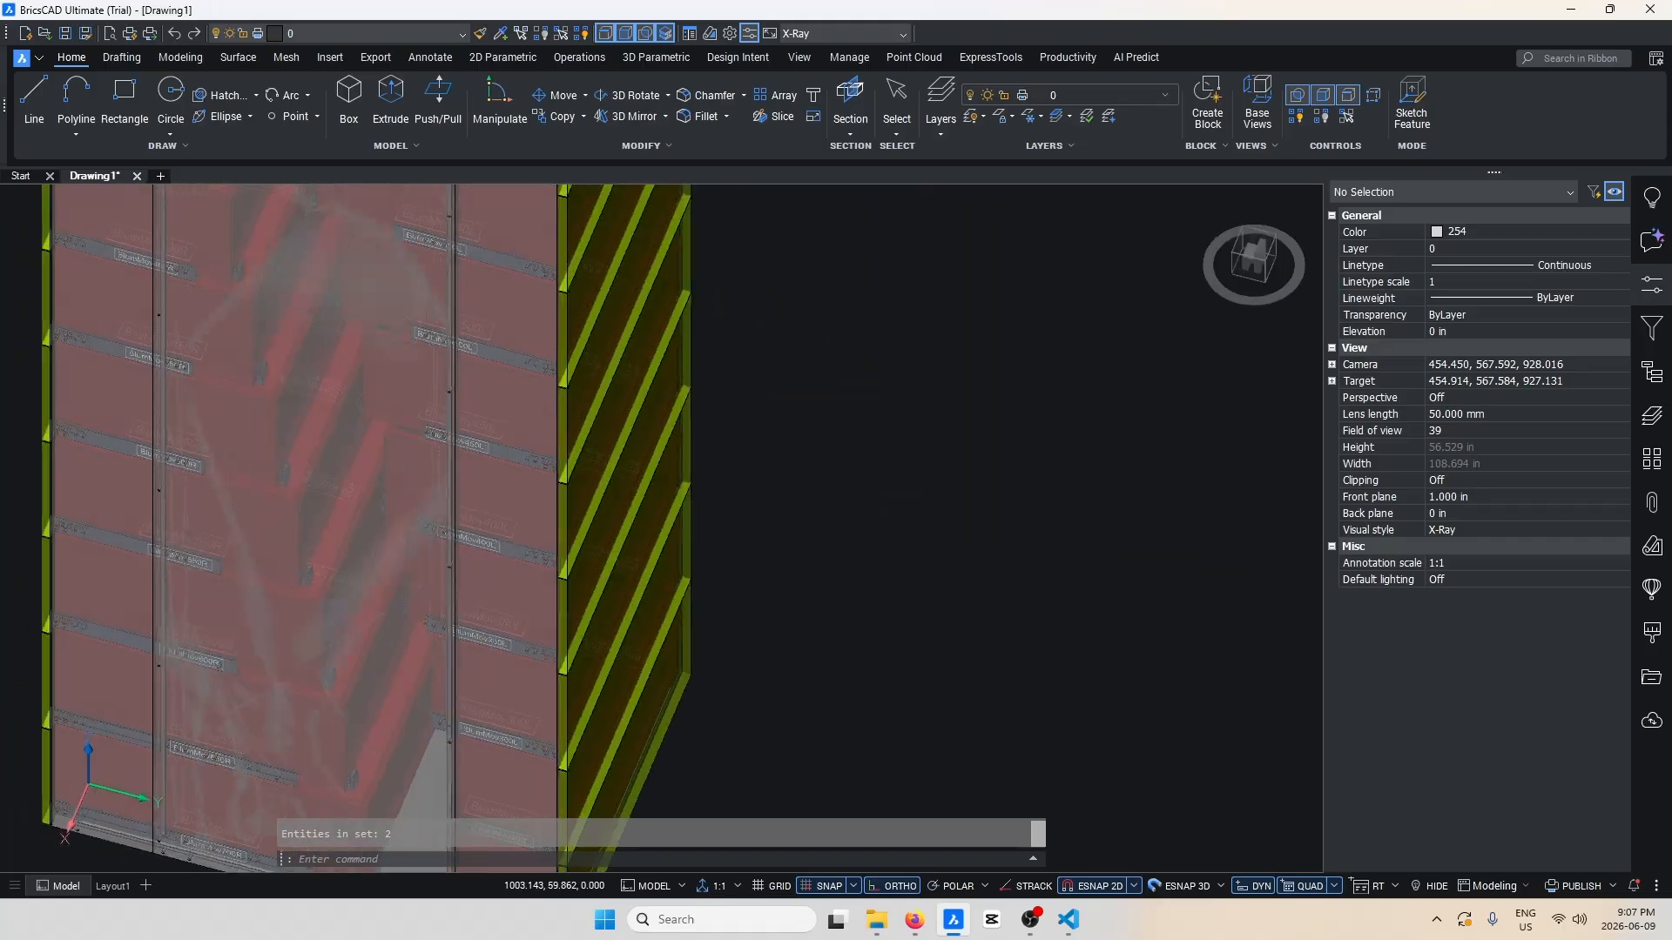
pyautogui.scroll(-2, 854, 414)
pyautogui.scroll(3, 493, 674)
pyautogui.scroll(3, 478, 567)
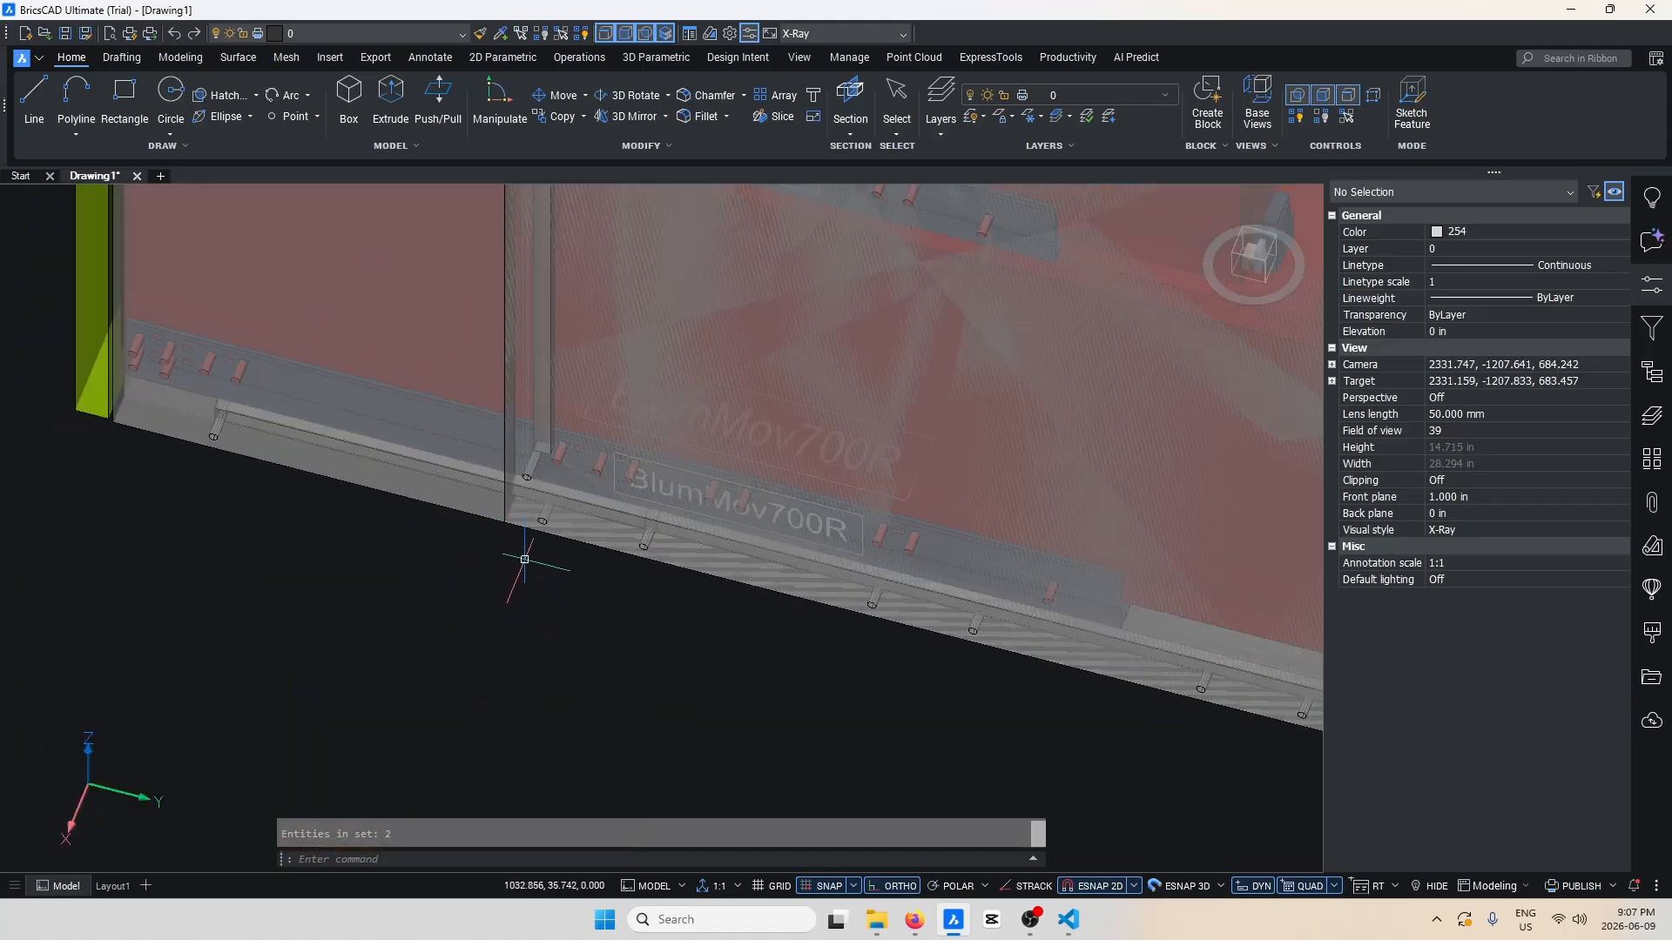
pyautogui.click(525, 560)
pyautogui.click(471, 522)
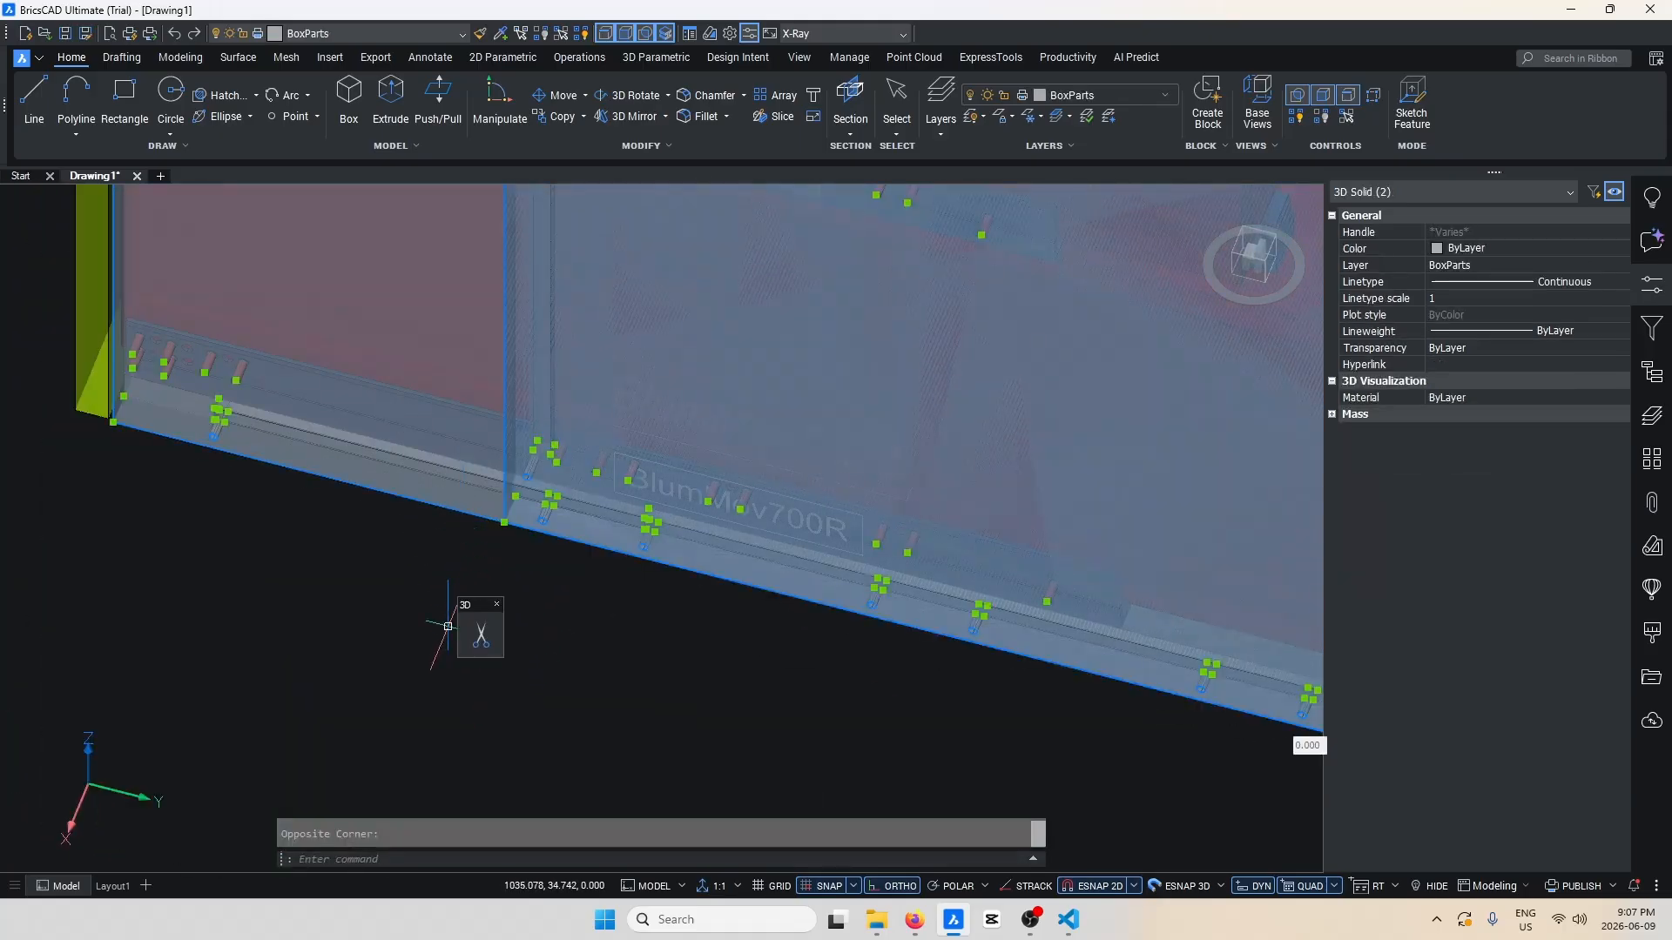
pyautogui.write('UNI')
pyautogui.press('Return')
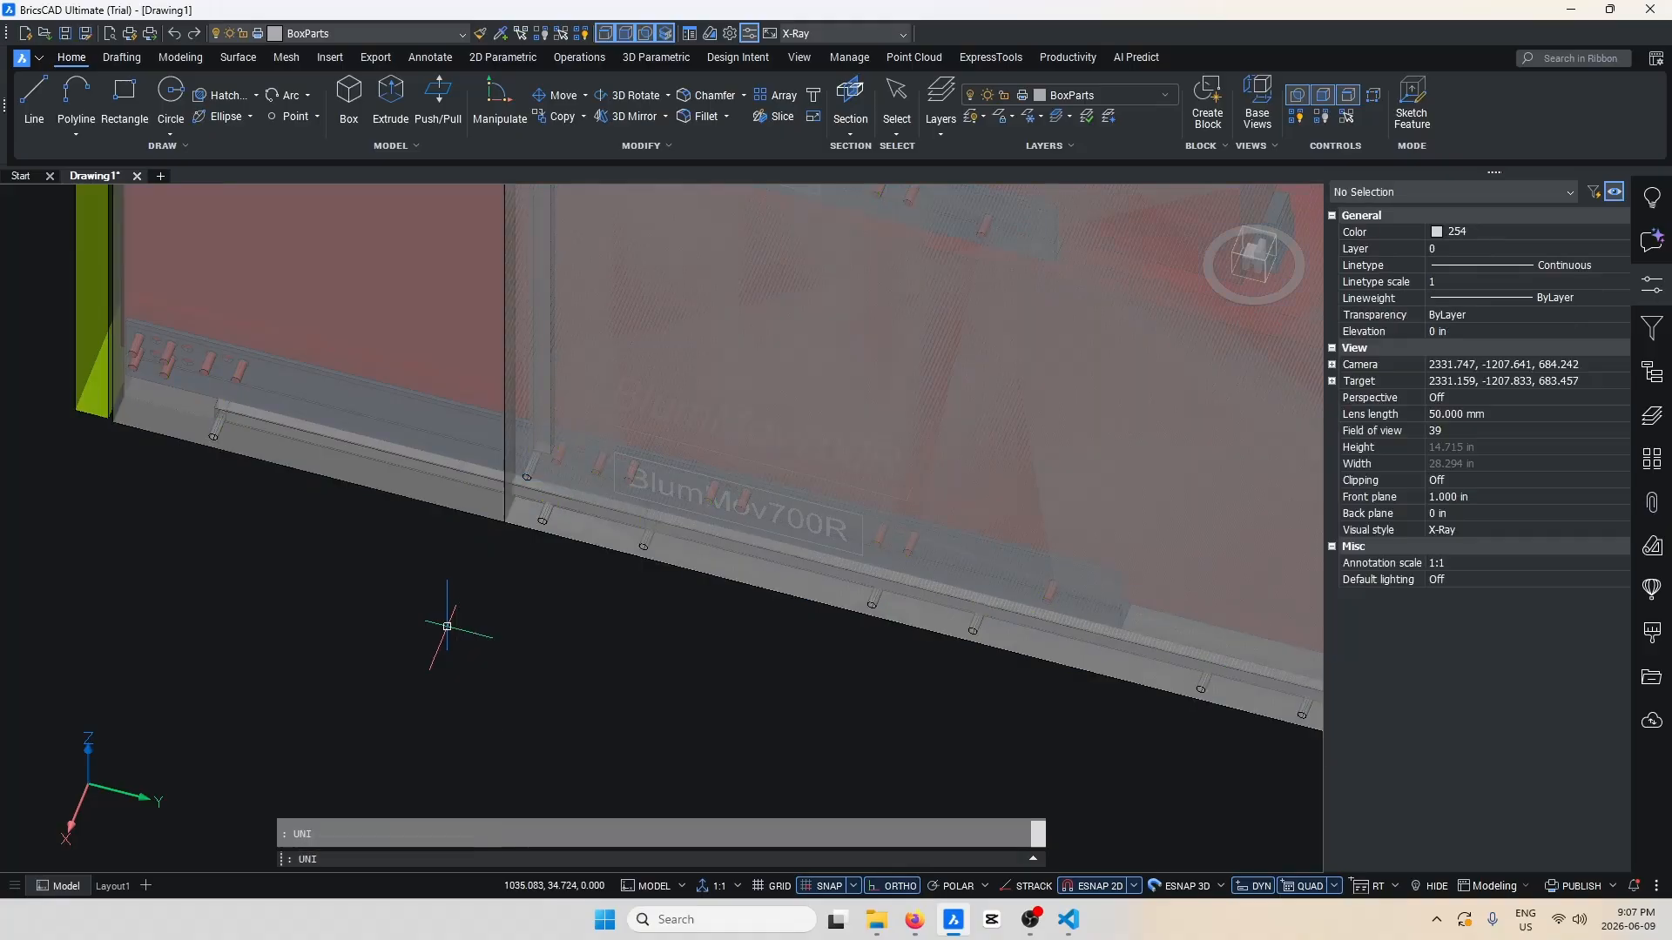
# Union the two overlapping top panels into a single cabinet top.
pyautogui.scroll(-8, 541, 597)
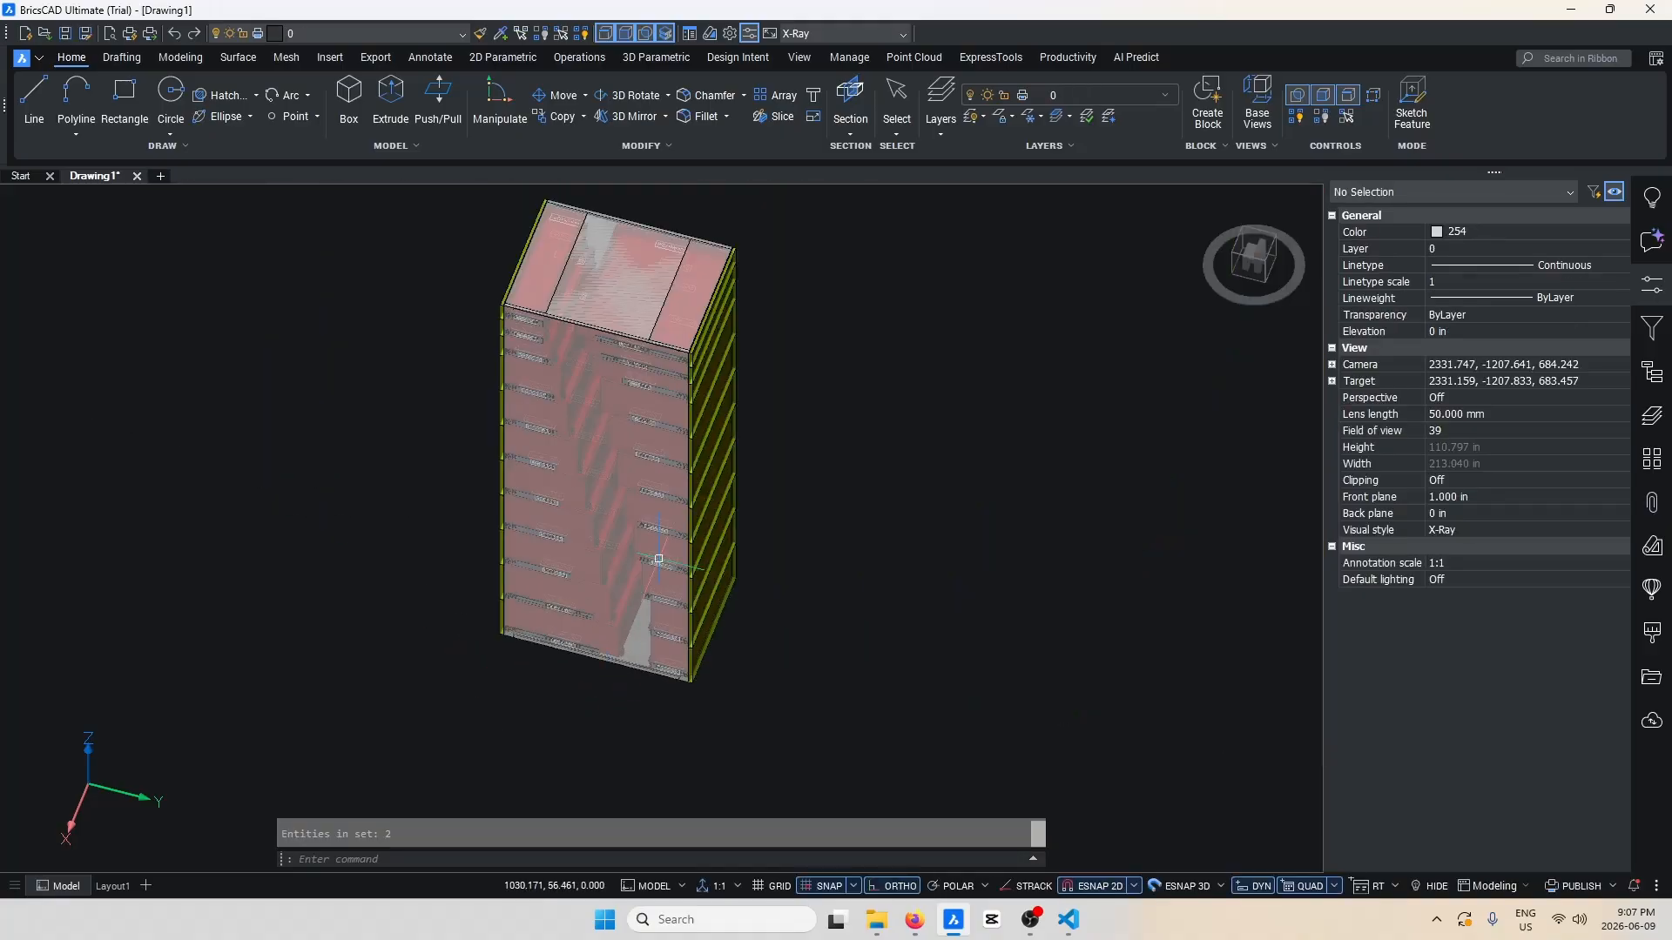
pyautogui.scroll(5, 659, 558)
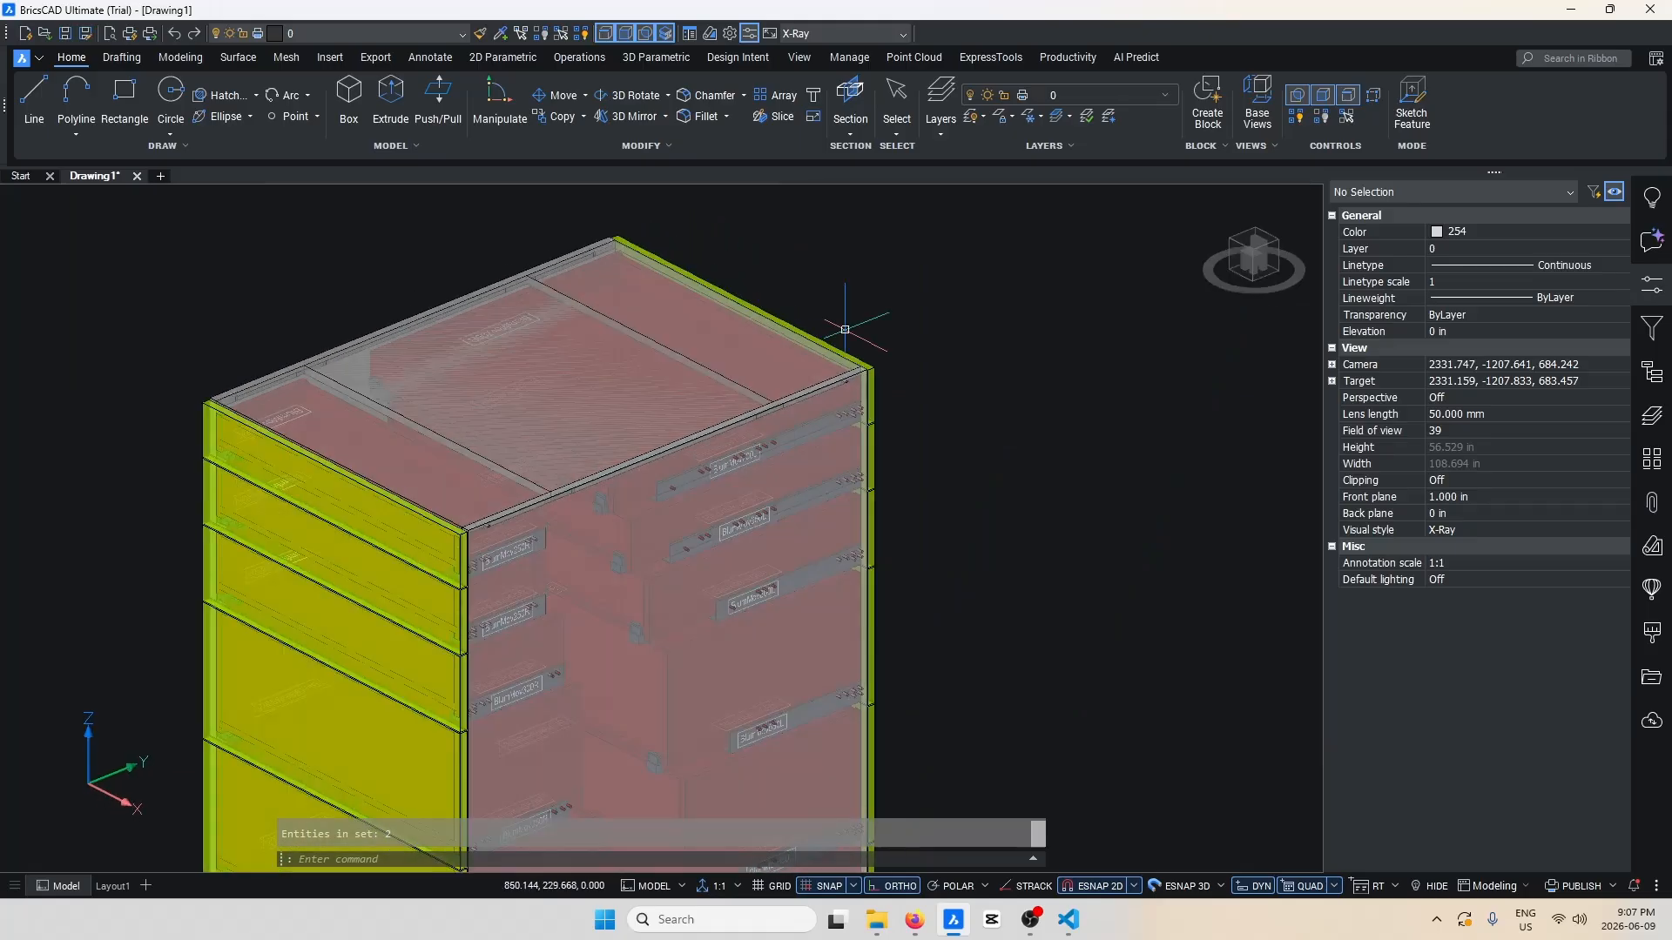
pyautogui.scroll(5, 327, 409)
pyautogui.click(359, 453)
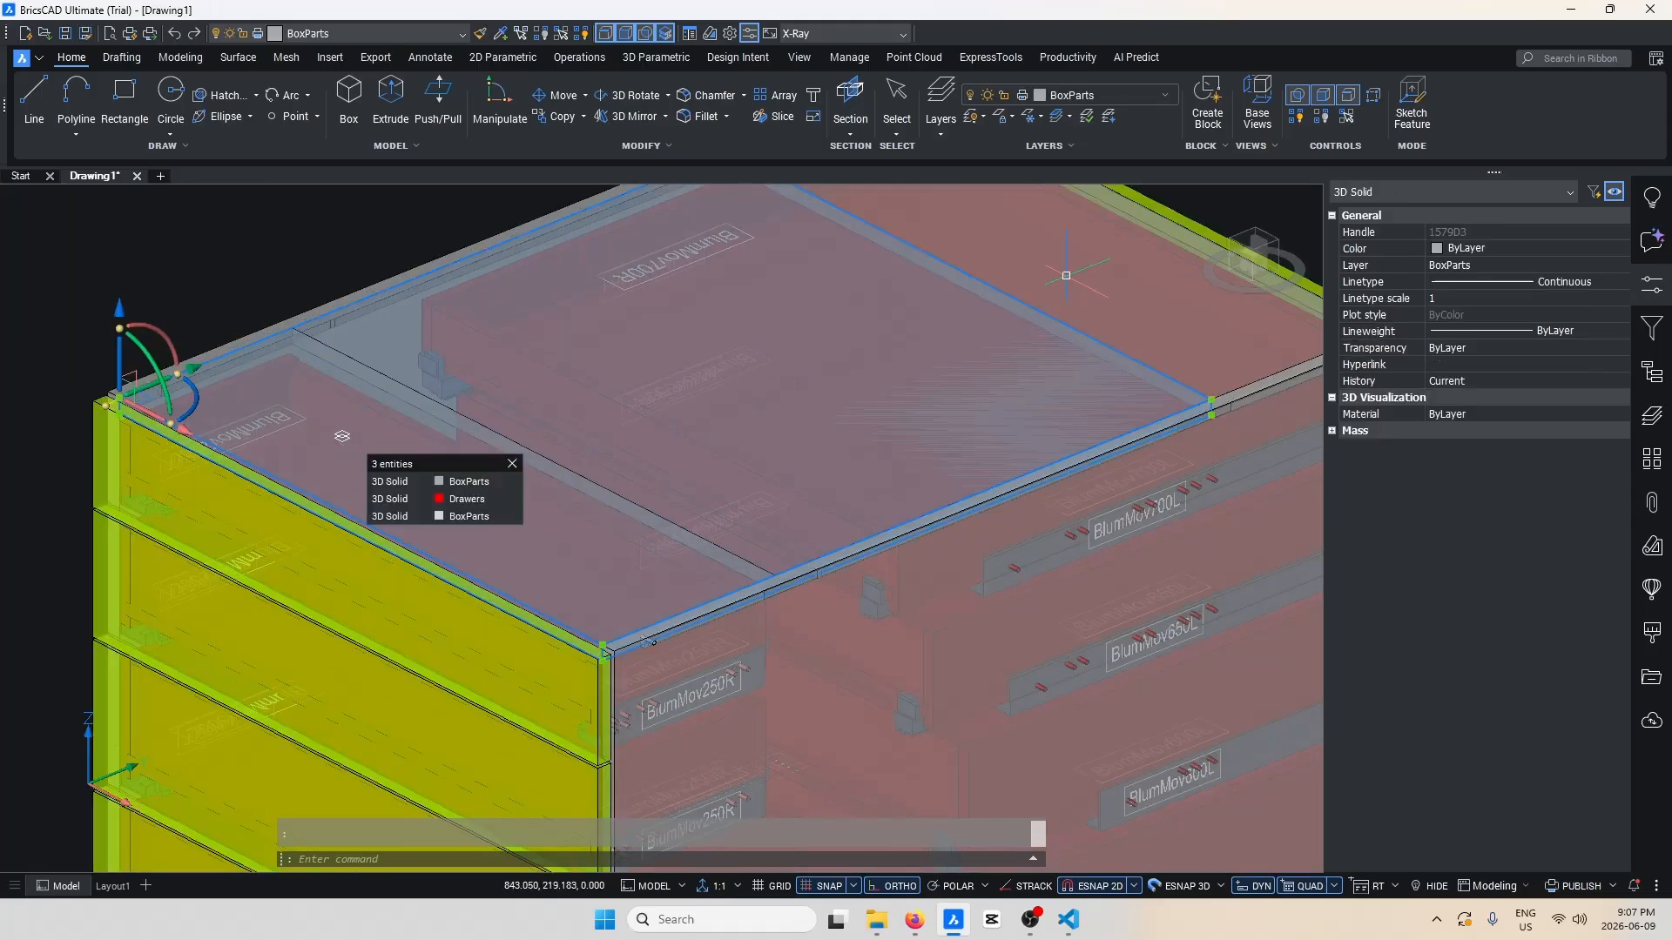
pyautogui.click(1063, 274)
pyautogui.press('Escape')
pyautogui.press('Escape')
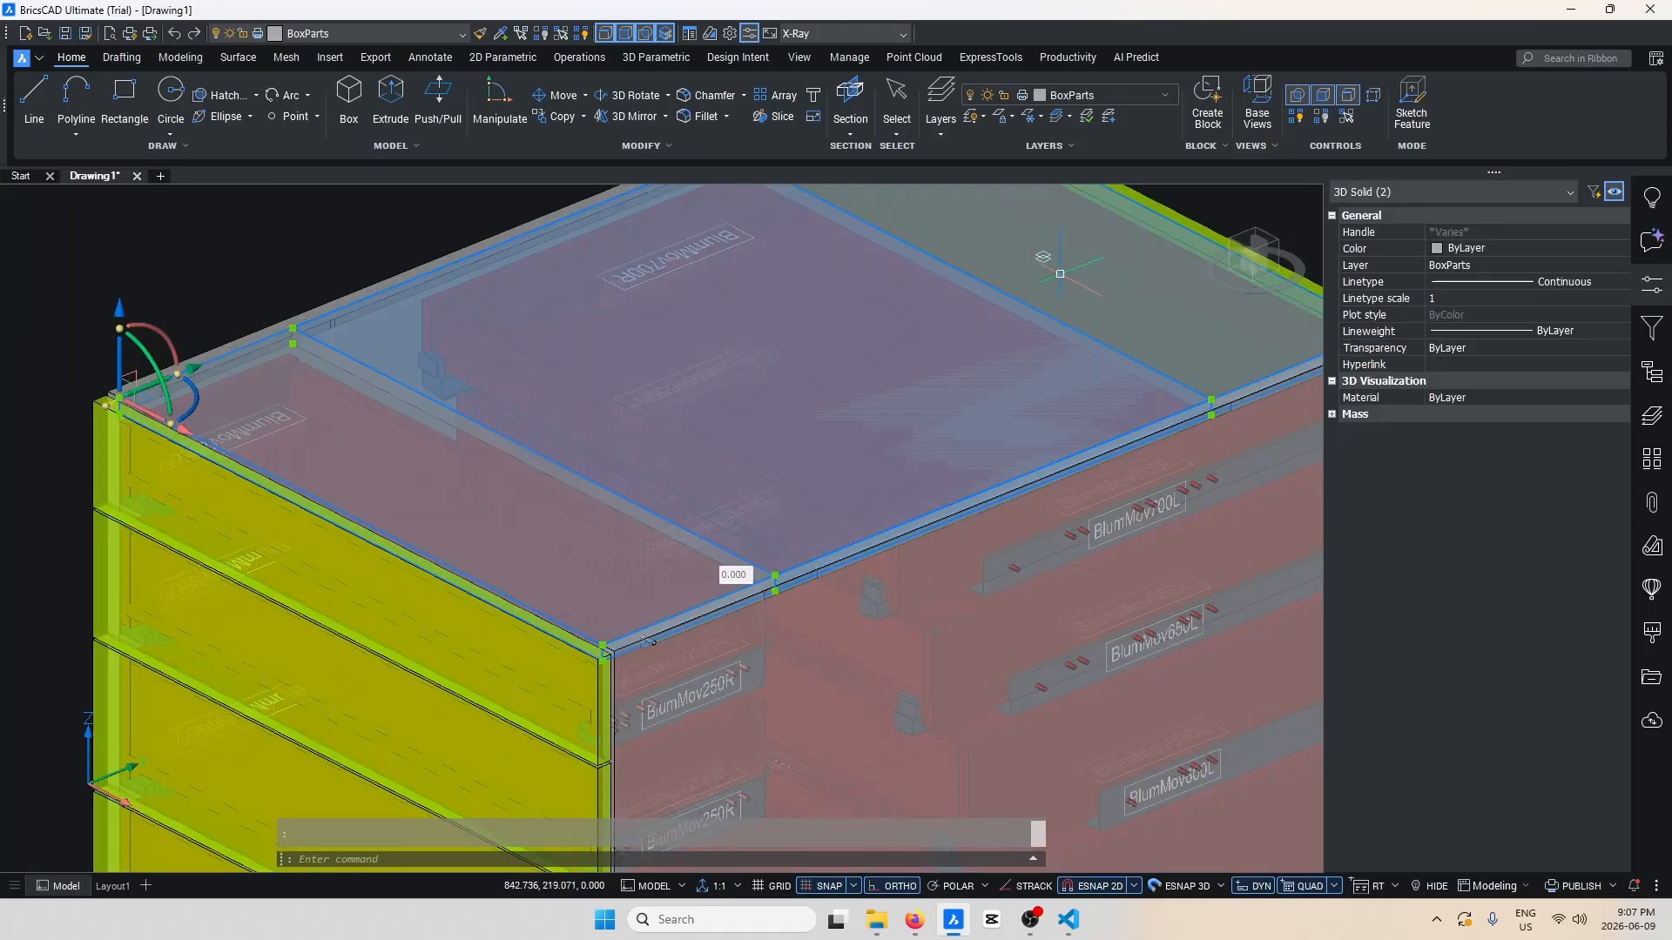
# Try to union the two overlapping bottom panels on the underside of the merged cabinets.
pyautogui.scroll(-10, 919, 288)
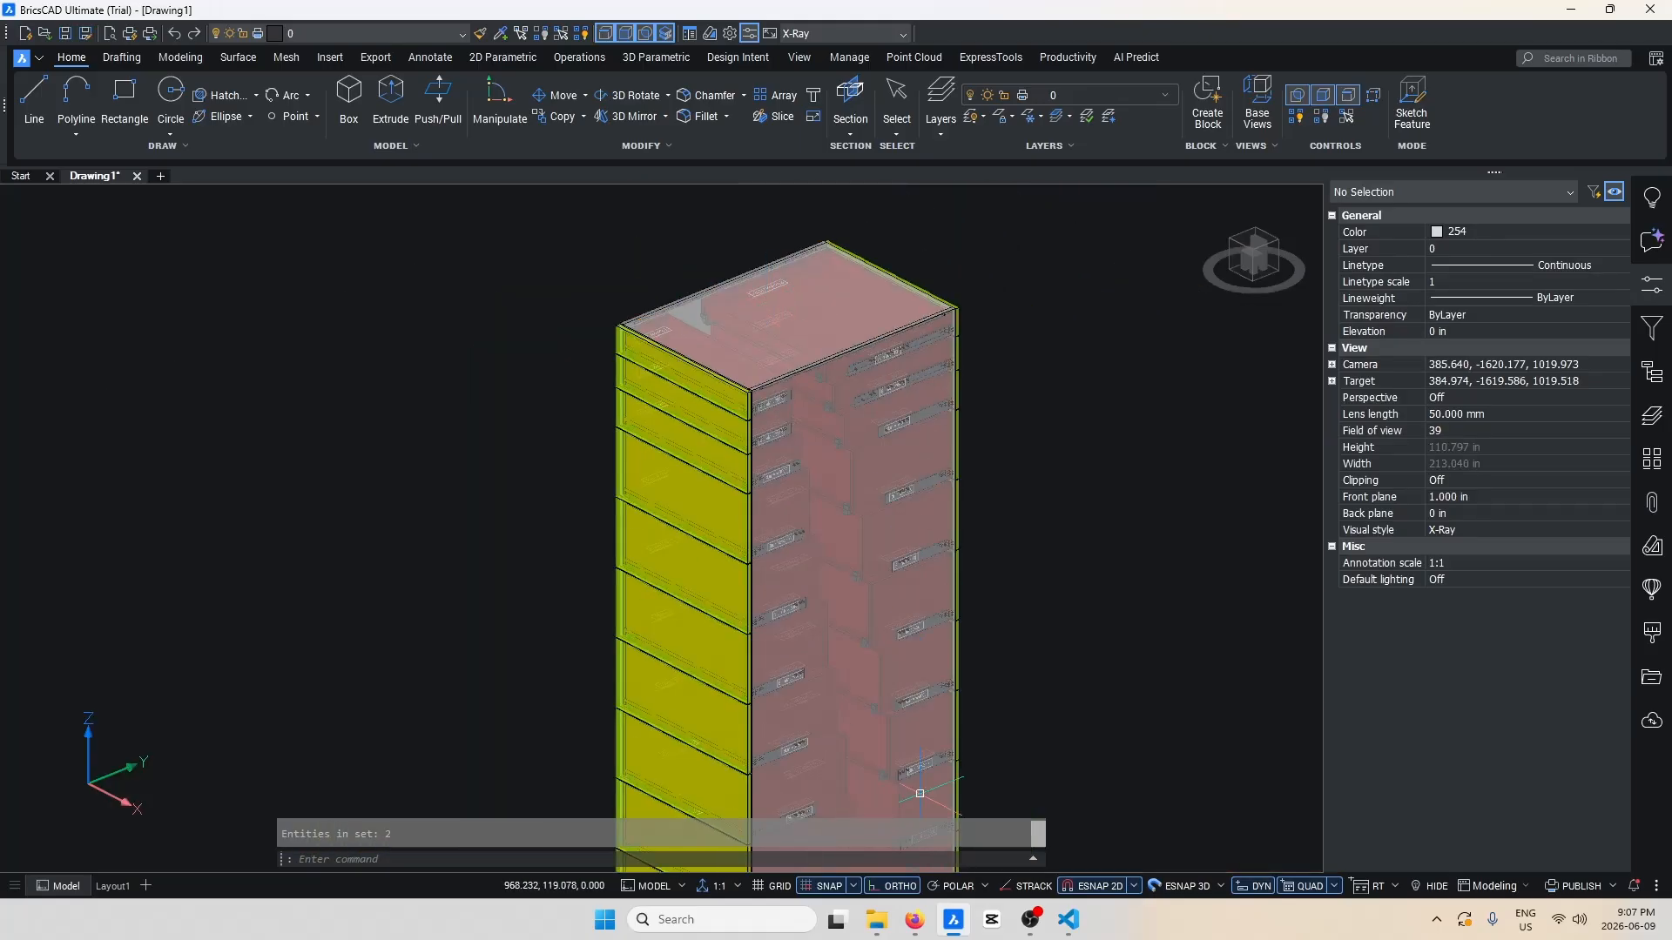
pyautogui.keyDown('shift'); pyautogui.moveTo(918, 287); pyautogui.dragTo(919, 201, button='middle'); pyautogui.keyUp('shift')
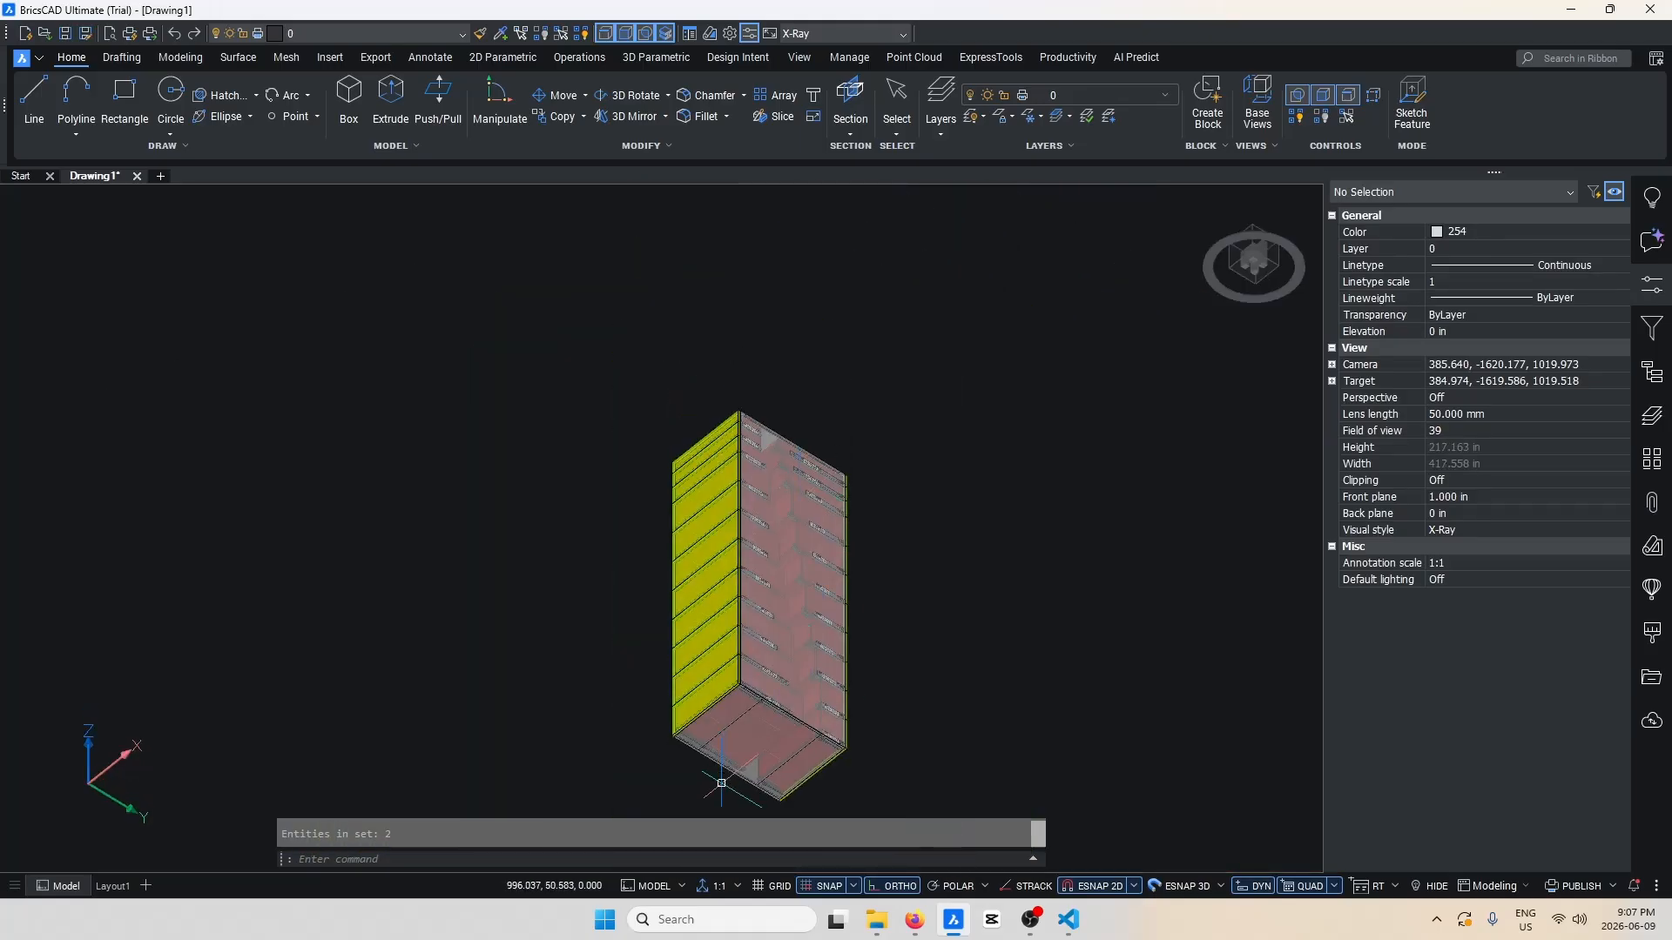
pyautogui.scroll(6, 721, 783)
pyautogui.click(788, 693)
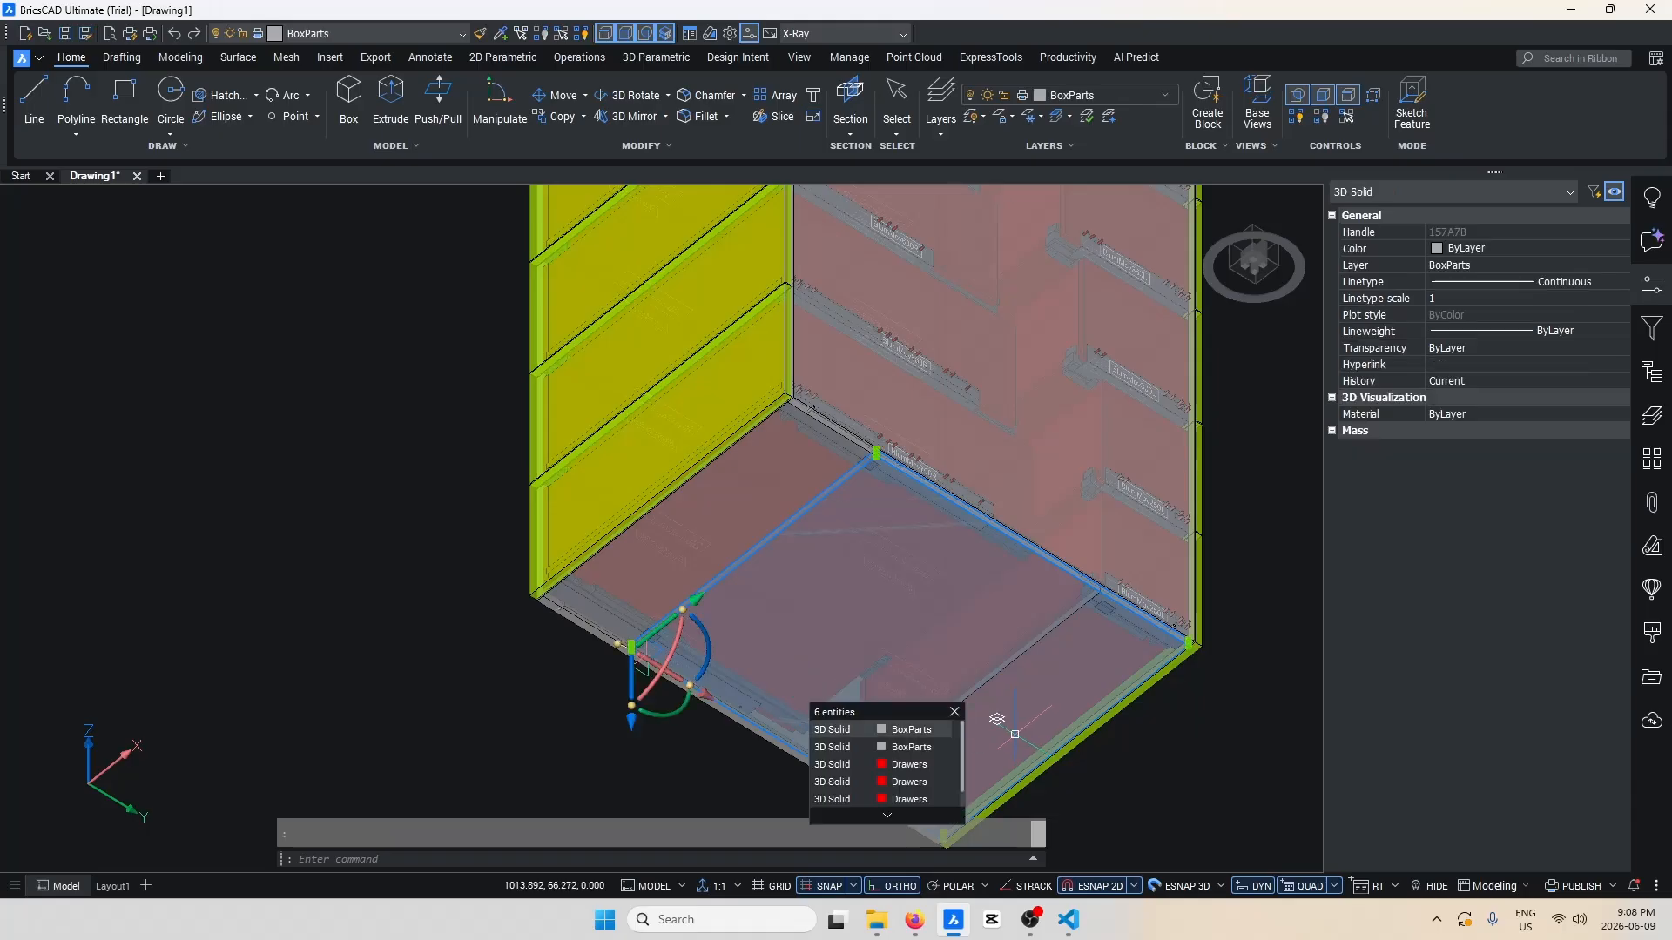
pyautogui.press('Escape')
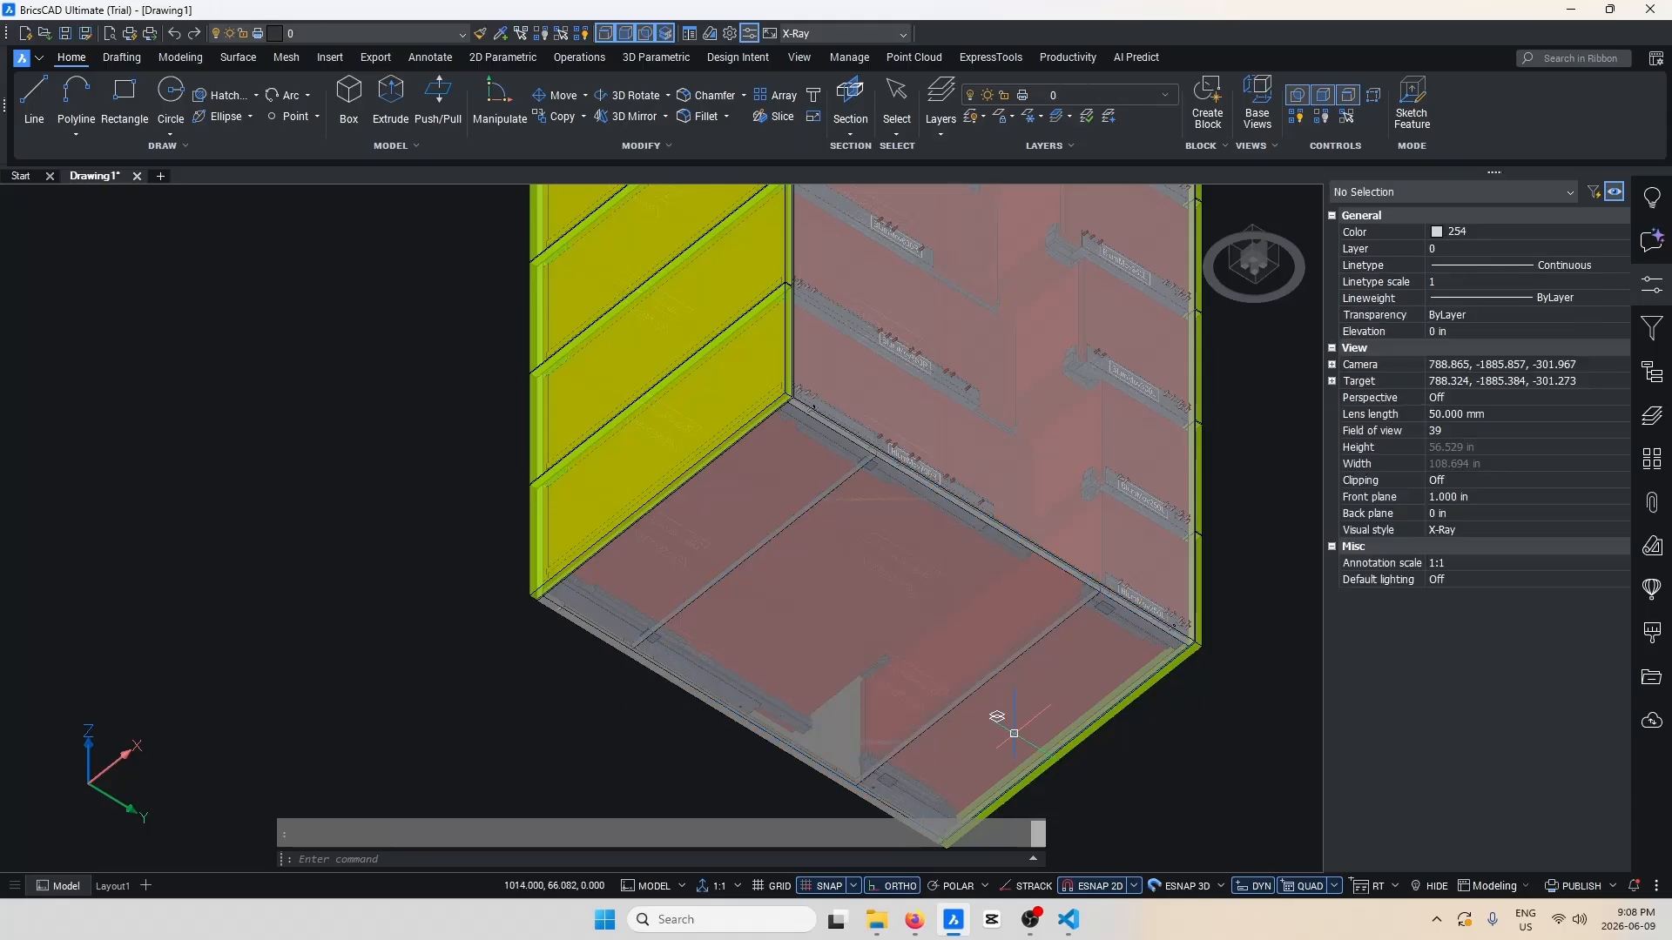
pyautogui.click(687, 516)
pyautogui.click(609, 675)
pyautogui.press('Return')
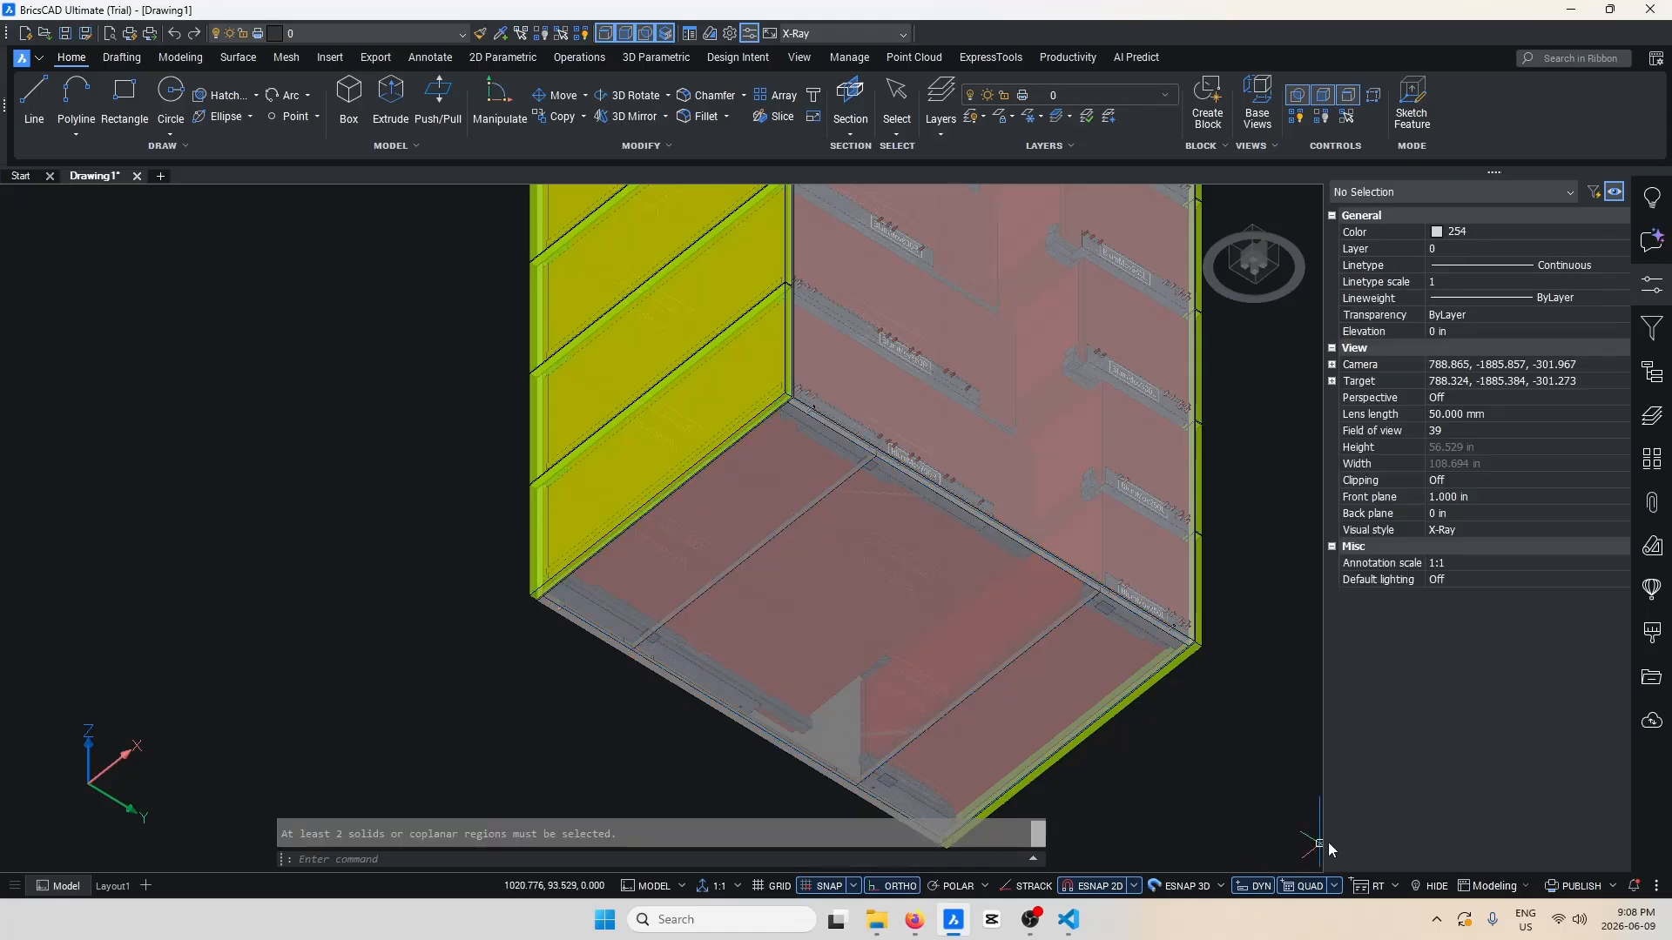
pyautogui.press('Escape')
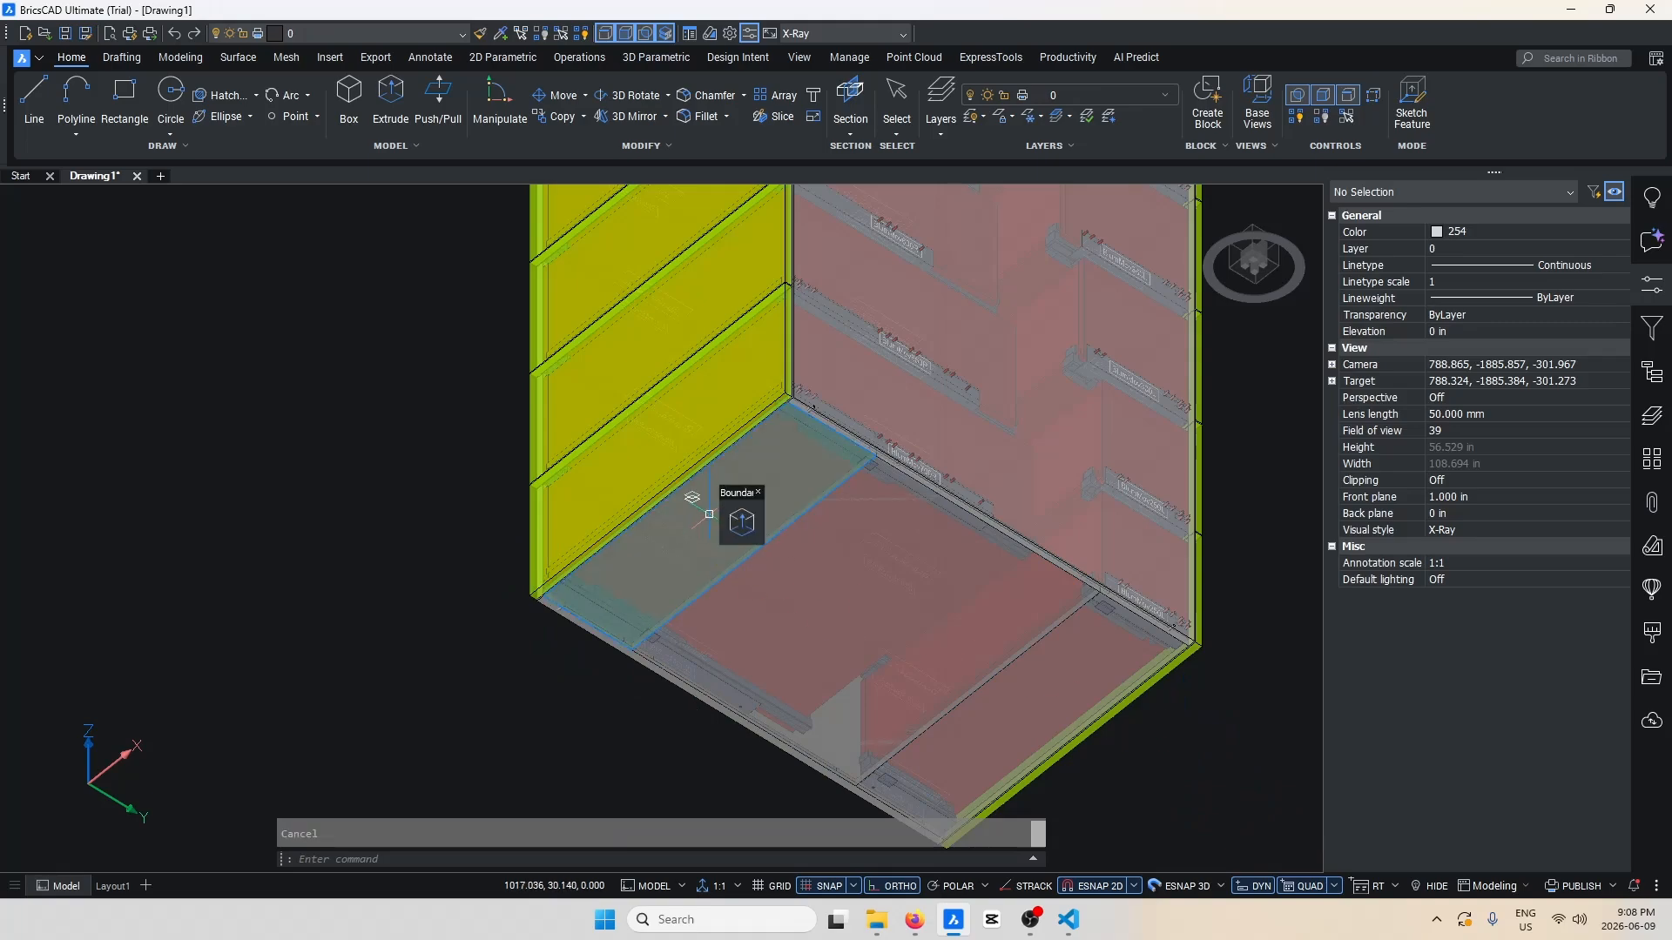
pyautogui.click(692, 492)
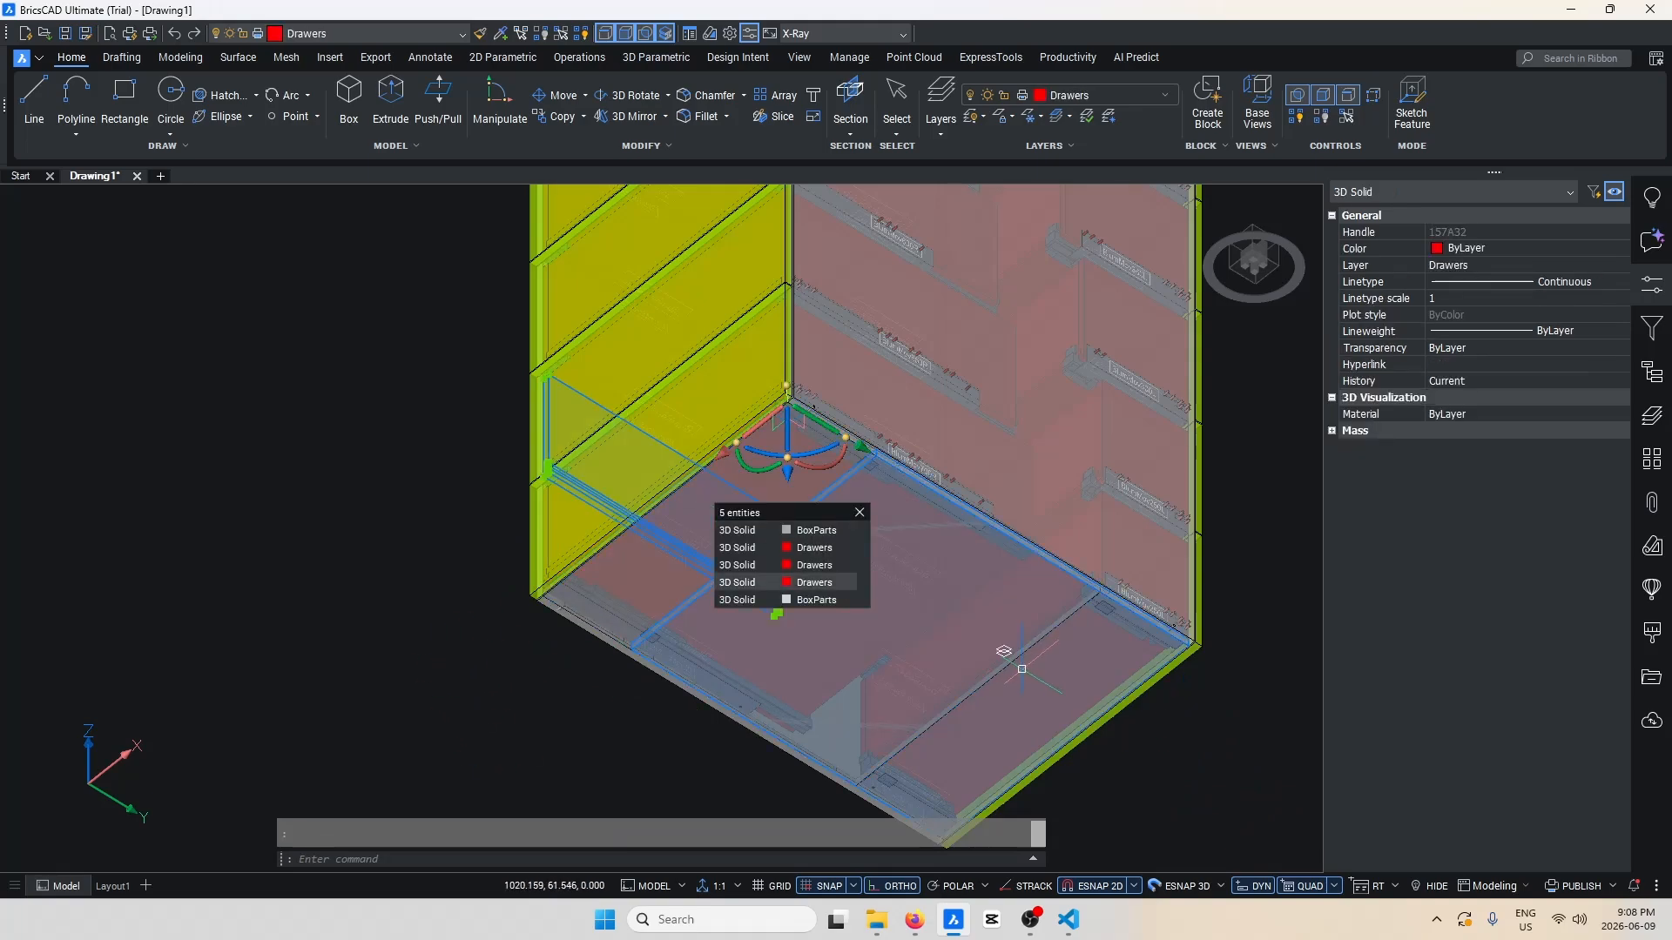
pyautogui.press('Escape')
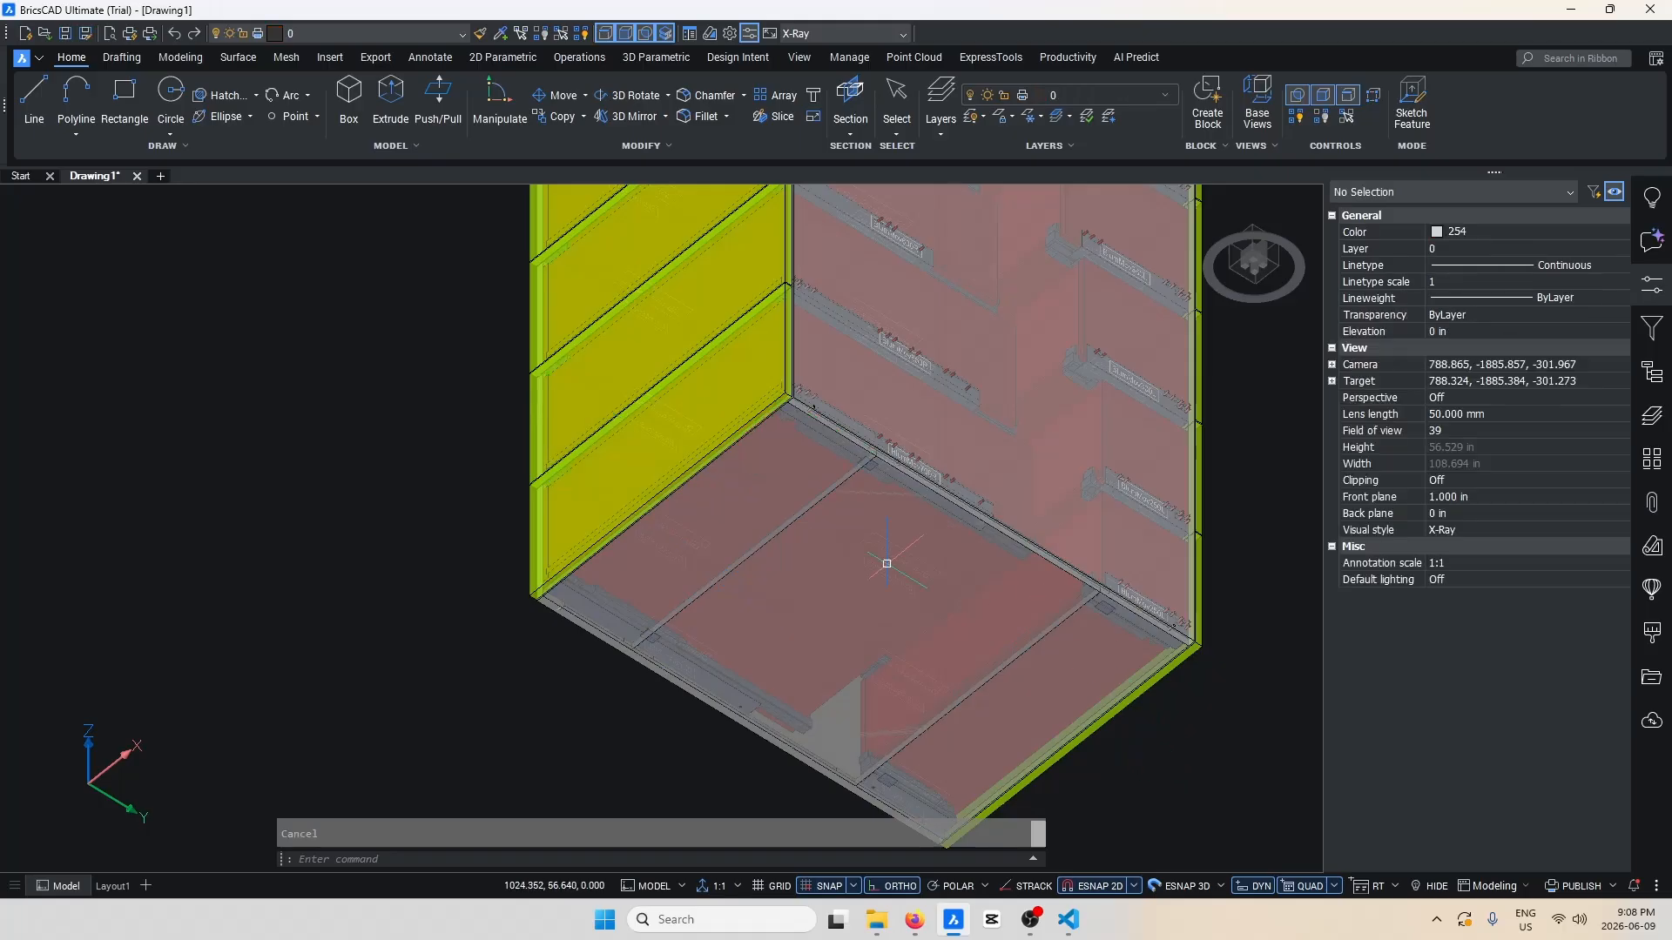
# Delete the two lowest drawer parts overlapping the bottom panels.
pyautogui.click(784, 492)
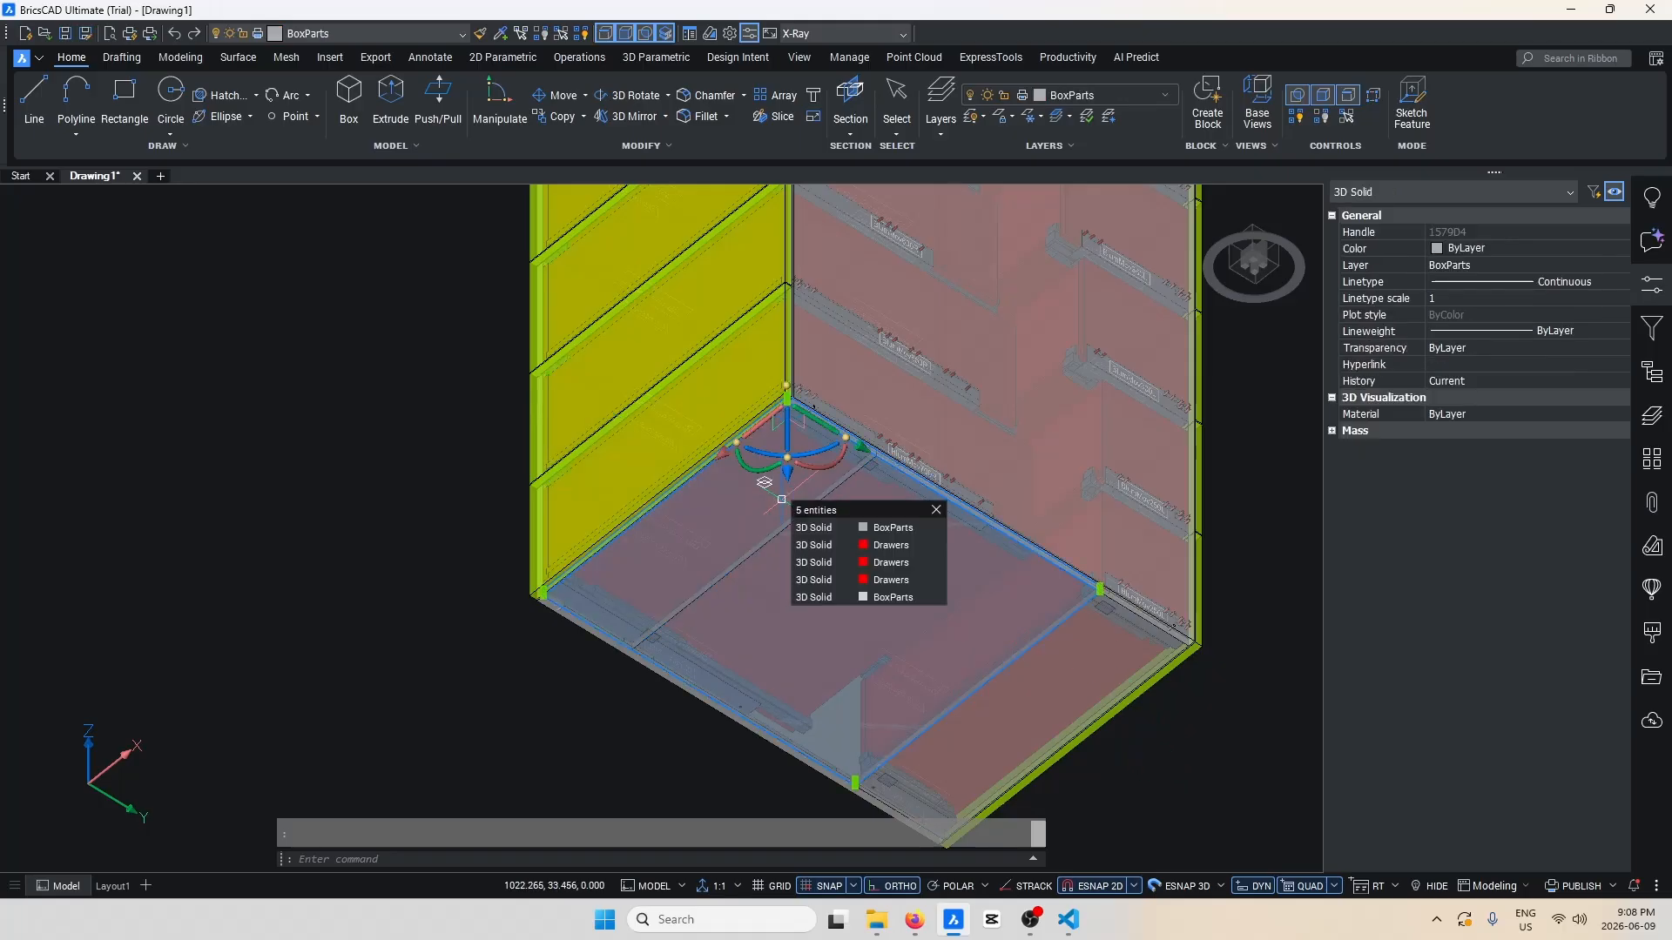
pyautogui.click(1002, 697)
pyautogui.press('Delete')
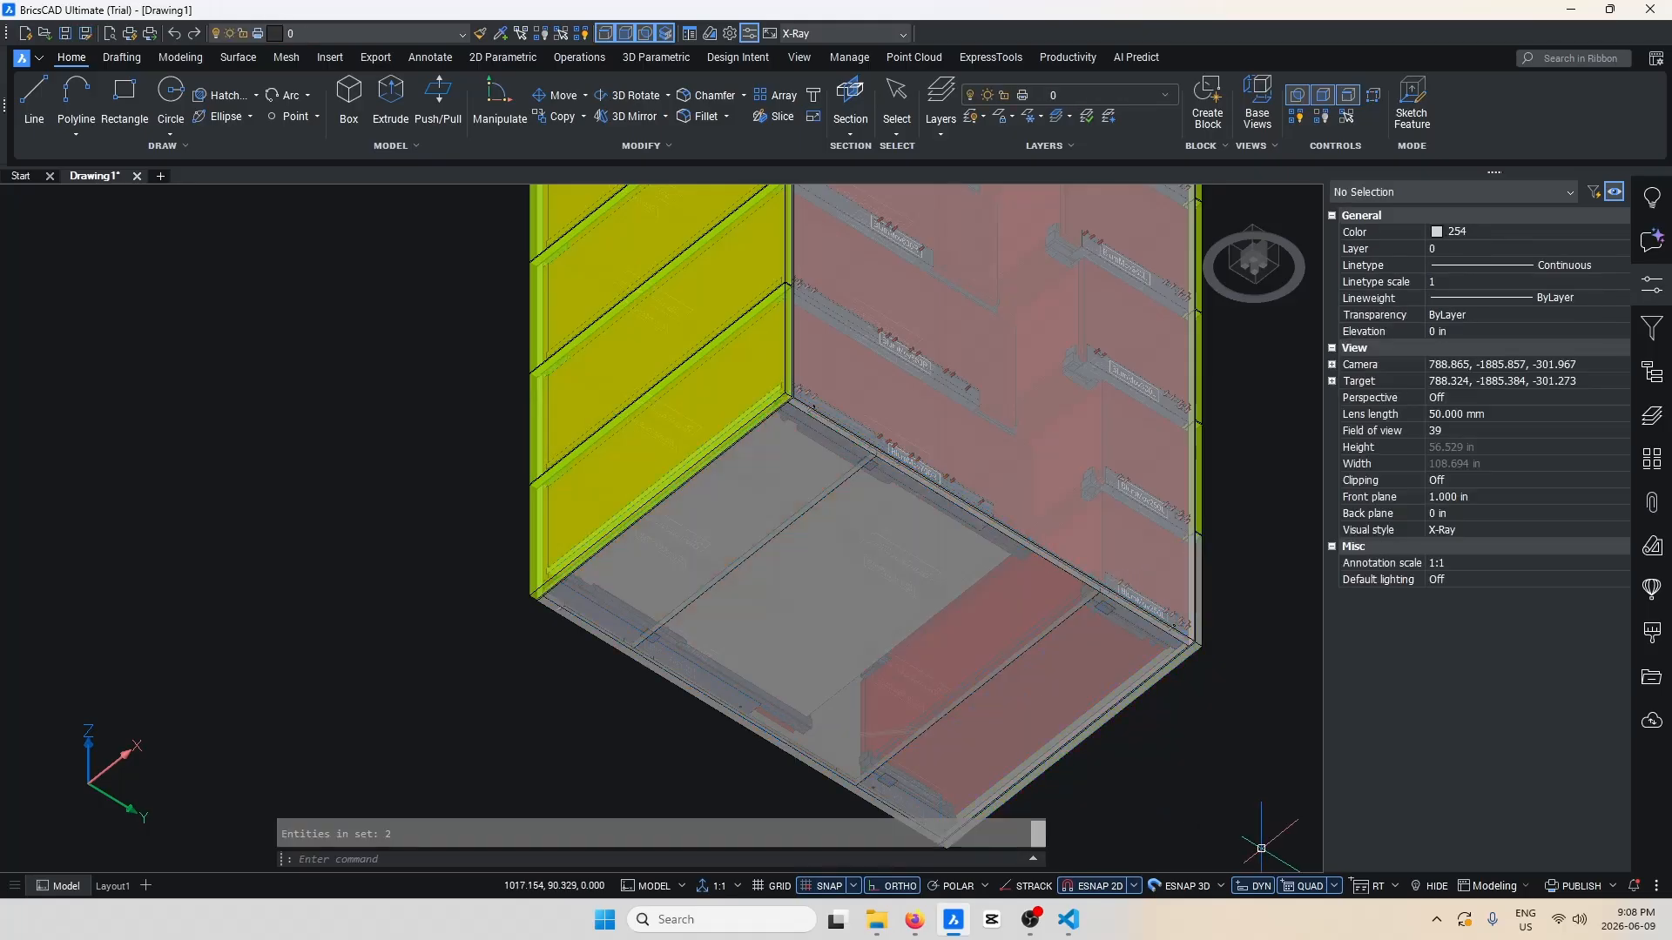
# Union the two overlapping bottom panels into a single cabinet bottom.
pyautogui.click(925, 620)
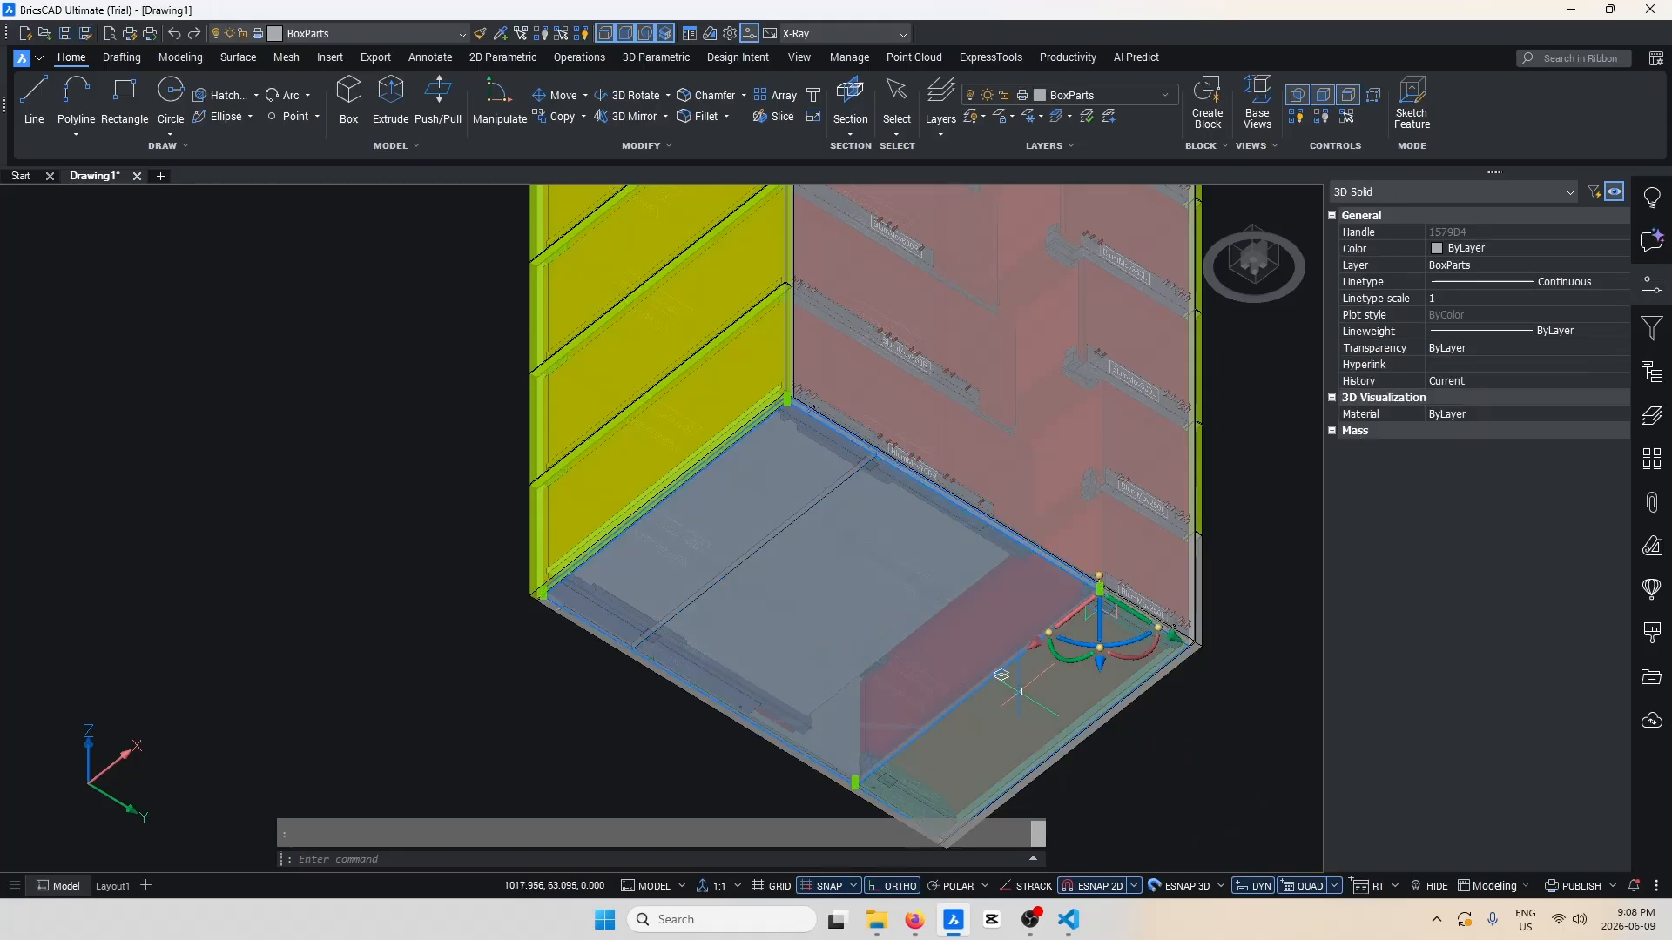
pyautogui.click(1018, 692)
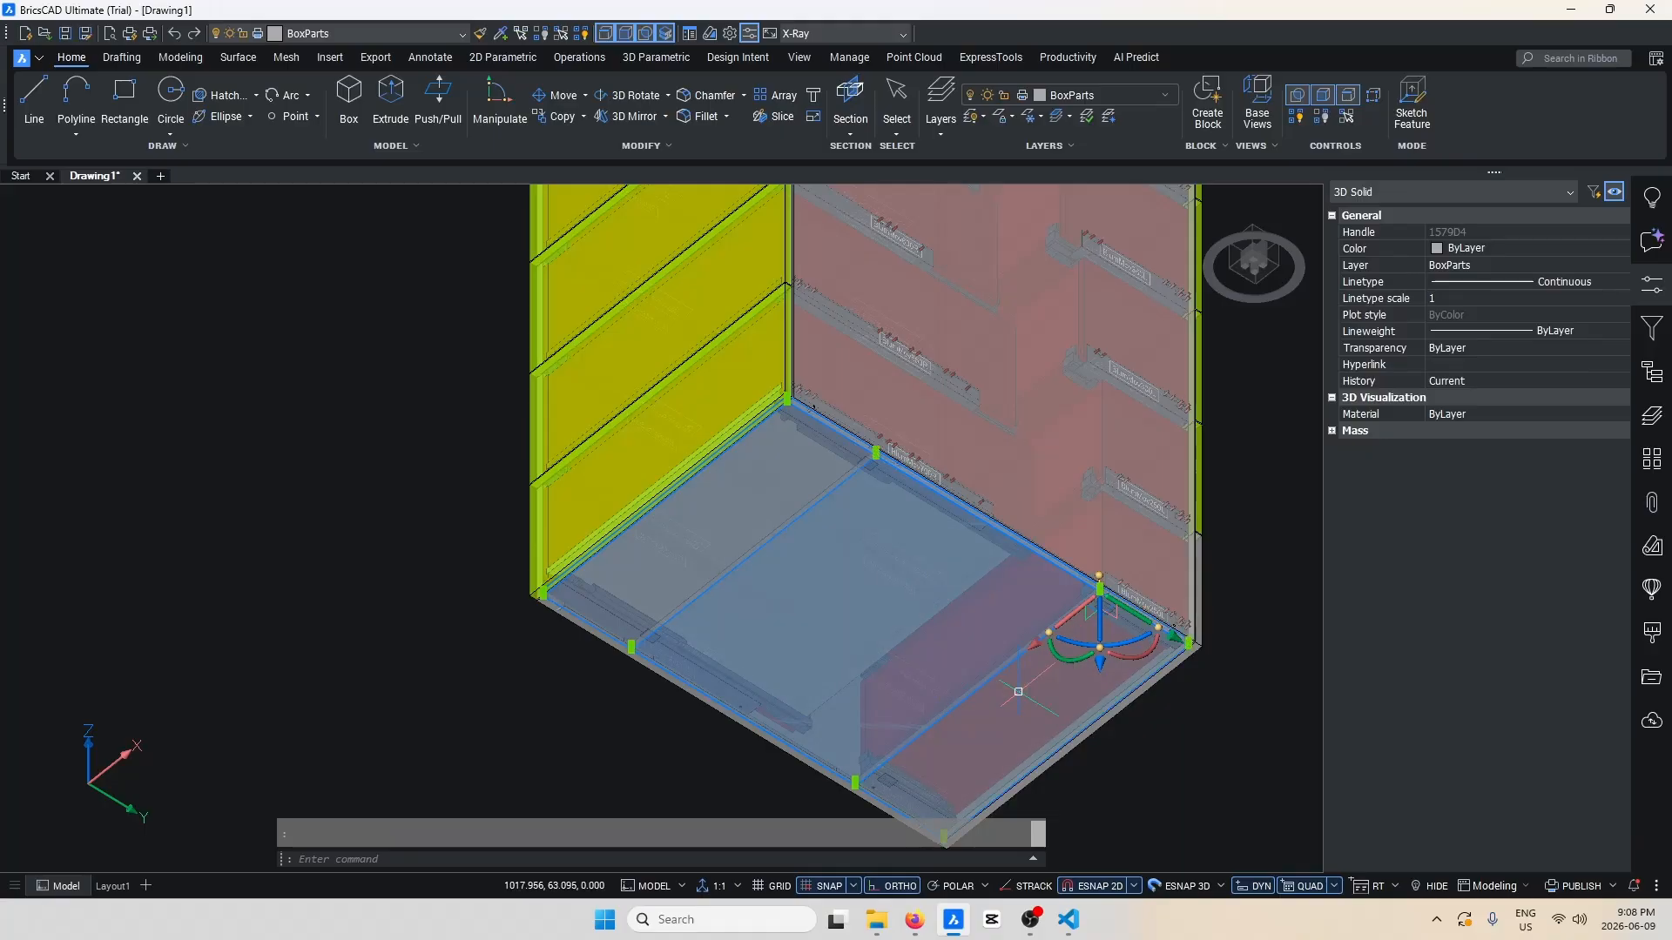
pyautogui.press('Escape')
pyautogui.press('Escape')
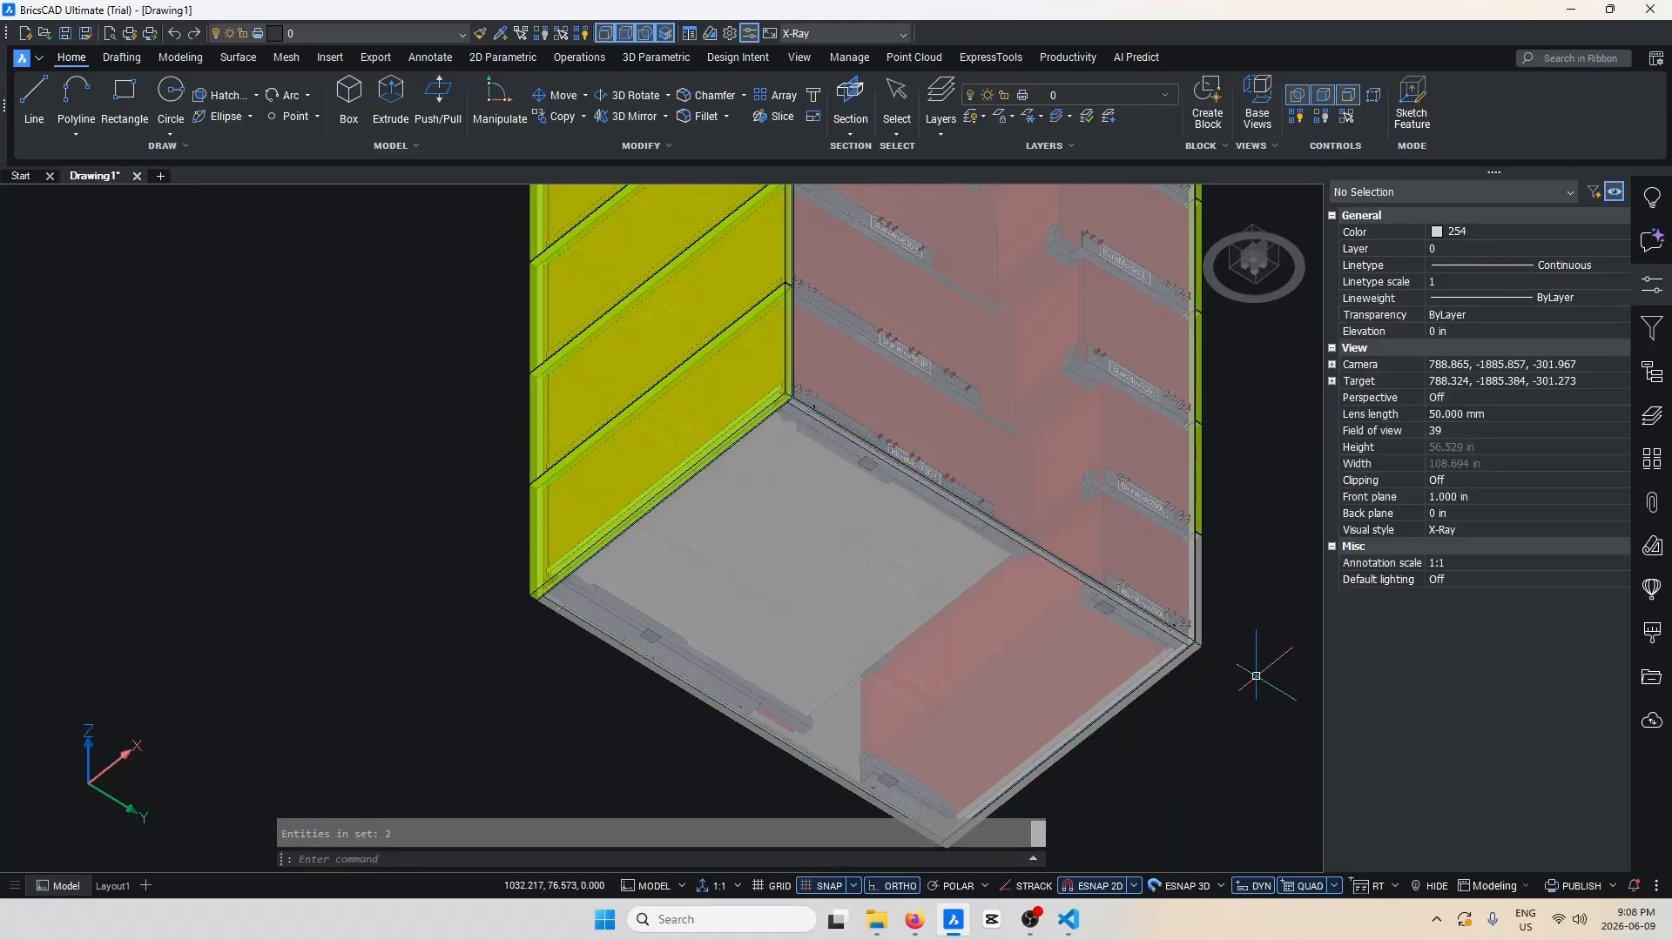
# Inspect the merged double-sided cabinet from its top, front and open side, including the gap between the opposing drawers.
pyautogui.scroll(-3, 790, 581)
pyautogui.keyDown('shift'); pyautogui.moveTo(776, 496); pyautogui.dragTo(757, 688, button='middle'); pyautogui.keyUp('shift')
pyautogui.scroll(-2, 720, 631)
pyautogui.scroll(3, 806, 277)
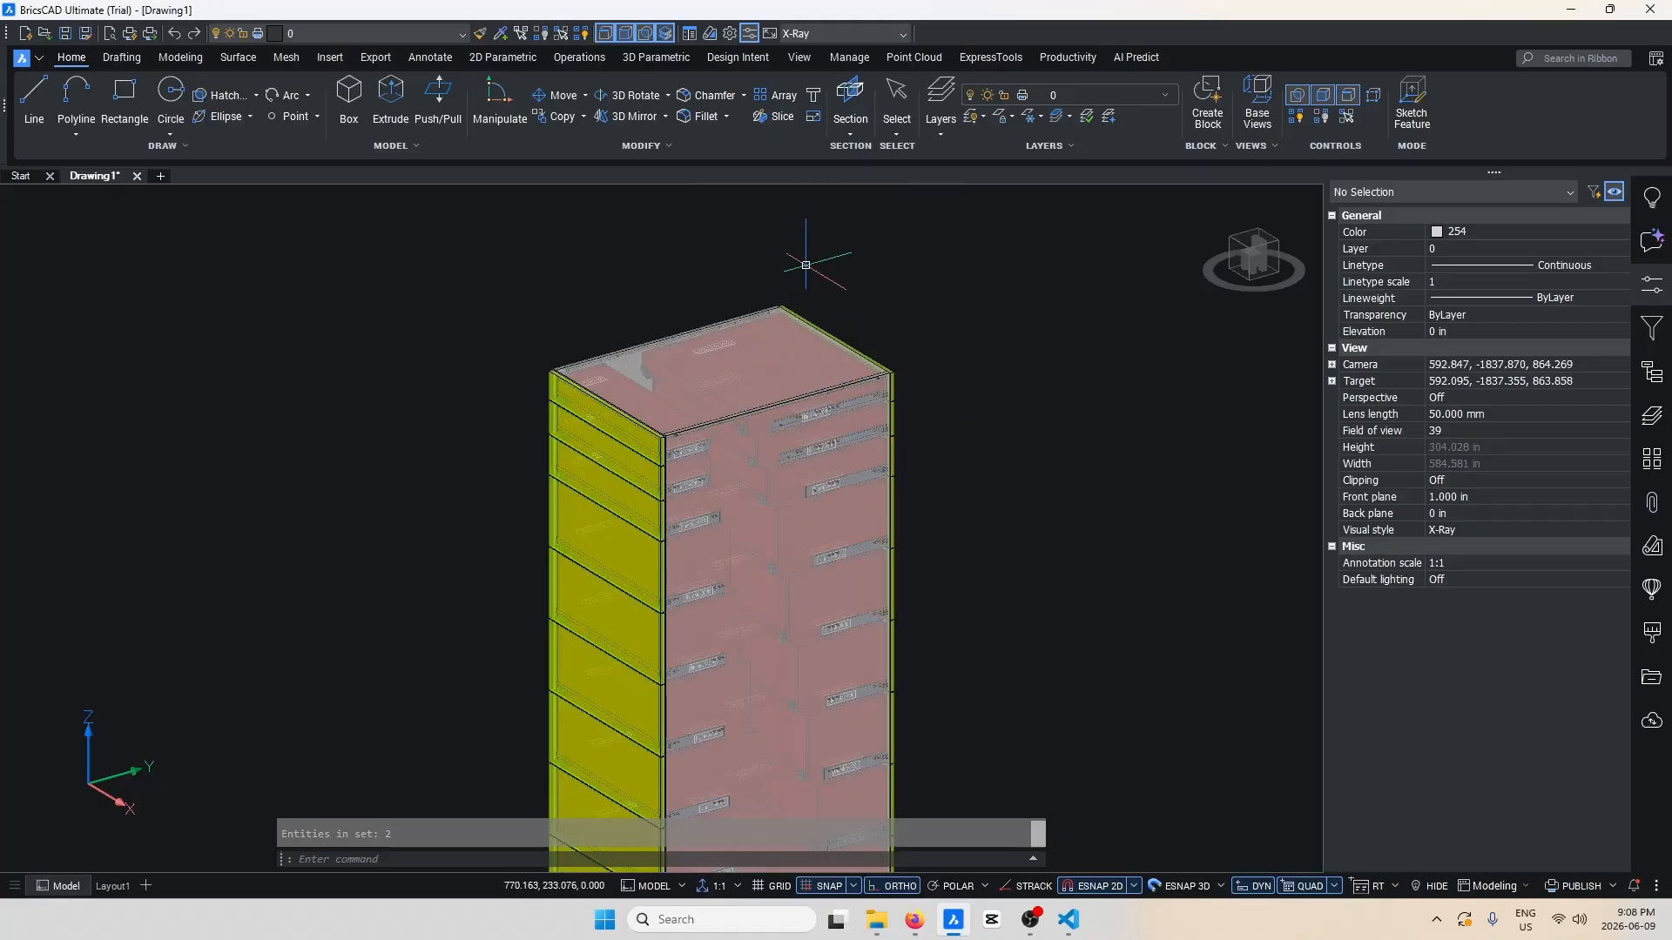
pyautogui.keyDown('shift'); pyautogui.moveTo(908, 383); pyautogui.dragTo(977, 352, button='middle'); pyautogui.keyUp('shift')
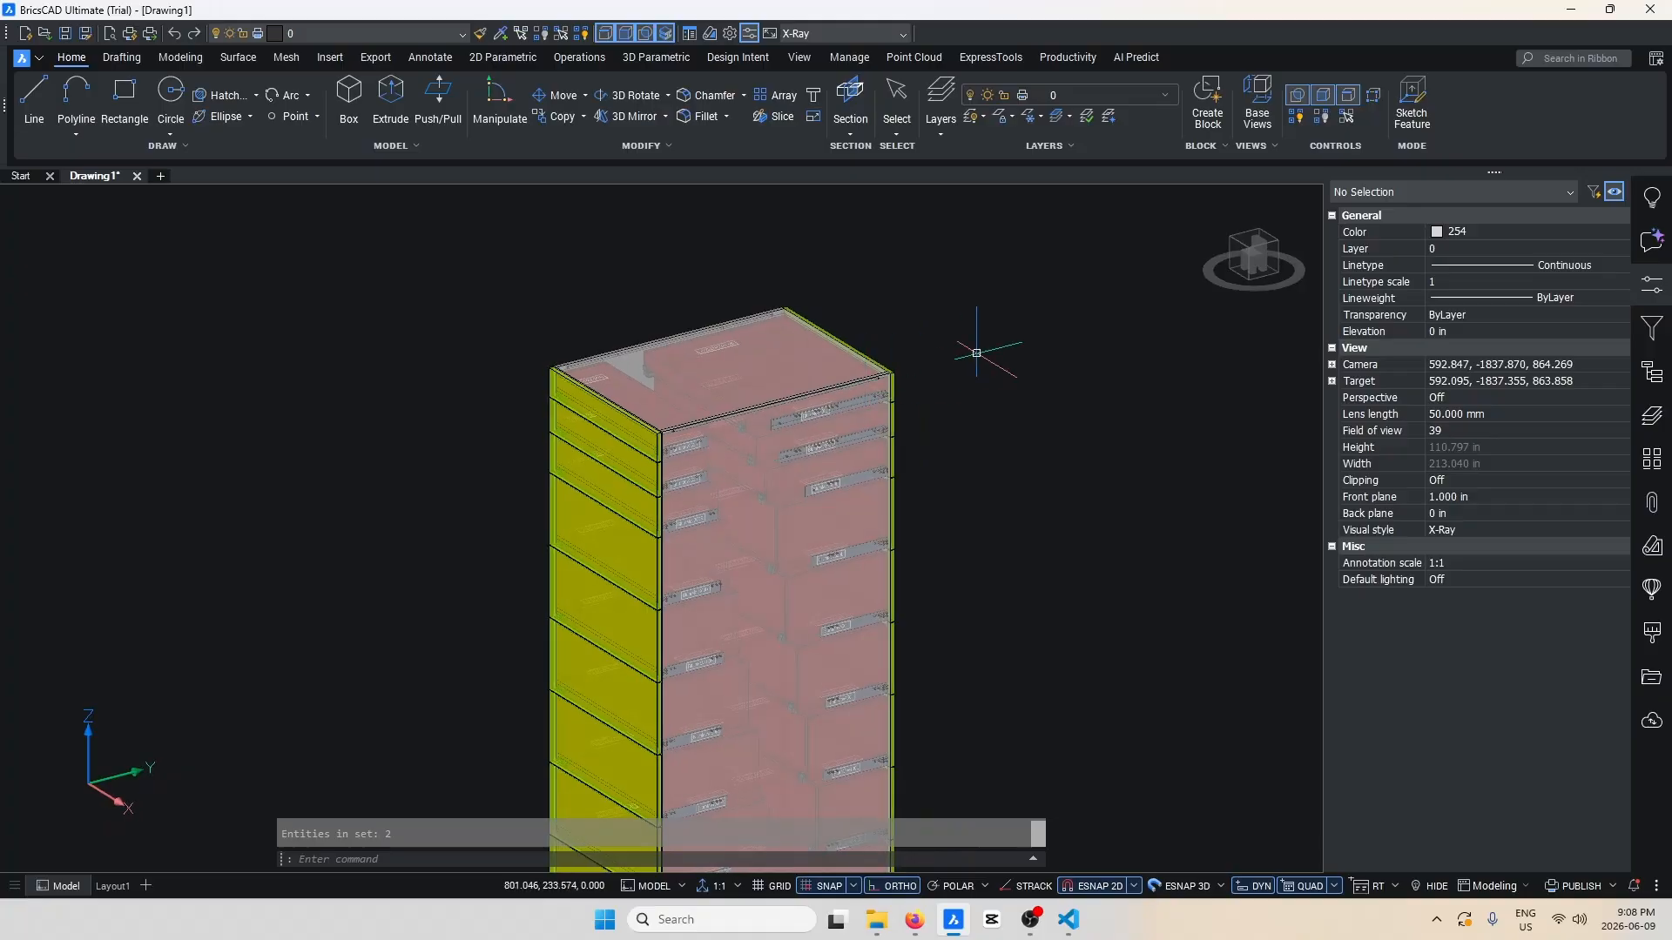
pyautogui.scroll(-2, 977, 352)
pyautogui.keyDown('shift'); pyautogui.moveTo(990, 459); pyautogui.dragTo(792, 463, button='middle'); pyautogui.keyUp('shift')
pyautogui.keyDown('shift'); pyautogui.moveTo(675, 471); pyautogui.dragTo(640, 471, button='middle'); pyautogui.keyUp('shift')
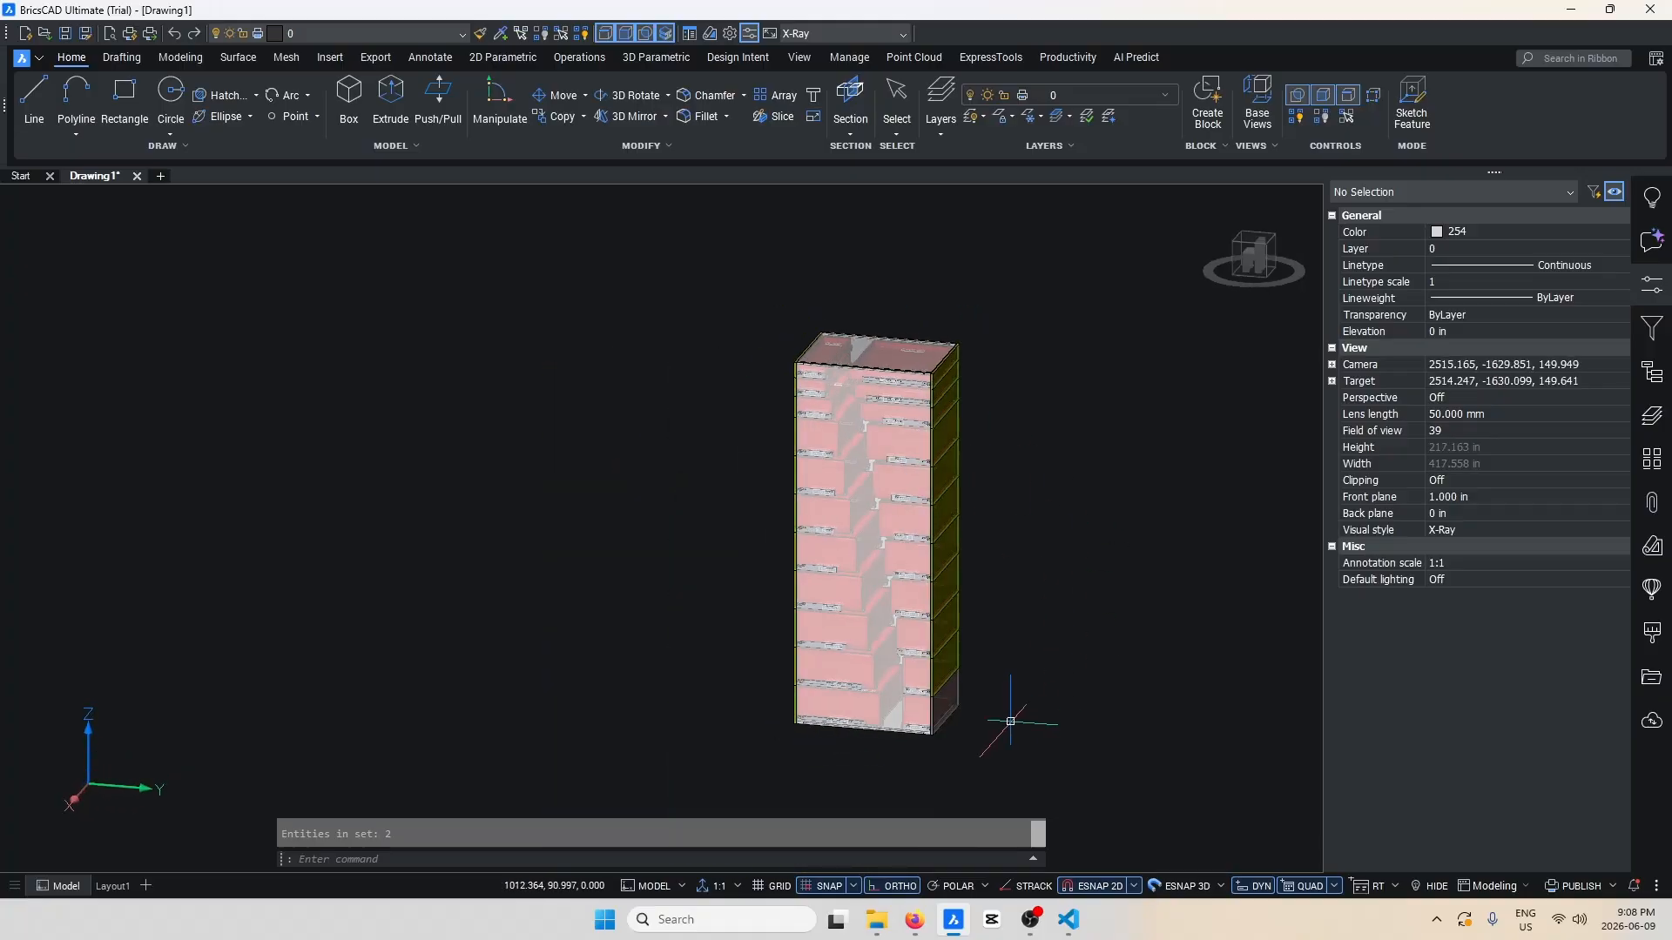
pyautogui.scroll(2, 942, 364)
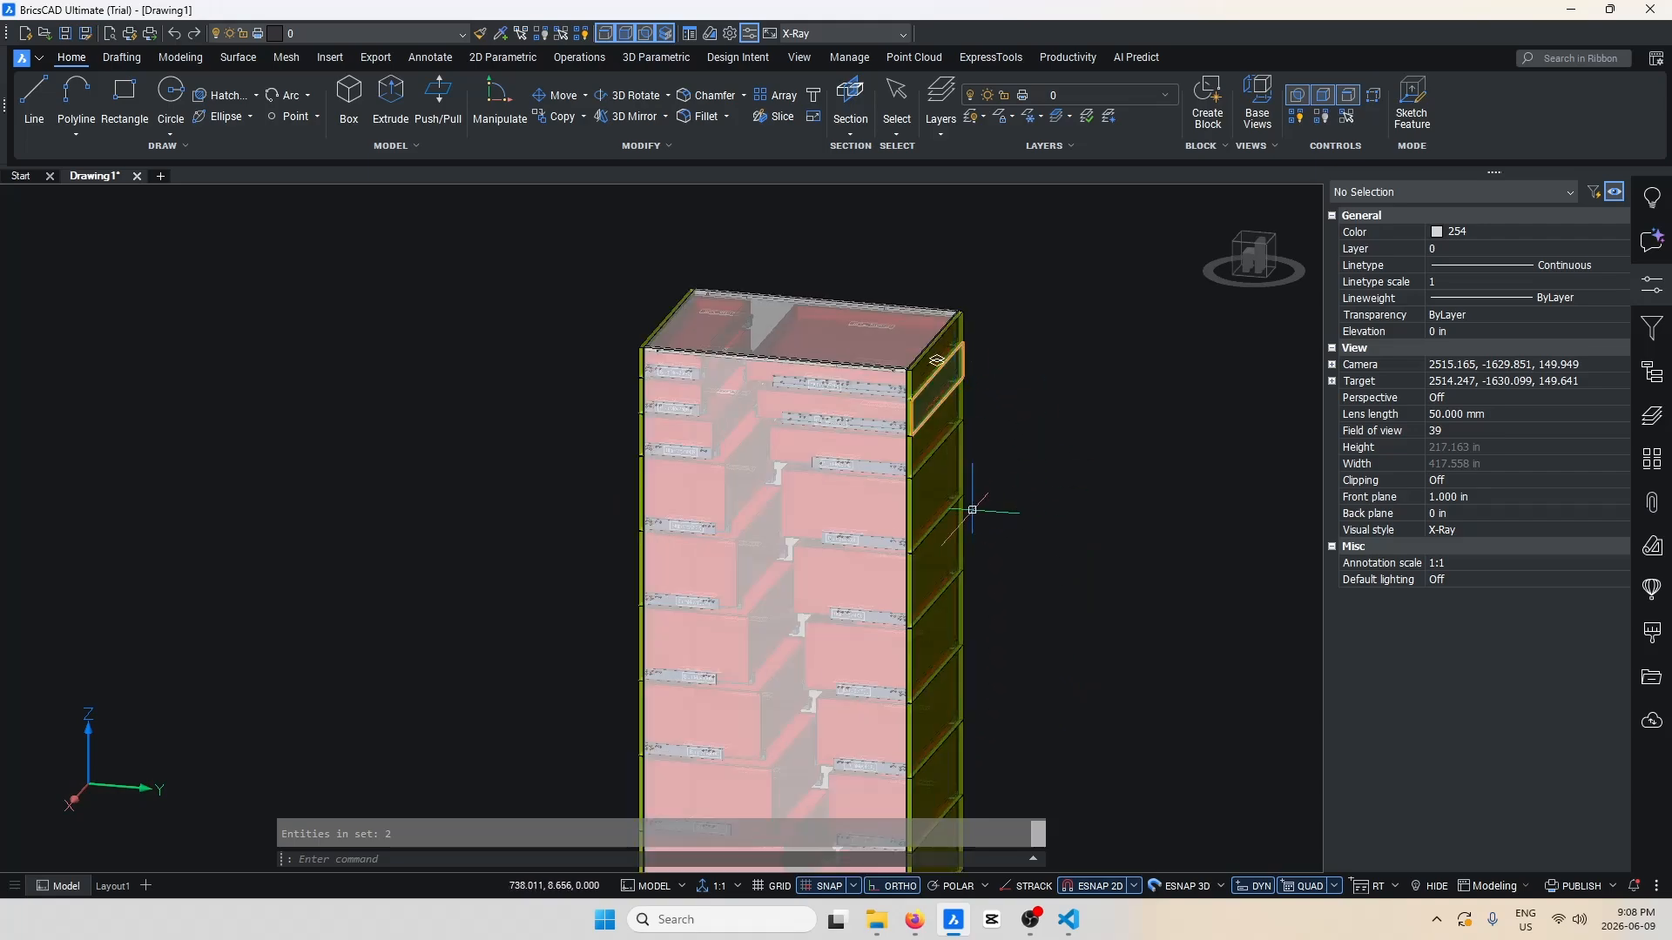
pyautogui.scroll(-1, 734, 468)
pyautogui.moveTo(874, 508); pyautogui.dragTo(690, 422, button='middle')
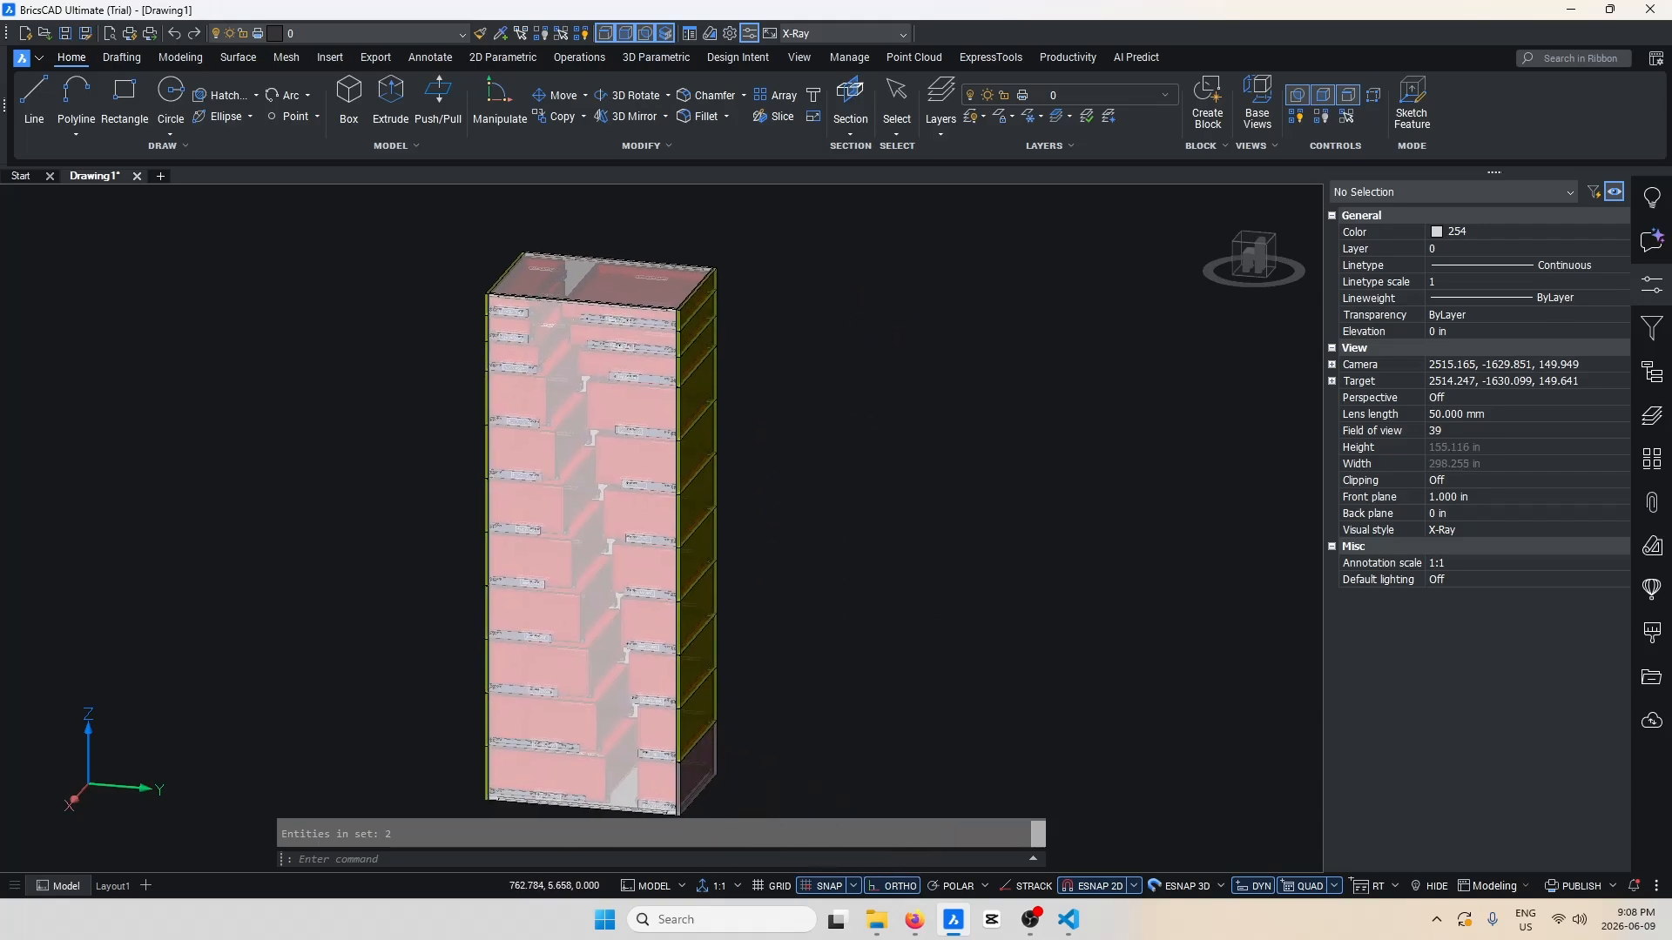
pyautogui.keyDown('shift'); pyautogui.moveTo(979, 522); pyautogui.dragTo(904, 520, button='middle'); pyautogui.keyUp('shift')
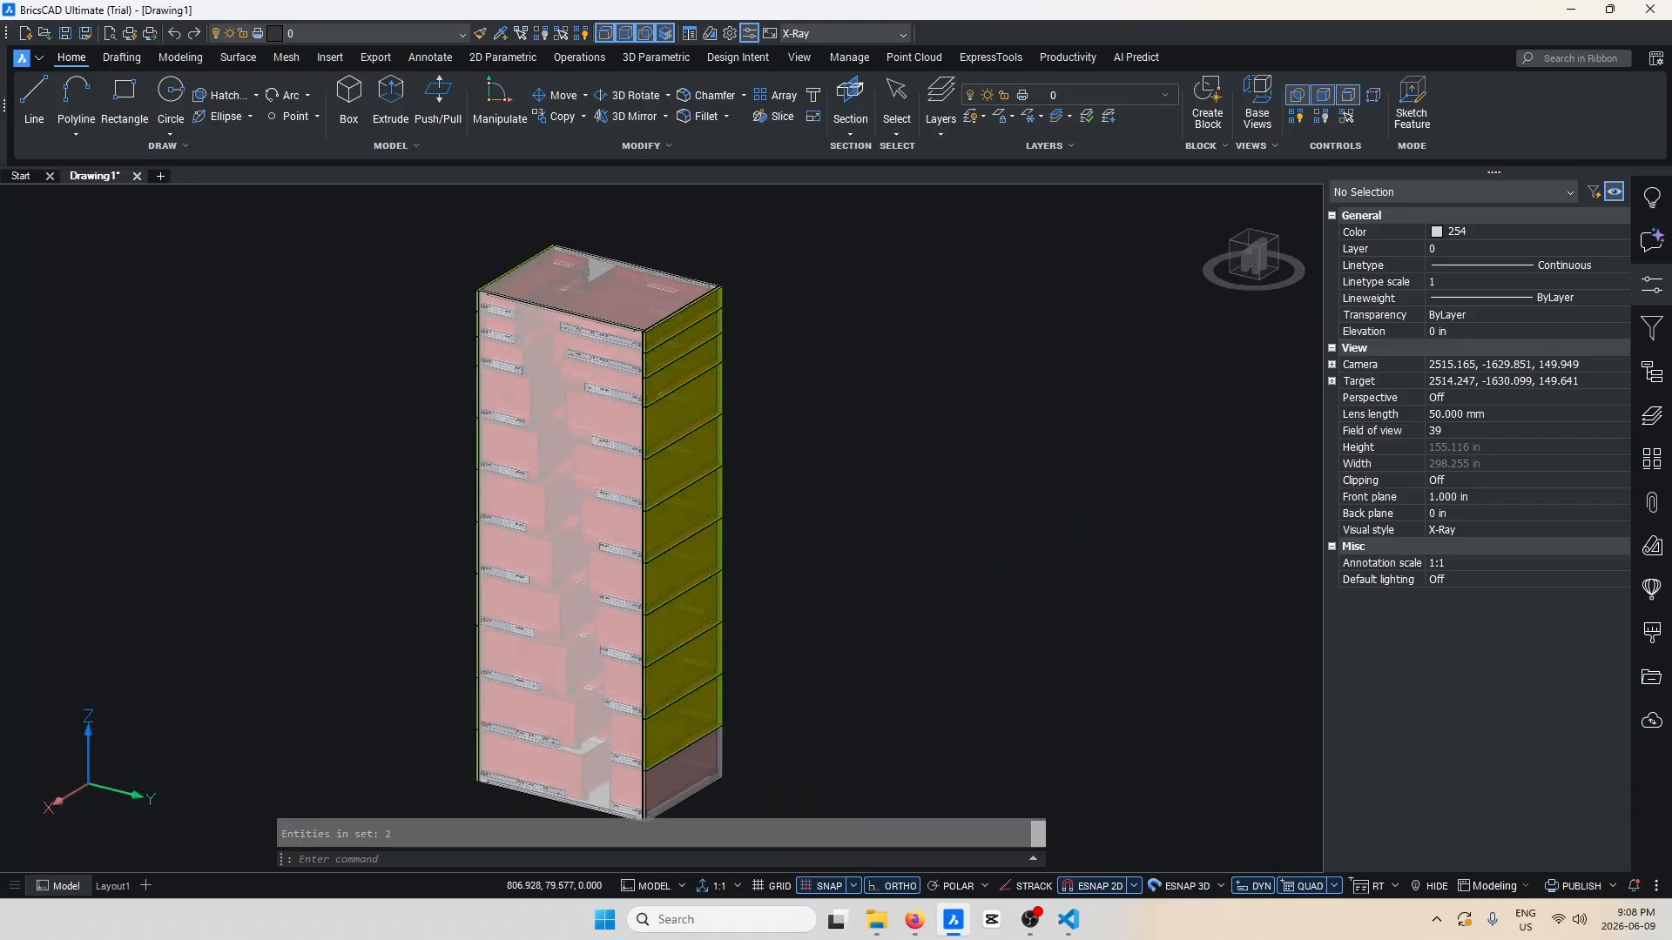
pyautogui.click(562, 450)
pyautogui.press('Escape')
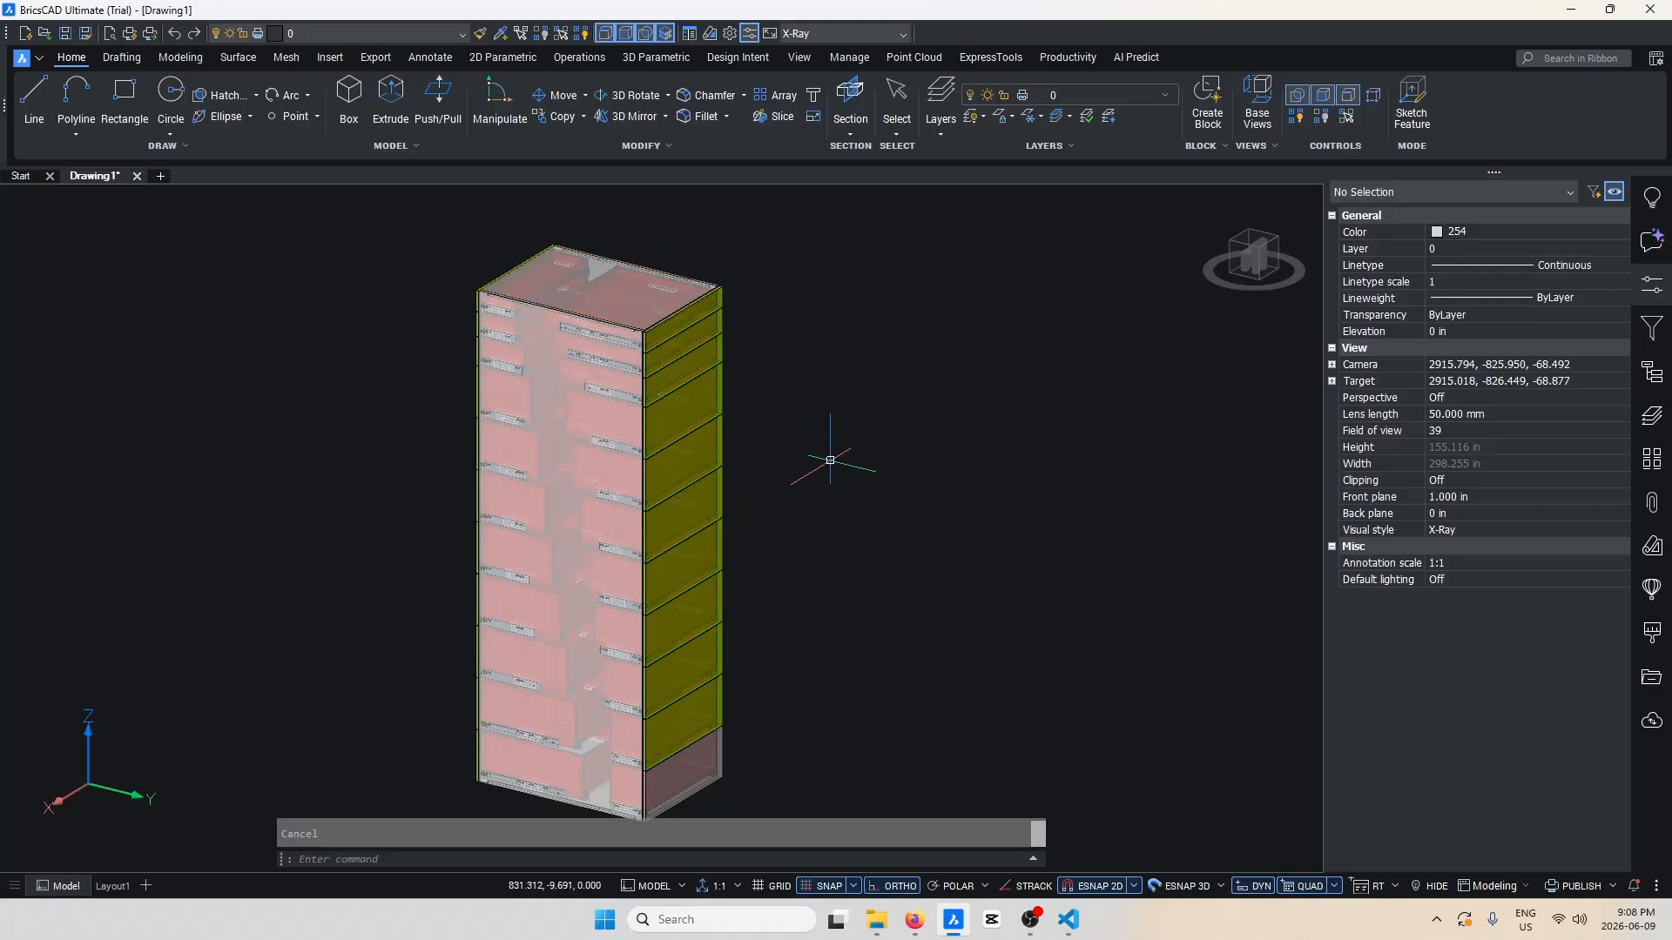
pyautogui.keyDown('shift'); pyautogui.moveTo(833, 458); pyautogui.dragTo(1010, 442, button='middle'); pyautogui.keyUp('shift')
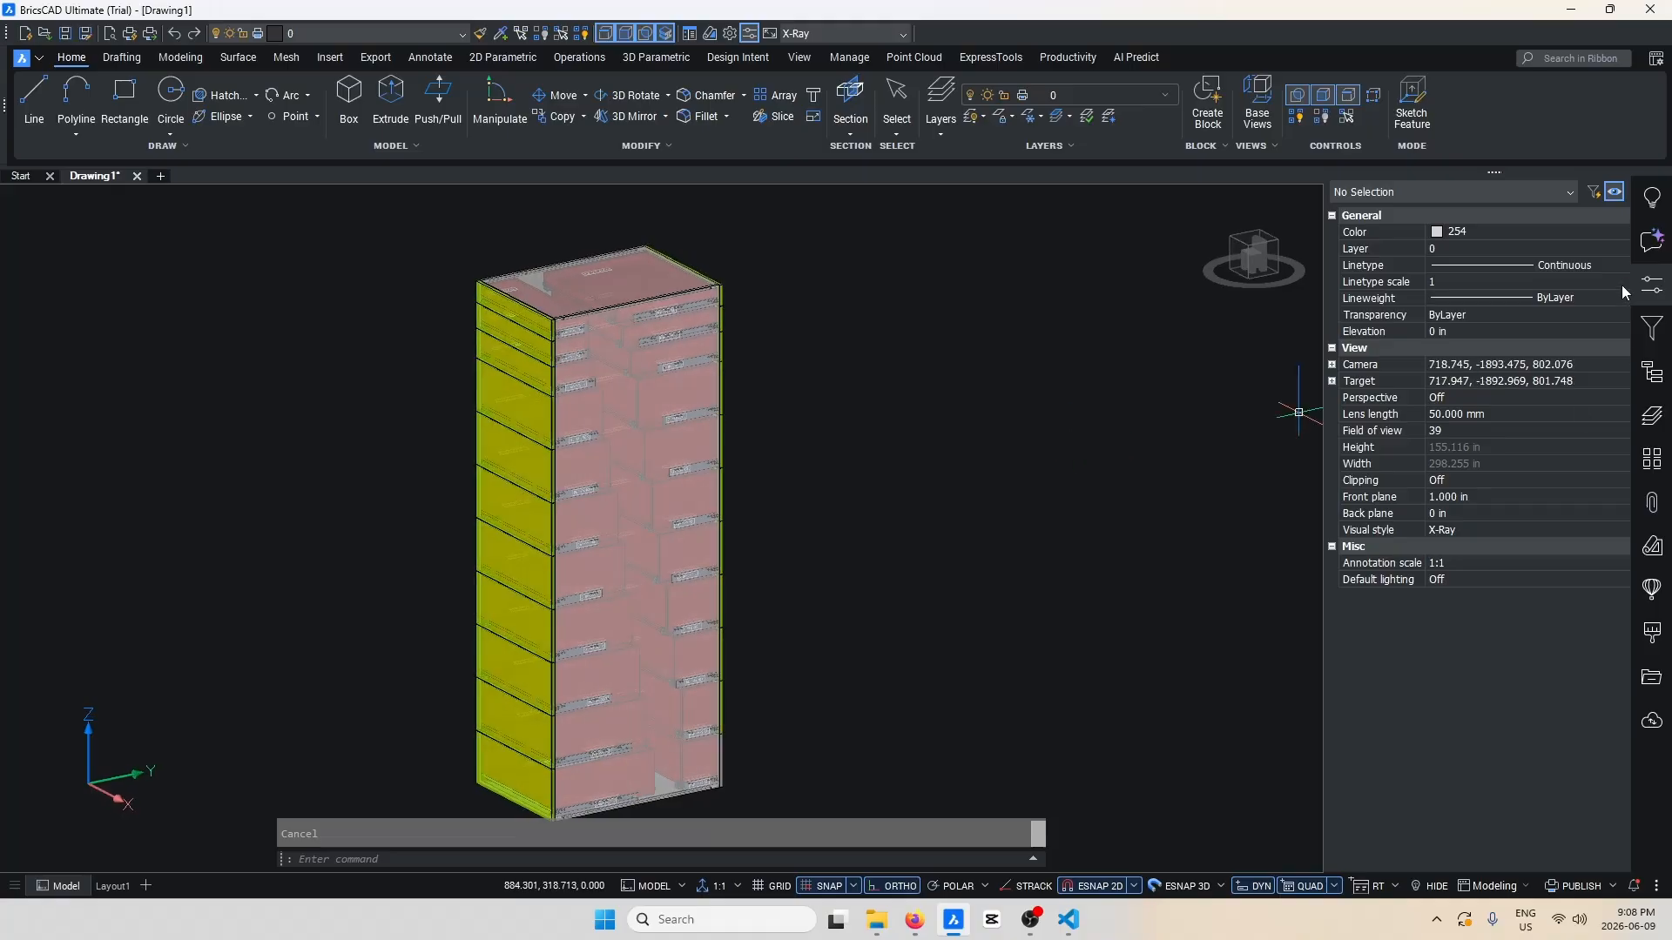
# Change the BoxParts layer colour to red.
pyautogui.click(1652, 416)
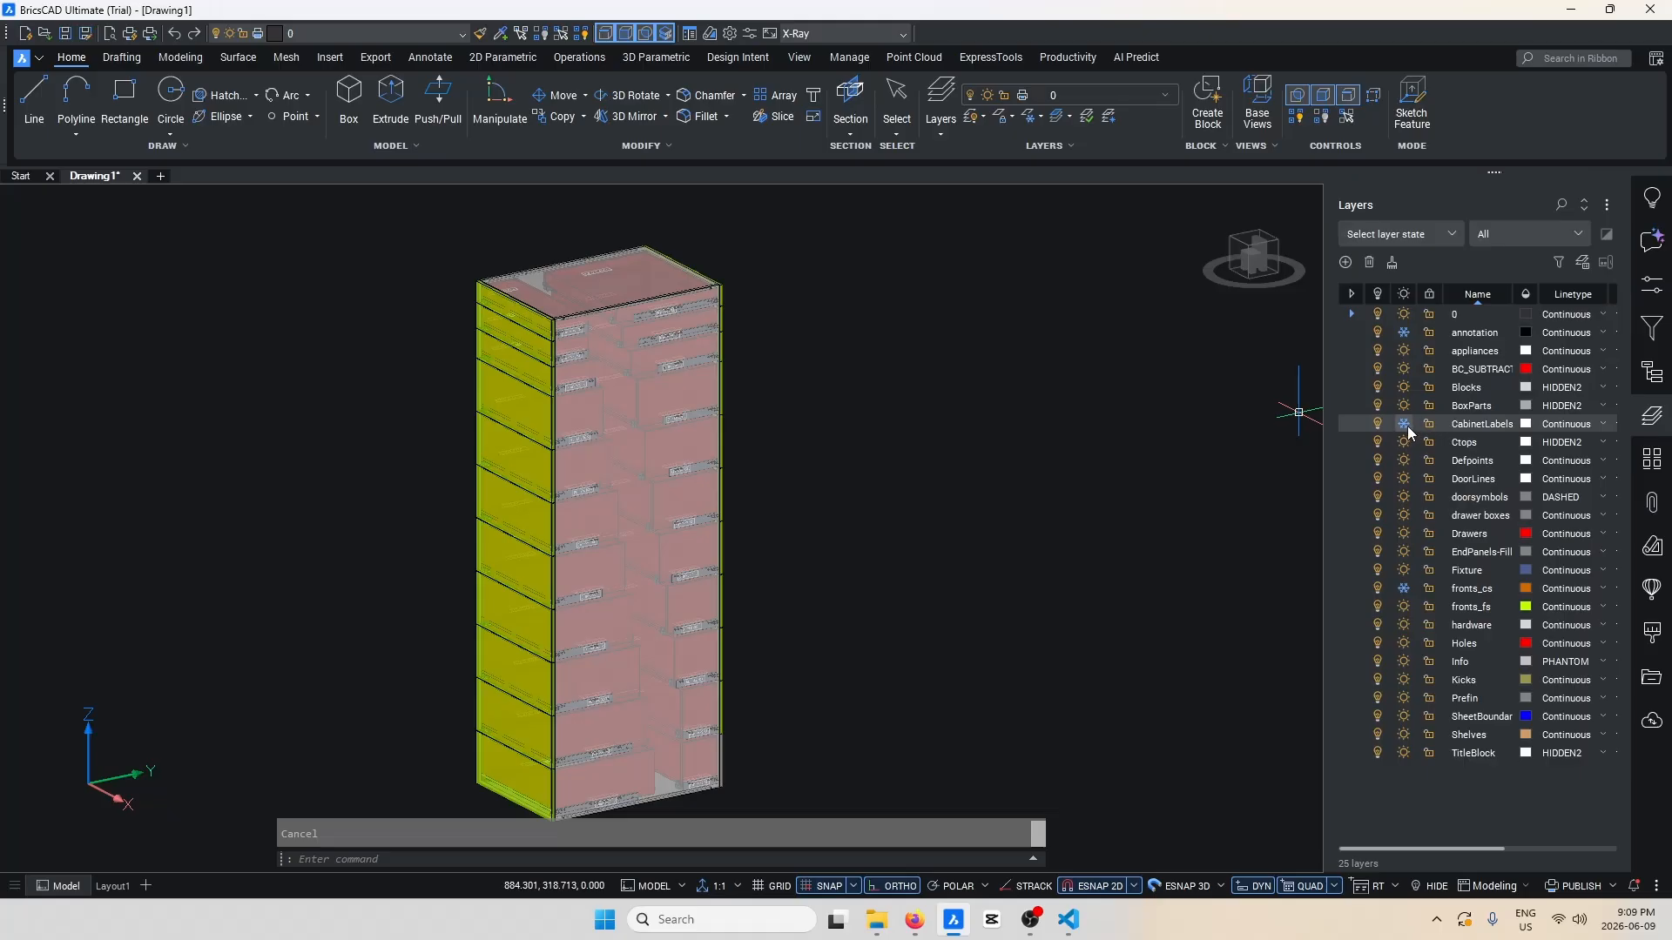
pyautogui.click(1527, 406)
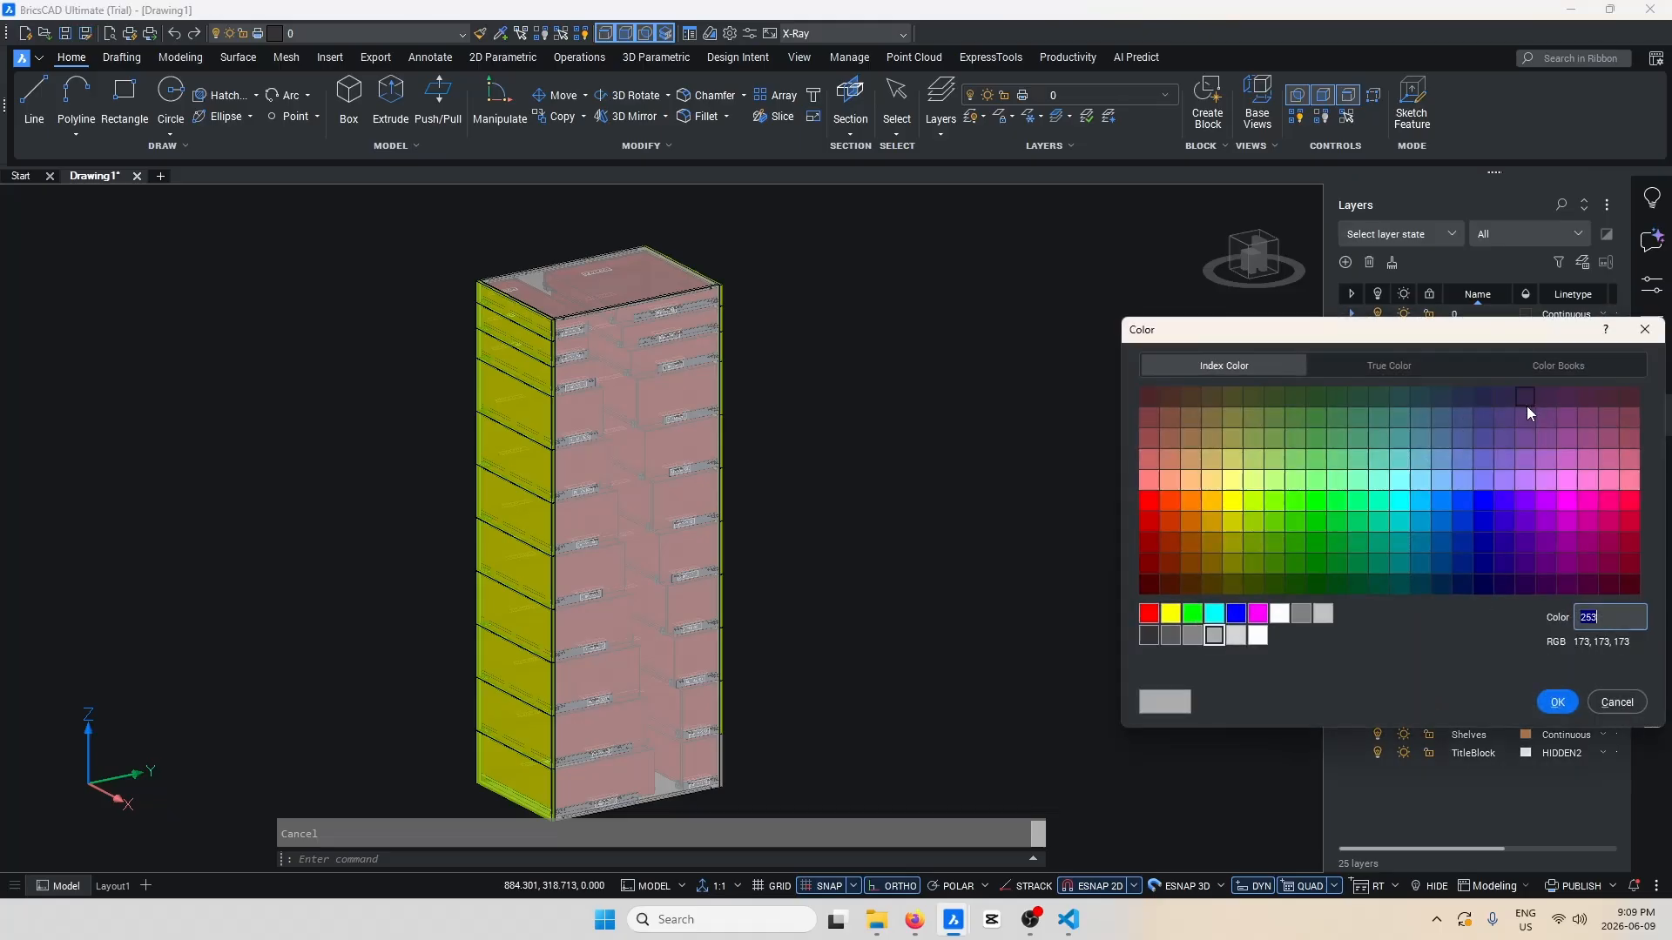
pyautogui.click(1150, 500)
pyautogui.click(1563, 703)
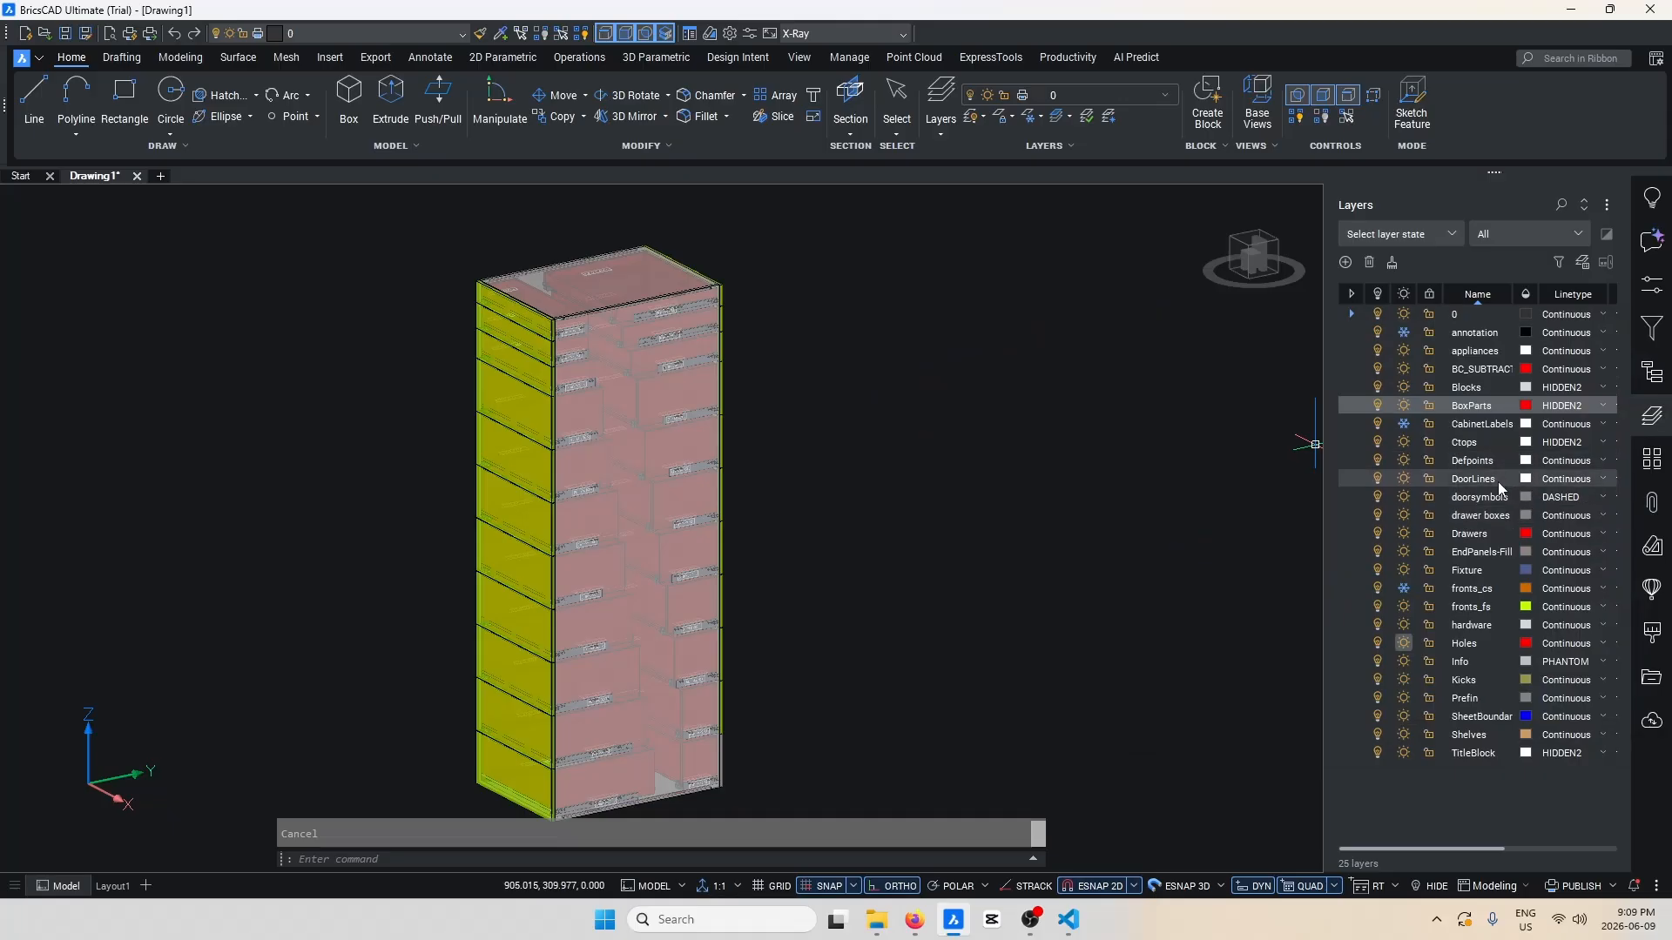
# Change the Drawers layer colour to yellow.
pyautogui.click(1524, 535)
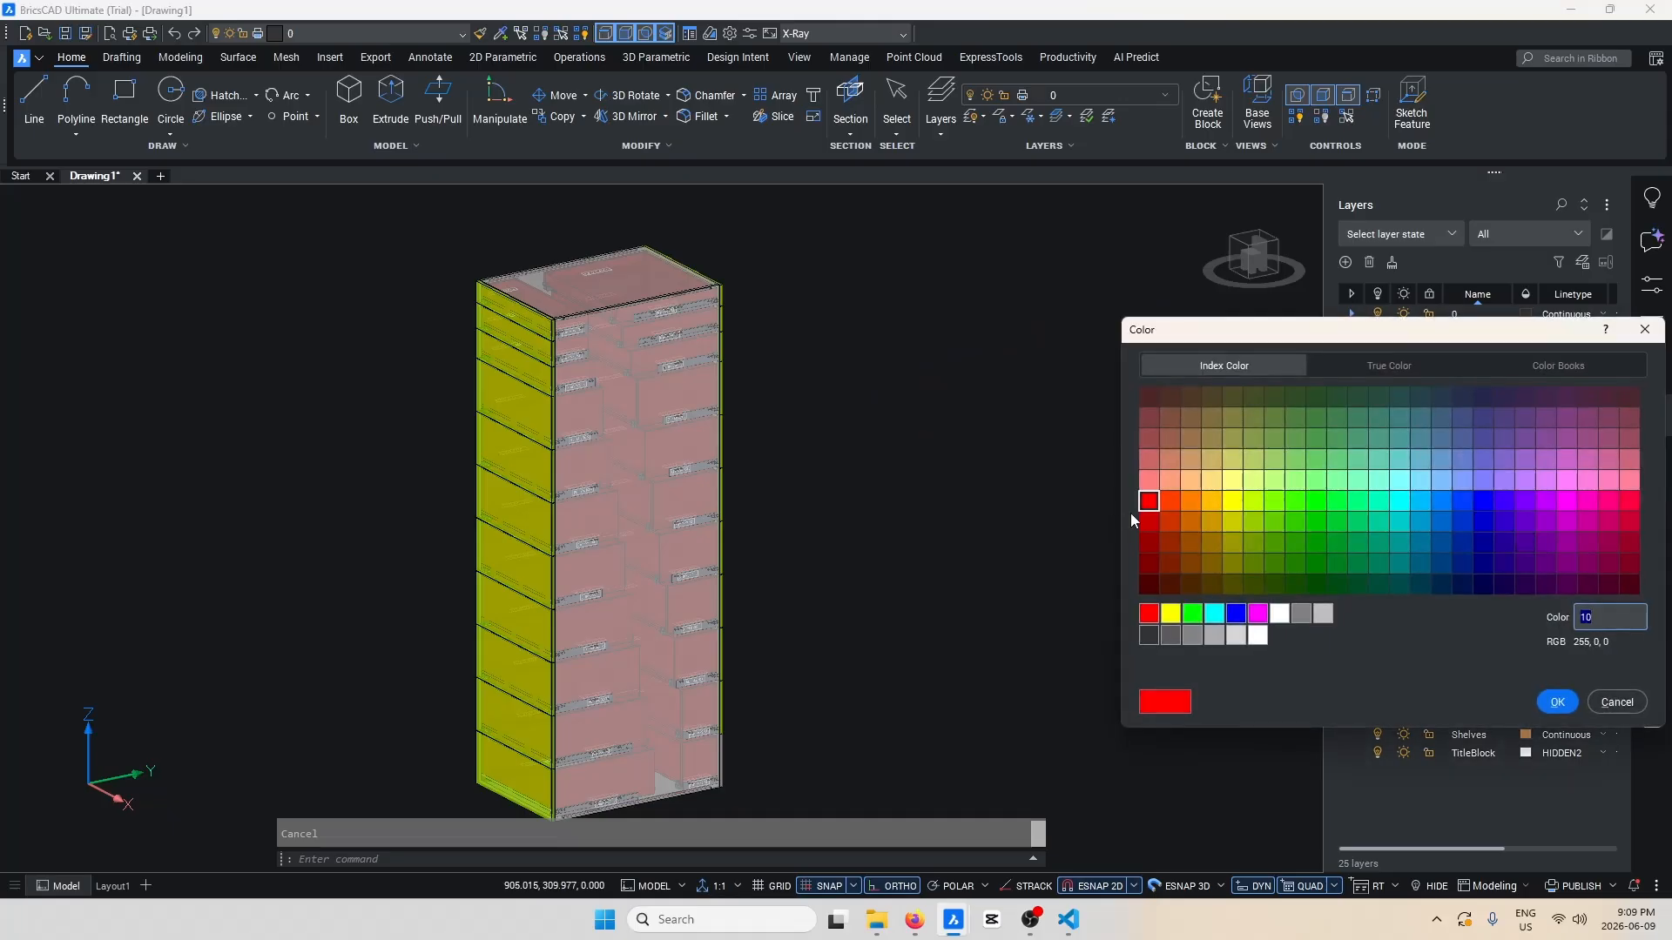
pyautogui.click(1236, 504)
pyautogui.click(1558, 703)
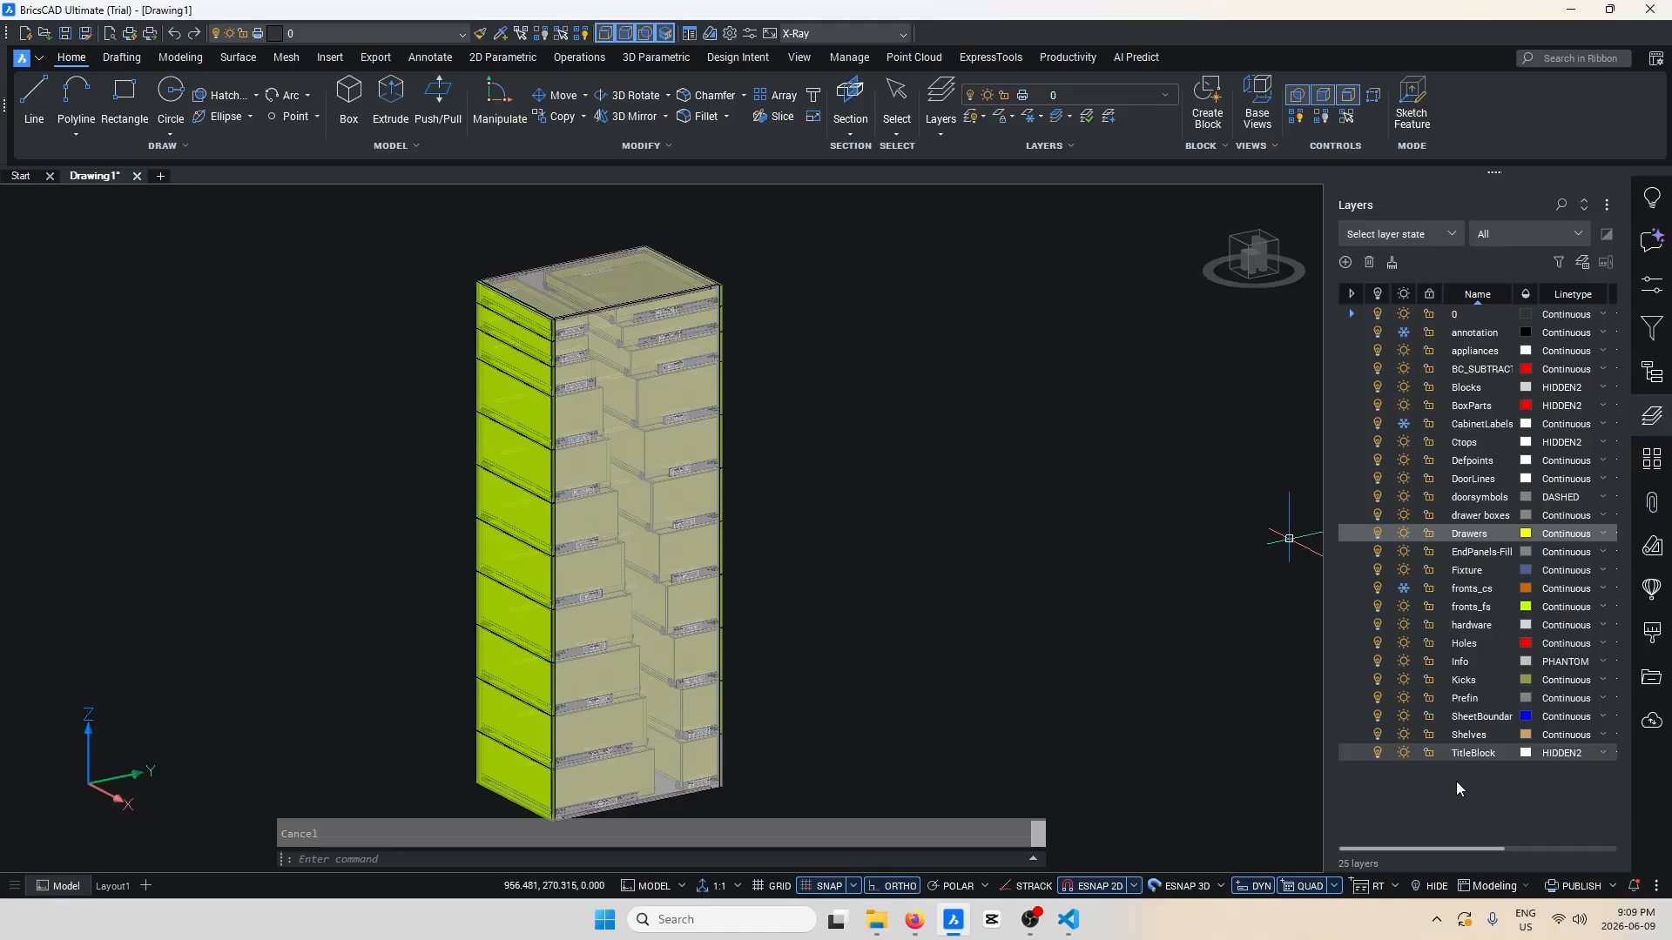
# Change the fronts_fs layer colour to light cyan, index 131.
pyautogui.click(1525, 606)
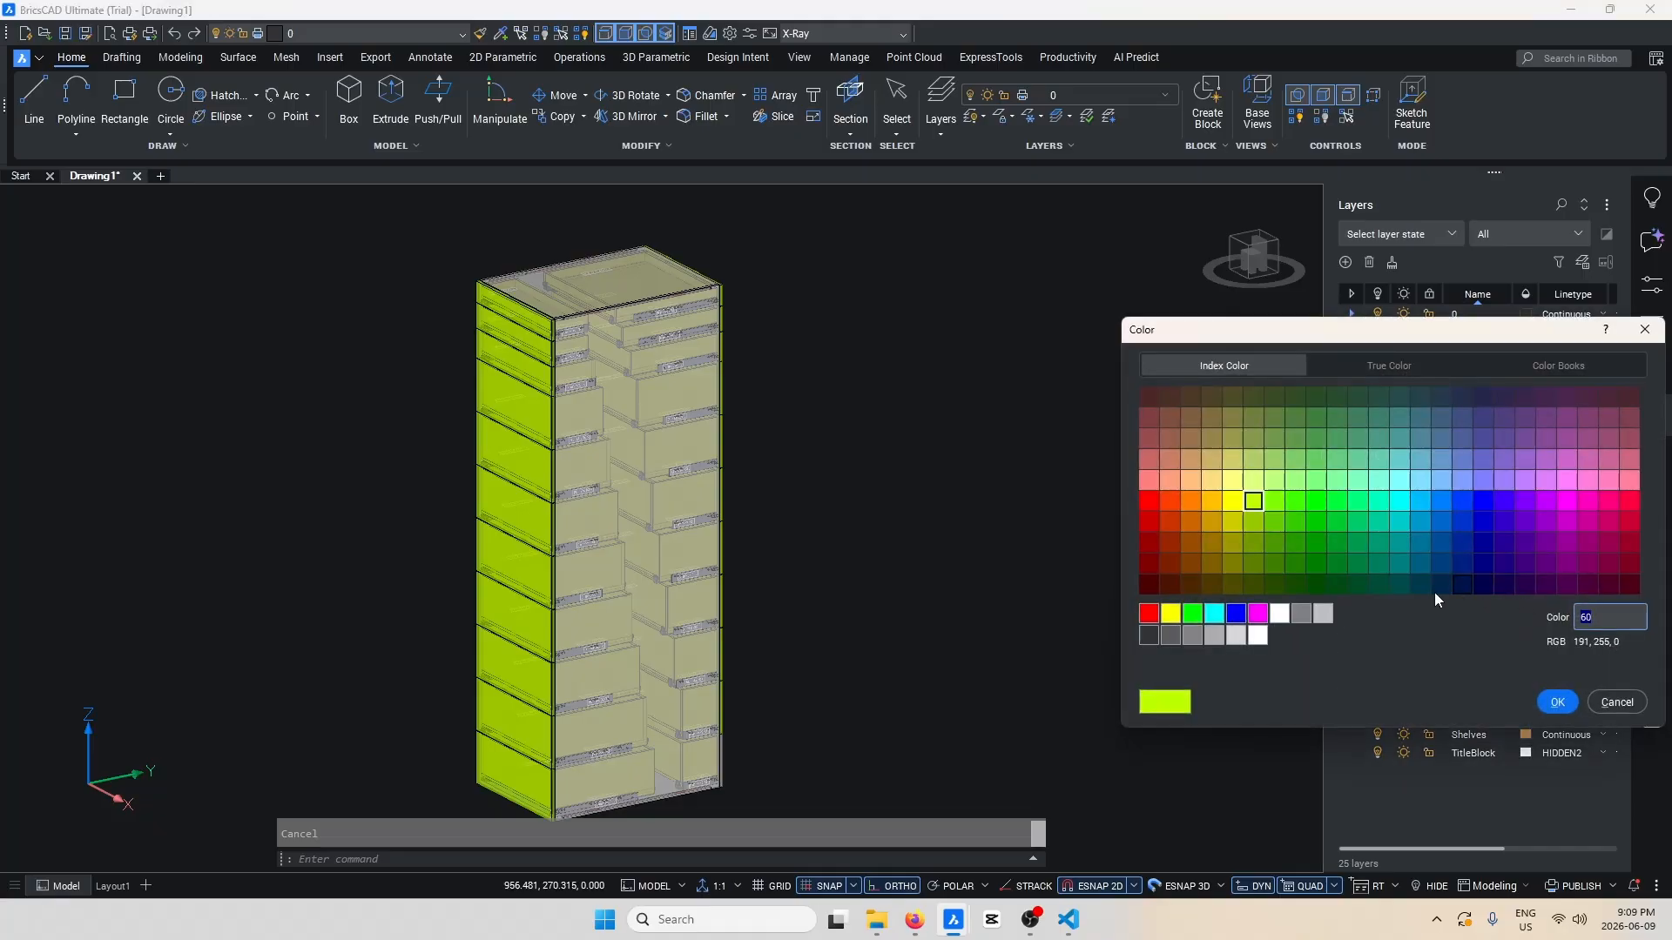
pyautogui.click(1404, 481)
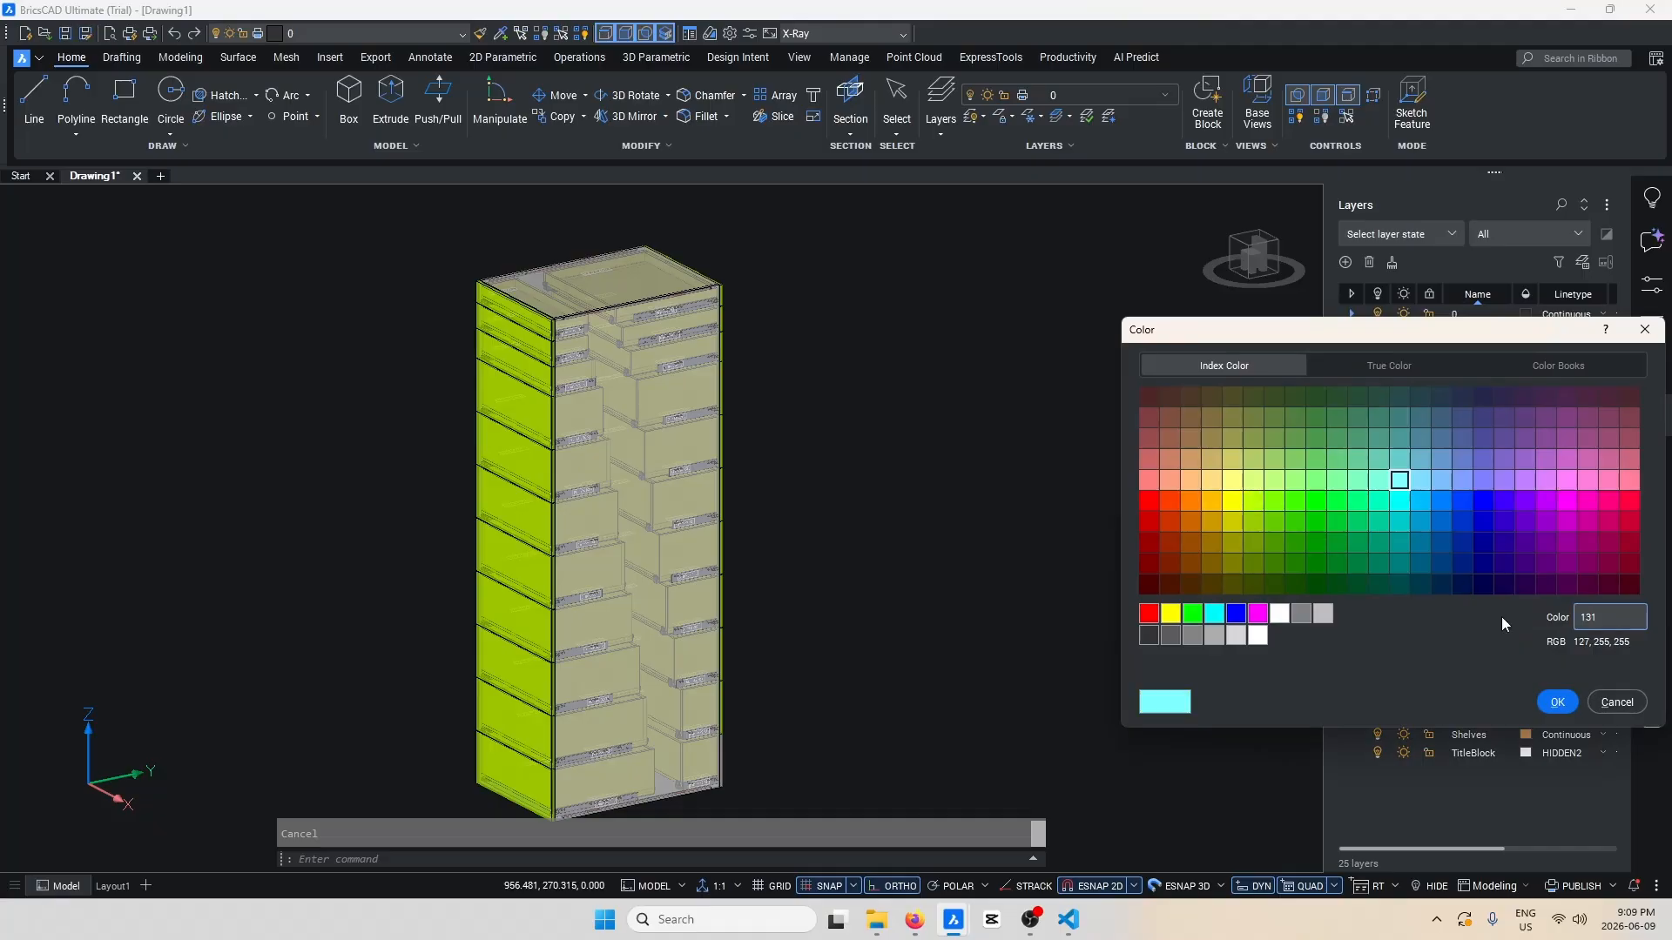
pyautogui.click(1555, 702)
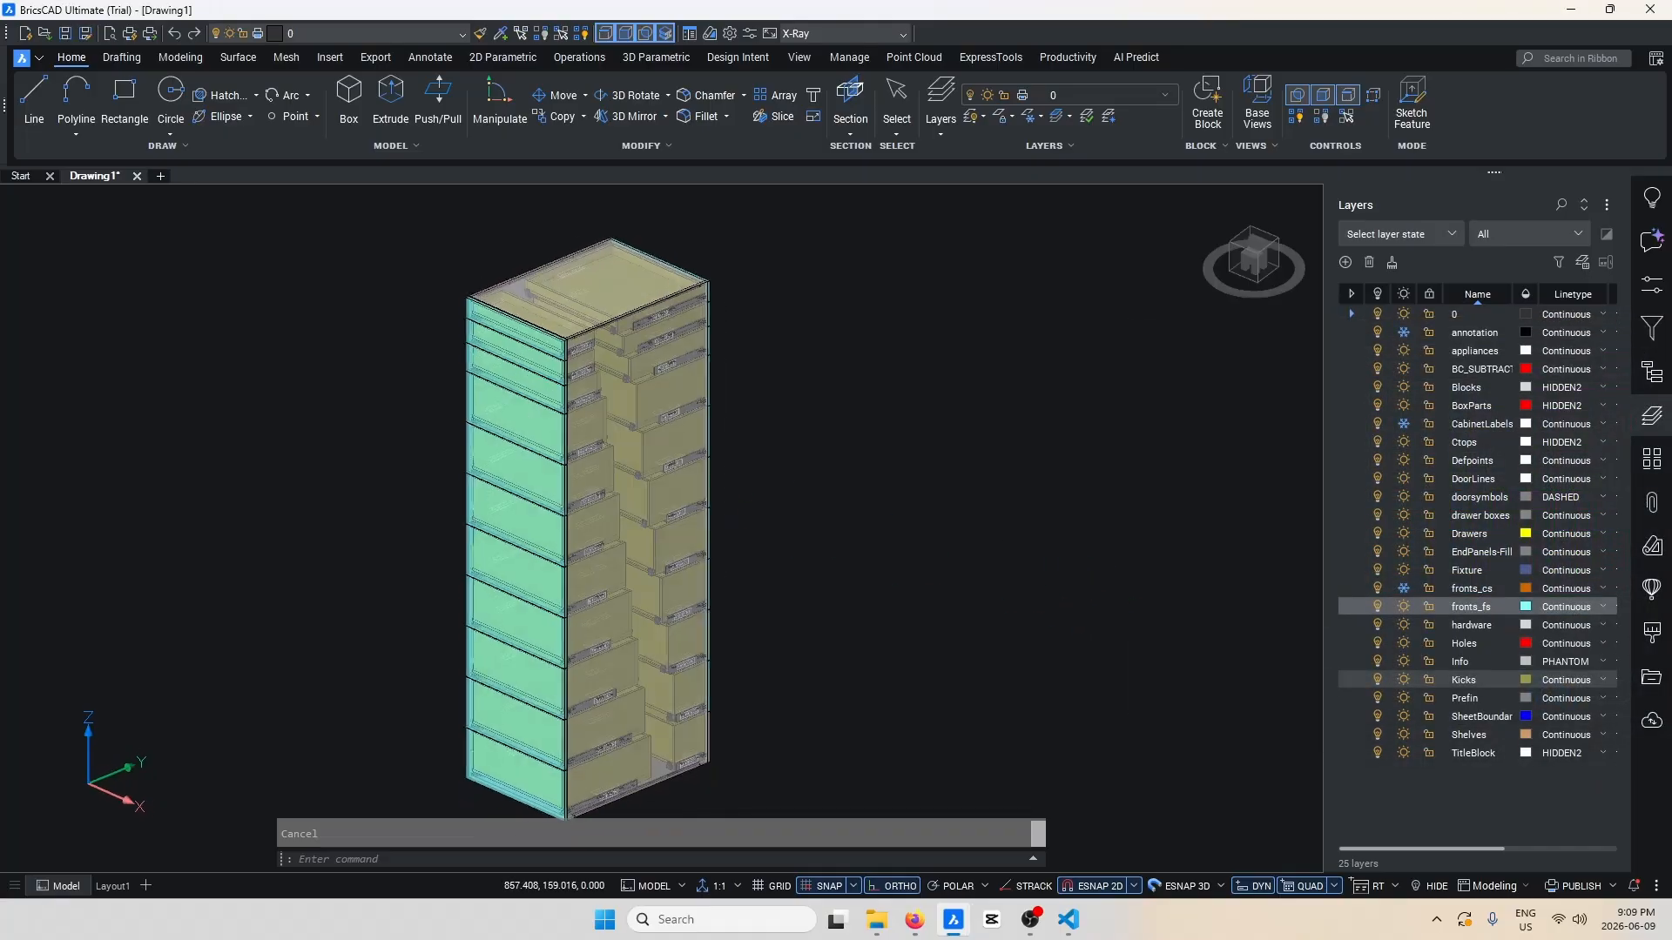
# Draw two circles beside the base of the cabinet's drawer side, with radii of about 3 in and 1.8 in.
pyautogui.keyDown('shift'); pyautogui.moveTo(599, 465); pyautogui.dragTo(420, 445, button='middle'); pyautogui.keyUp('shift')
pyautogui.scroll(-4, 583, 458)
pyautogui.click(162, 98)
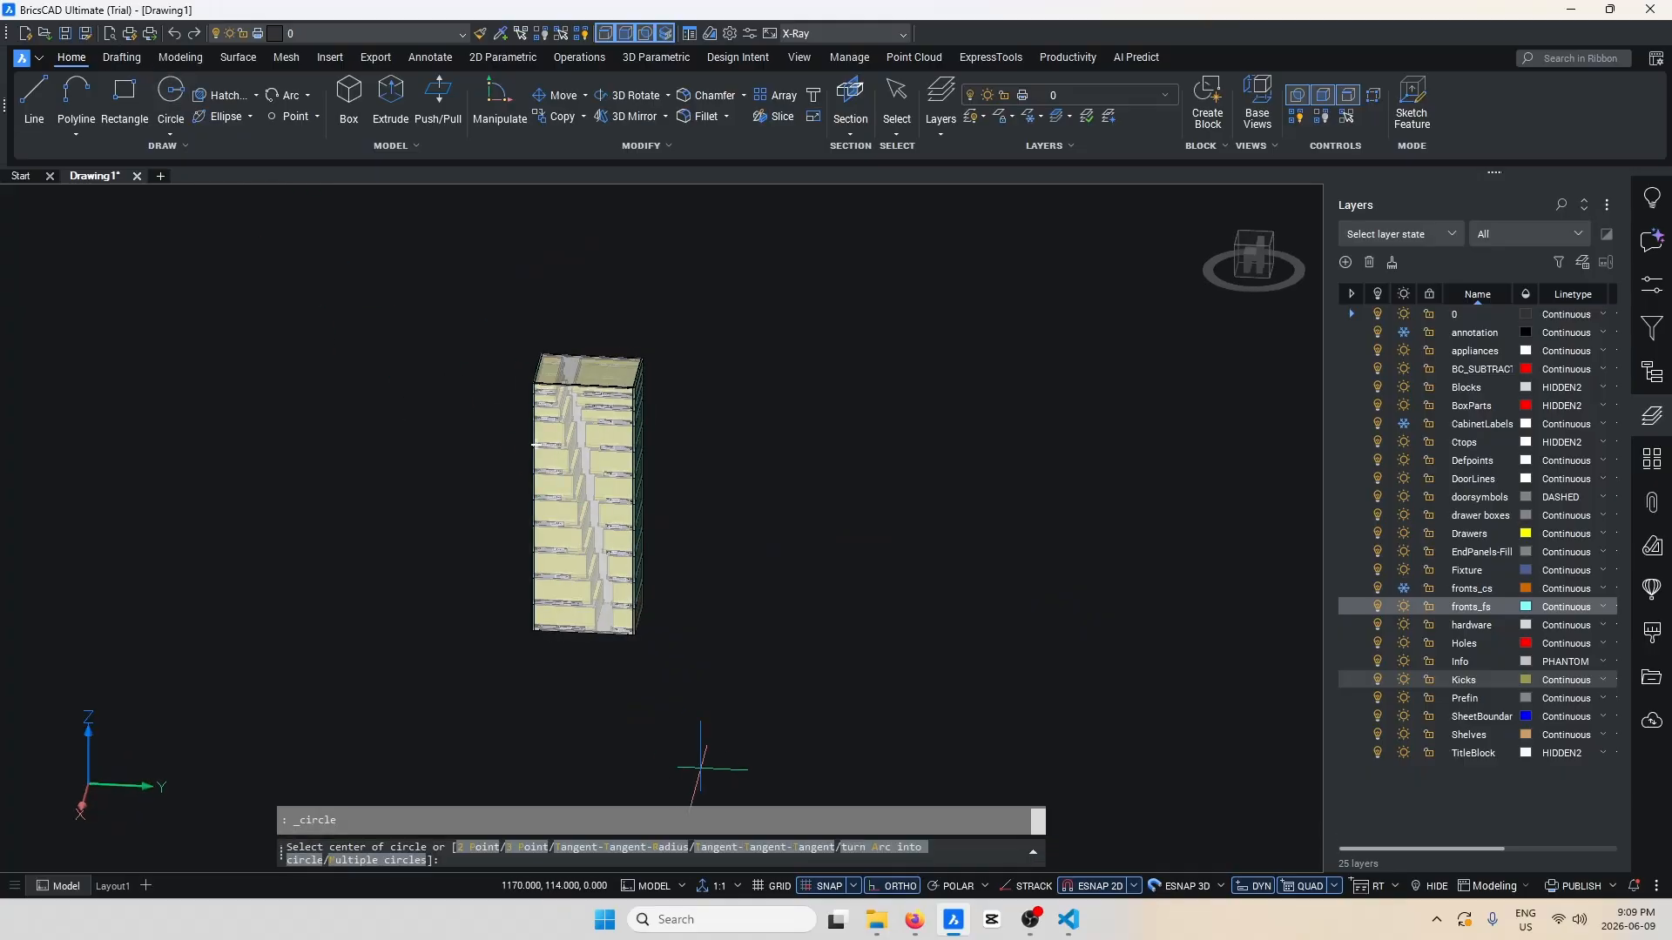
pyautogui.scroll(3, 560, 728)
pyautogui.click(561, 683)
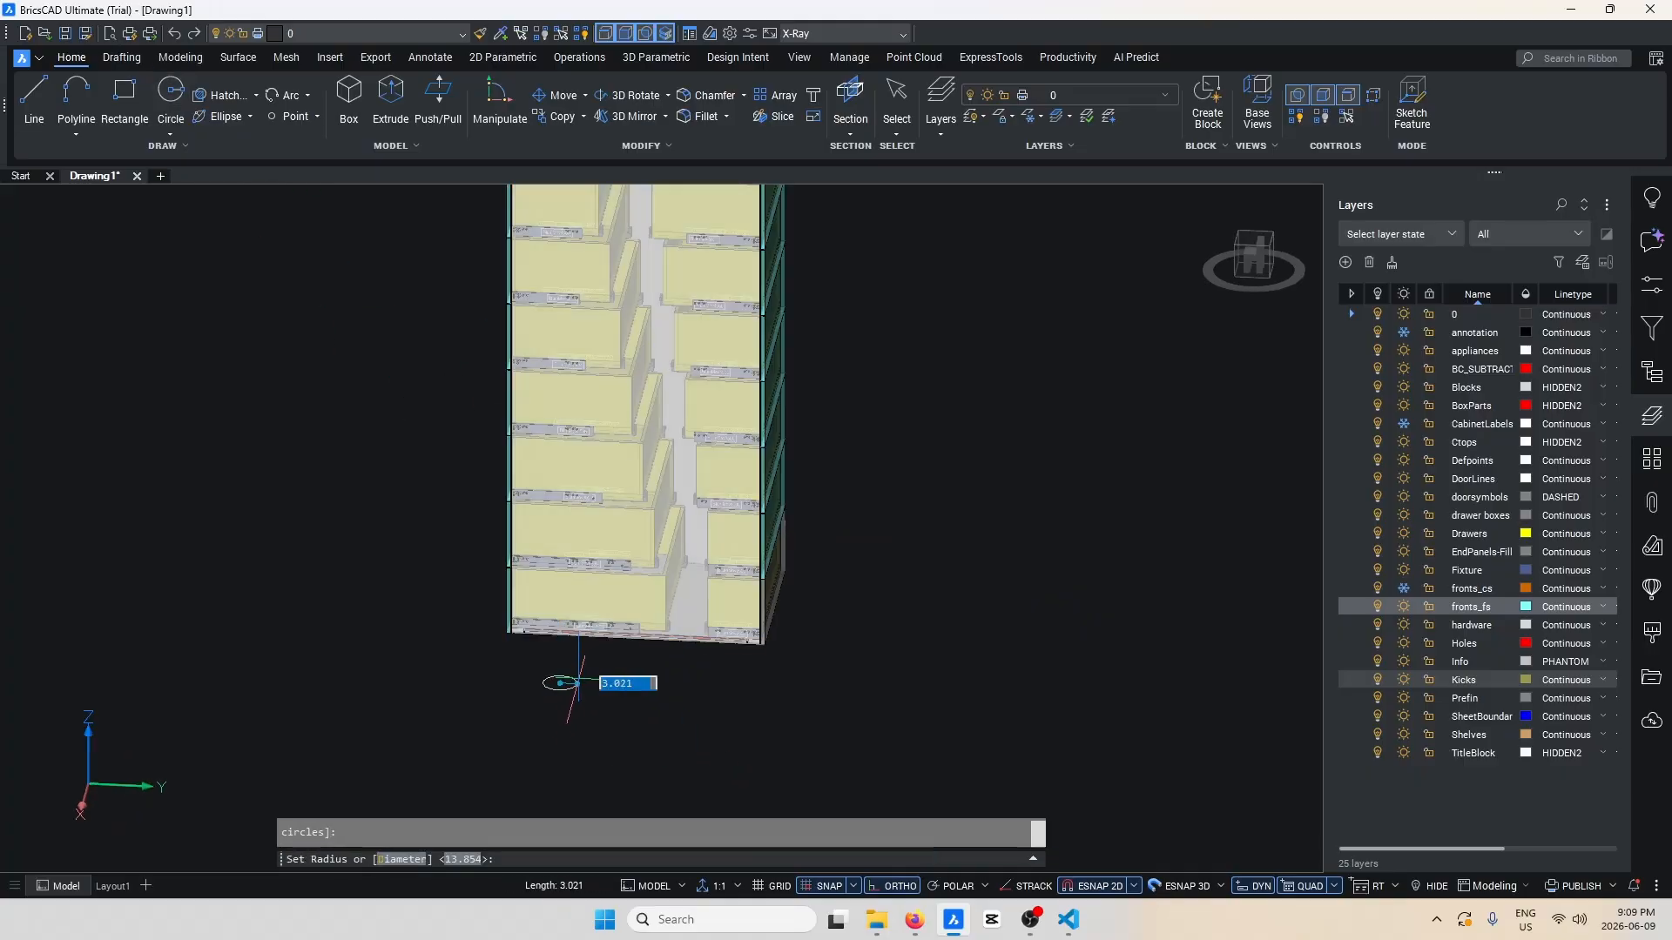
pyautogui.click(557, 685)
pyautogui.press('Return')
pyautogui.click(633, 714)
pyautogui.click(638, 712)
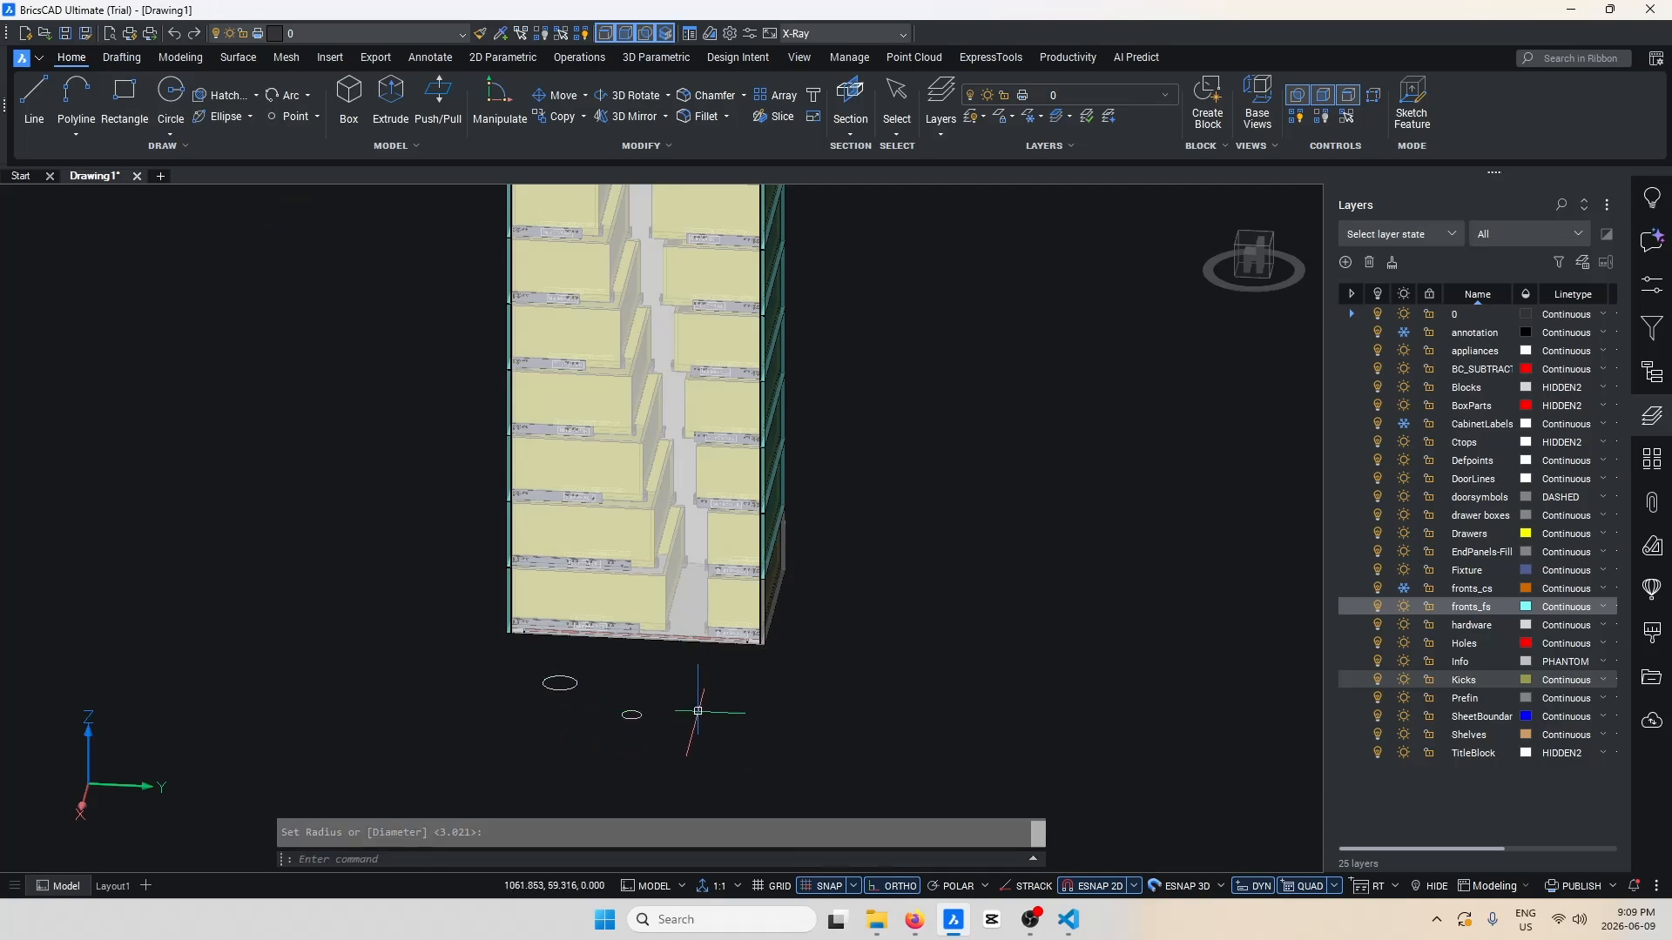
# Add two larger circles near the first two, with radii of about 5.3 in and 9 in.
pyautogui.press('Return')
pyautogui.click(713, 712)
pyautogui.click(697, 684)
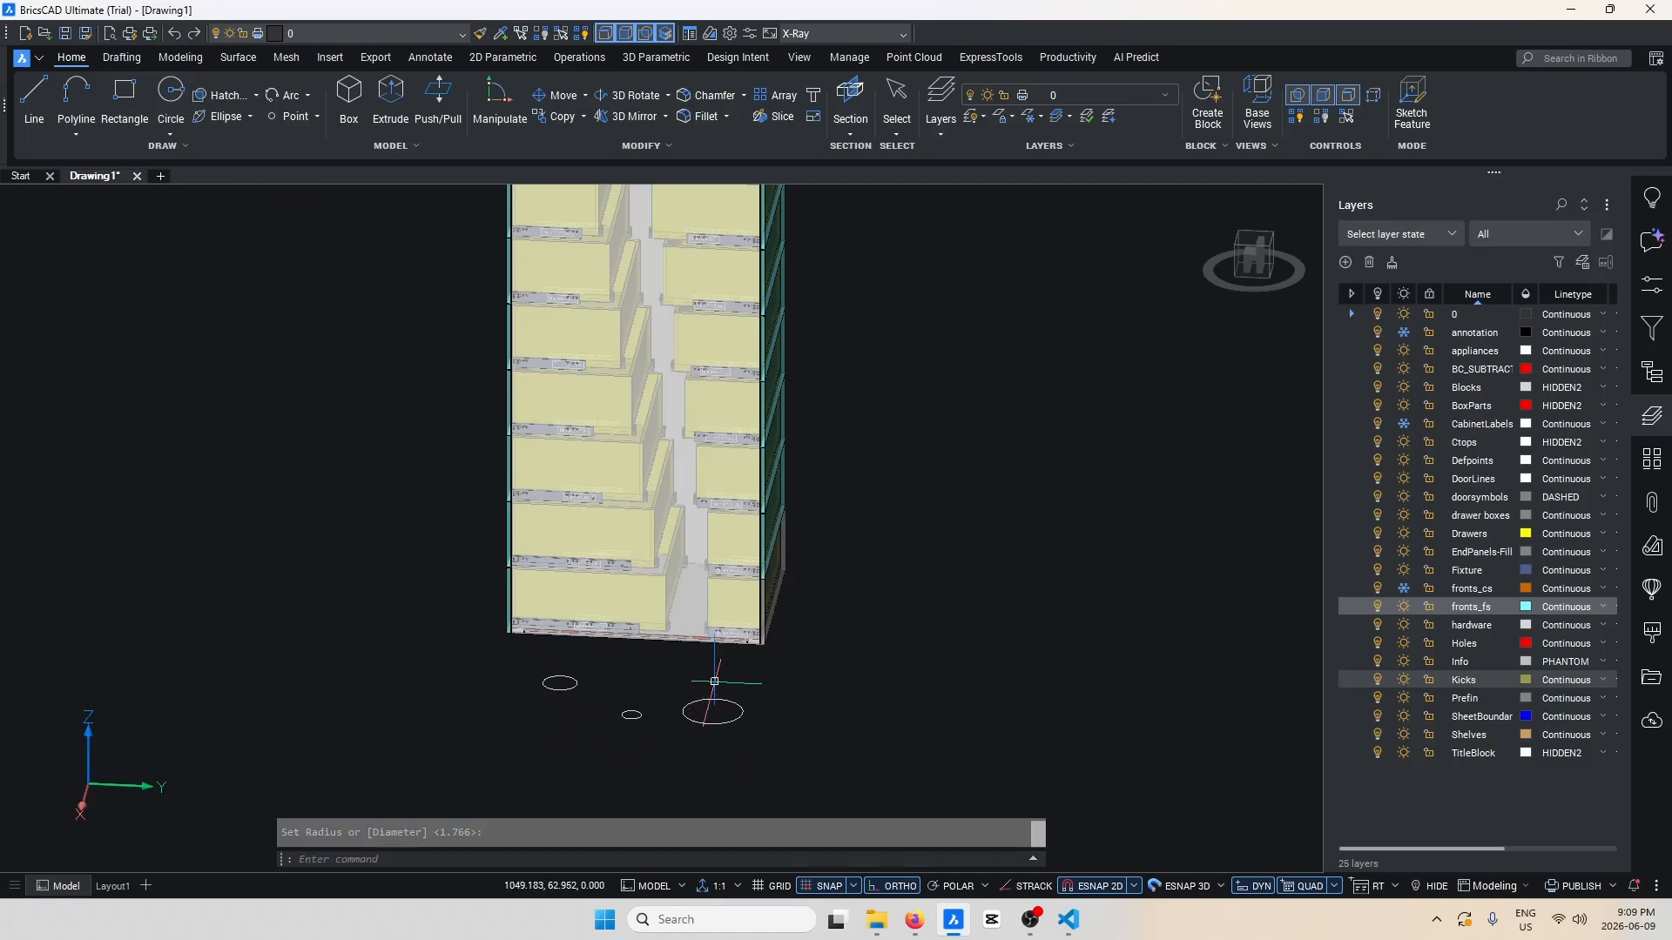
pyautogui.scroll(-2, 701, 692)
pyautogui.scroll(2, 667, 728)
pyautogui.press('Return')
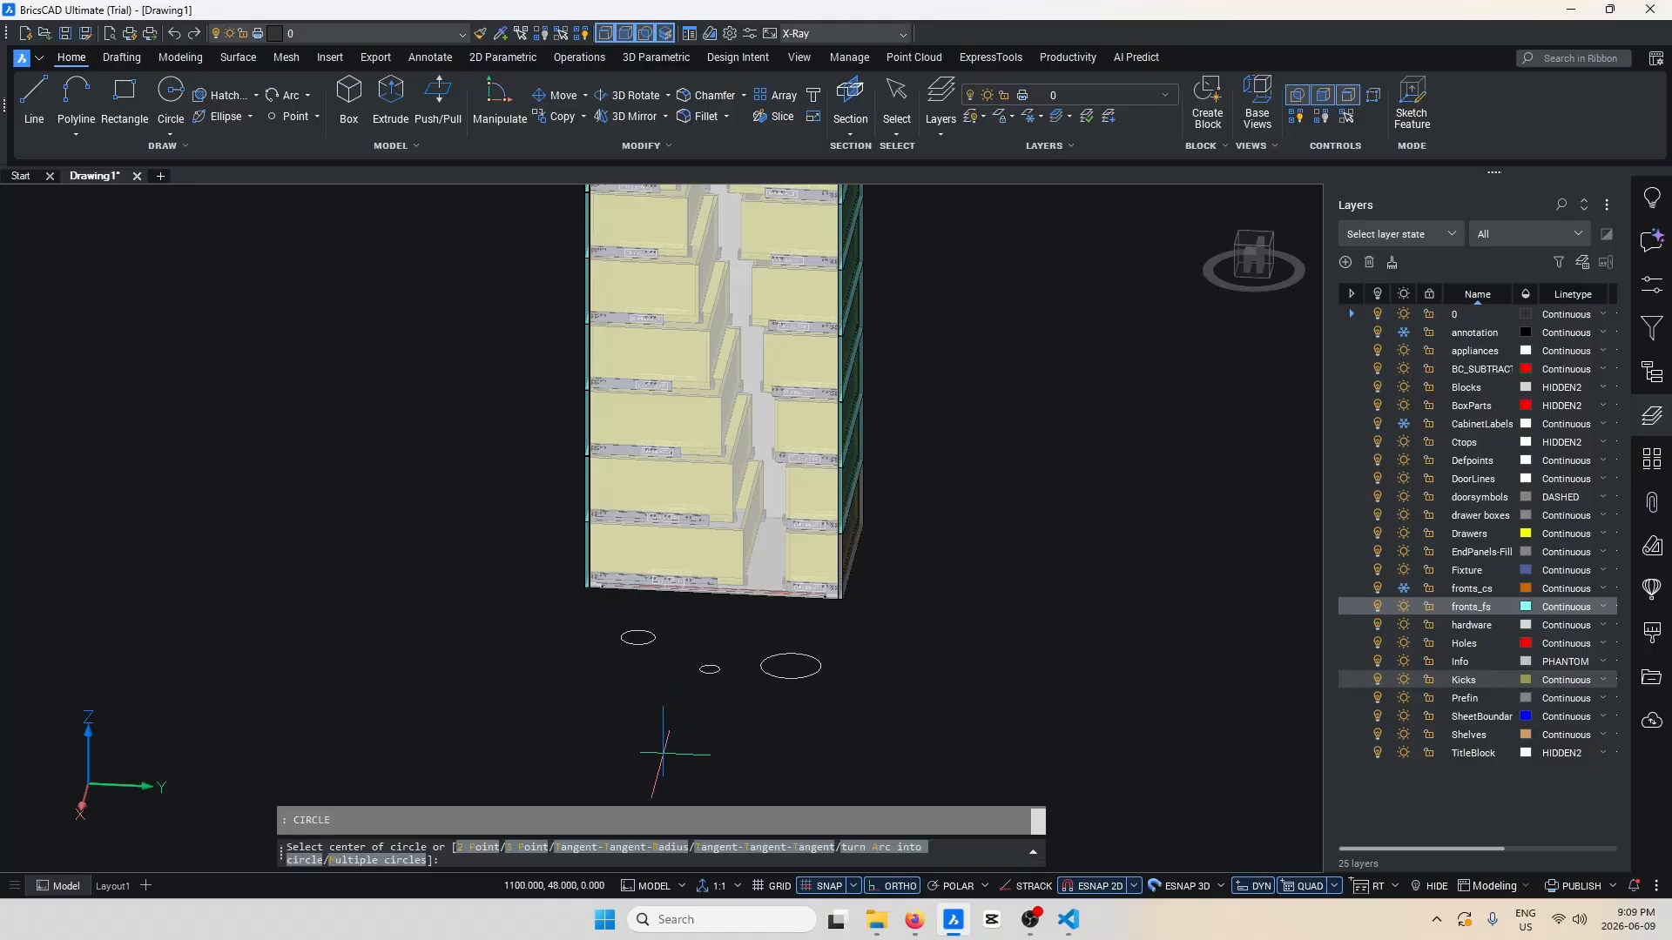
pyautogui.click(667, 755)
pyautogui.click(672, 733)
pyautogui.scroll(-3, 647, 594)
pyautogui.scroll(3, 640, 696)
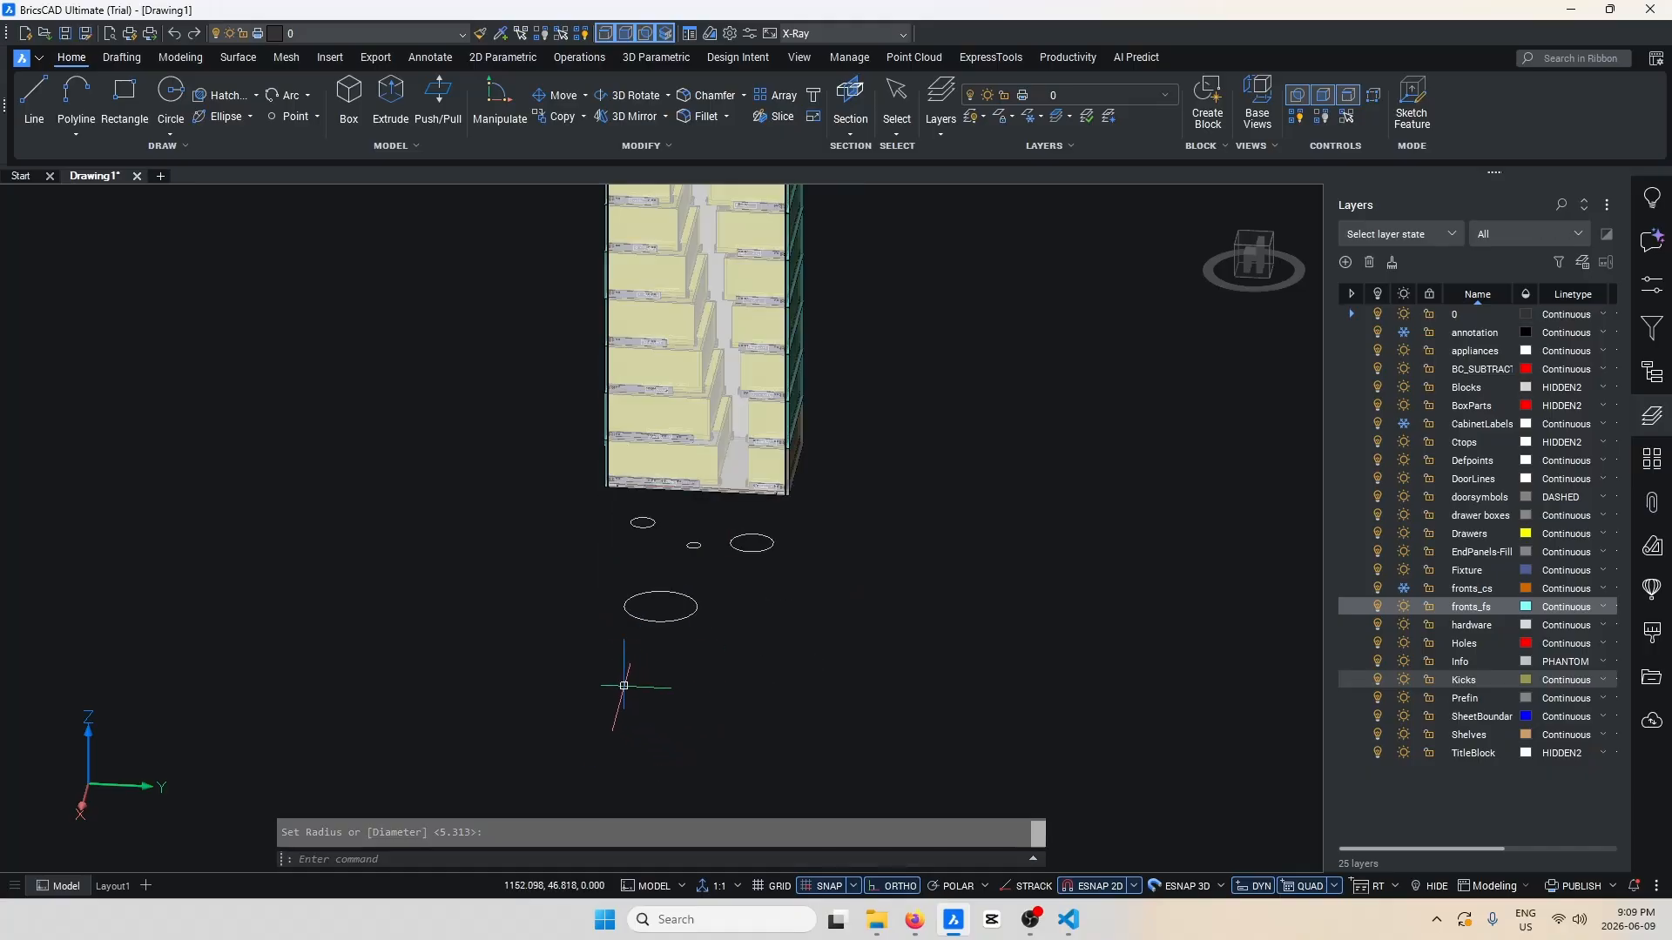
# Draw a long narrow rectangle beyond the largest circle, running away from the cabinet.
pyautogui.click(124, 95)
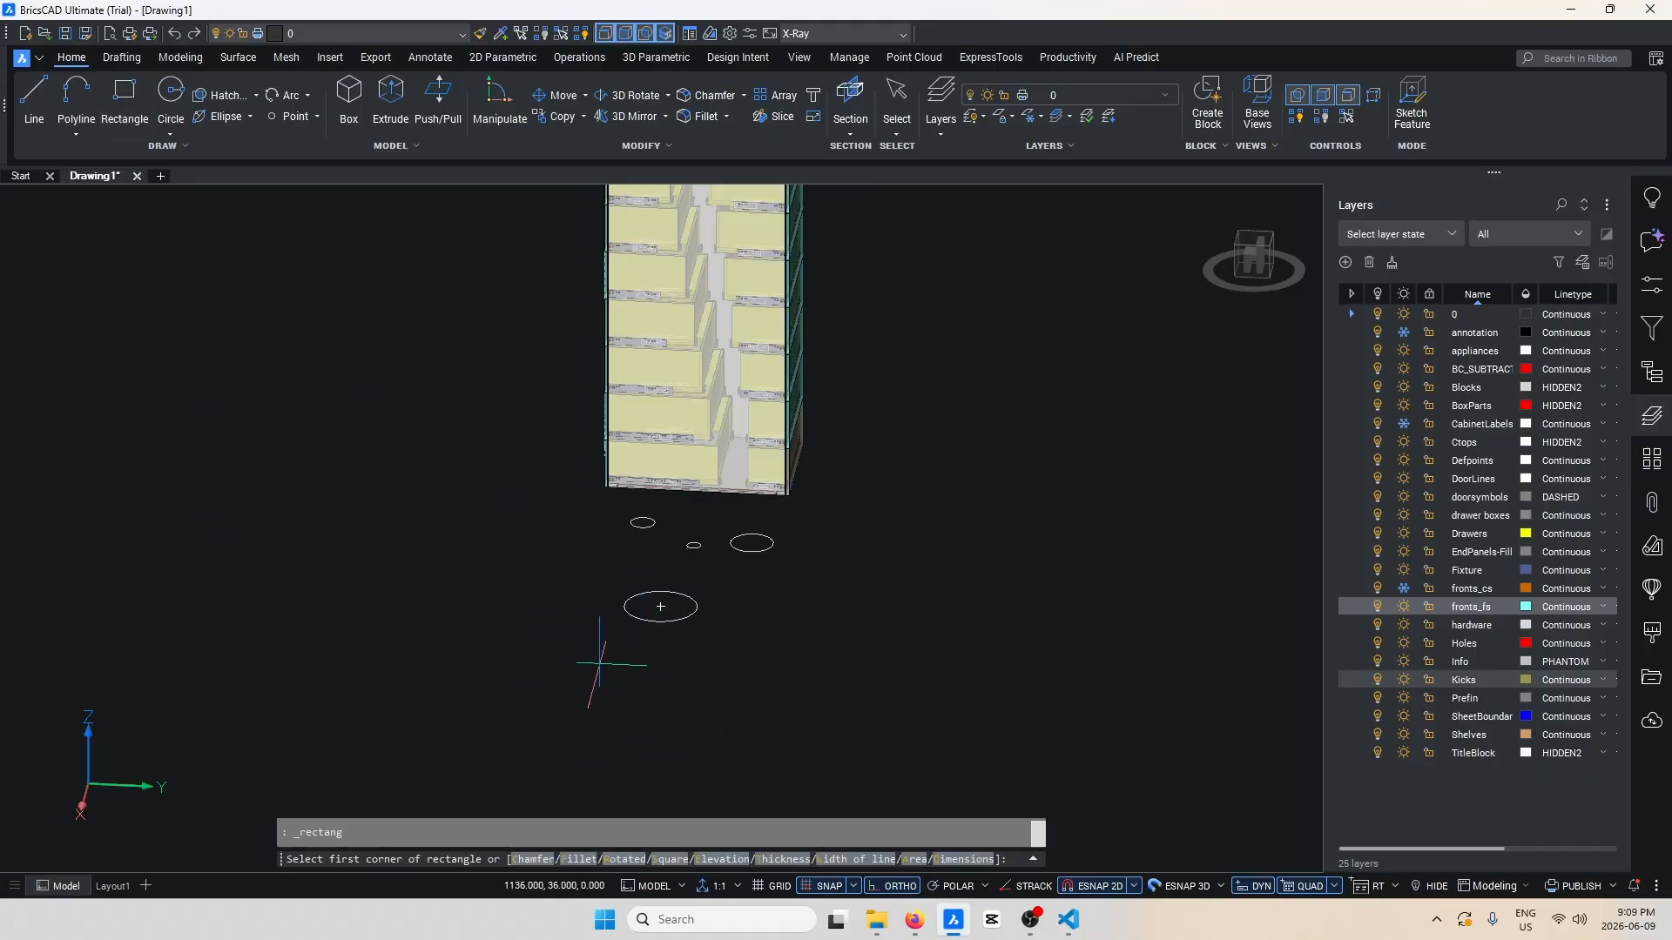
pyautogui.click(600, 663)
pyautogui.click(631, 759)
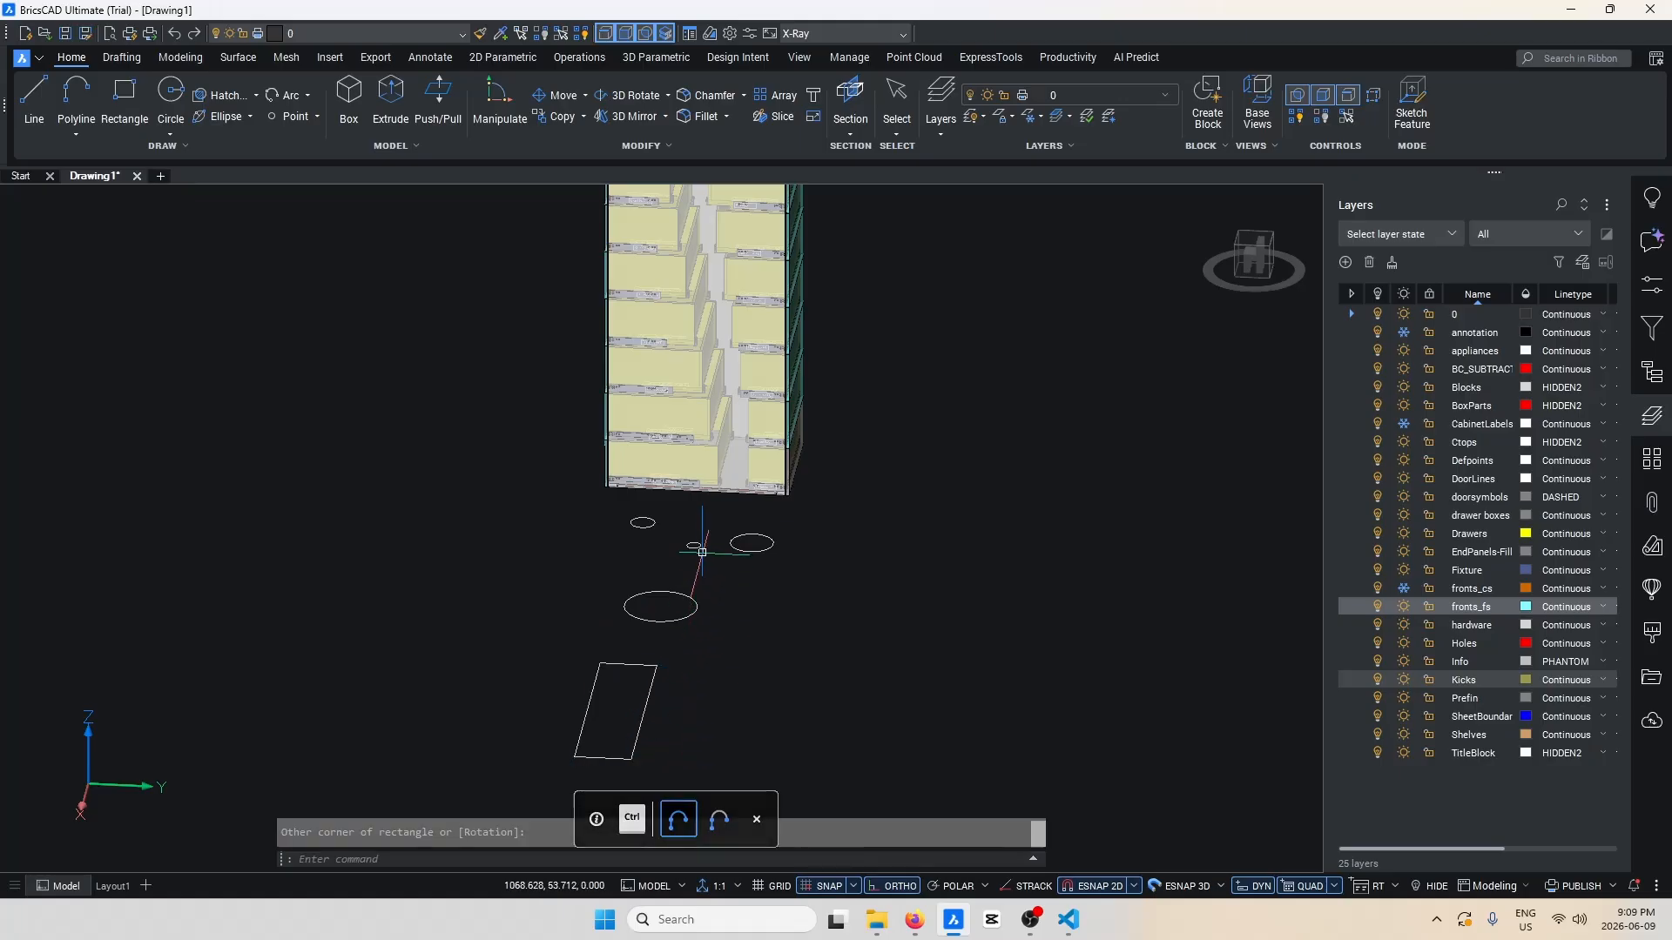
pyautogui.scroll(-2, 702, 552)
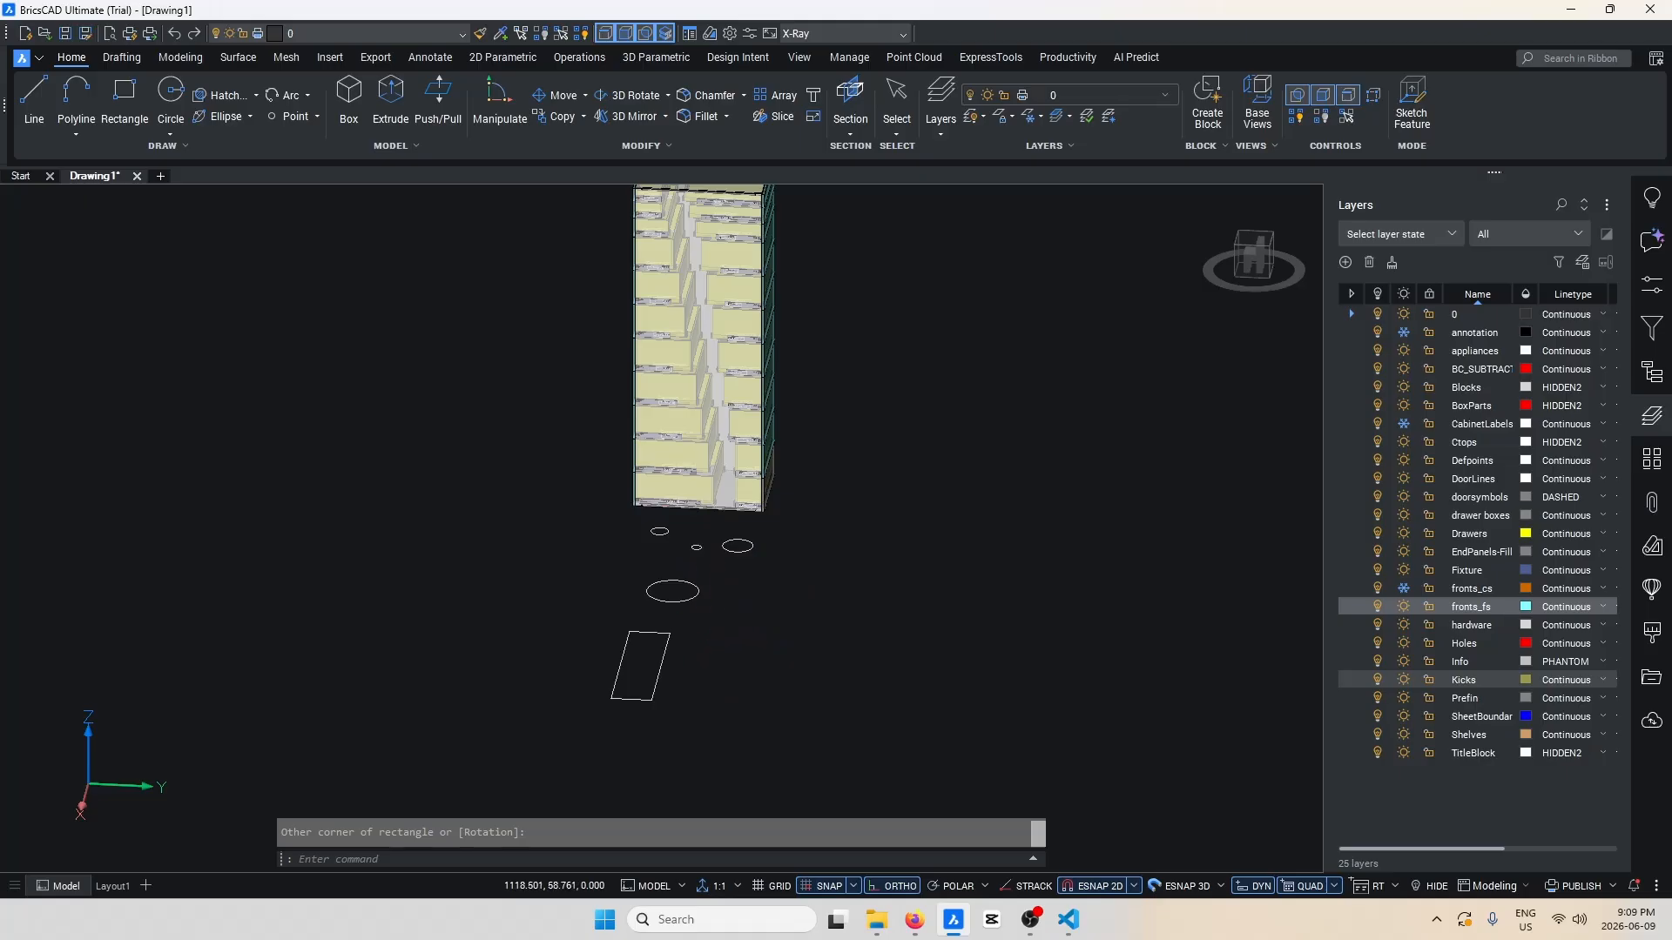
# Draw a fifth circle of about 6 in radius between the largest circle and the rectangle.
pyautogui.keyDown('shift'); pyautogui.moveTo(749, 653); pyautogui.dragTo(601, 622, button='middle'); pyautogui.keyUp('shift')
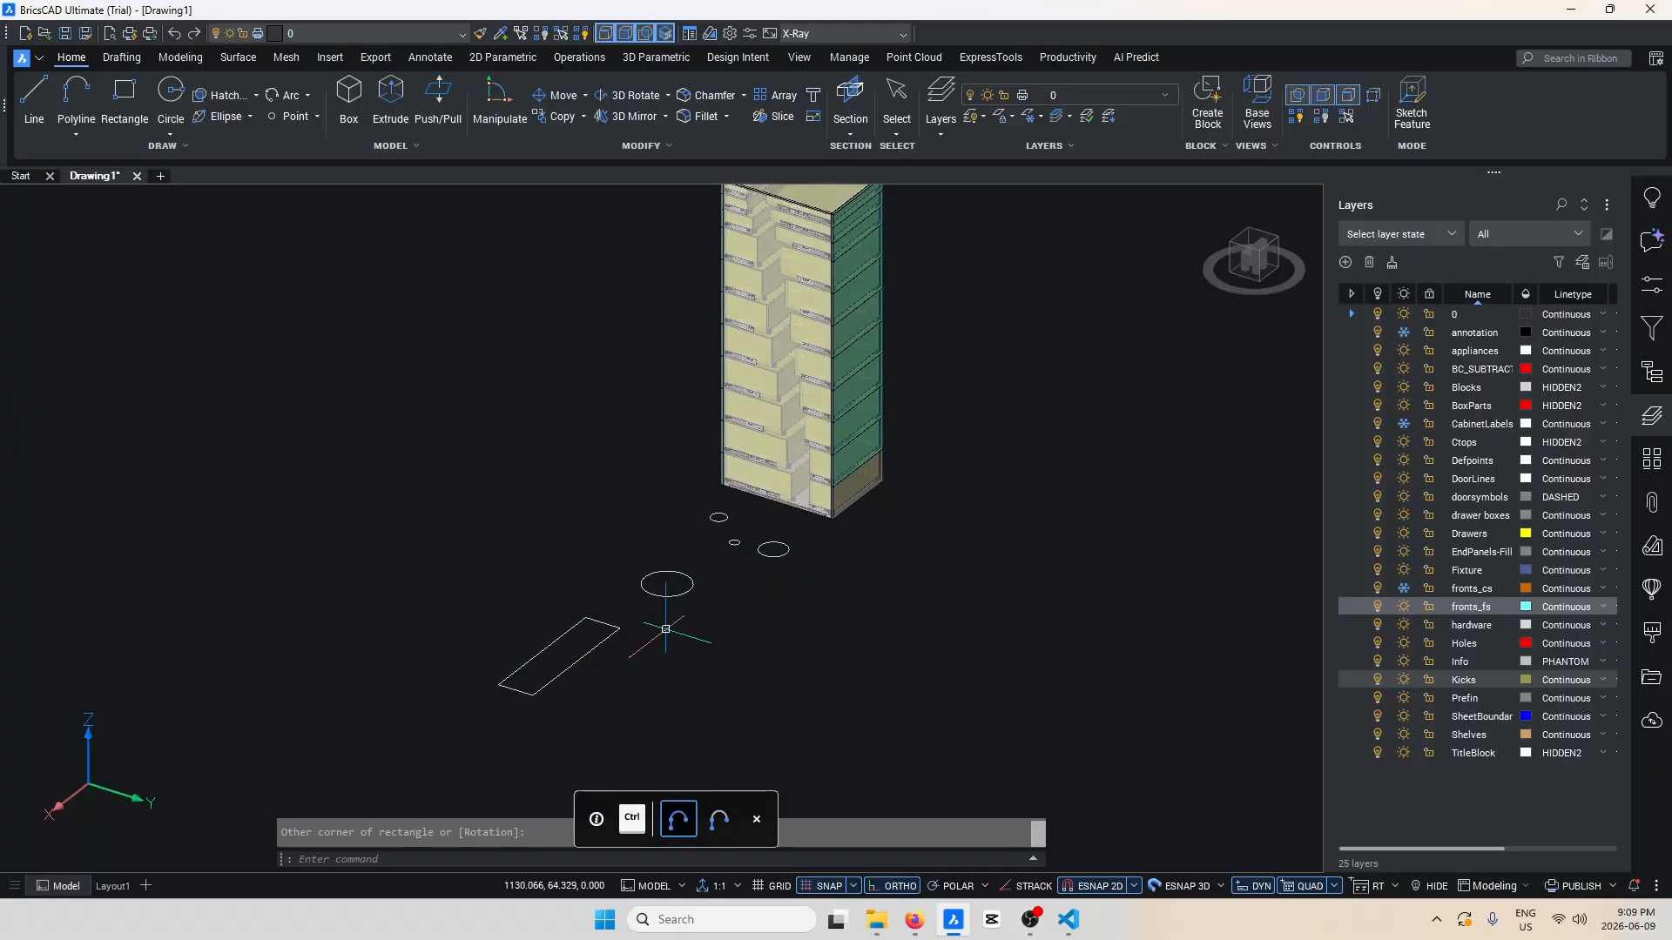
pyautogui.click(169, 96)
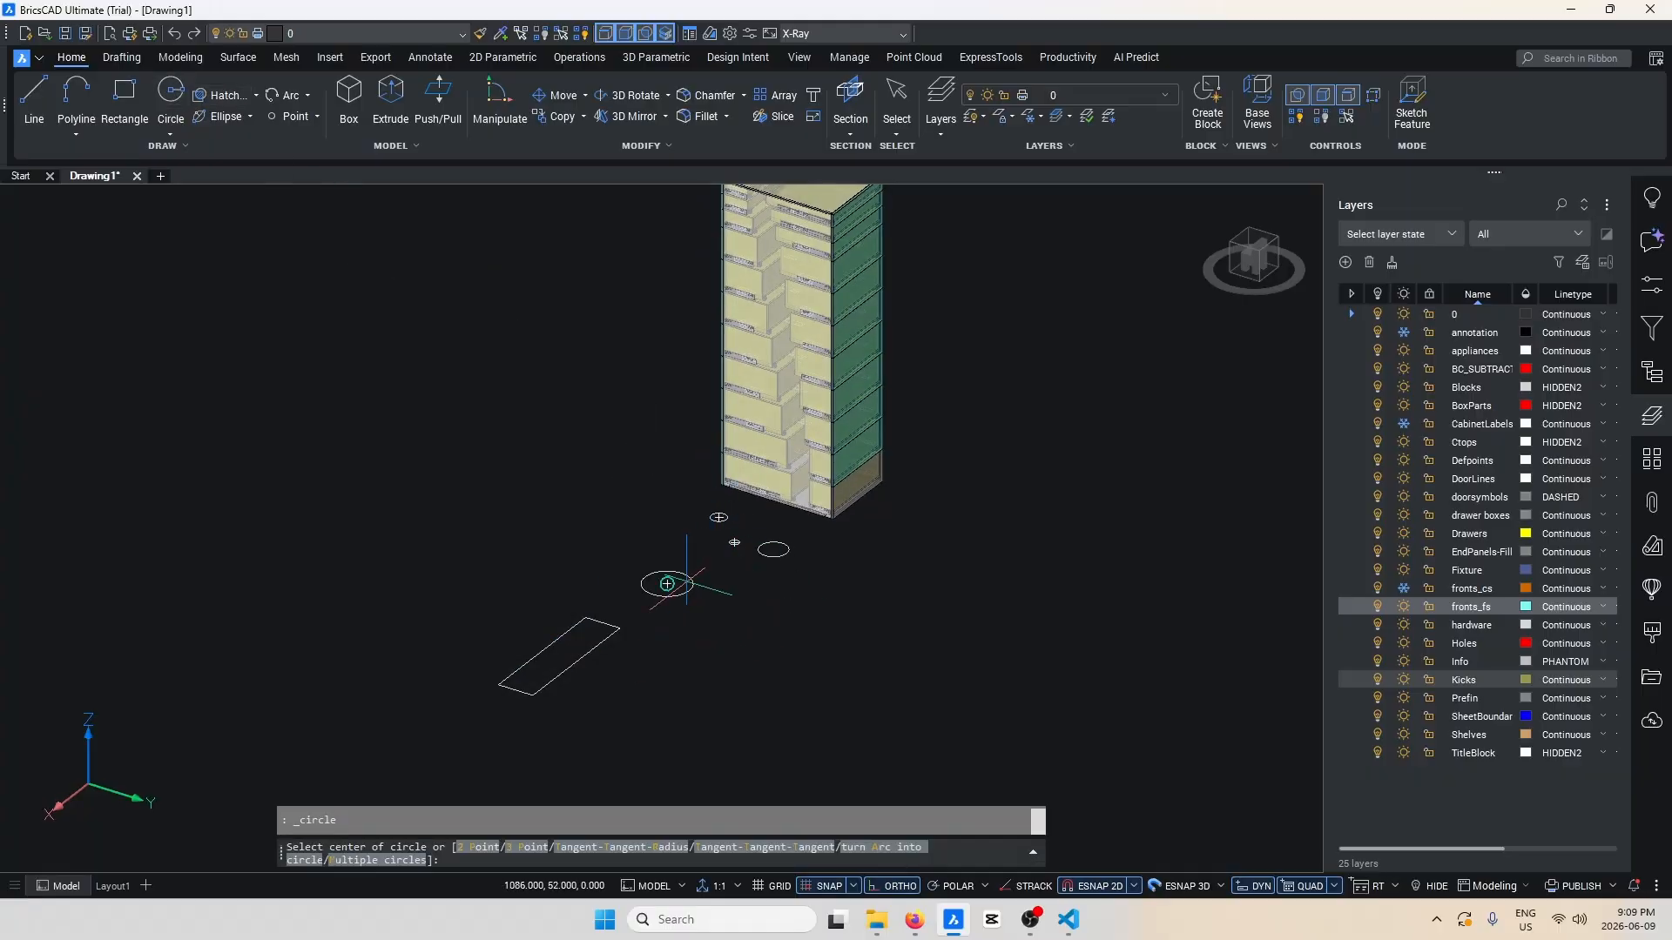
pyautogui.scroll(3, 674, 615)
pyautogui.click(656, 643)
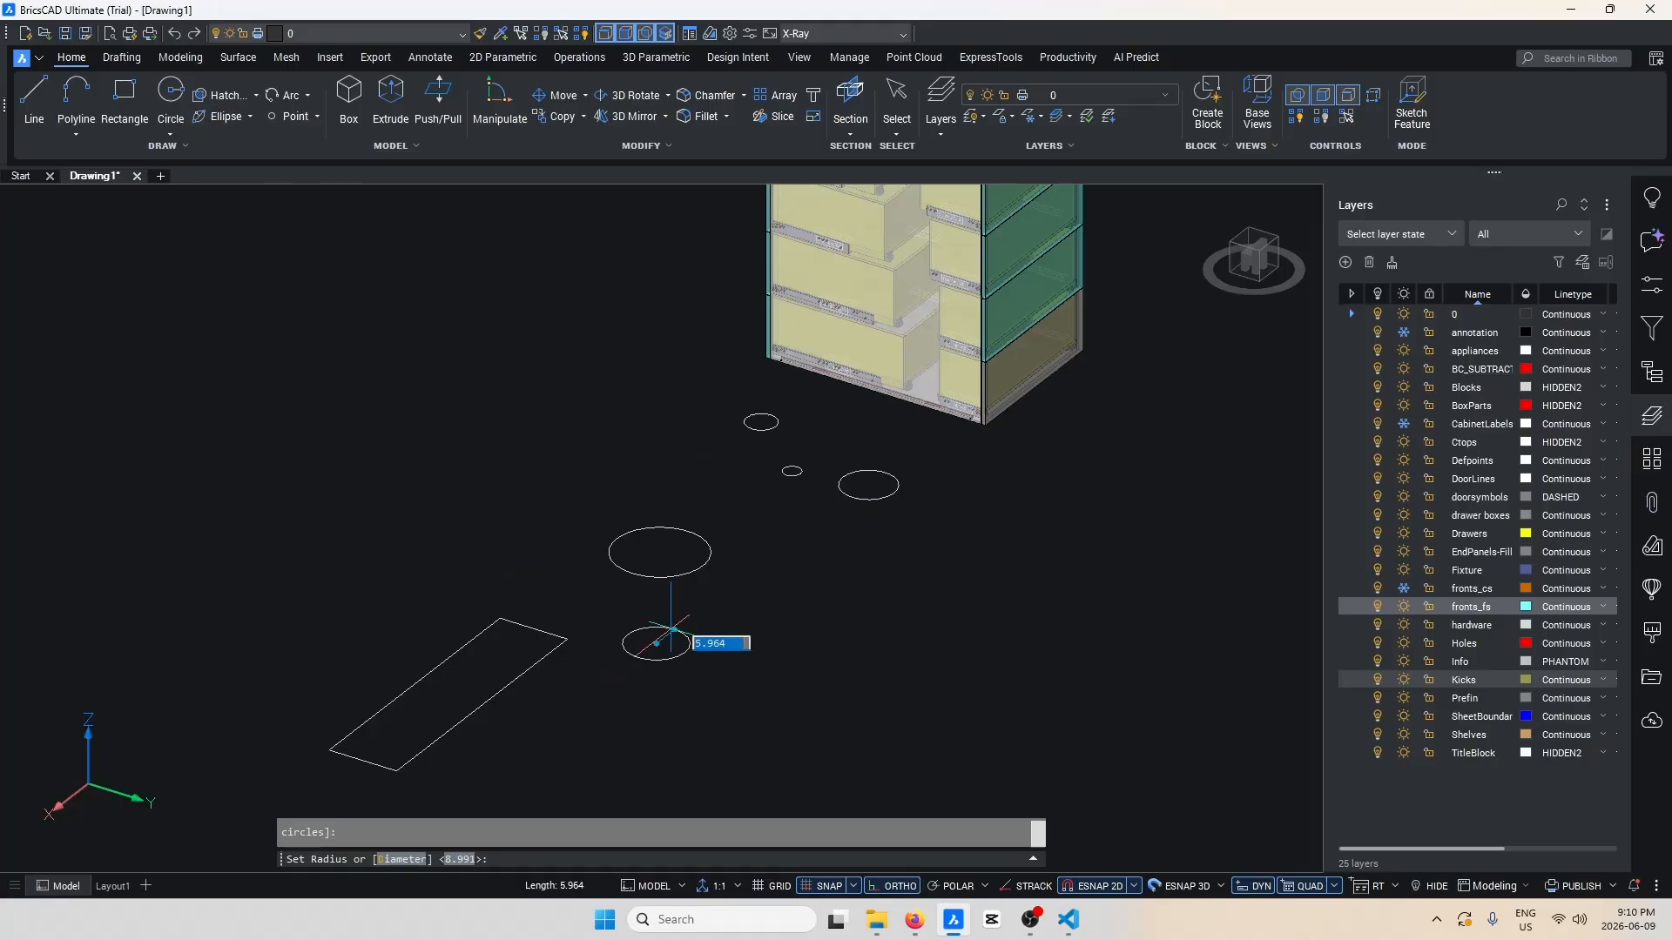
pyautogui.click(669, 630)
pyautogui.scroll(-3, 714, 606)
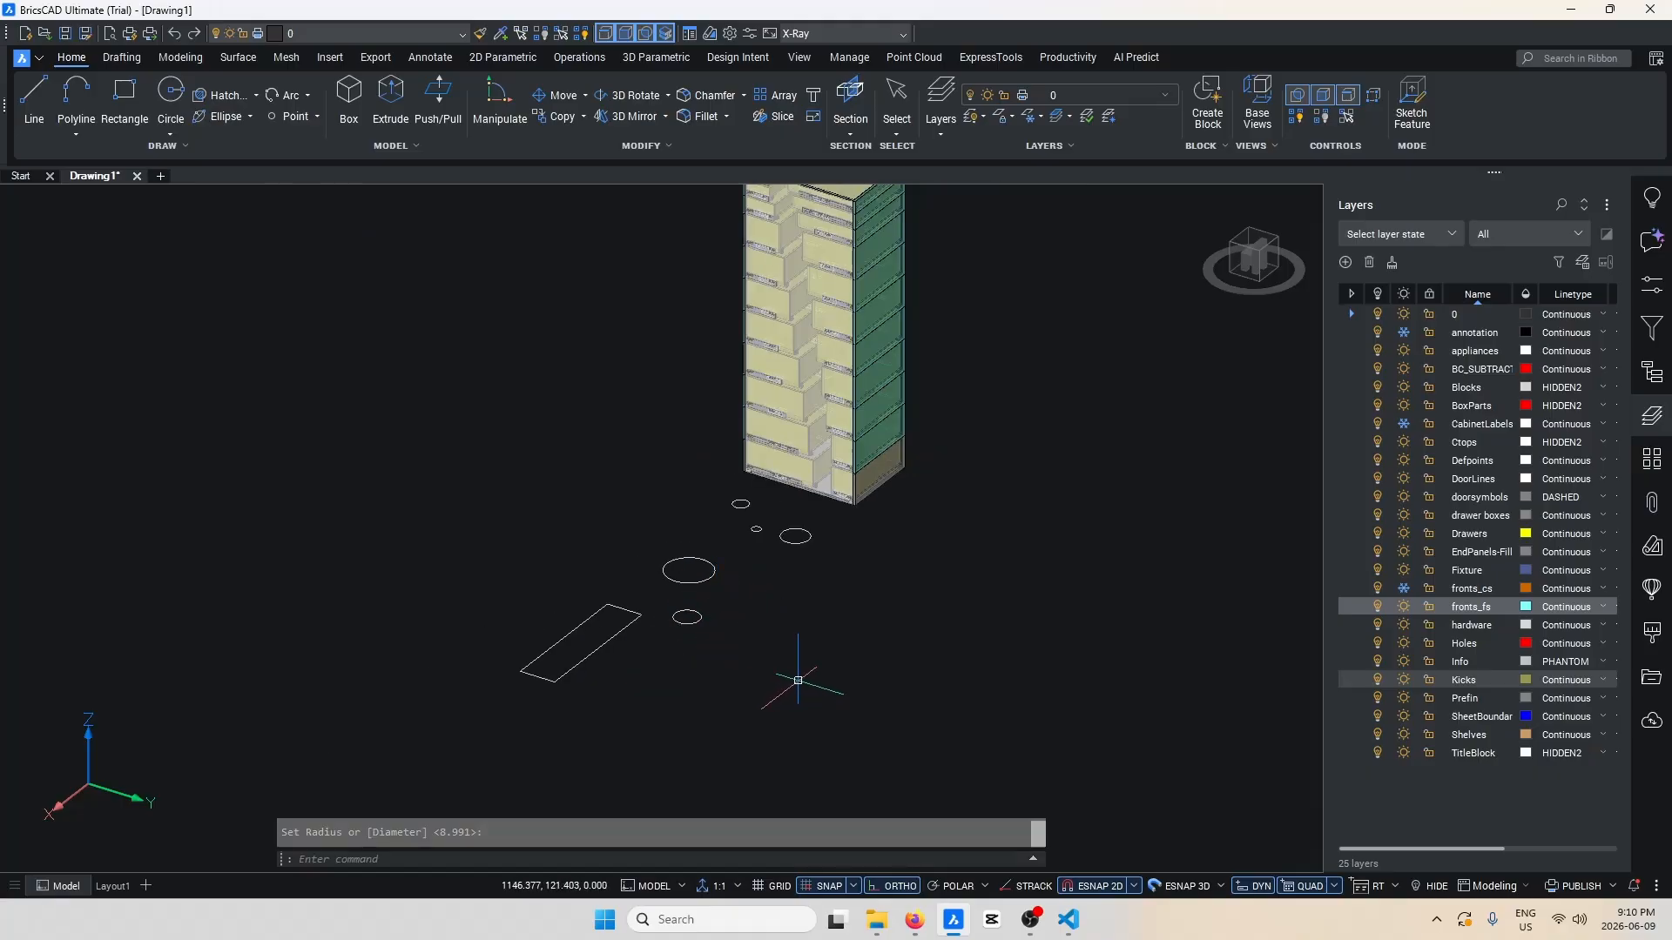
# Rotate the rectangle and all five circles together about 90° around the Y axis so they stand upright.
pyautogui.click(484, 717)
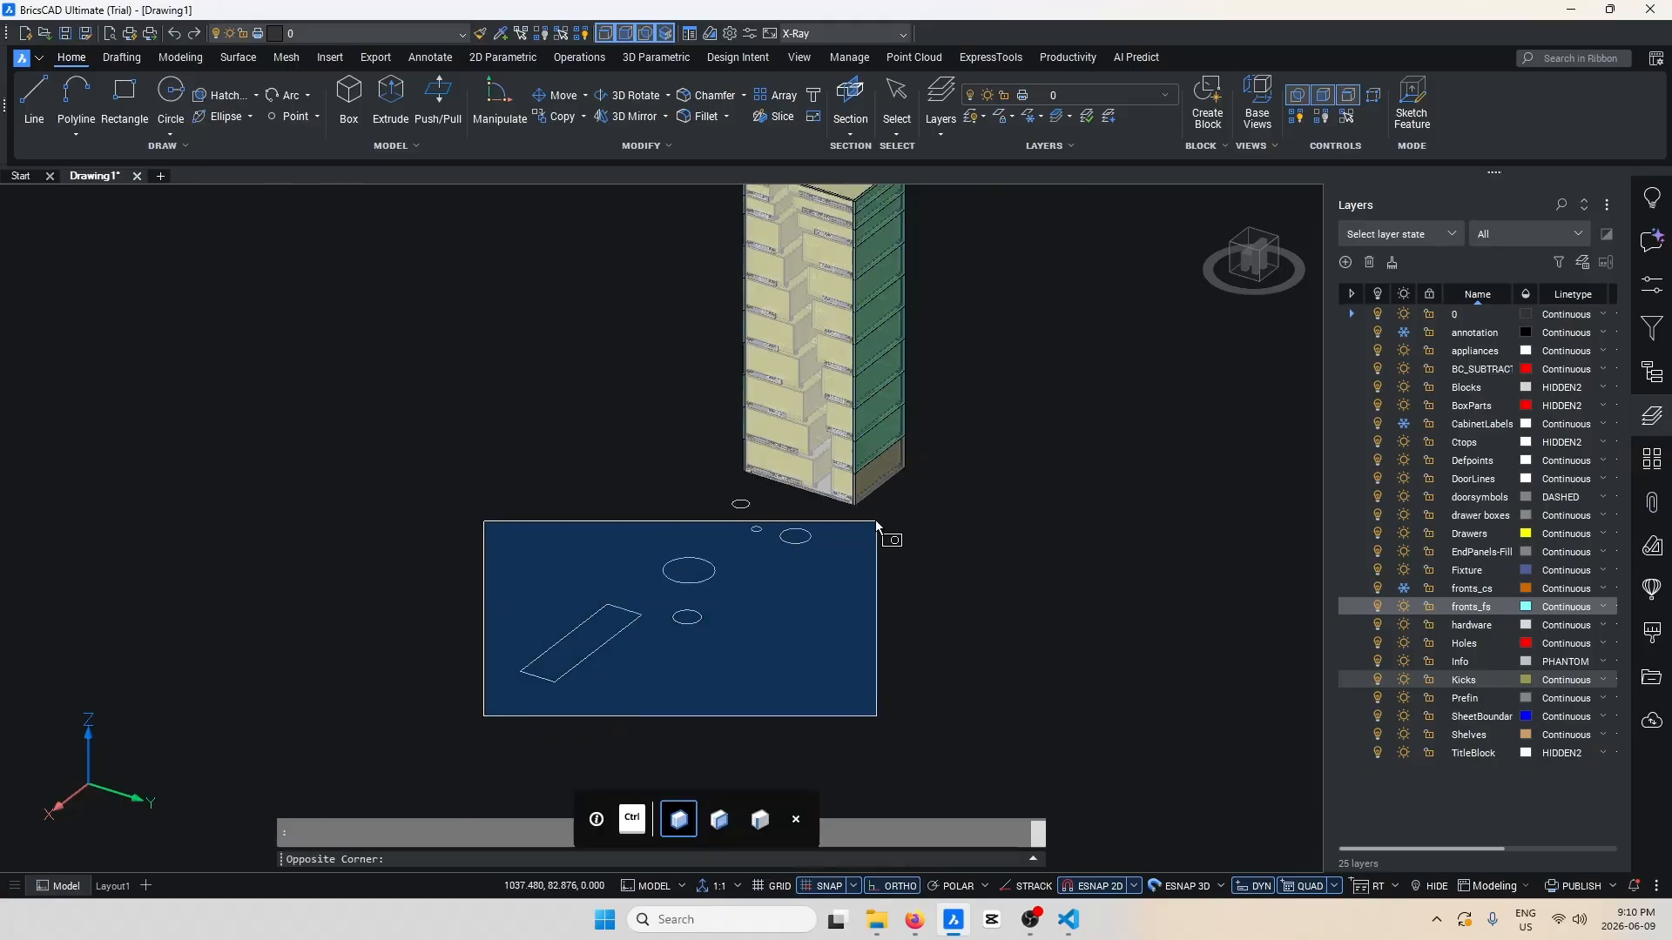
pyautogui.click(816, 499)
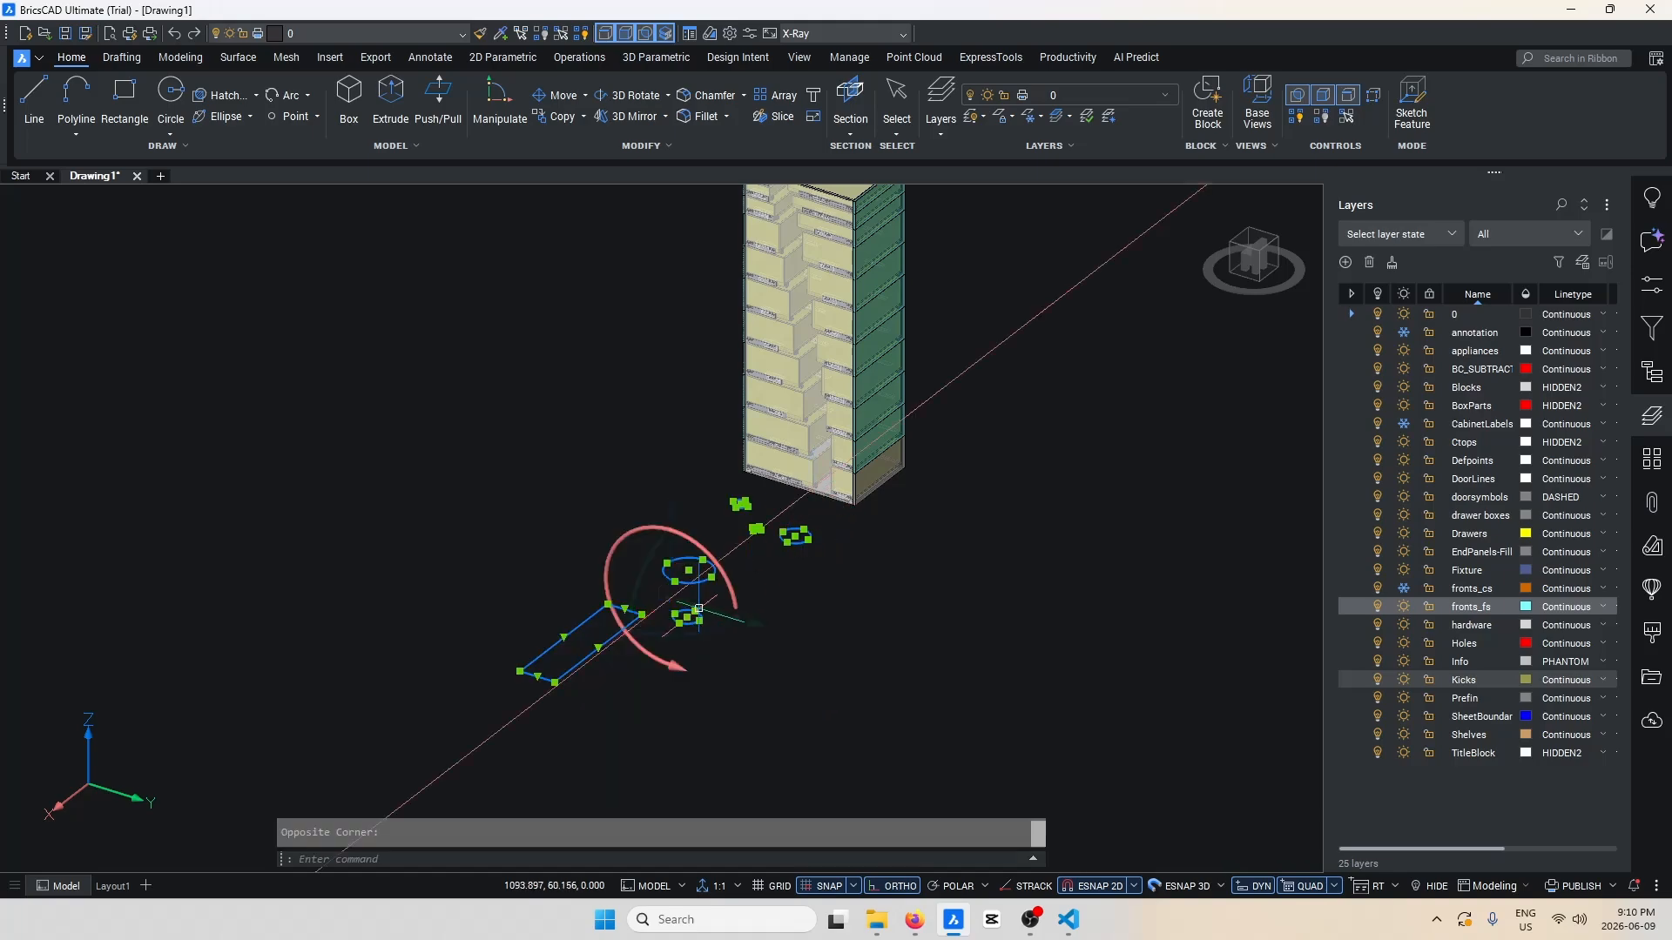
pyautogui.click(637, 577)
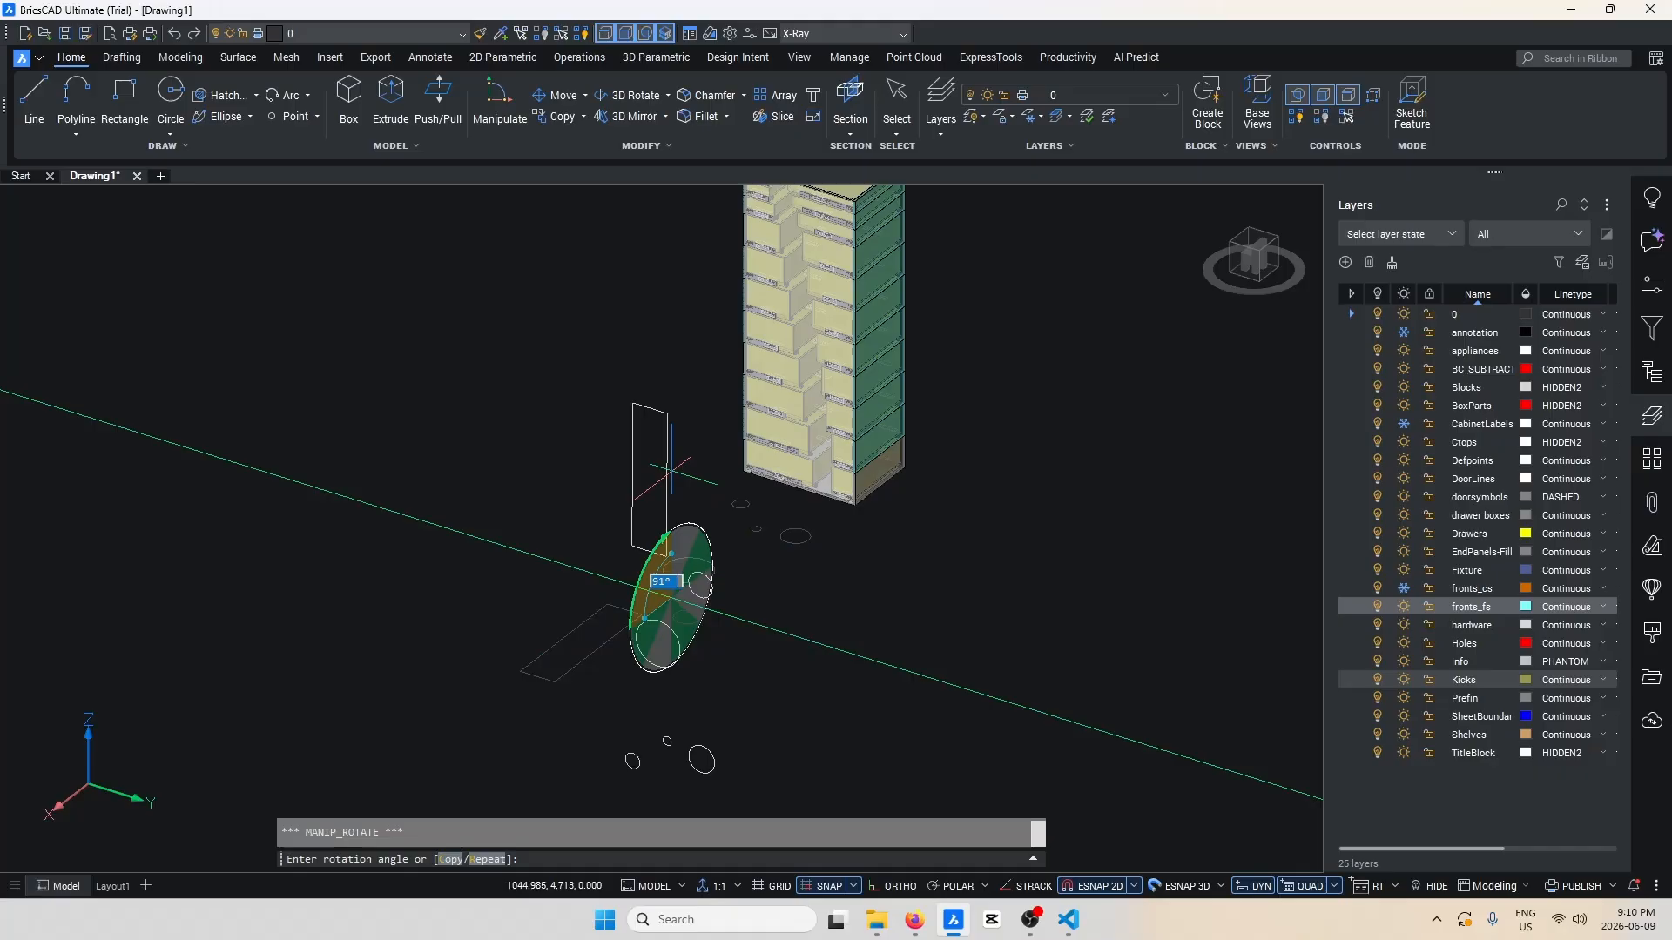
pyautogui.press('F8')
pyautogui.click(672, 471)
# Extrude the upright rectangle and five circles into long solids that run past the far side of the cabinet.
pyautogui.moveTo(818, 602); pyautogui.dragTo(663, 552, button='middle')
pyautogui.press('Escape')
pyautogui.keyDown('shift'); pyautogui.moveTo(666, 740); pyautogui.dragTo(440, 743, button='middle'); pyautogui.keyUp('shift')
pyautogui.moveTo(381, 742); pyautogui.dragTo(517, 270)
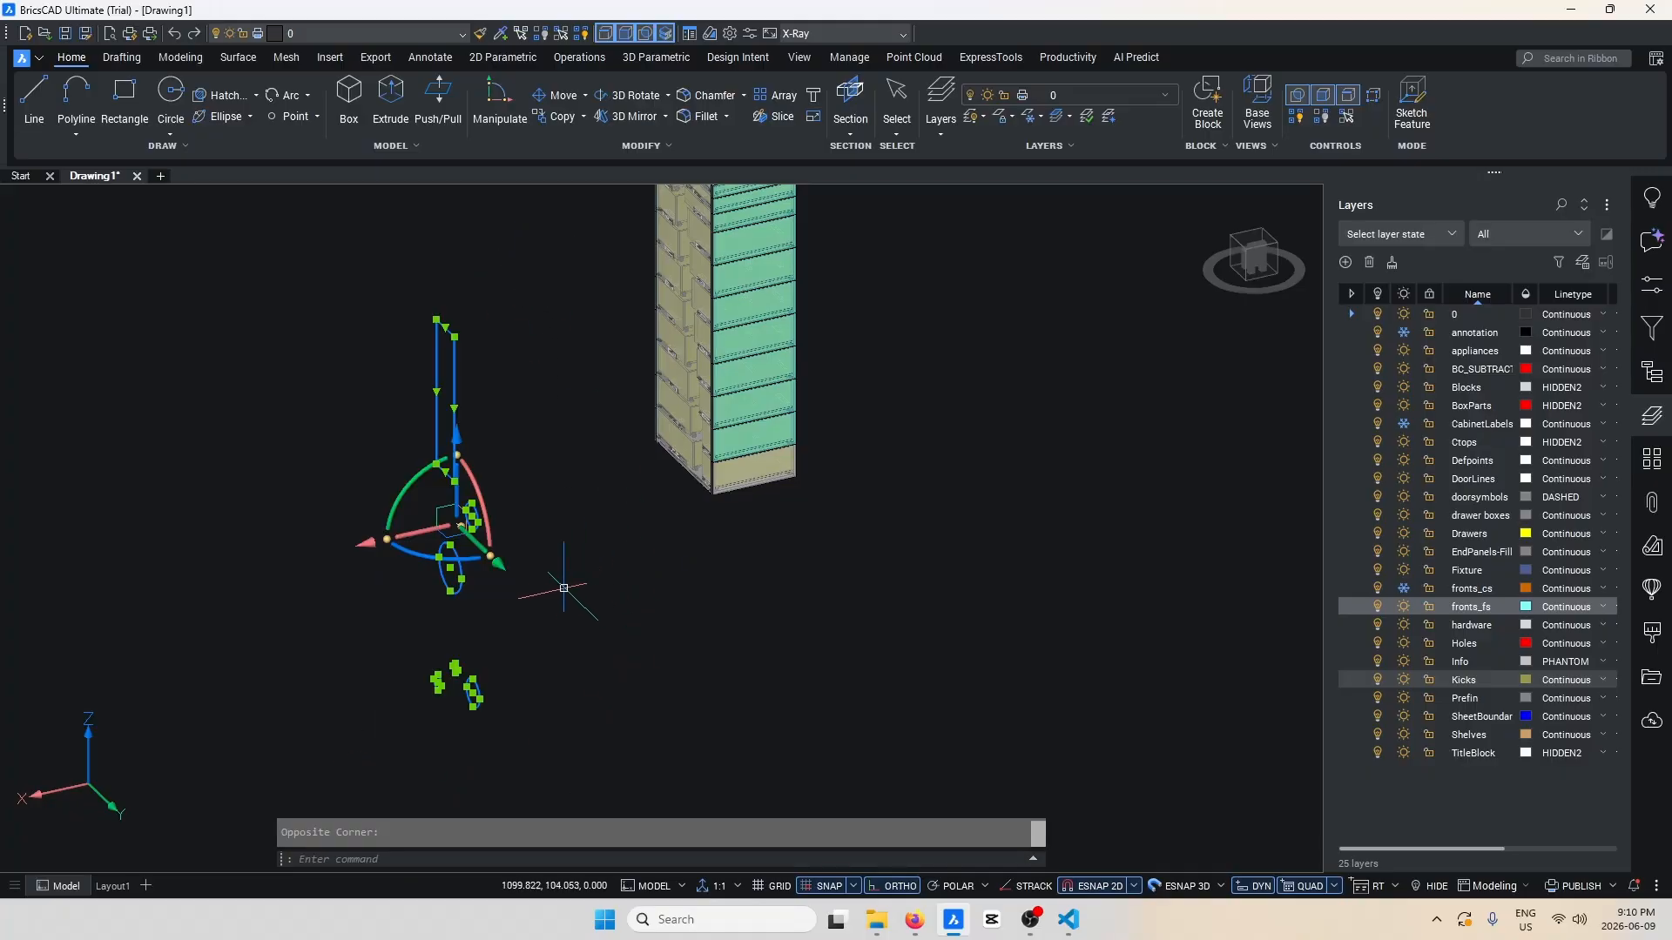
pyautogui.press('Escape')
pyautogui.moveTo(489, 734); pyautogui.dragTo(345, 358)
pyautogui.click(489, 383)
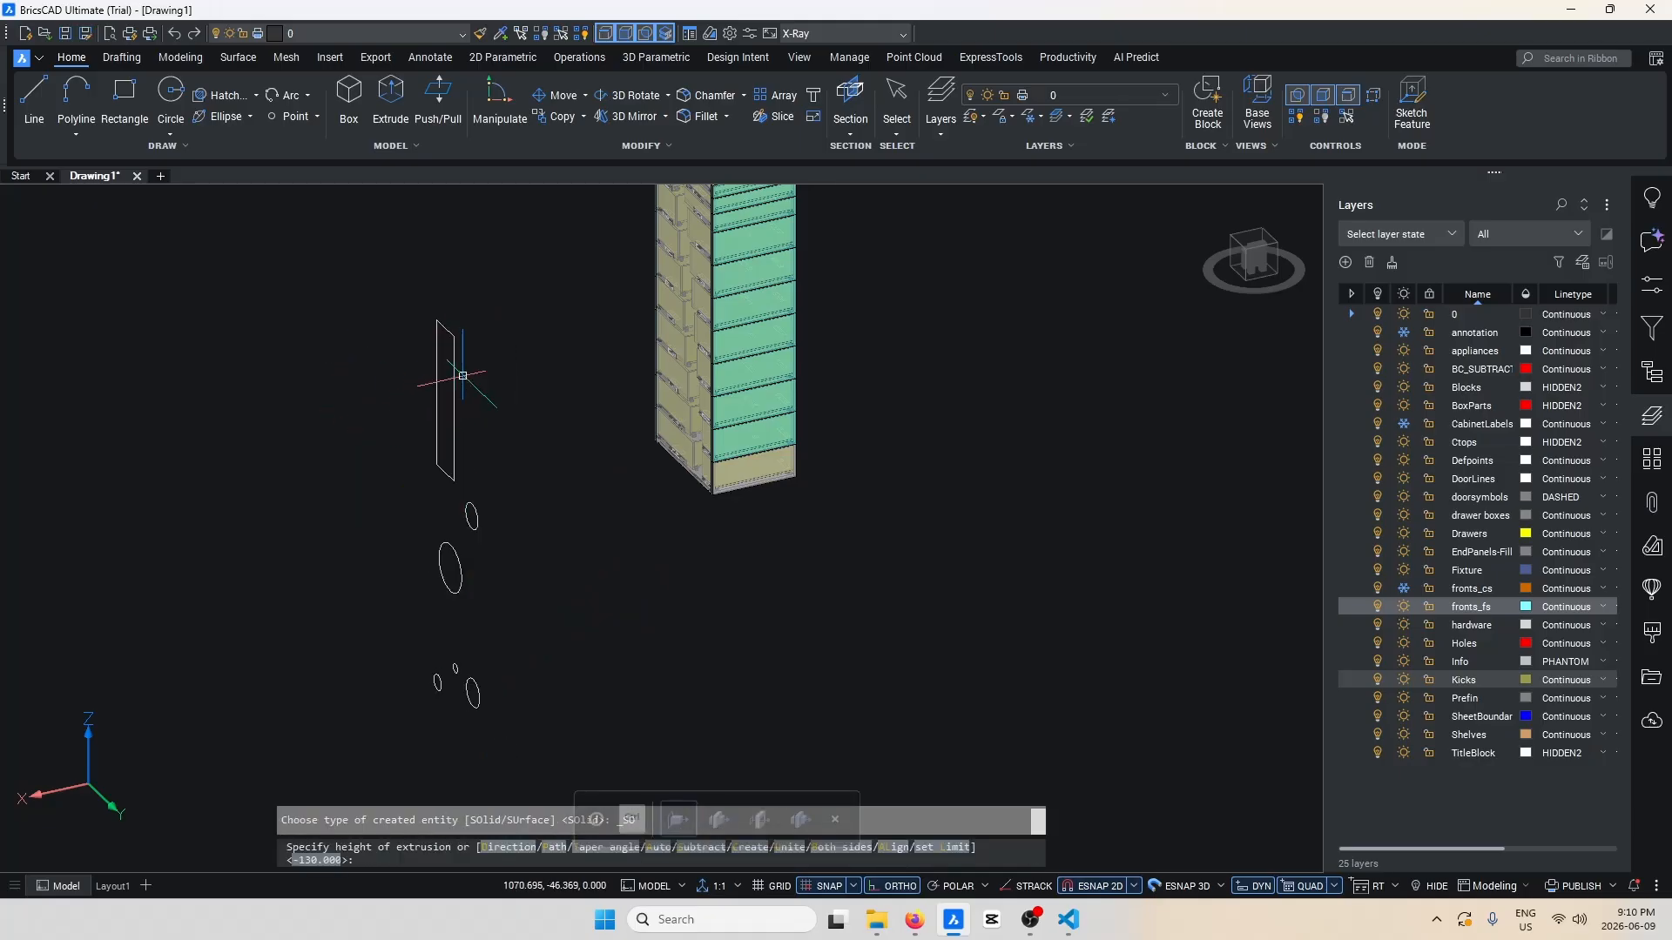
pyautogui.click(1040, 576)
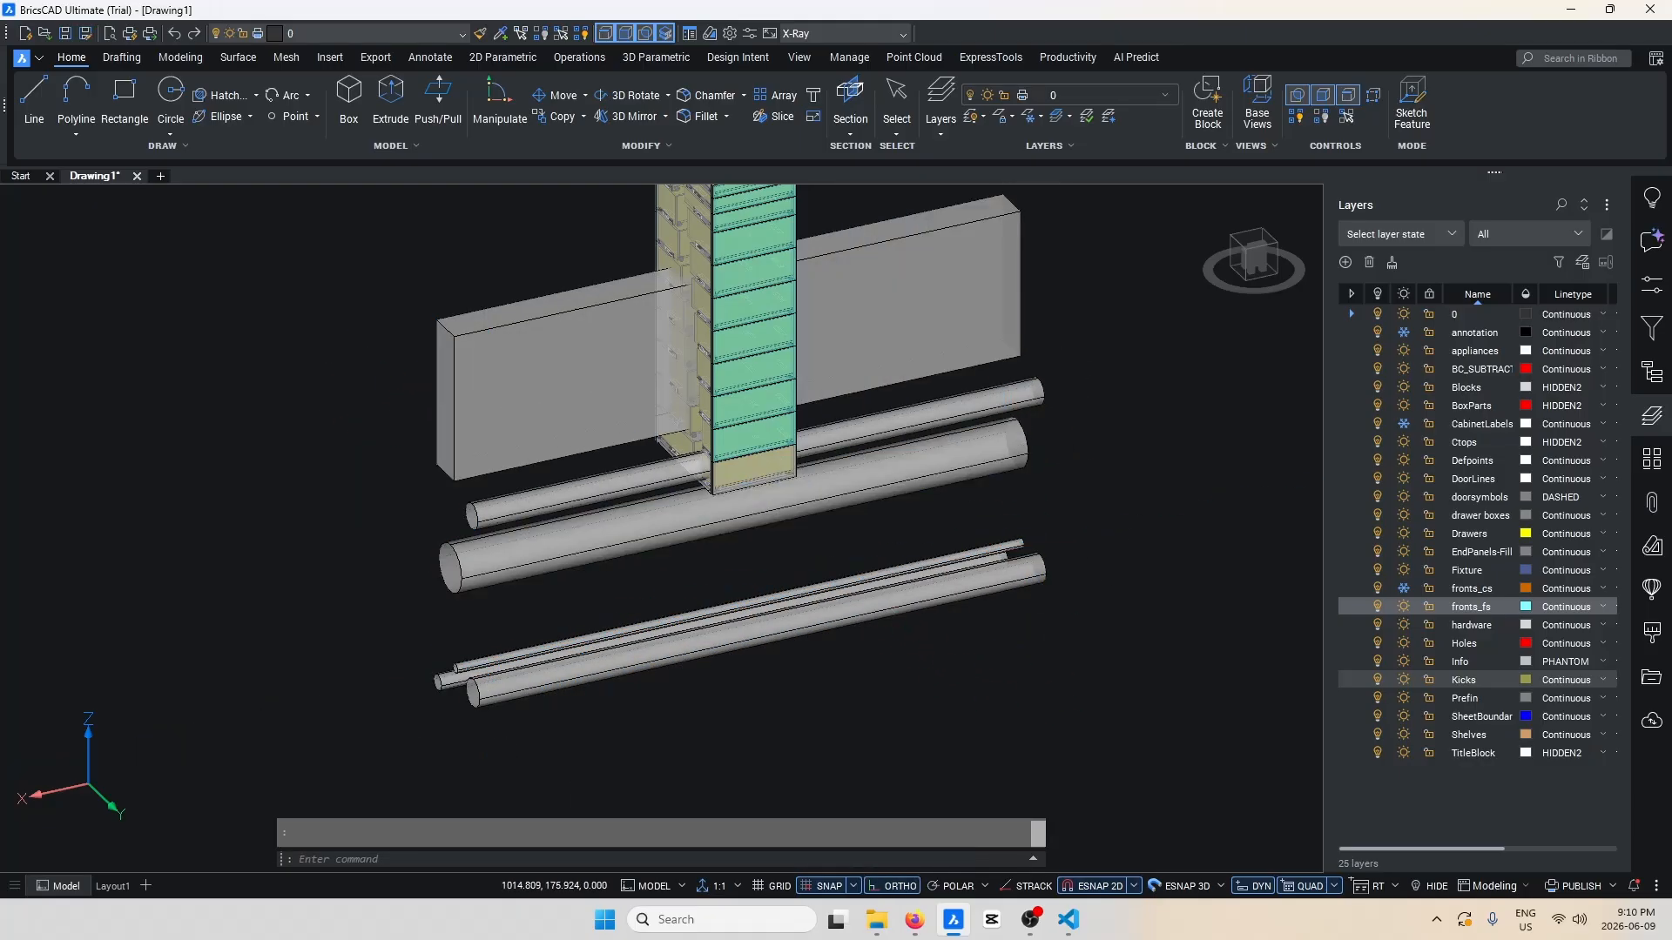
pyautogui.keyDown('shift'); pyautogui.moveTo(923, 653); pyautogui.dragTo(1032, 683, button='middle'); pyautogui.keyUp('shift')
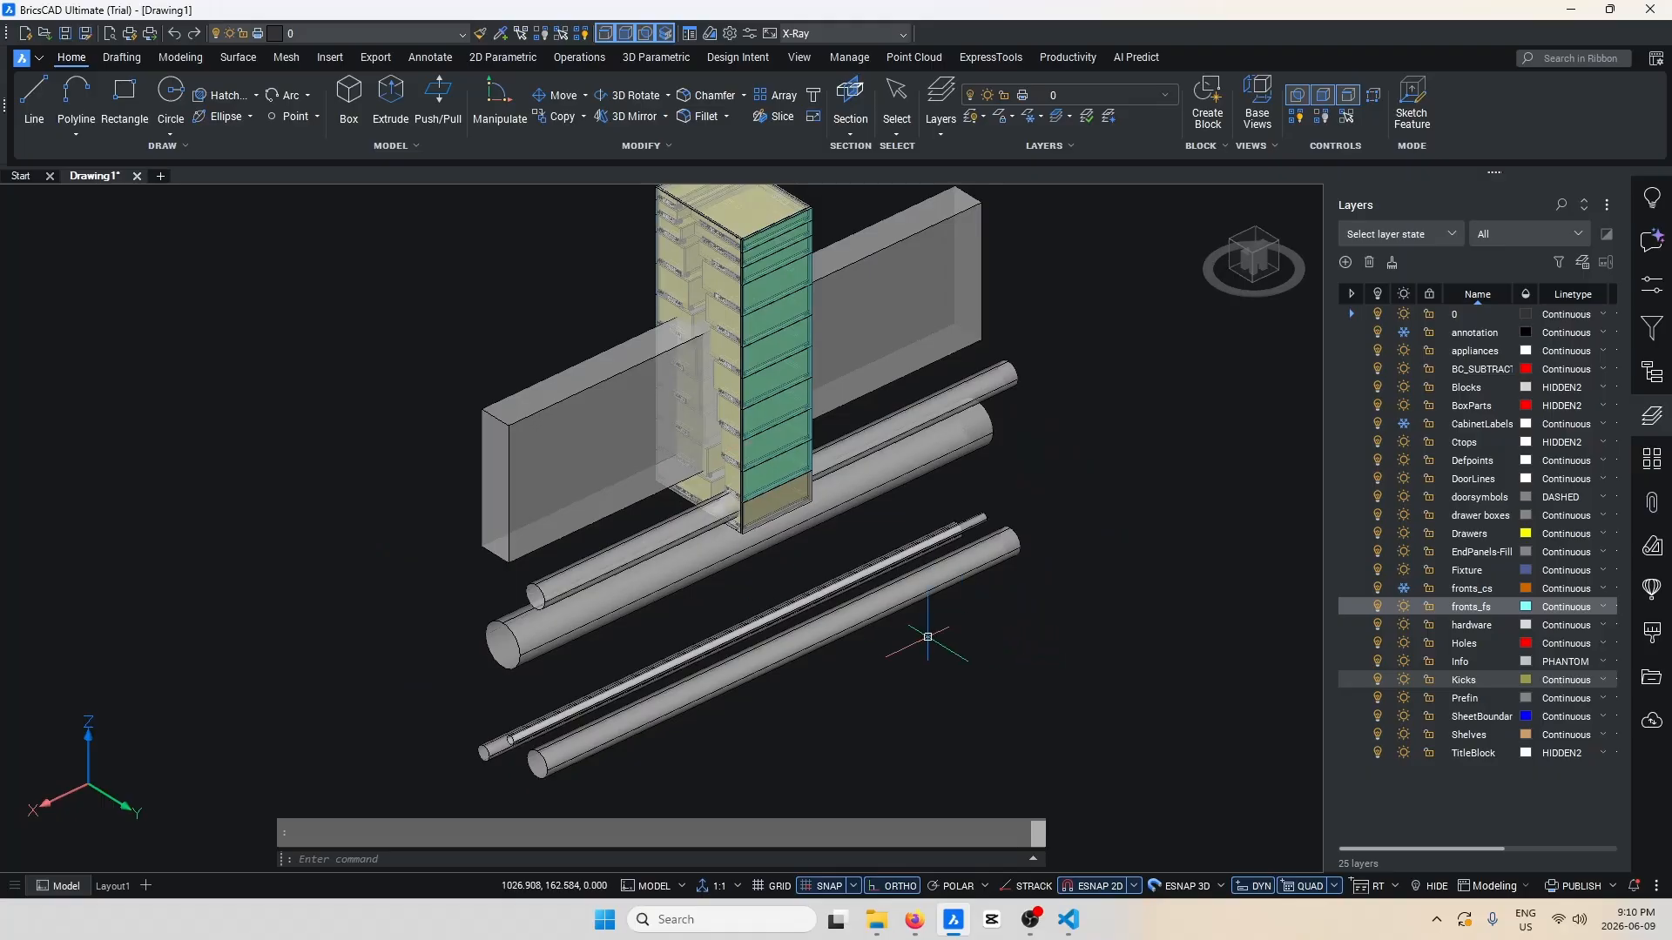
pyautogui.scroll(-2, 928, 636)
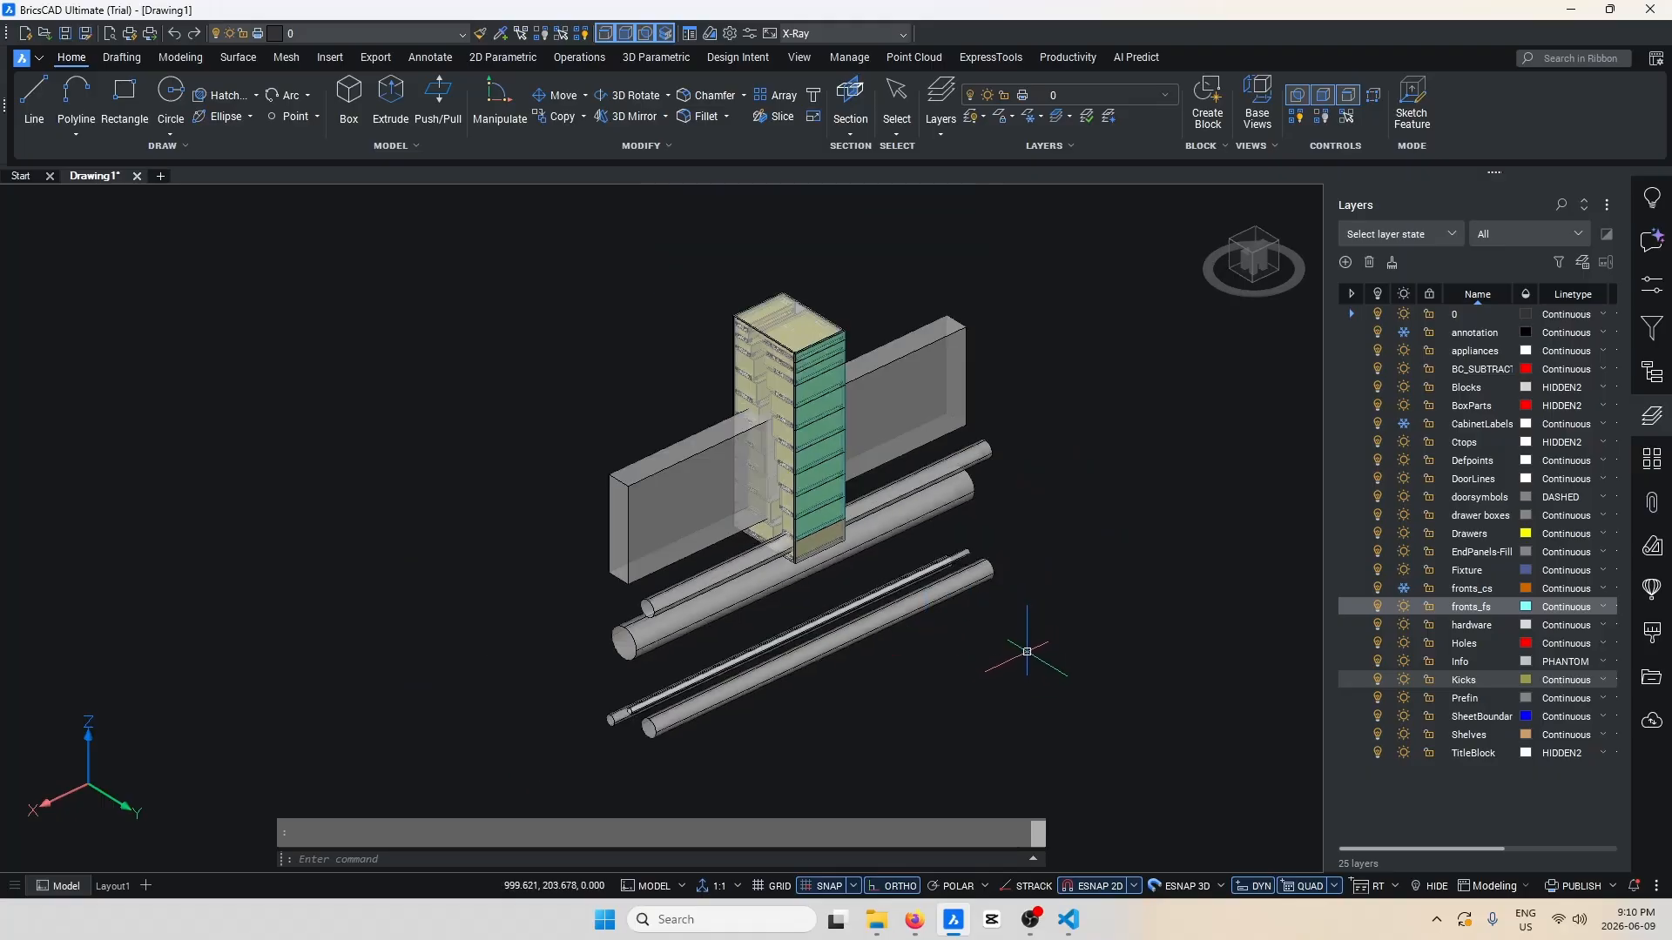
pyautogui.moveTo(1025, 649); pyautogui.dragTo(930, 306)
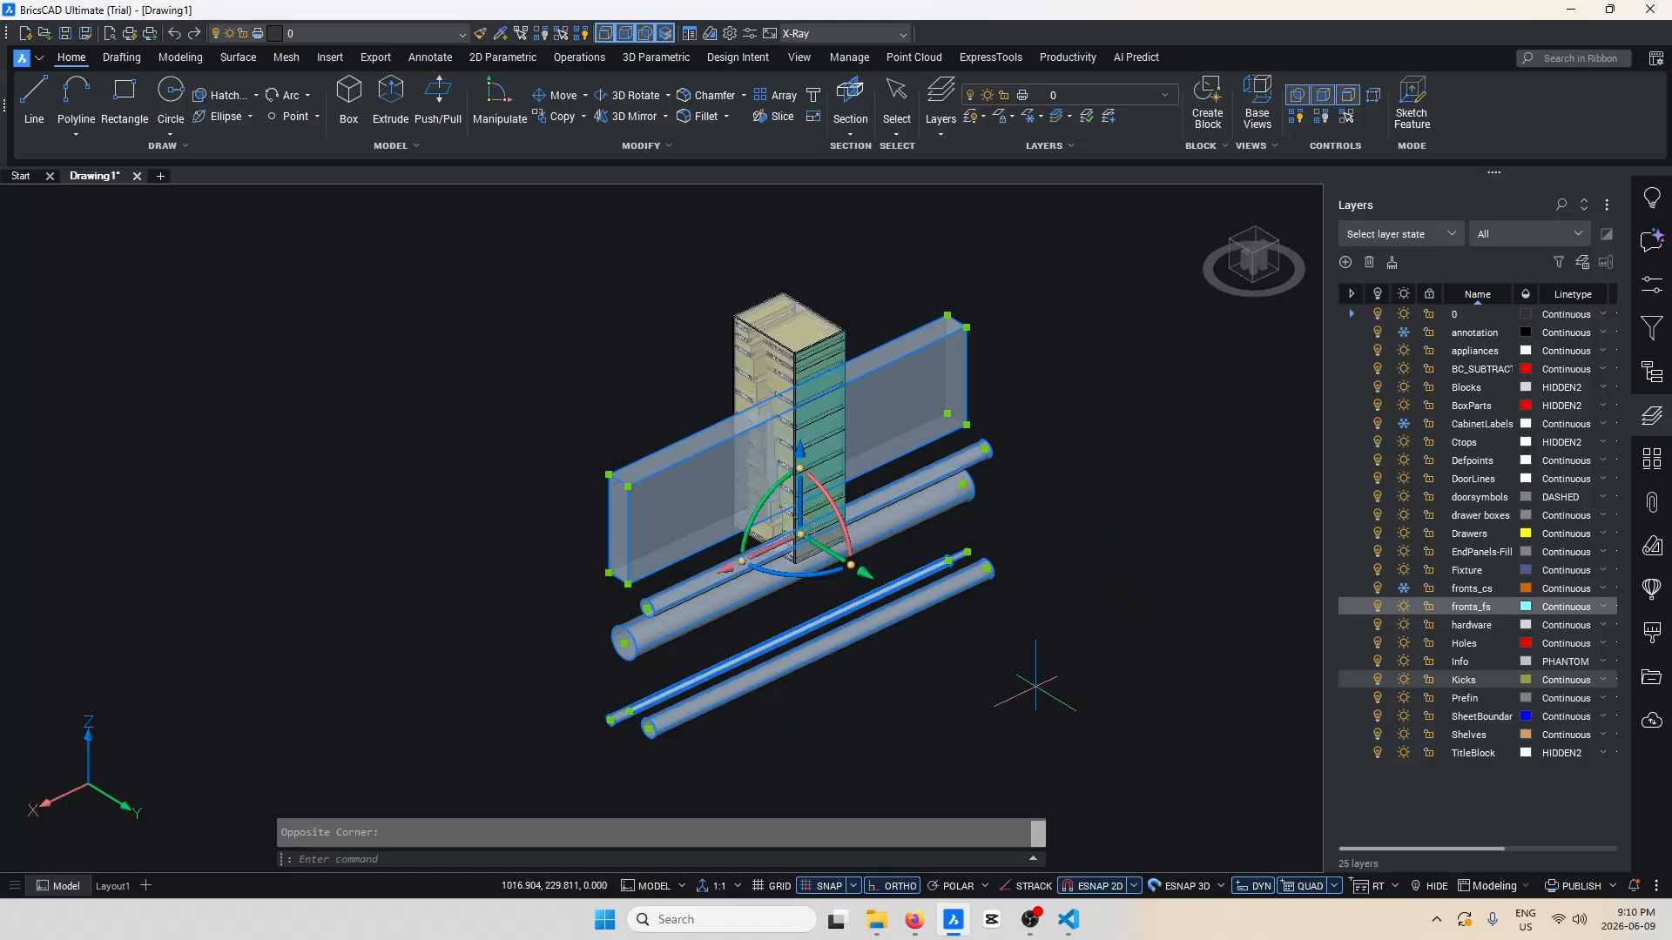
pyautogui.moveTo(1028, 682)
pyautogui.press('Escape')
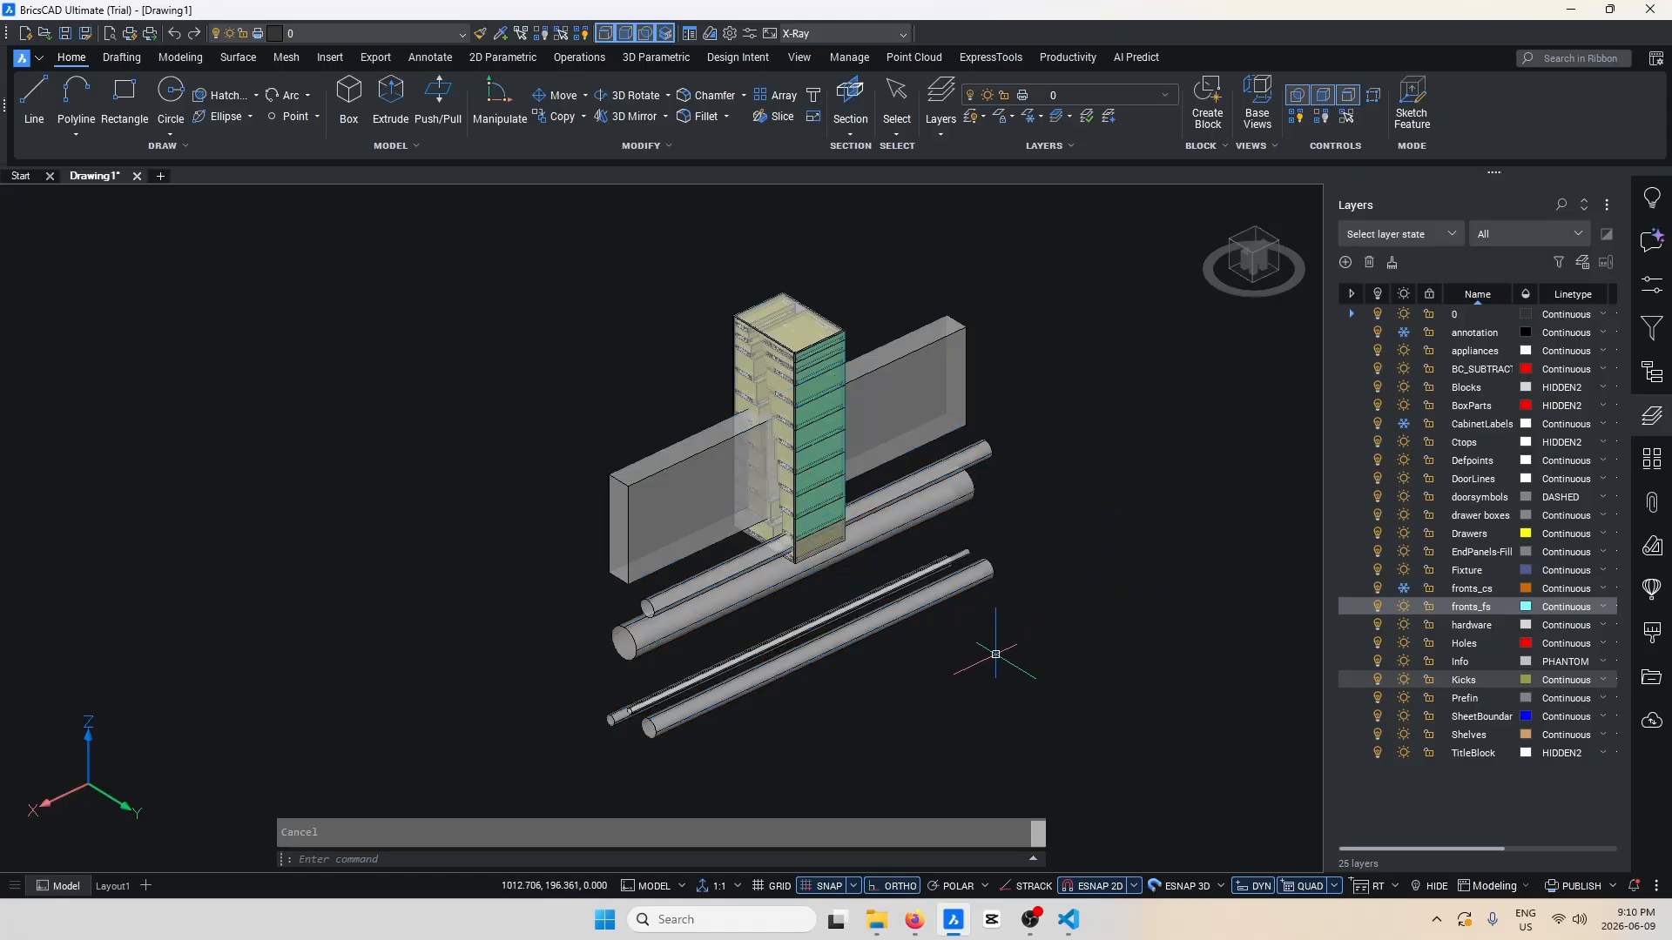
# Move the rectangular solid and all five cylinders straight up so the lower ones run through the cabinet.
pyautogui.keyDown('shift'); pyautogui.moveTo(889, 572); pyautogui.dragTo(834, 551, button='middle'); pyautogui.keyUp('shift')
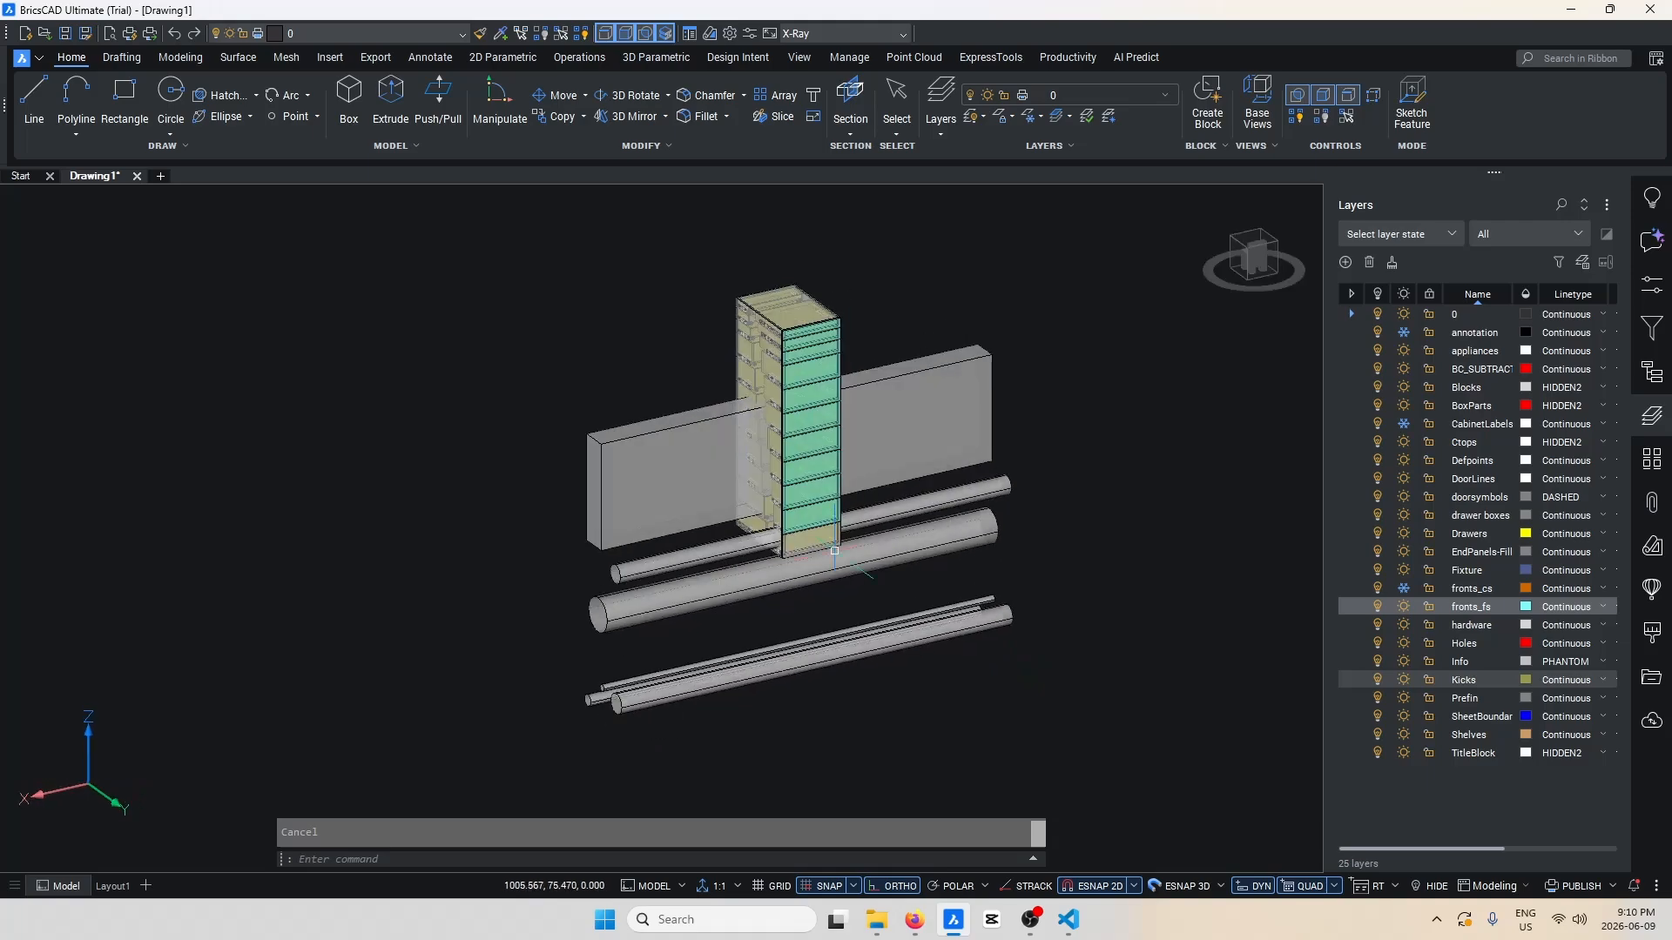
pyautogui.click(990, 685)
pyautogui.click(911, 304)
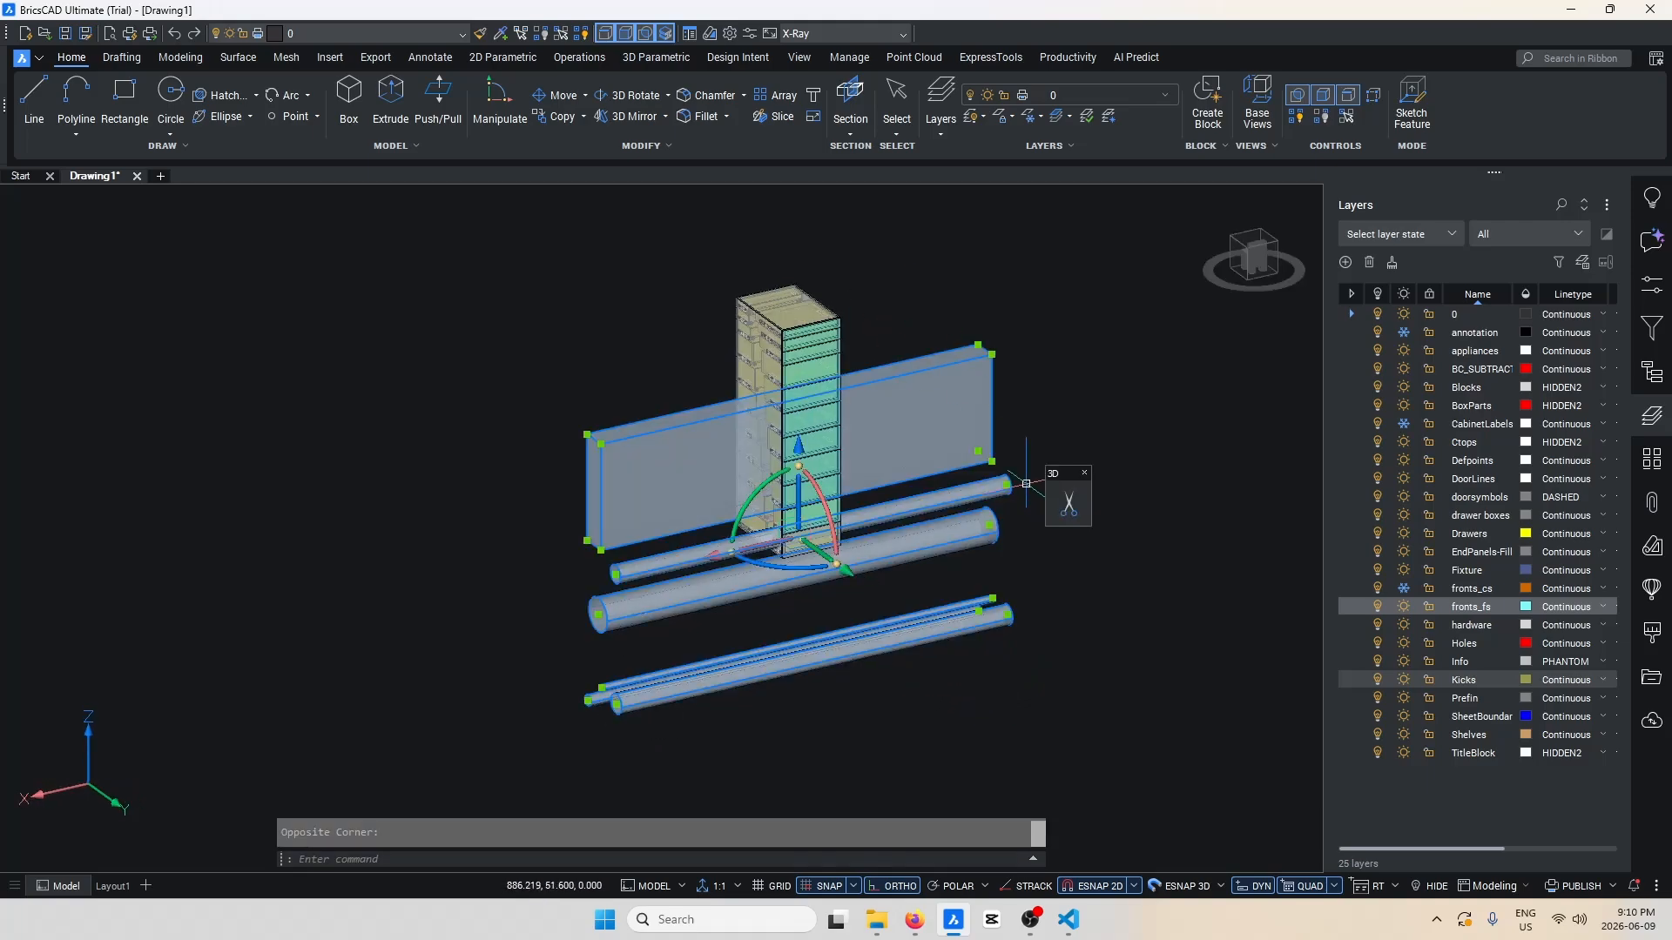
pyautogui.write('m')
pyautogui.press('space')
pyautogui.click(1053, 613)
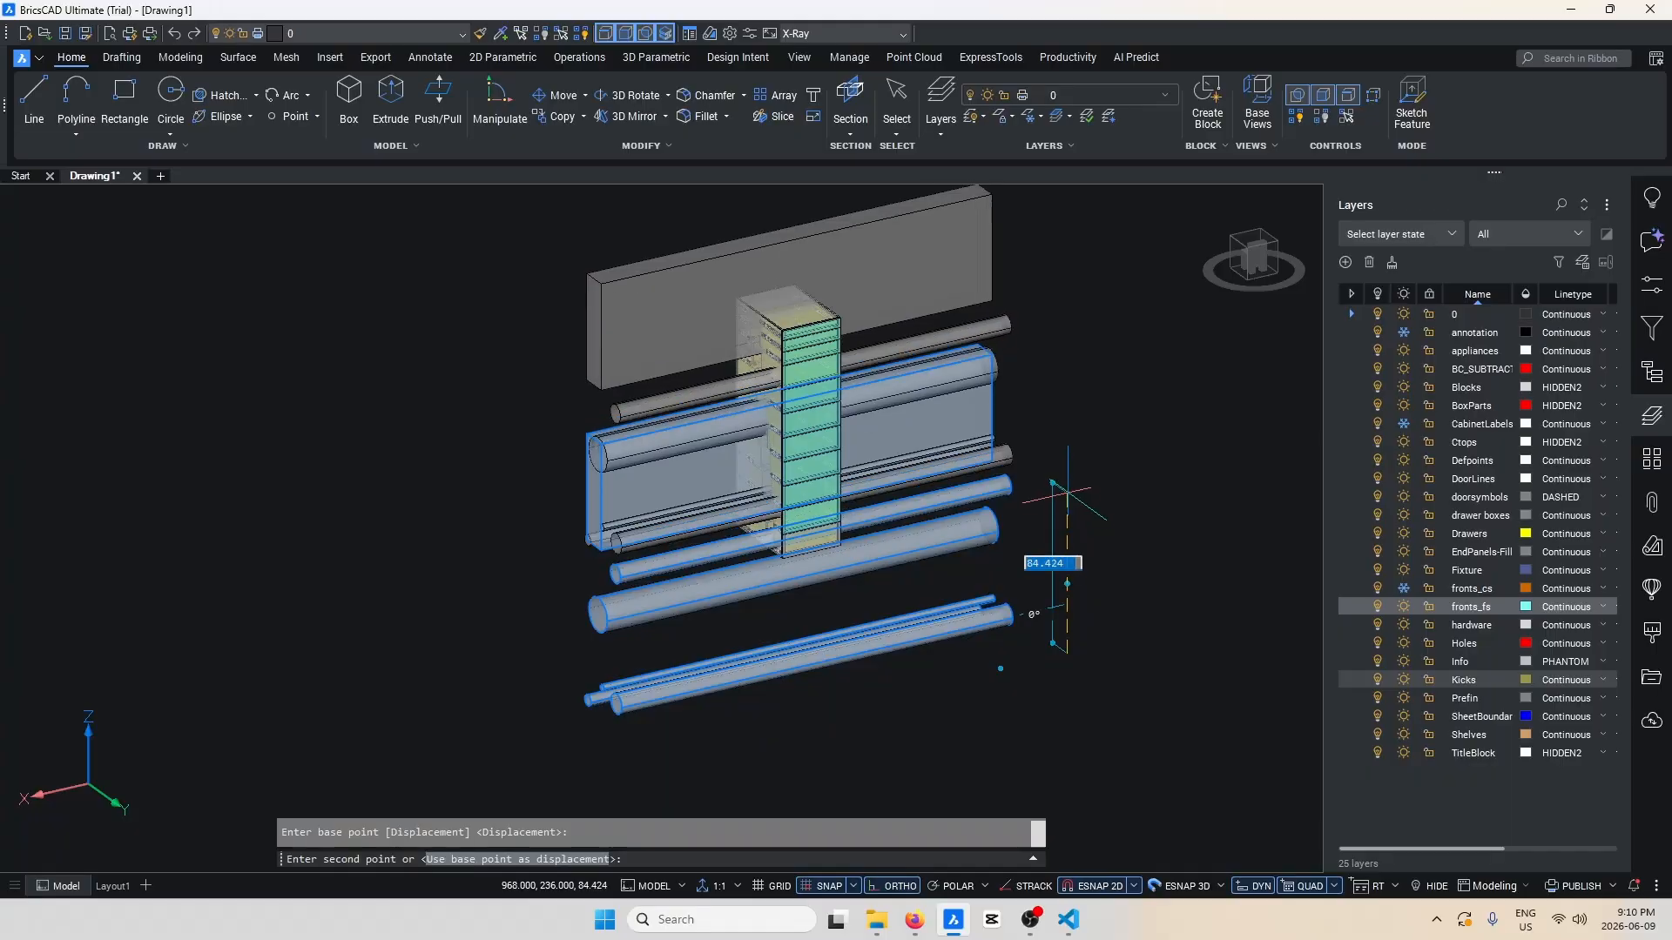
pyautogui.click(1066, 505)
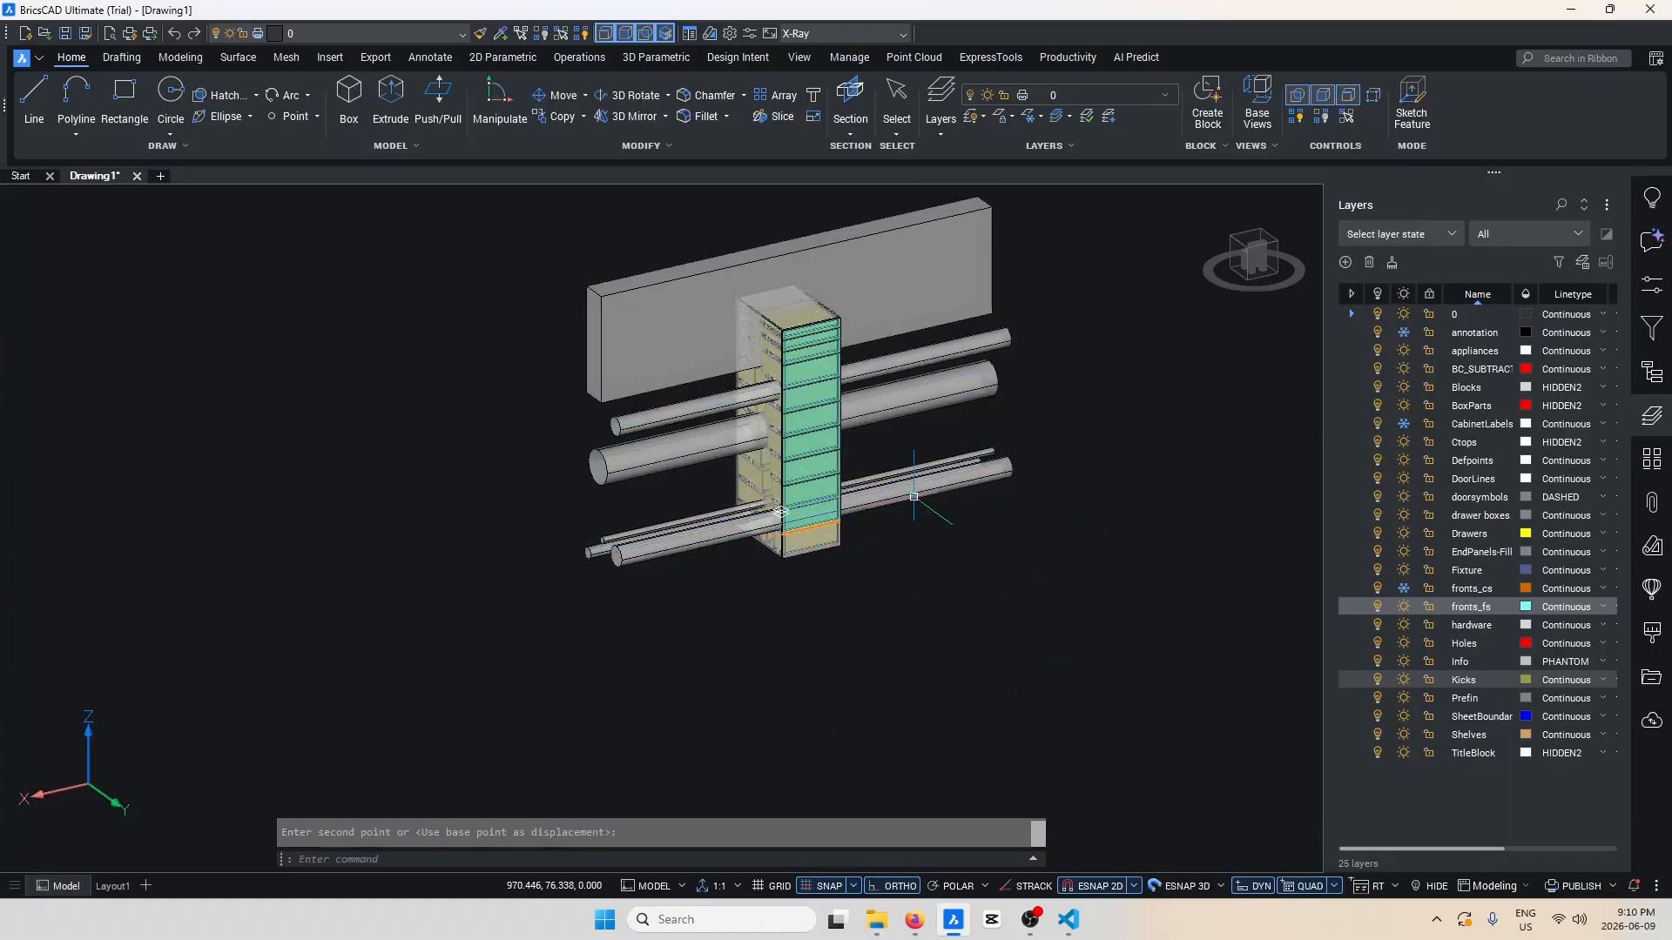
# Push the top face of the rectangular solid down by about 38 in to make it shallower.
pyautogui.scroll(5, 674, 325)
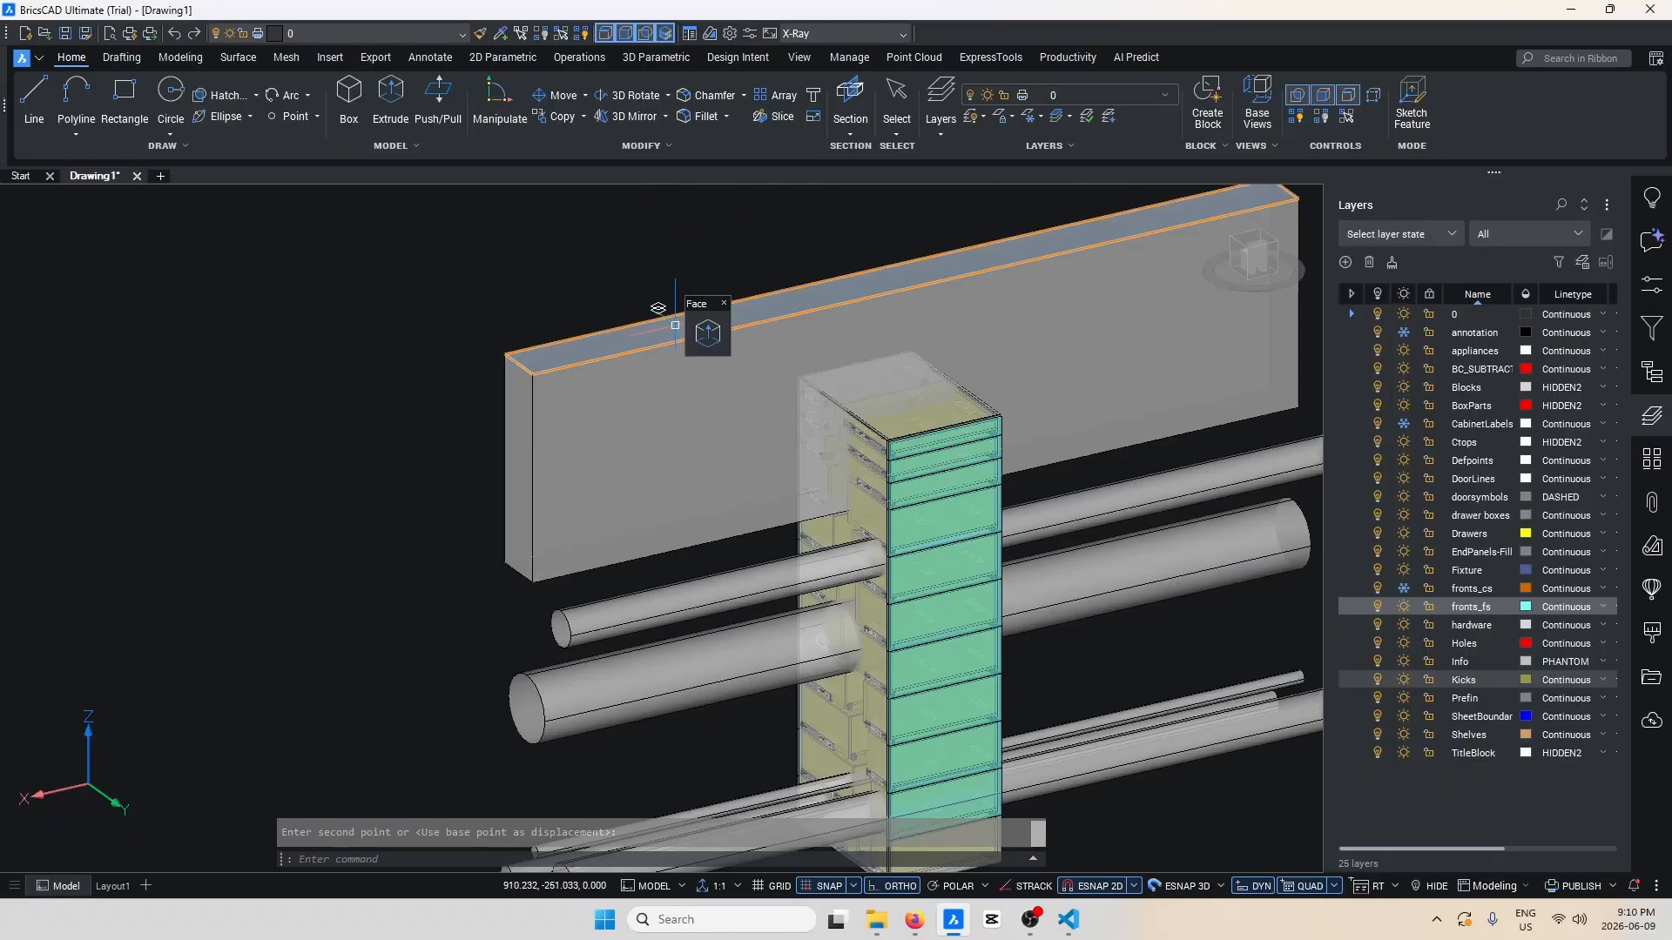
pyautogui.moveTo(707, 338)
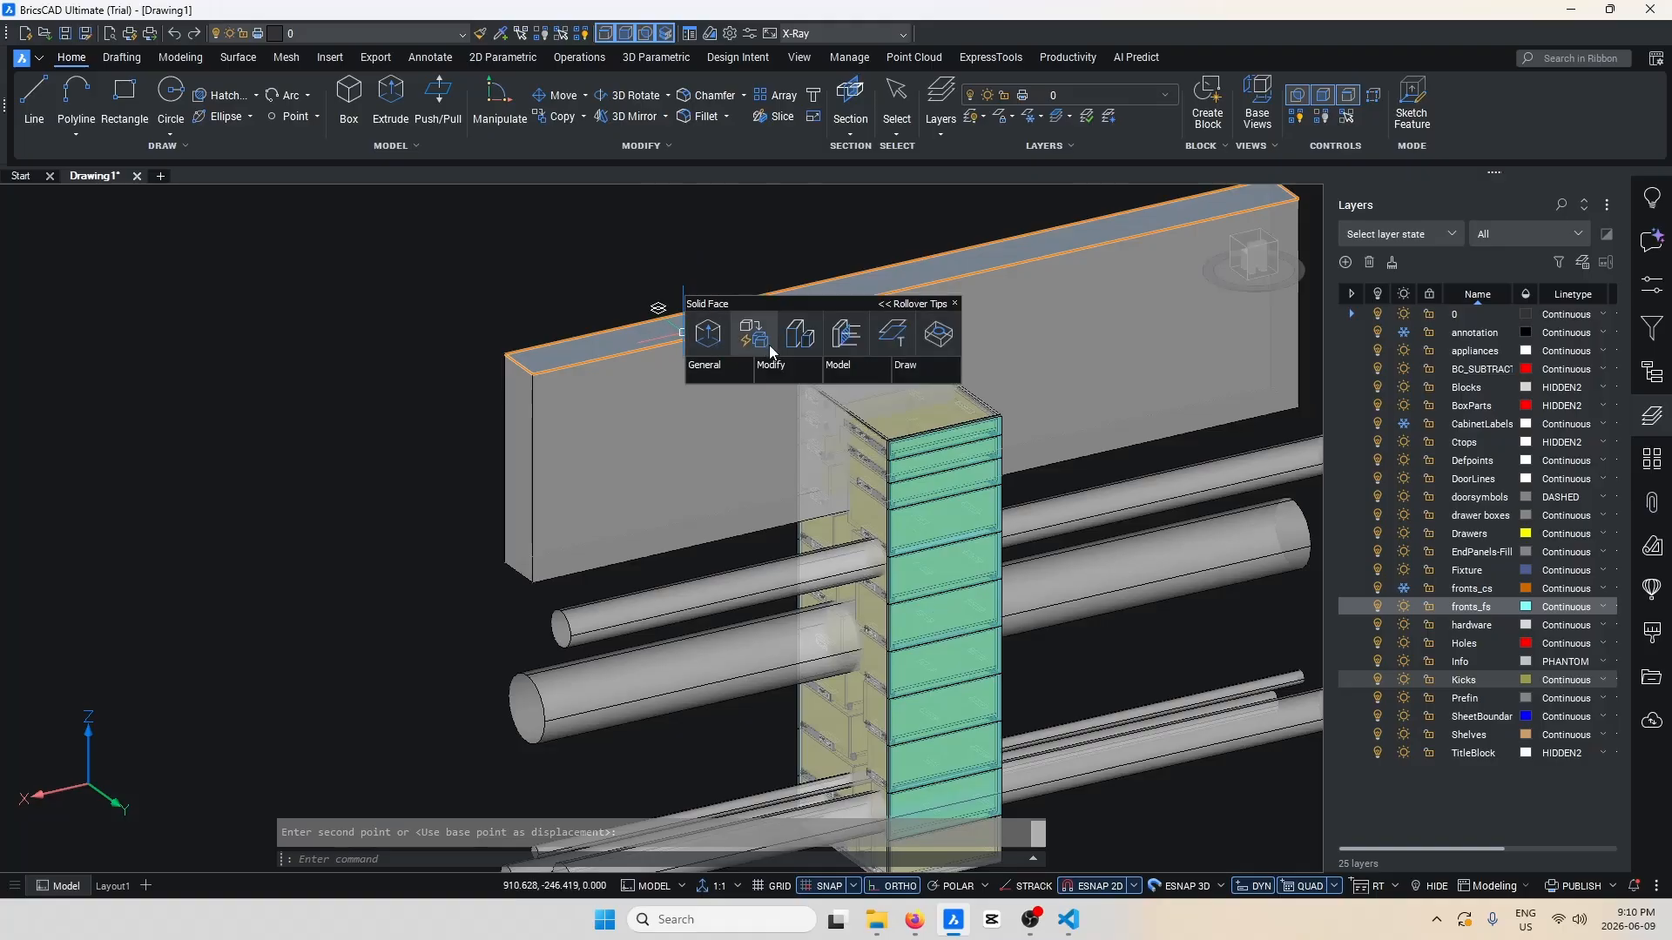
pyautogui.moveTo(773, 374)
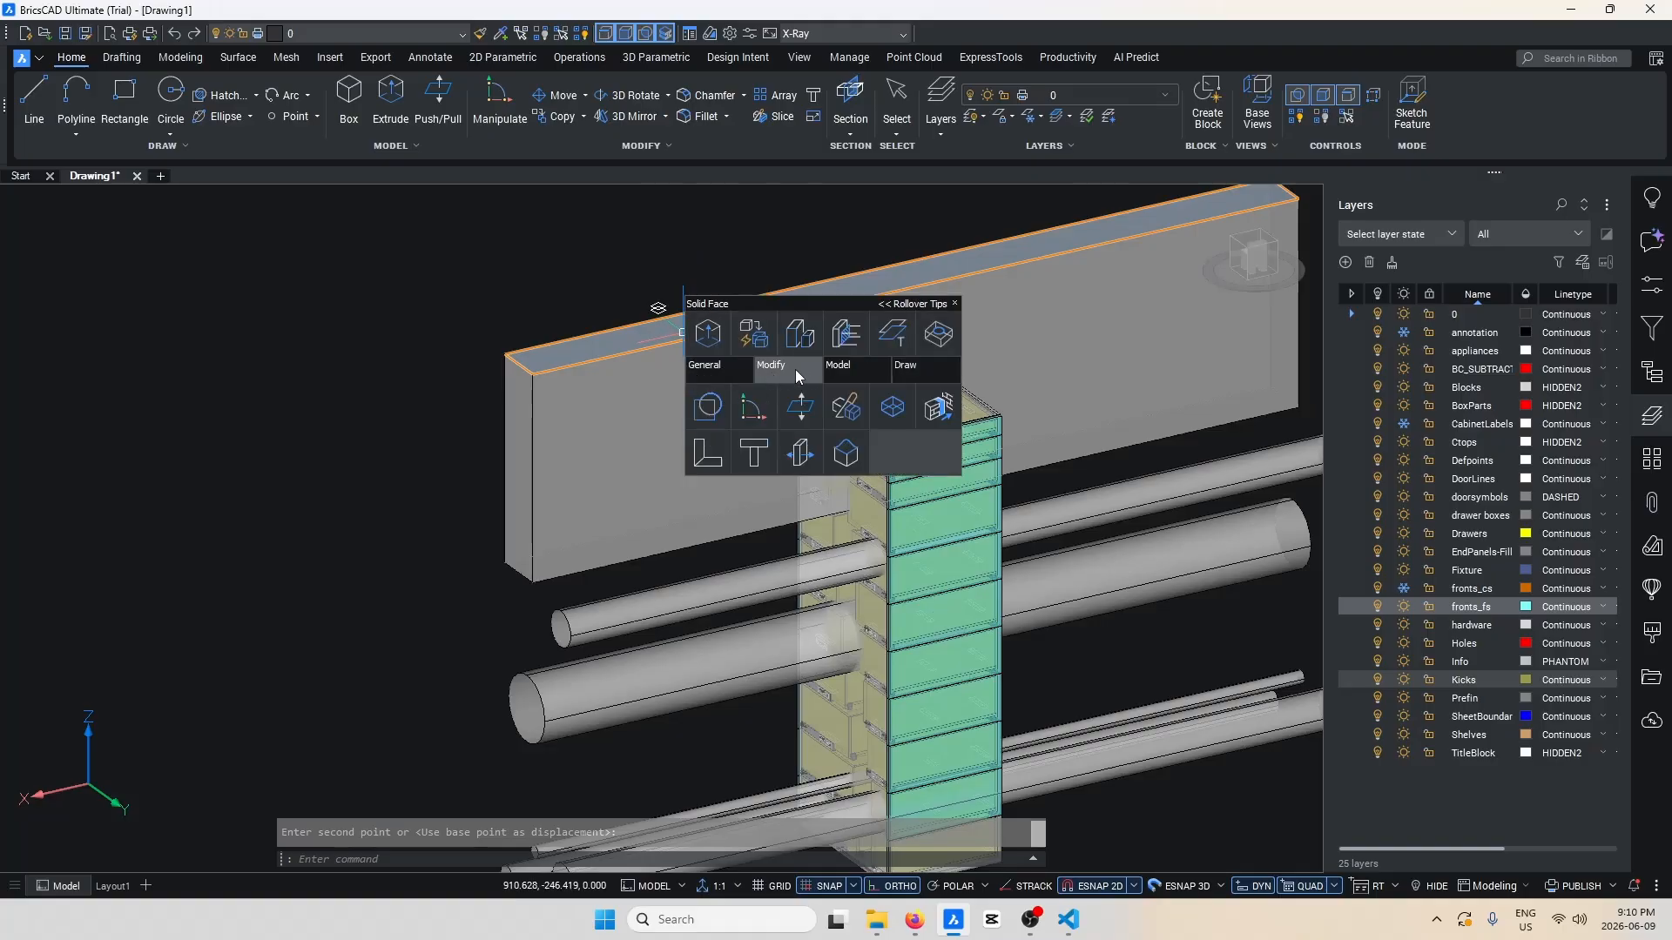
pyautogui.click(800, 407)
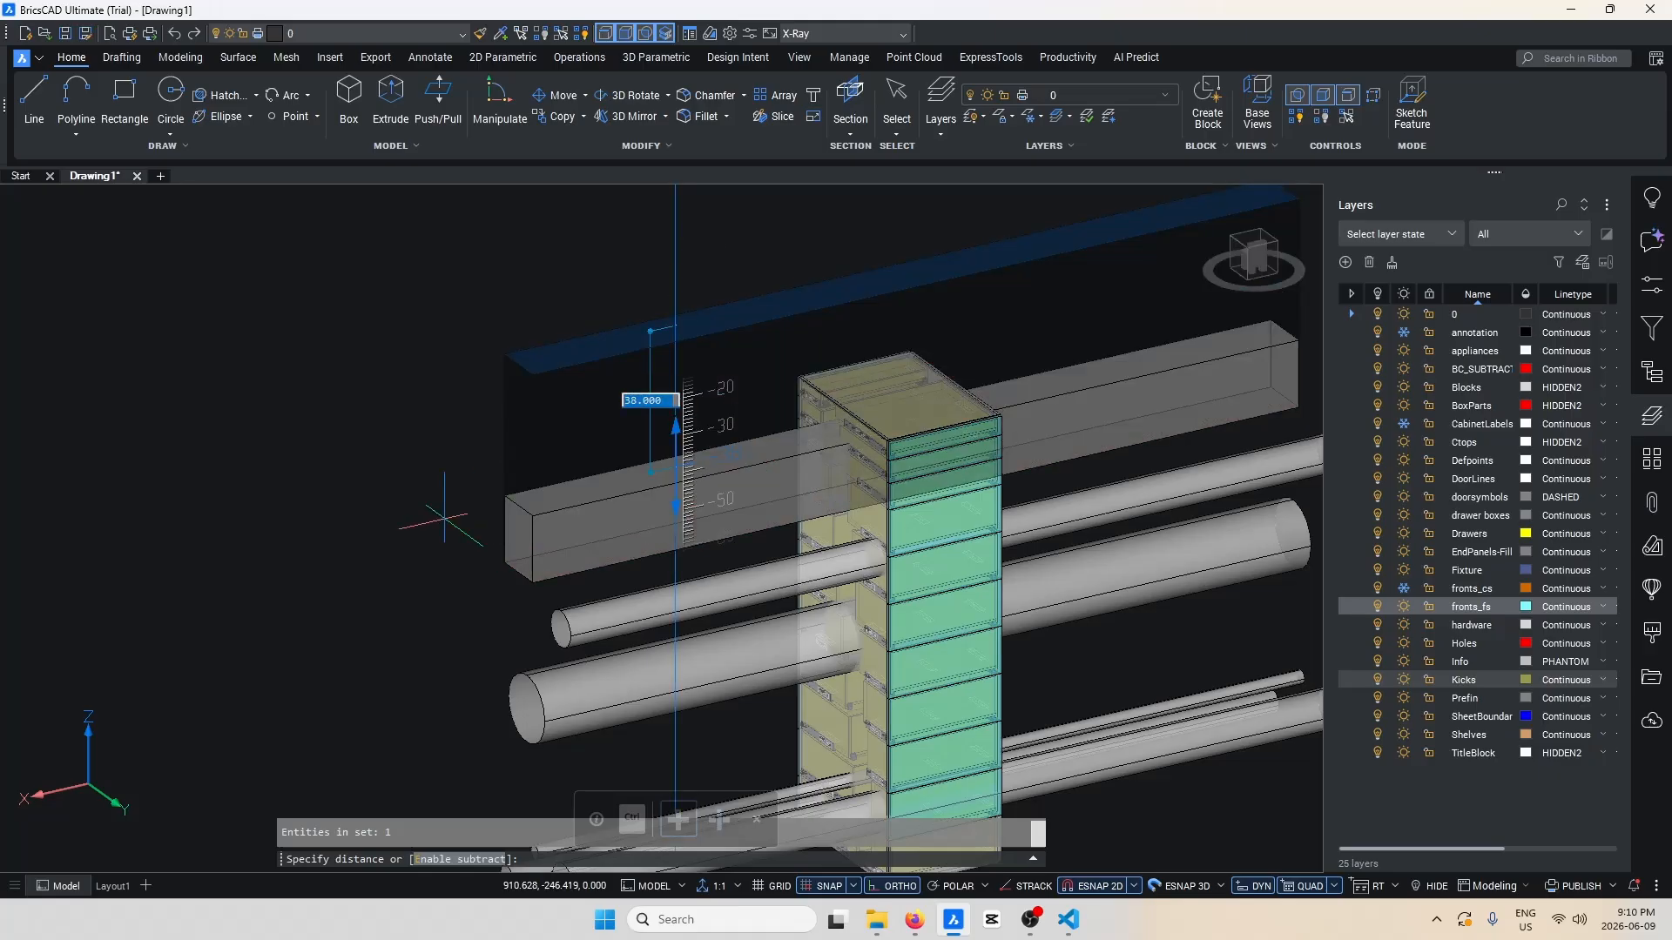
pyautogui.press('Escape')
pyautogui.scroll(-5, 522, 388)
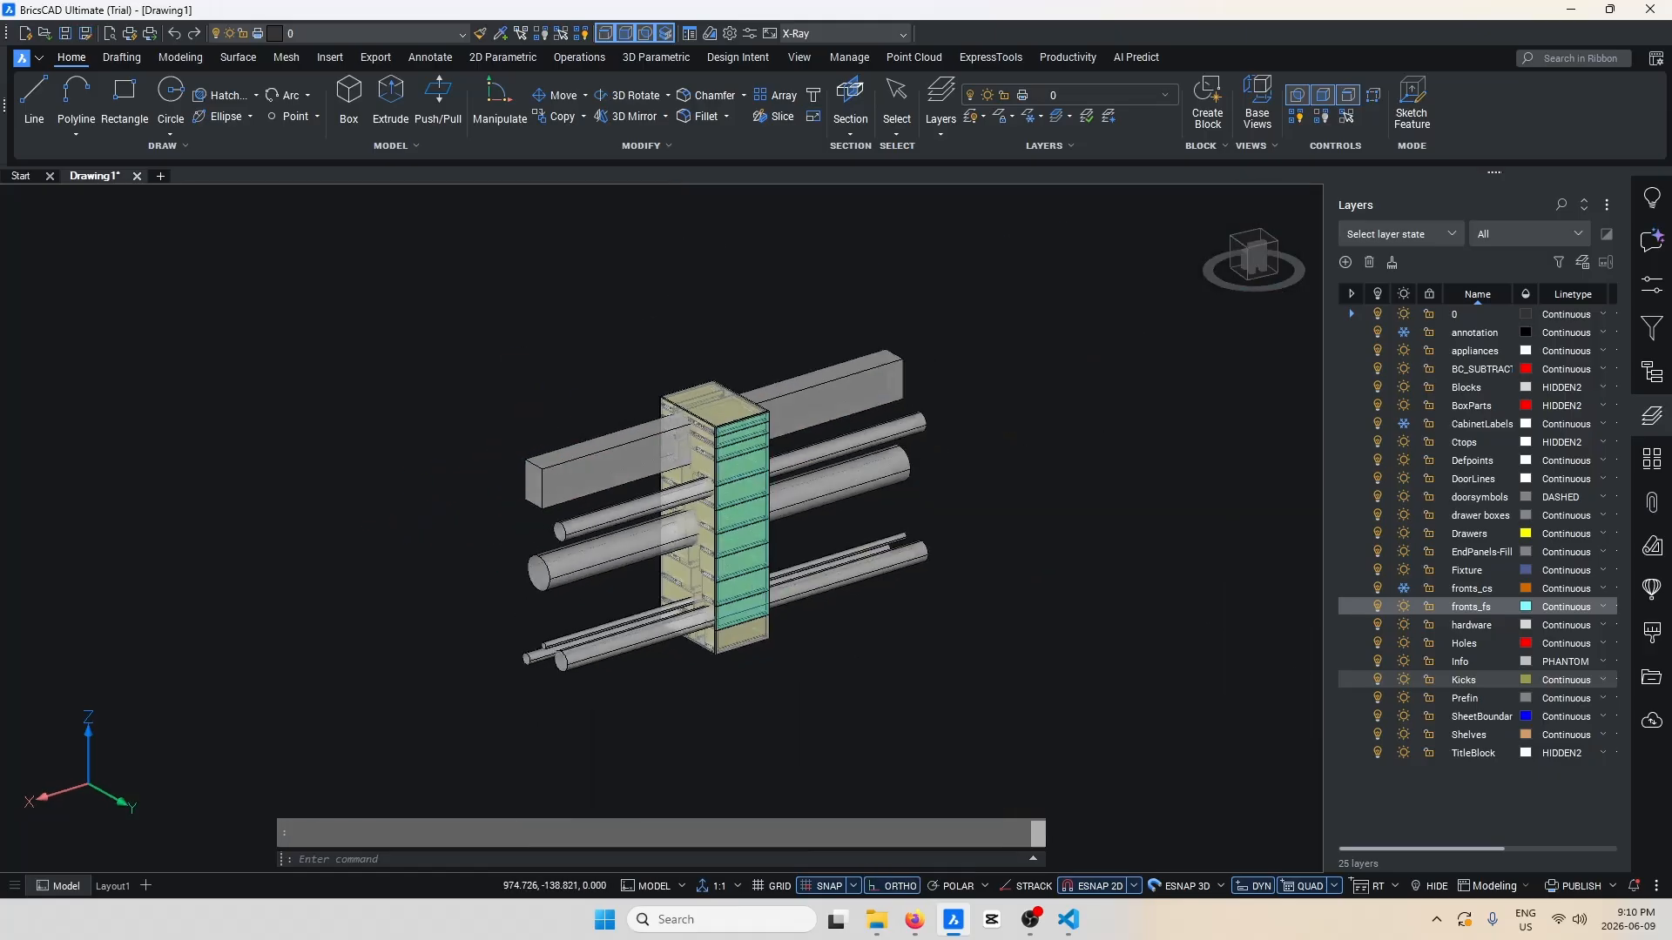
# Assign the rectangular solid and the five cylinders to the Holes layer.
pyautogui.keyDown('shift'); pyautogui.moveTo(523, 435); pyautogui.dragTo(875, 424, button='middle'); pyautogui.keyUp('shift')
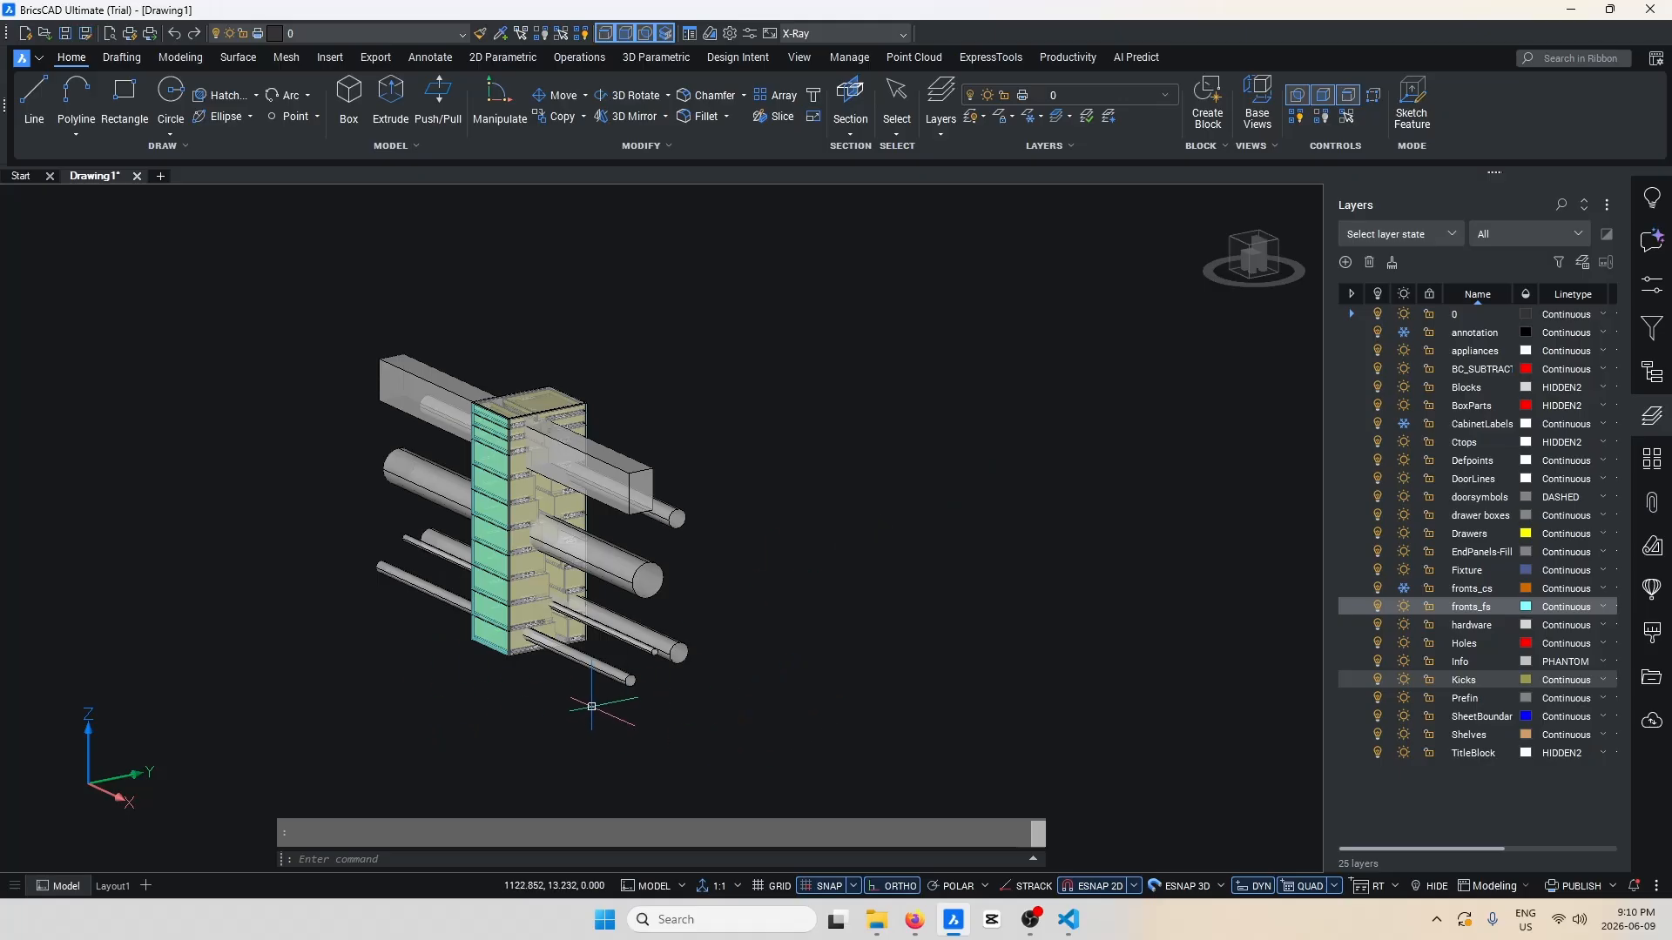
pyautogui.keyDown('shift'); pyautogui.moveTo(605, 700); pyautogui.dragTo(697, 714, button='middle'); pyautogui.keyUp('shift')
pyautogui.click(849, 776)
pyautogui.click(648, 384)
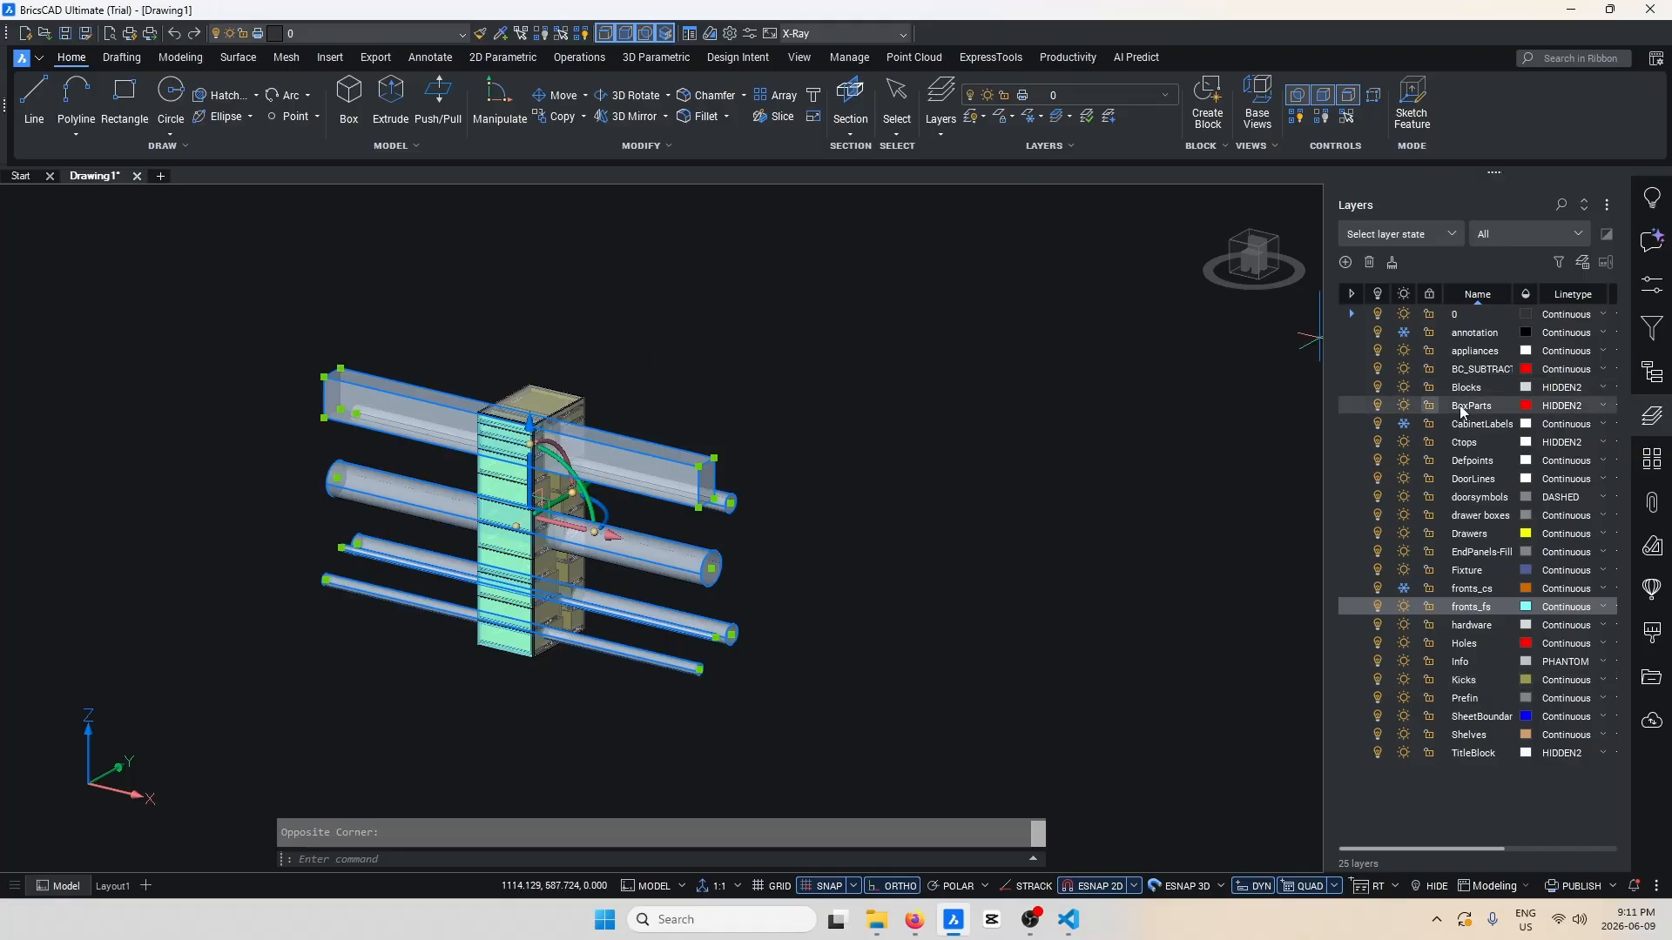
pyautogui.click(1652, 287)
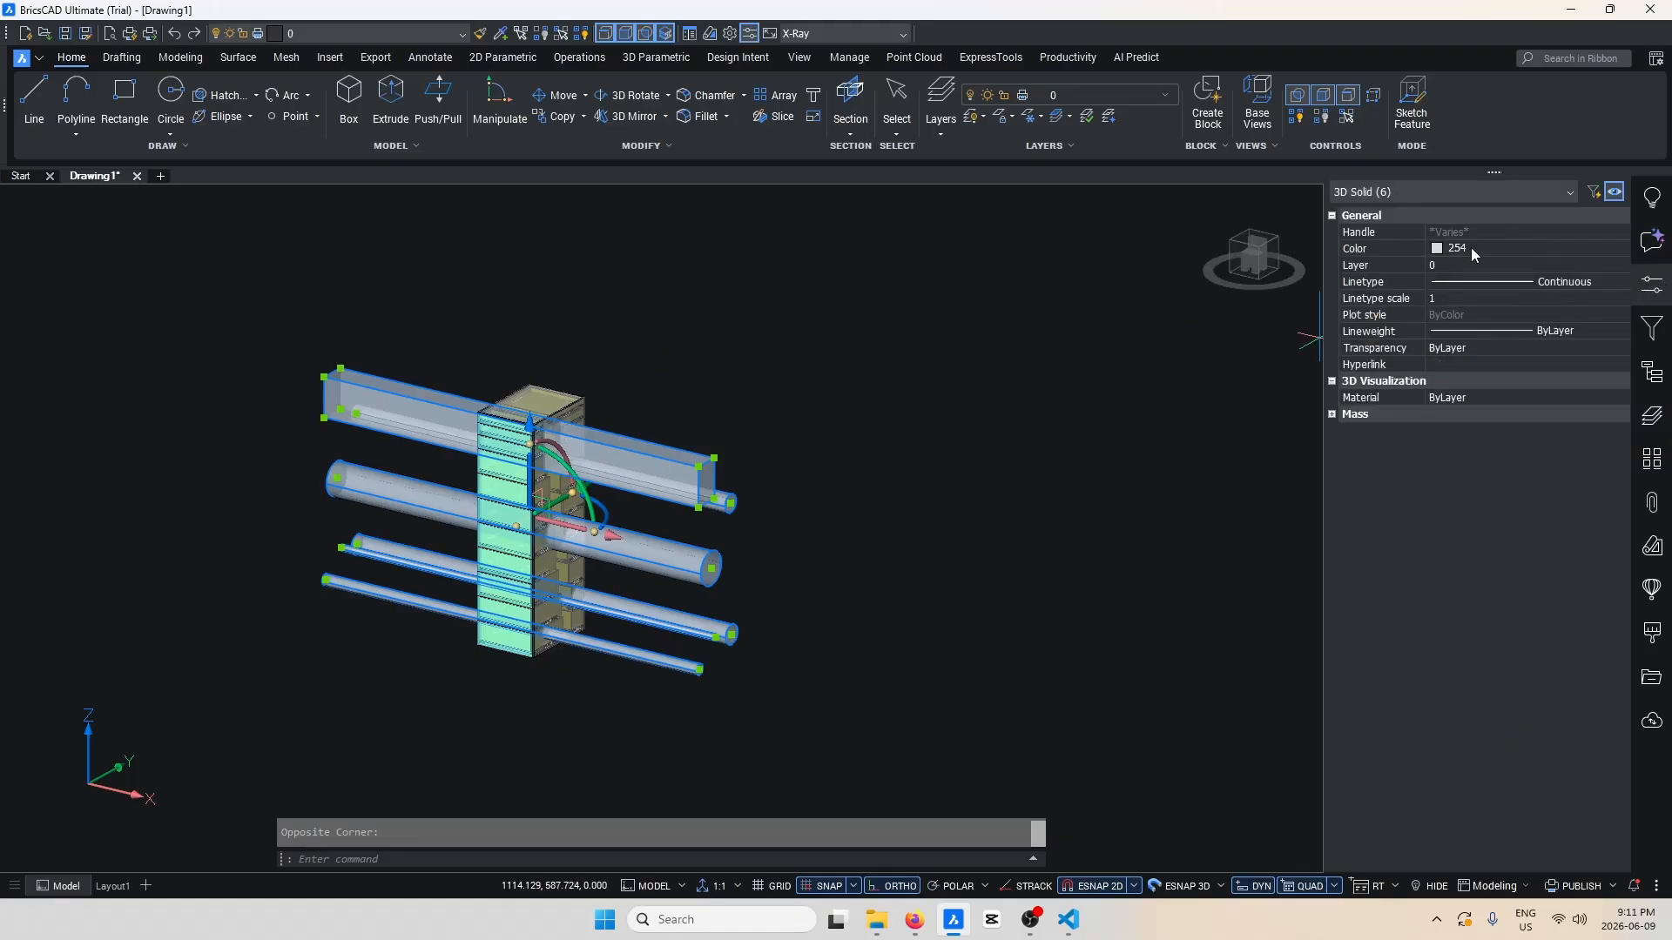
pyautogui.click(1455, 266)
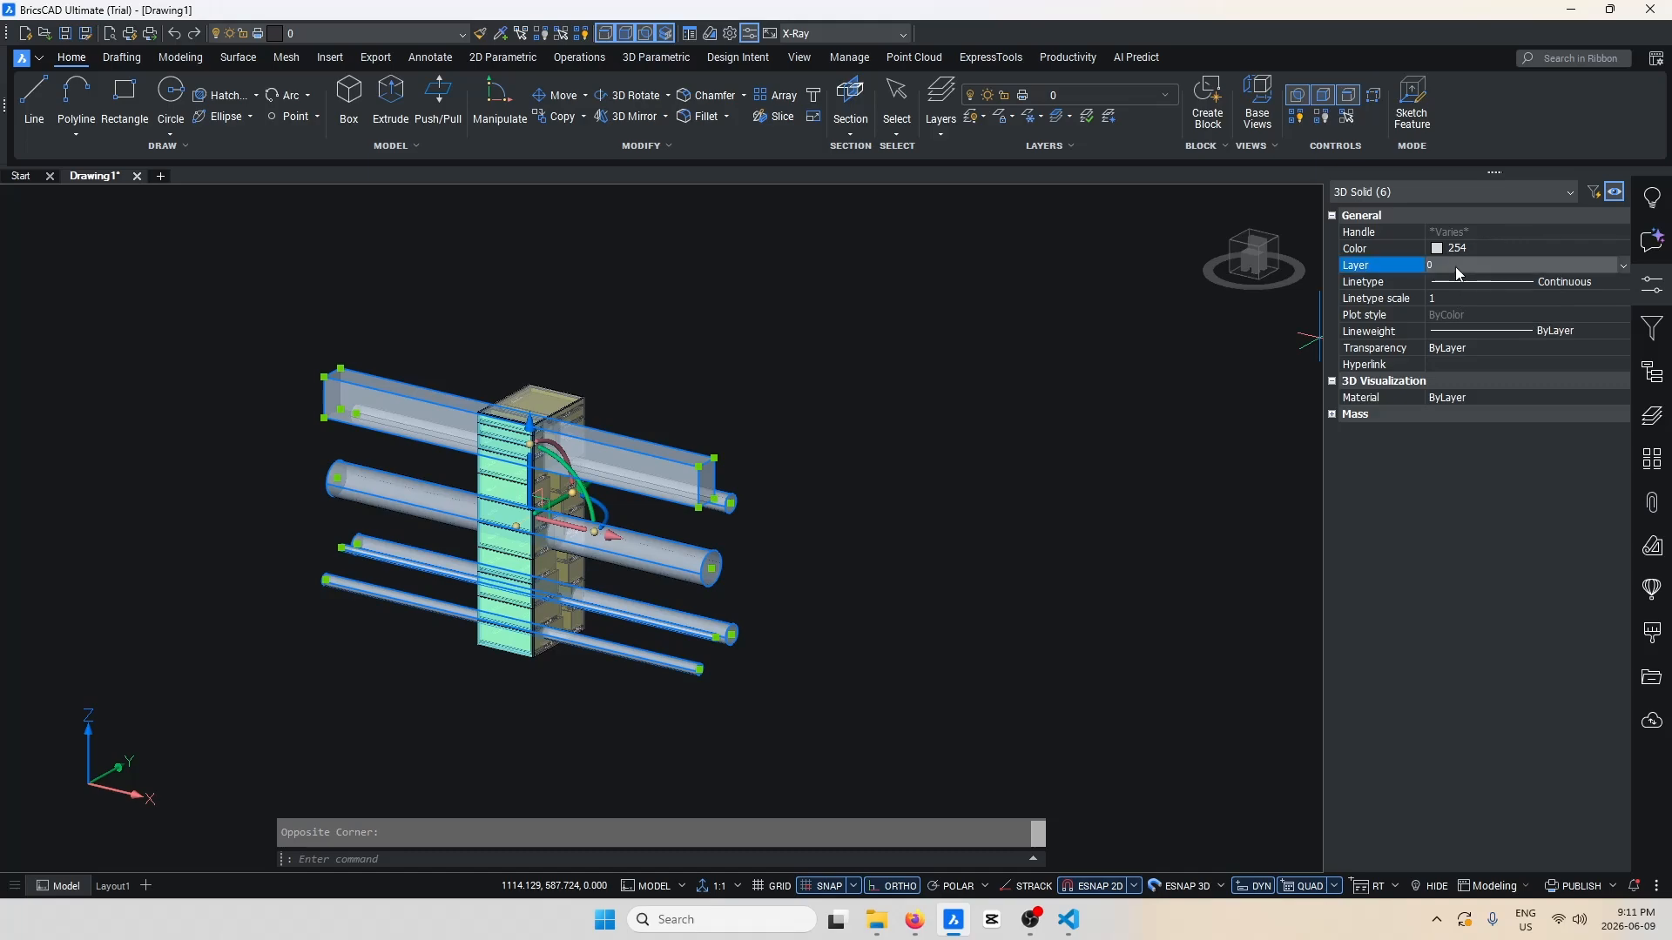
pyautogui.click(1454, 266)
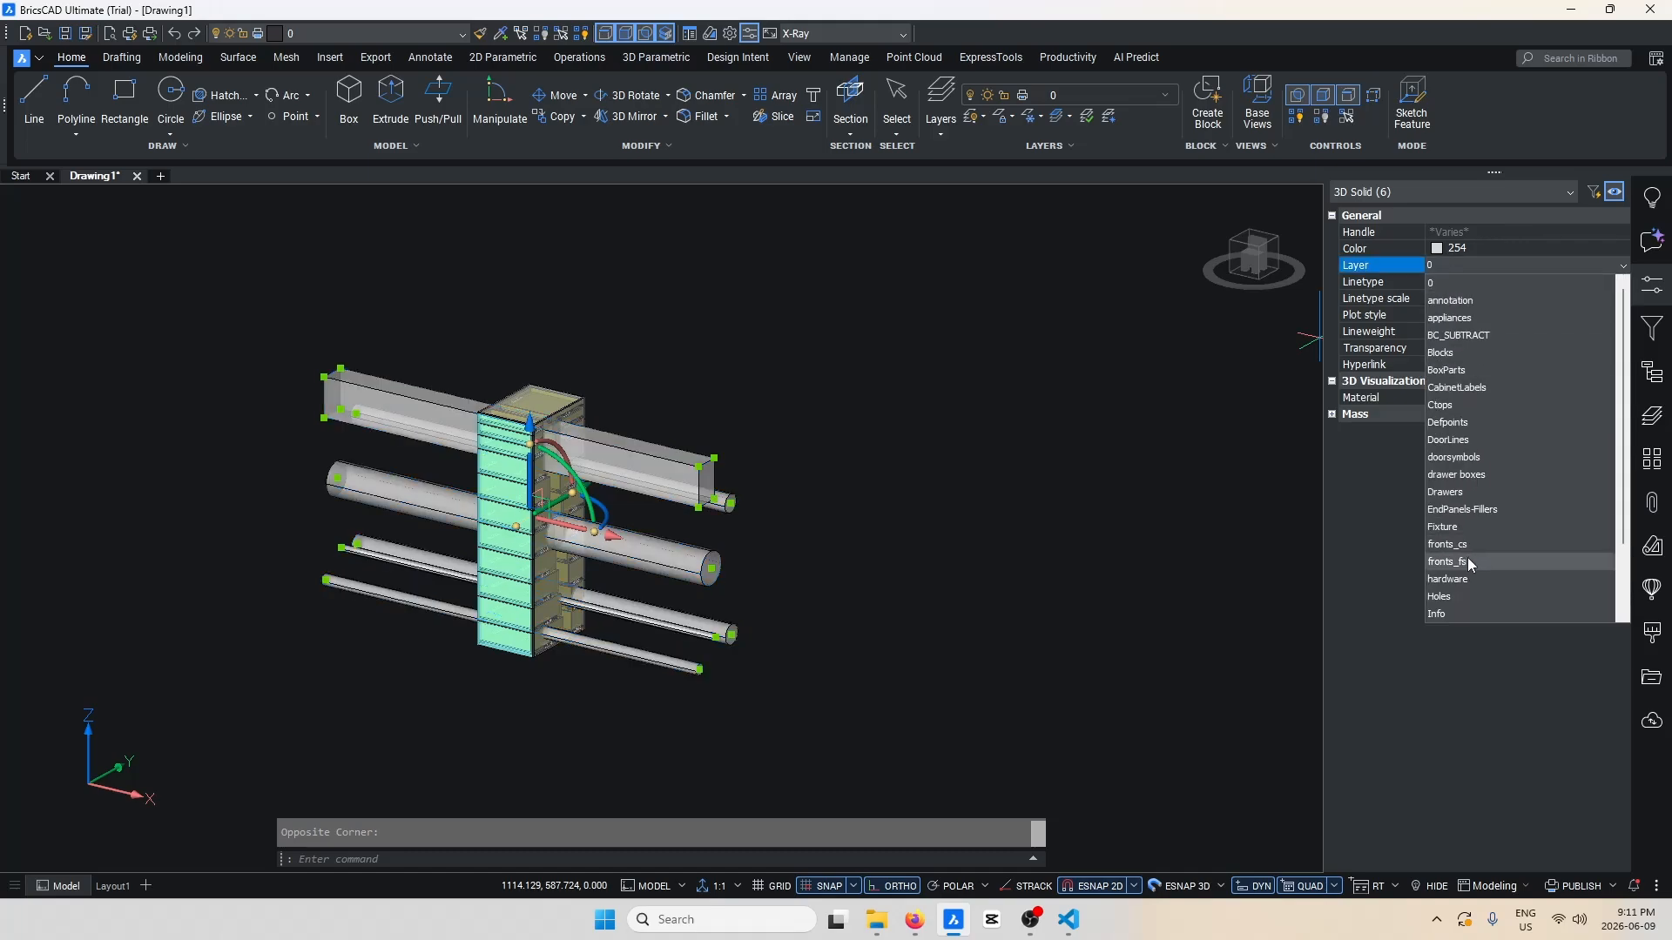
pyautogui.click(1458, 598)
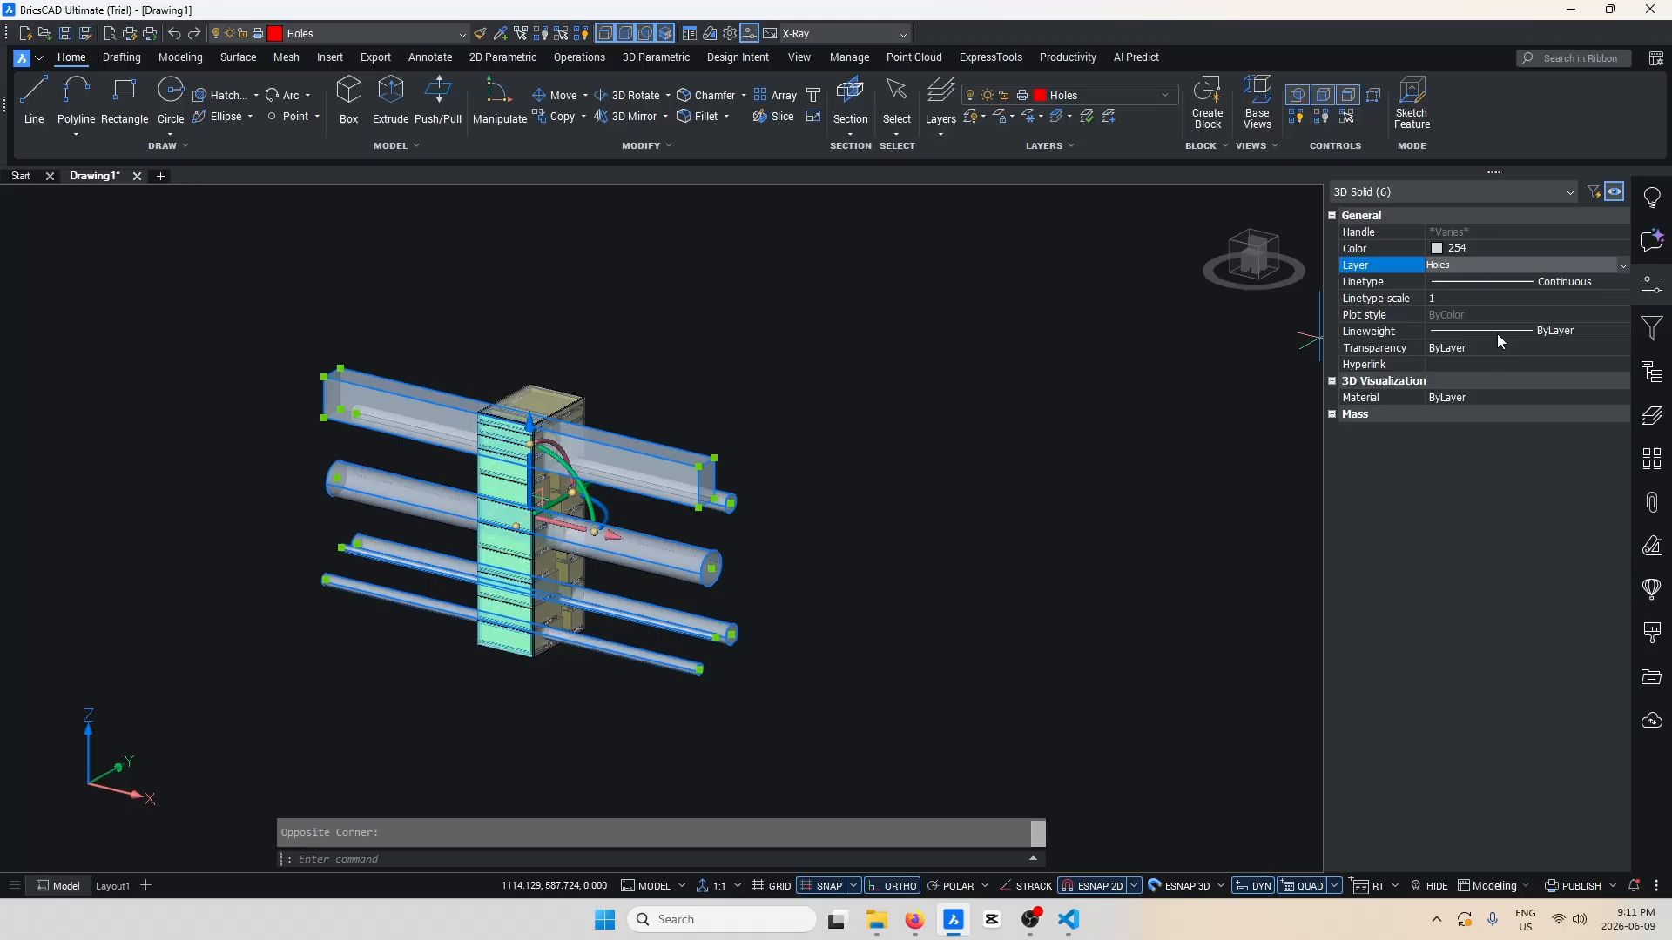
# Change the colour of the six solids to the red of the Holes layer.
pyautogui.click(1463, 251)
pyautogui.click(1464, 252)
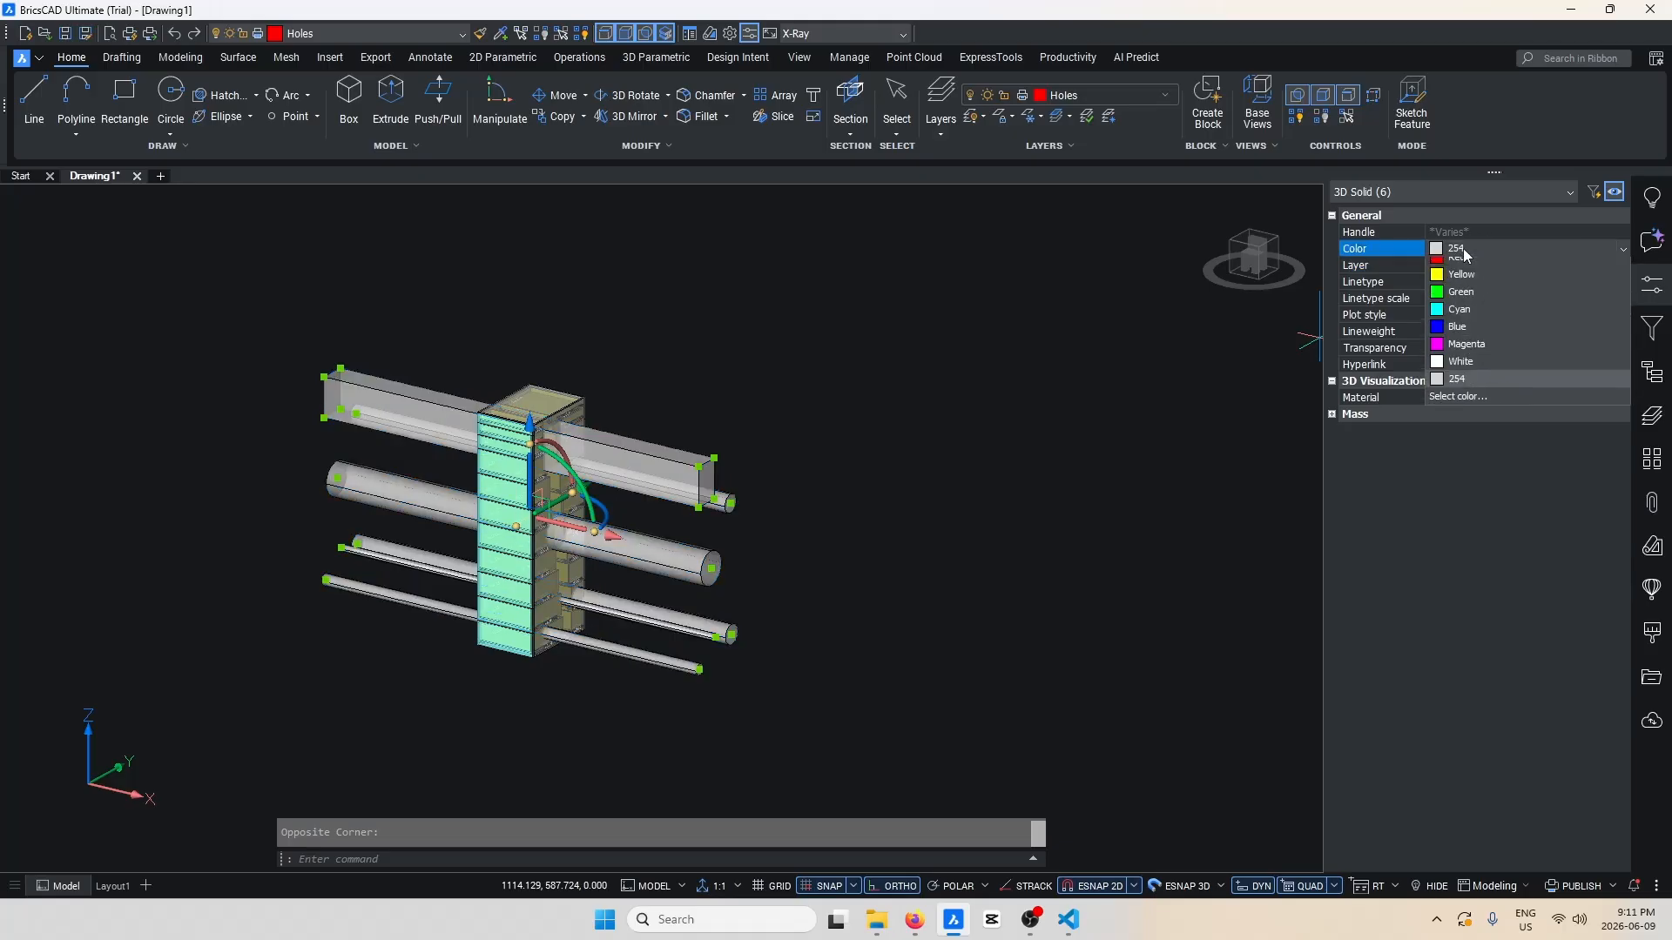
pyautogui.click(1463, 265)
pyautogui.press('Escape')
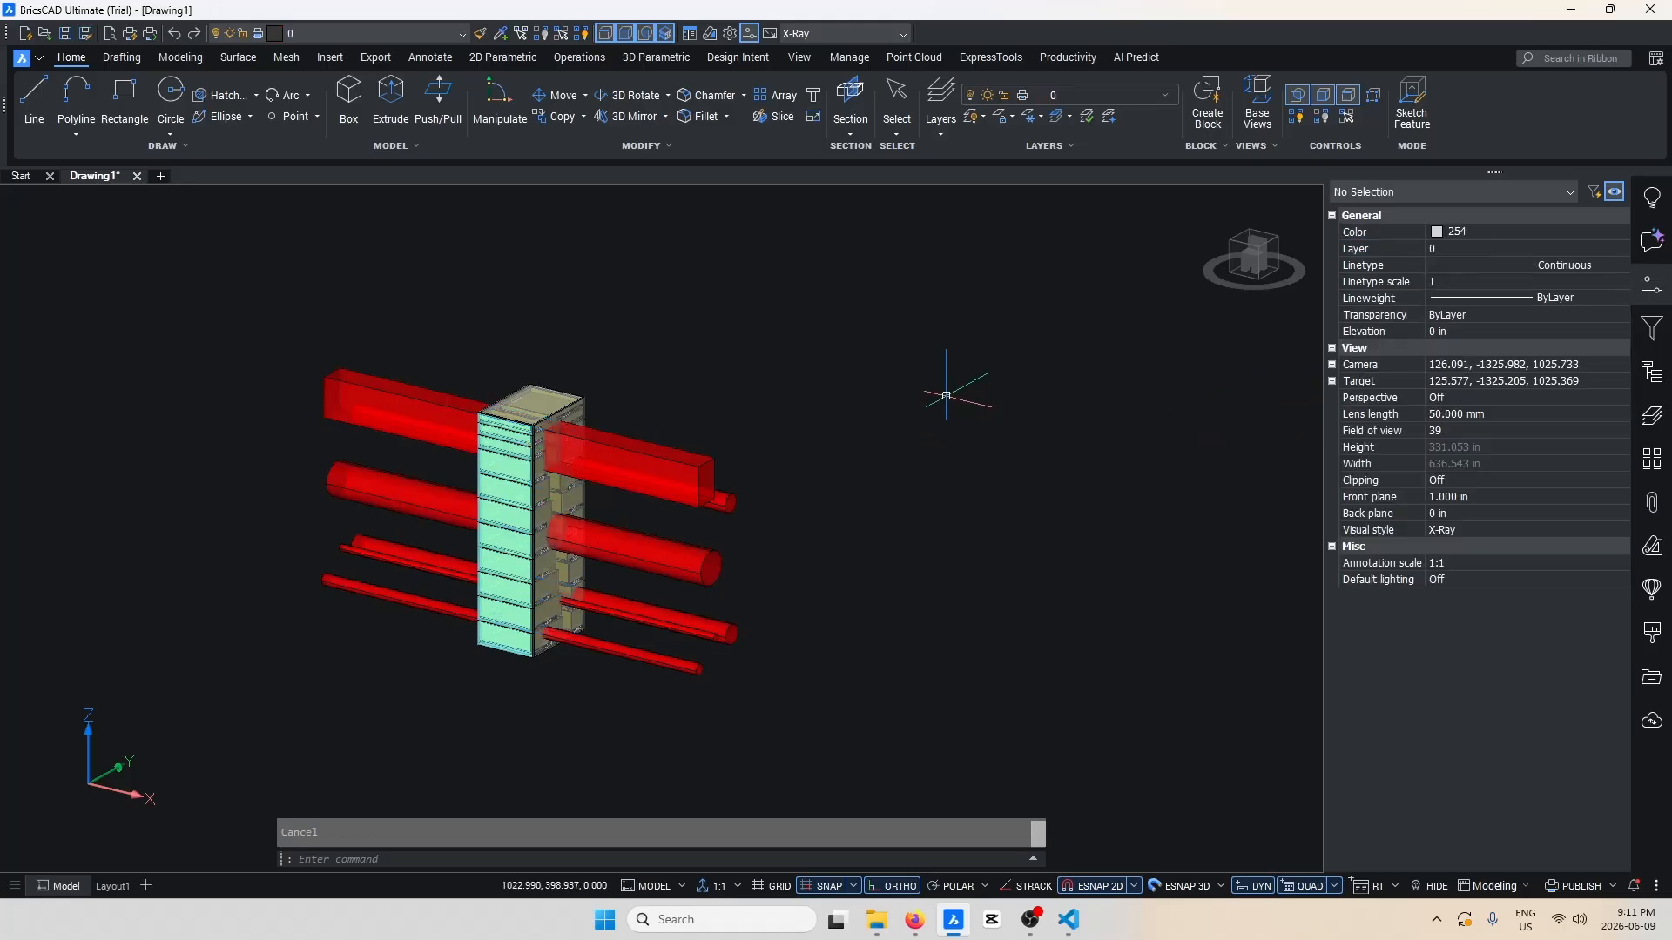
# Run the VD command on the whole cabinet and the red Holes solids to subtract them from every part.
pyautogui.scroll(-2, 805, 490)
pyautogui.keyDown('shift'); pyautogui.moveTo(772, 537); pyautogui.dragTo(764, 532, button='middle'); pyautogui.keyUp('shift')
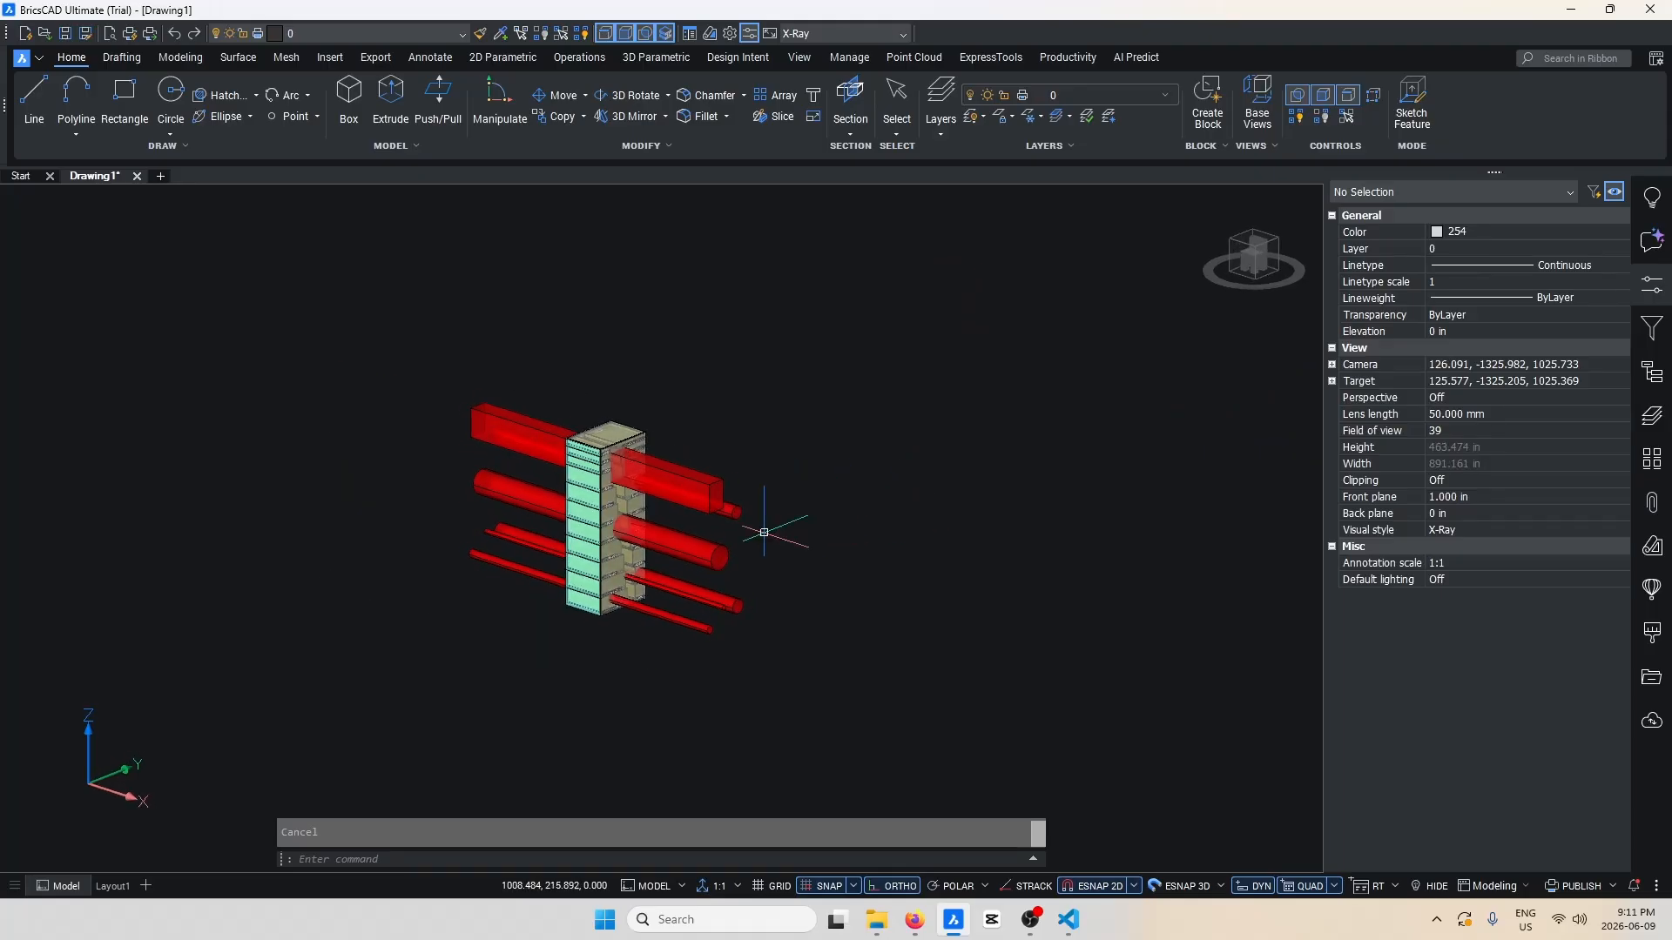
pyautogui.write('vd')
pyautogui.press('Return')
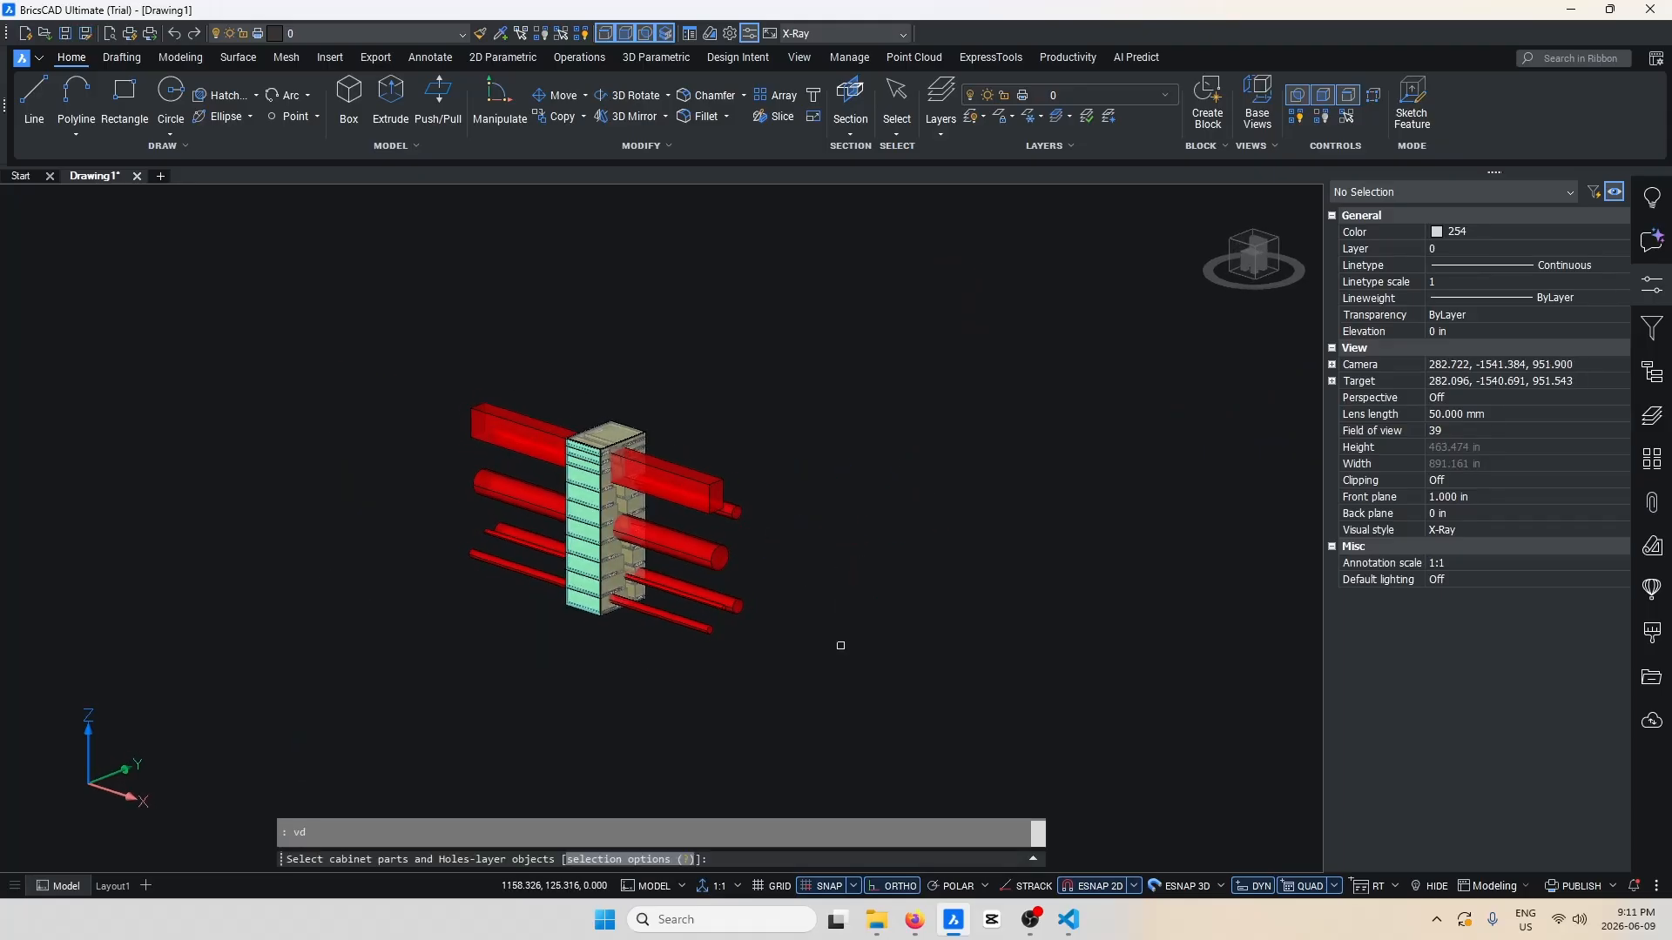
pyautogui.click(849, 670)
pyautogui.click(478, 422)
pyautogui.press('Return')
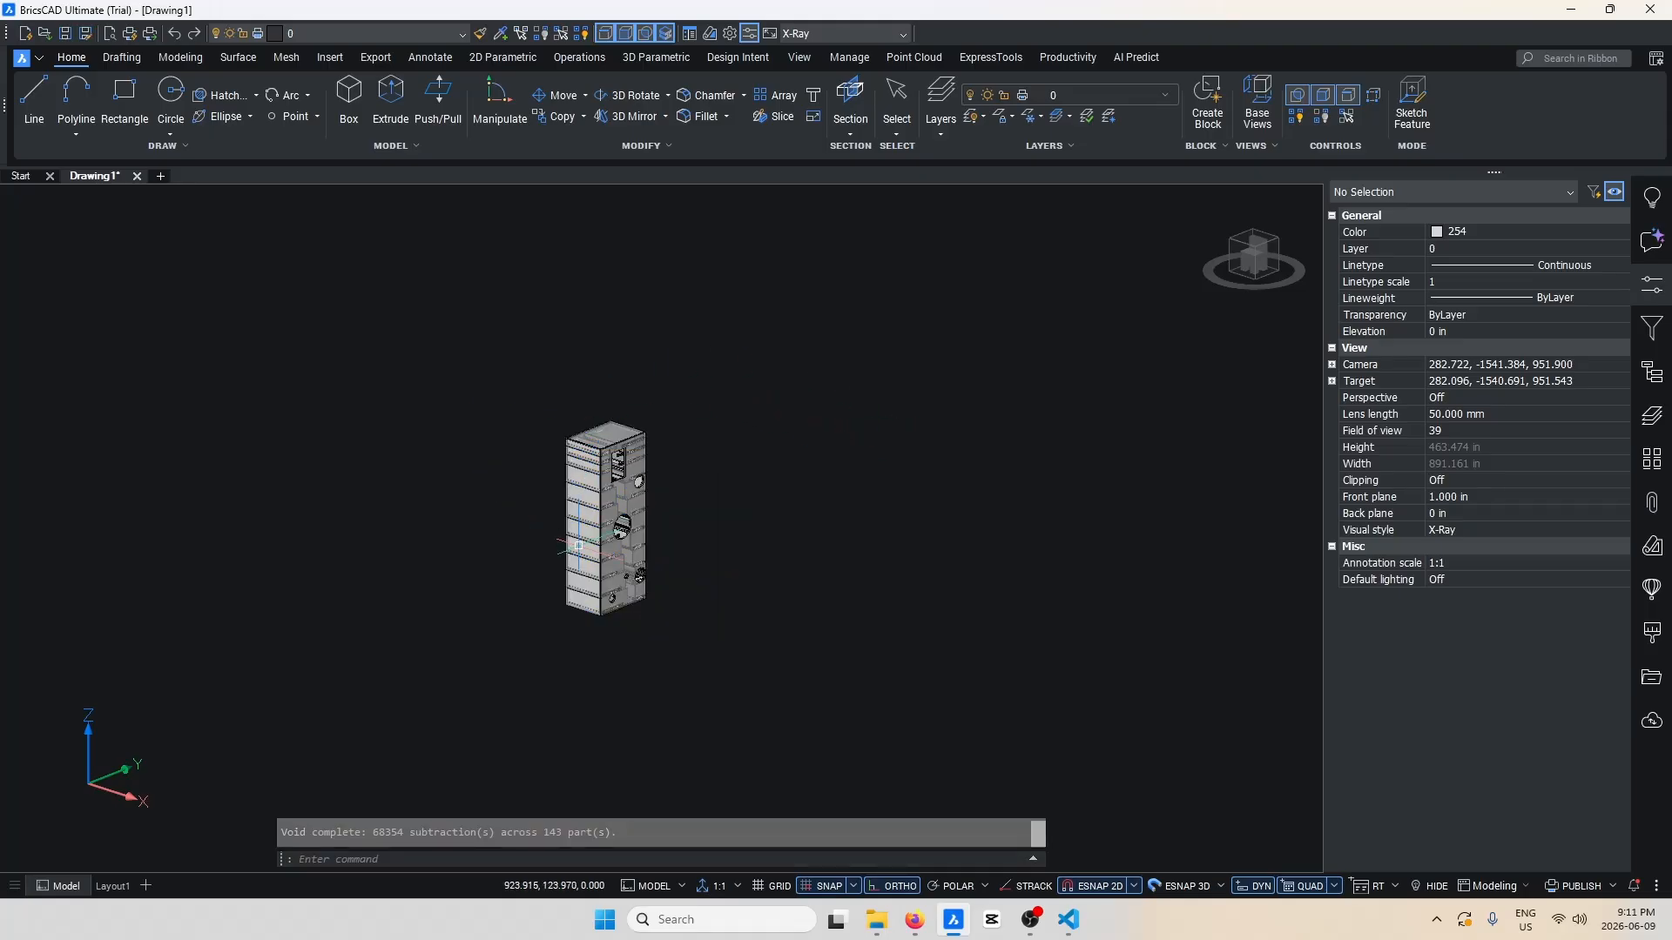
# Examine the openings cut through the cabinet sides, drawers and slides from both sides and close up.
pyautogui.scroll(2, 631, 608)
pyautogui.keyDown('shift'); pyautogui.moveTo(659, 590); pyautogui.dragTo(914, 620, button='middle'); pyautogui.keyUp('shift')
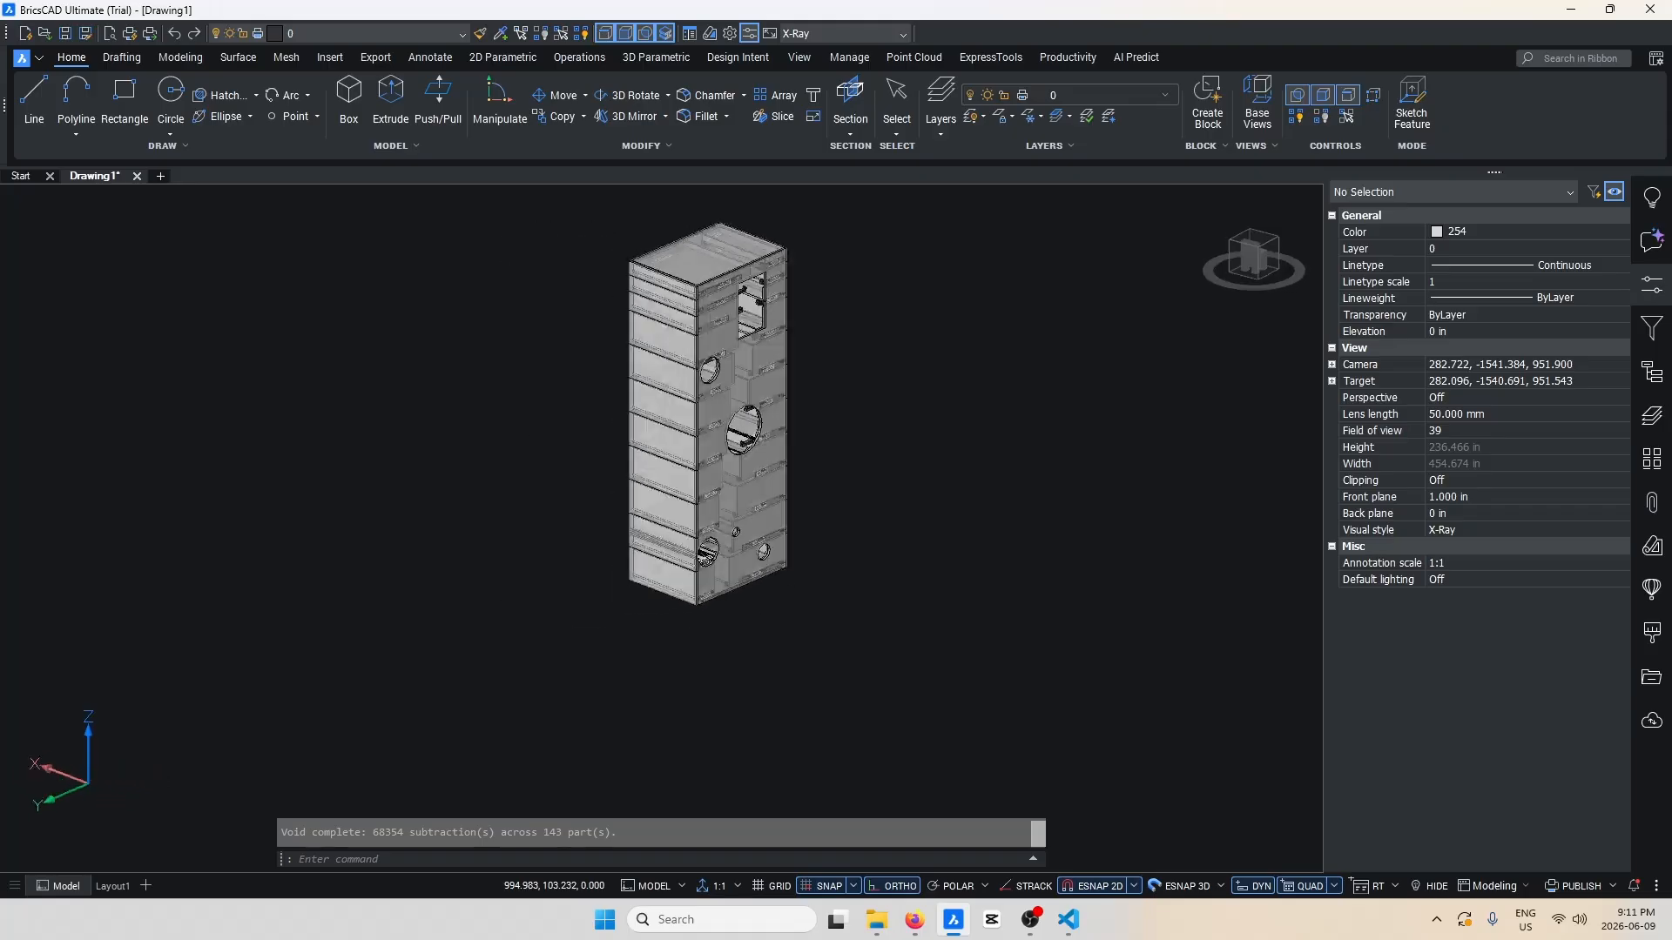
pyautogui.keyDown('shift'); pyautogui.moveTo(1280, 610); pyautogui.dragTo(1128, 566, button='middle'); pyautogui.keyUp('shift')
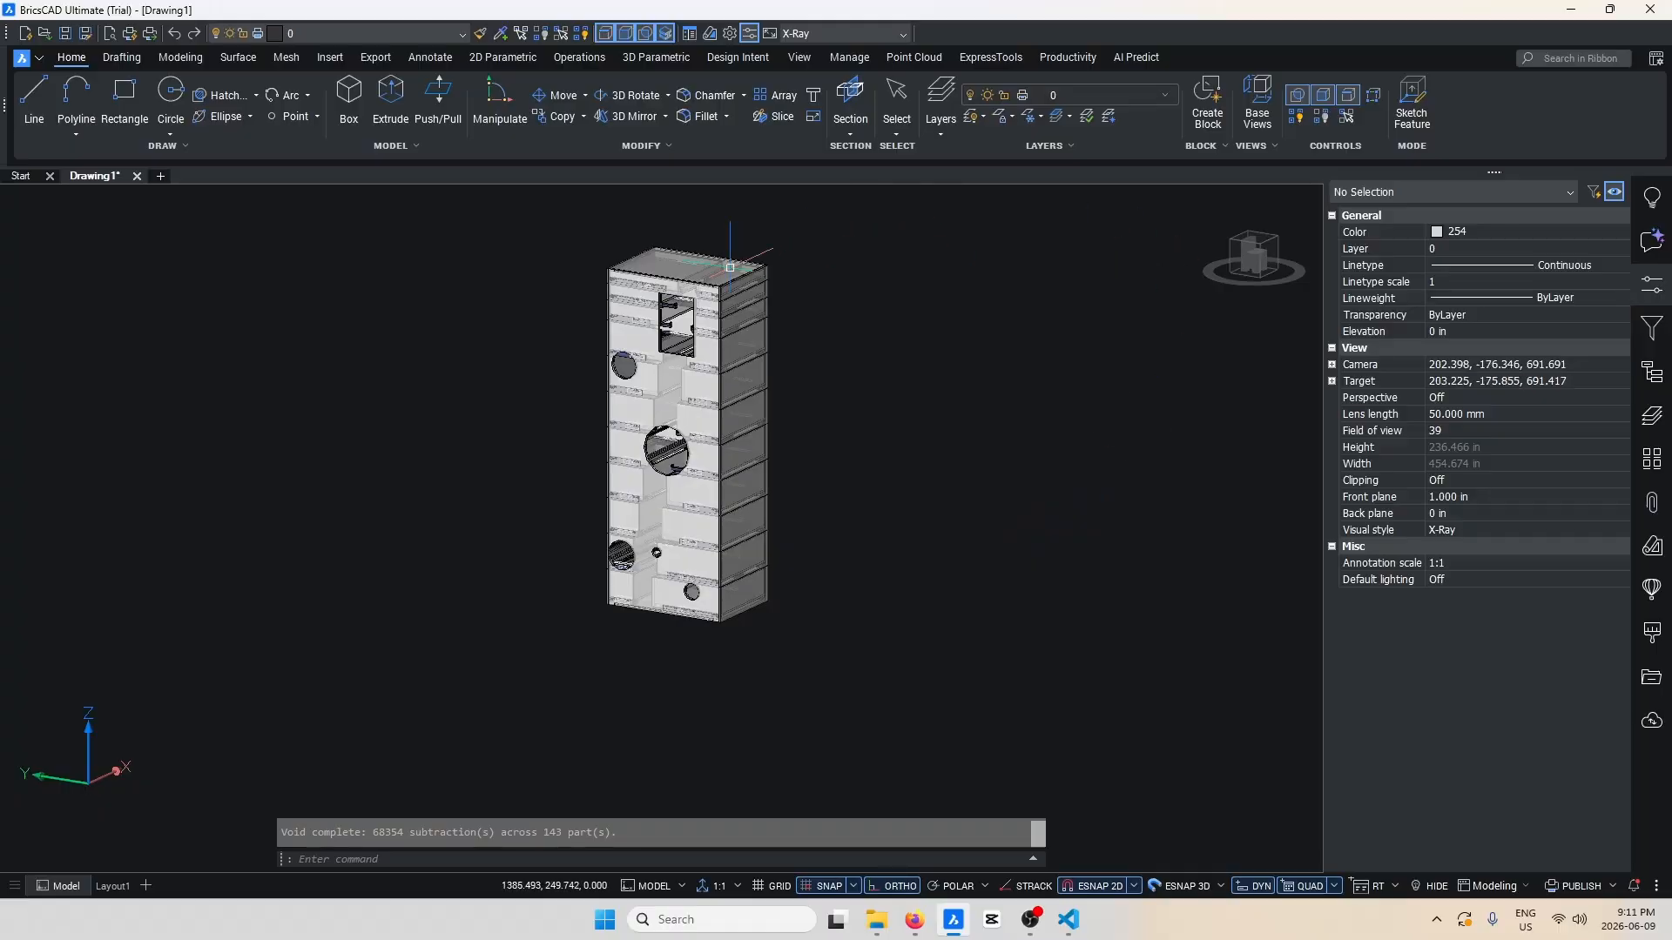
pyautogui.scroll(10, 730, 267)
pyautogui.keyDown('shift'); pyautogui.moveTo(907, 611); pyautogui.dragTo(1141, 507, button='middle'); pyautogui.keyUp('shift')
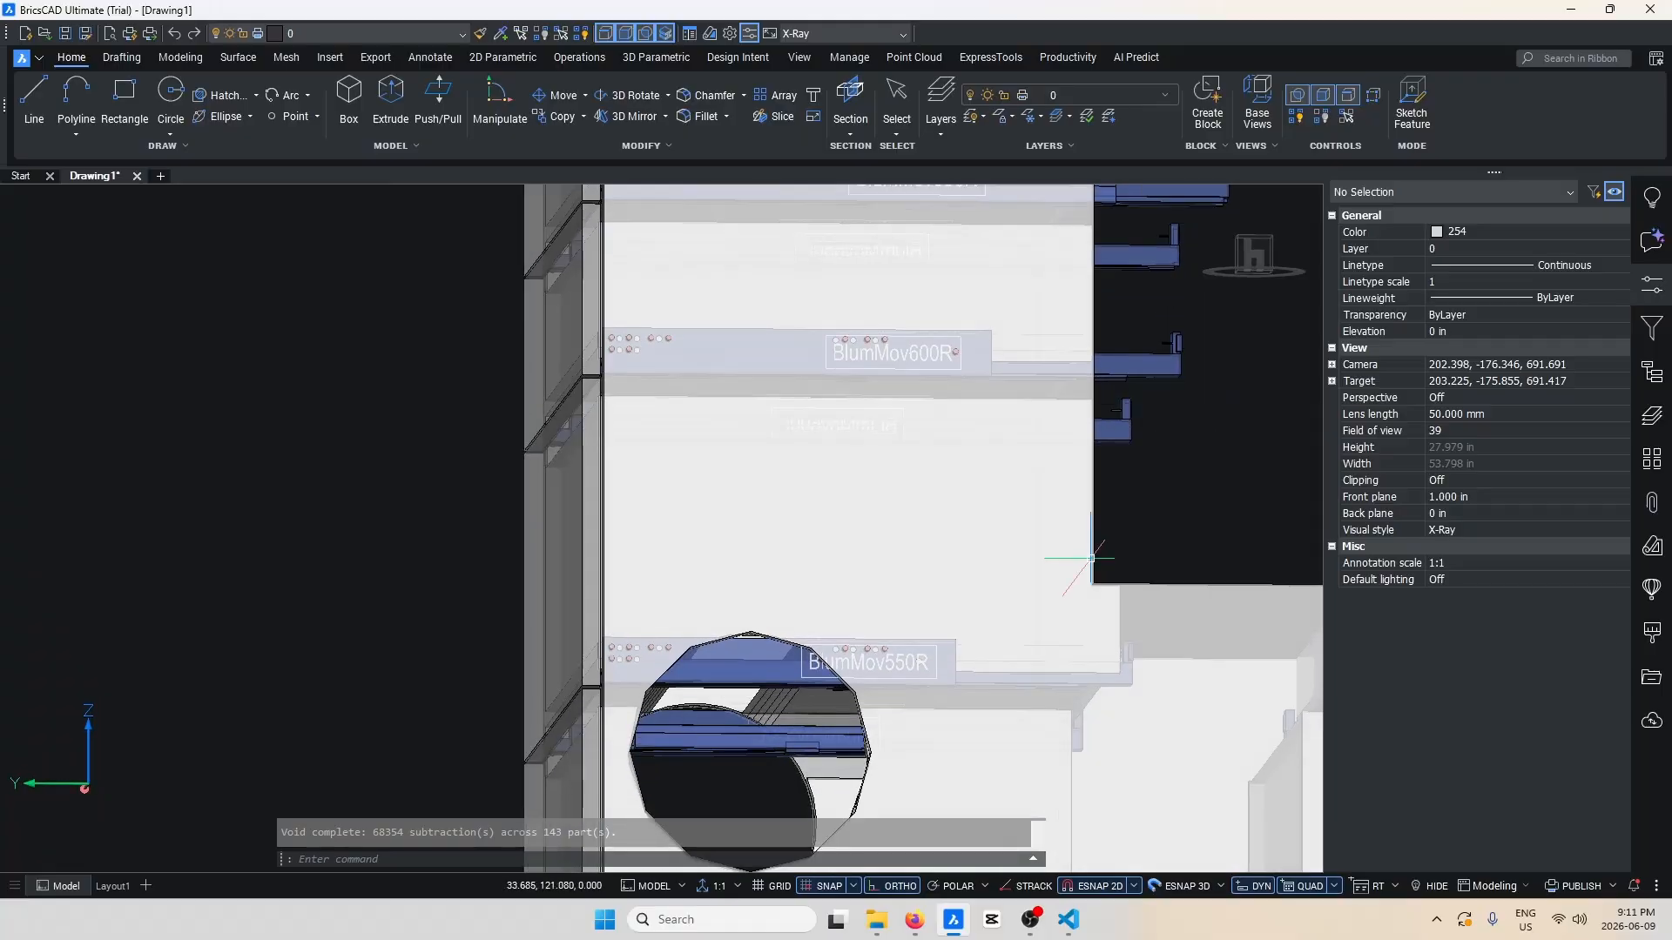
pyautogui.scroll(-3, 755, 534)
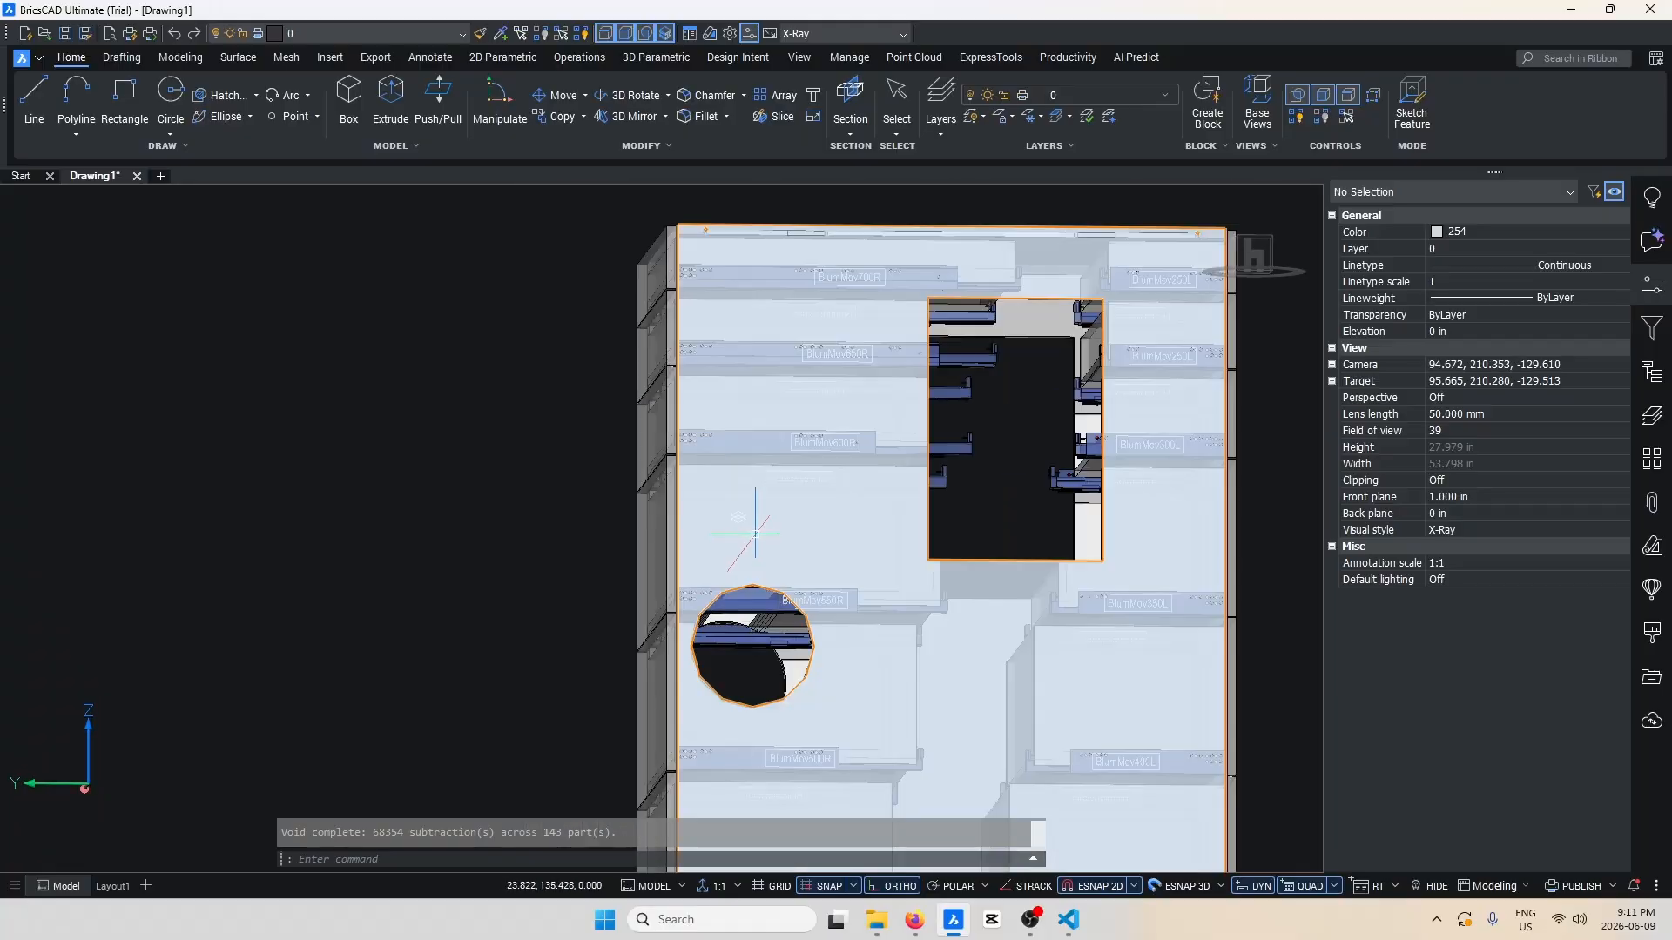
pyautogui.scroll(-2, 963, 691)
pyautogui.scroll(-2, 850, 628)
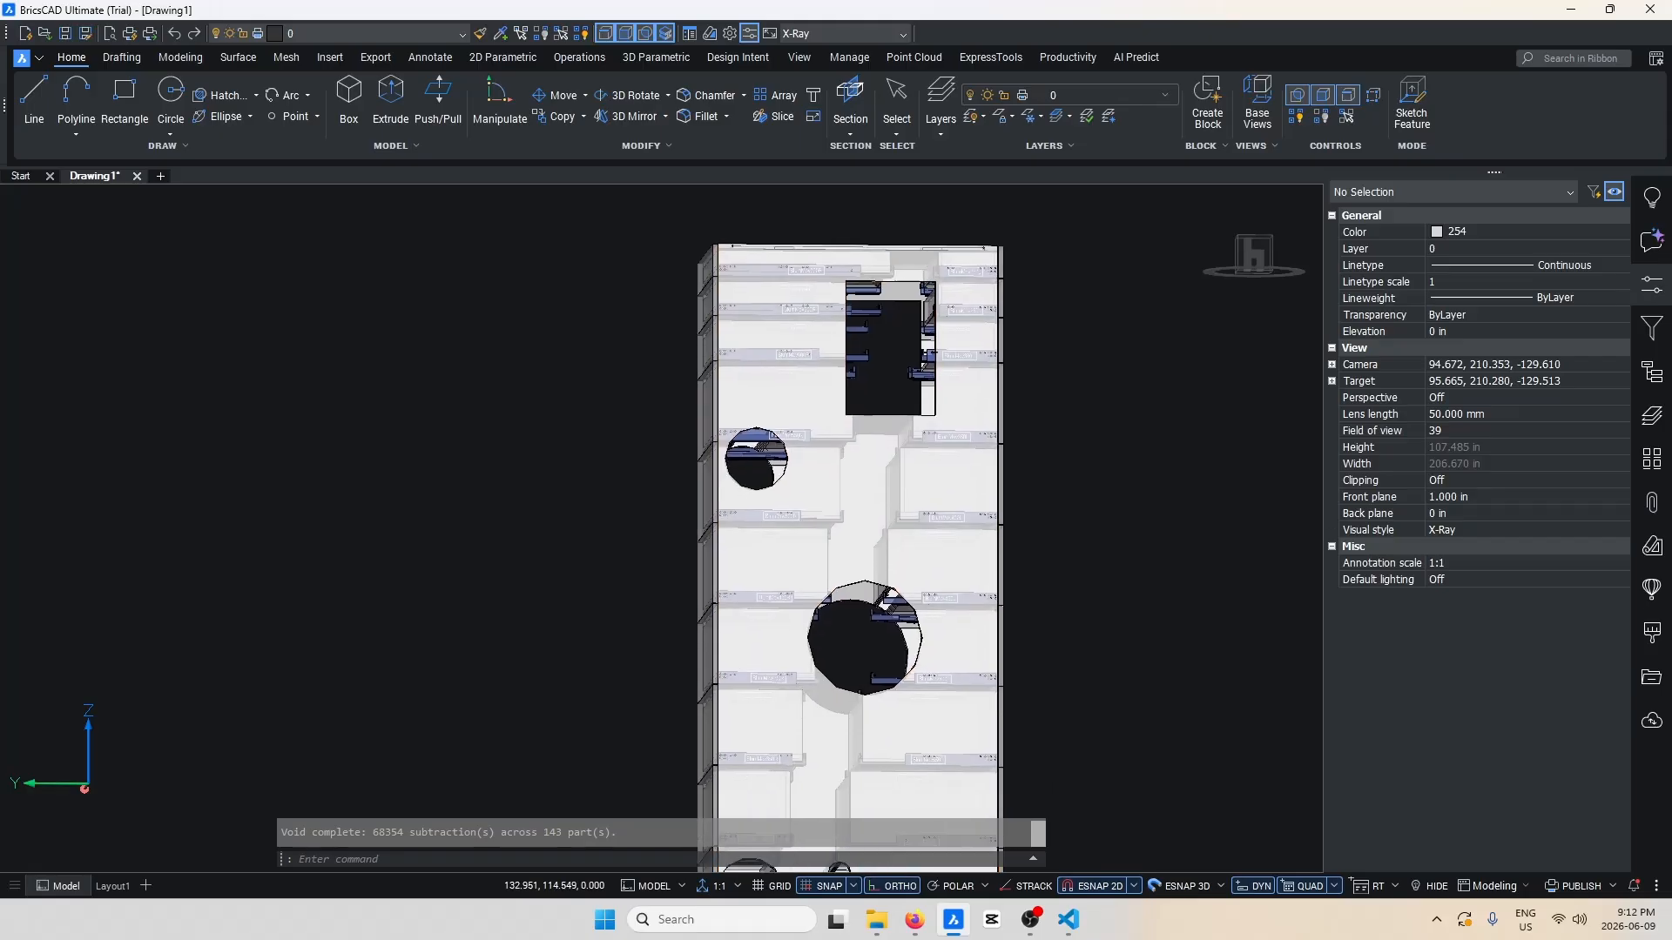
pyautogui.moveTo(849, 628); pyautogui.dragTo(812, 566, button='middle')
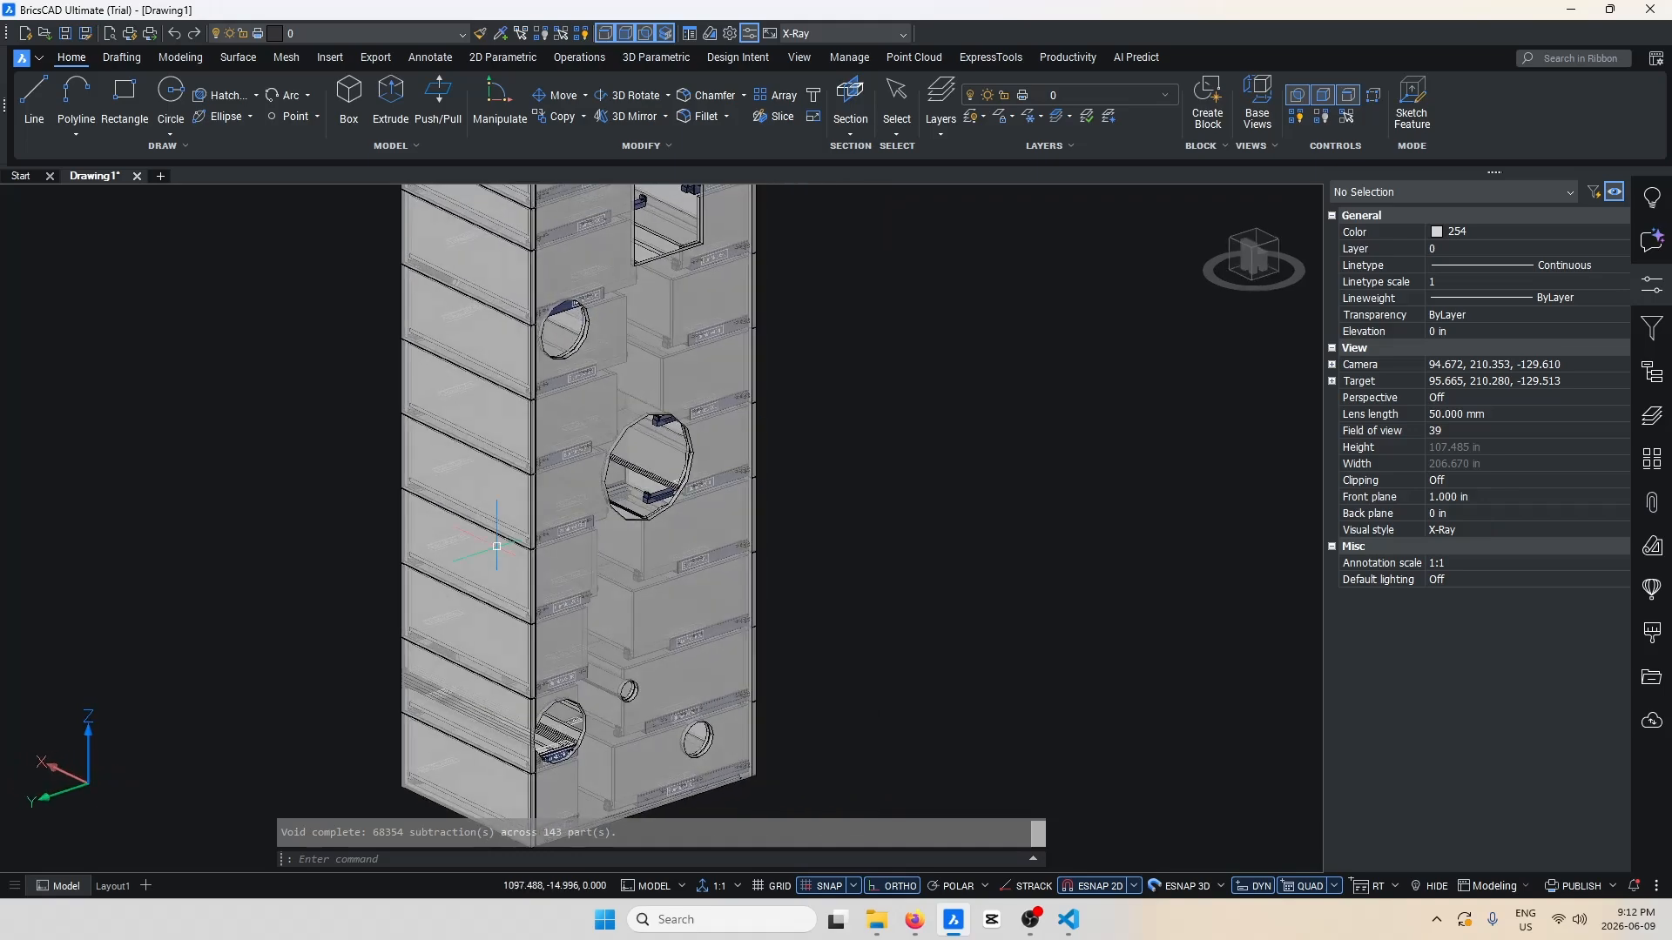
pyautogui.scroll(-2, 796, 517)
pyautogui.keyDown('shift'); pyautogui.moveTo(559, 569); pyautogui.dragTo(996, 564, button='middle'); pyautogui.keyUp('shift')
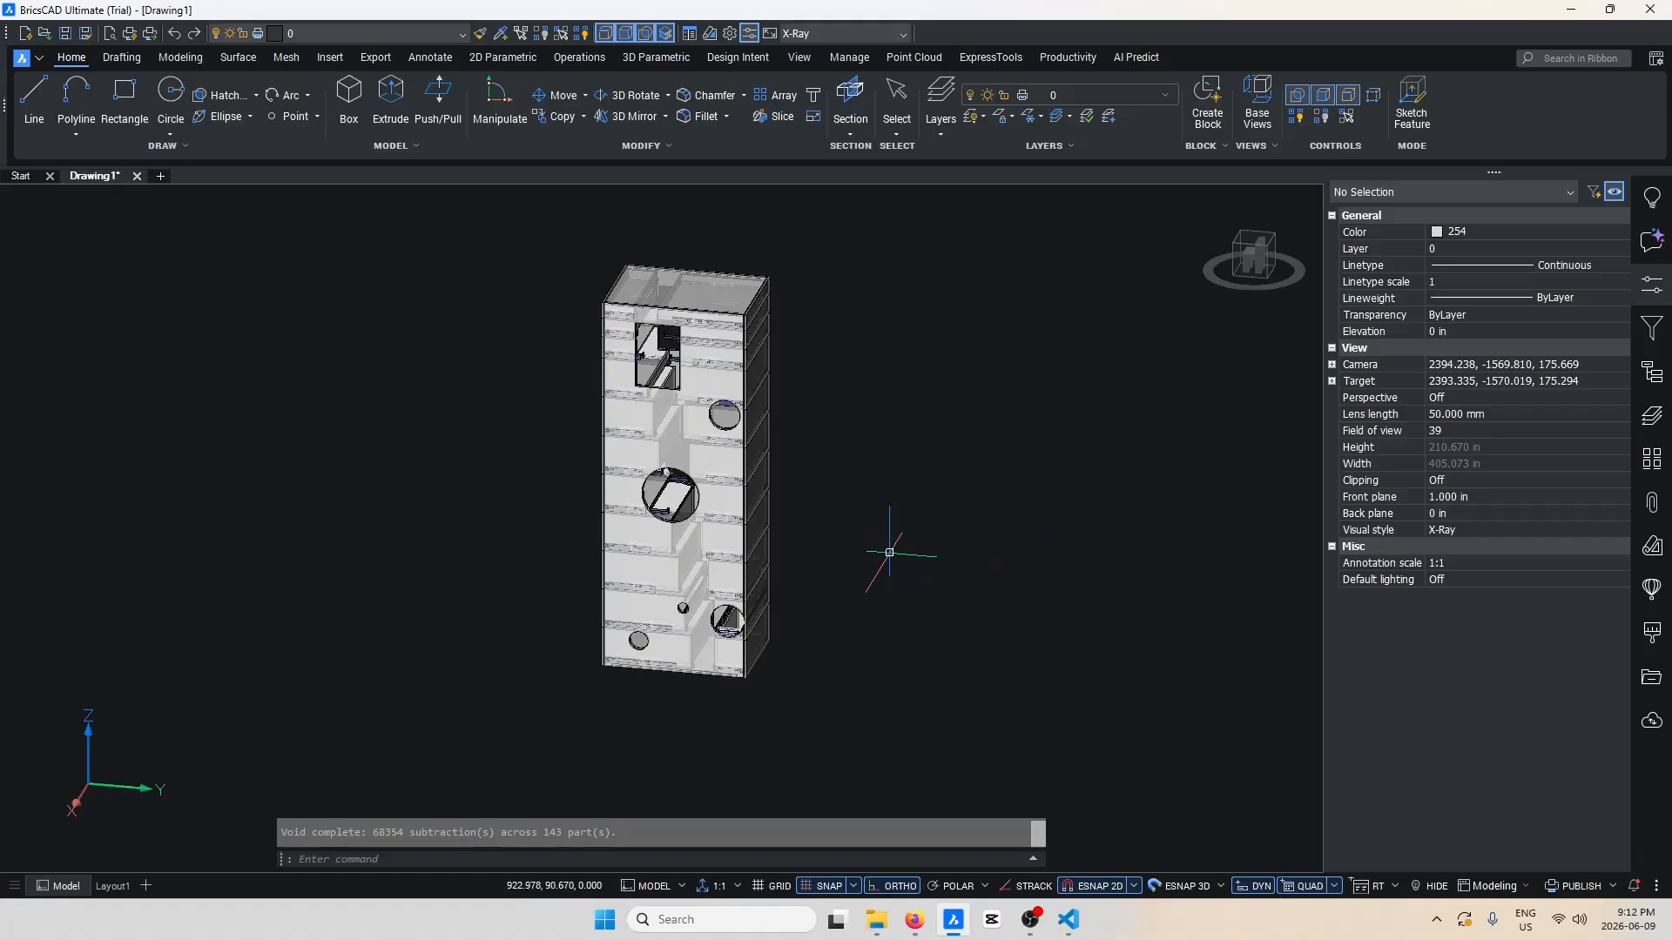
# Undo the VD subtraction and freeze the Drawers layer.
pyautogui.hotkey('ctrl', 'z')
pyautogui.hotkey('ctrl', 'z')
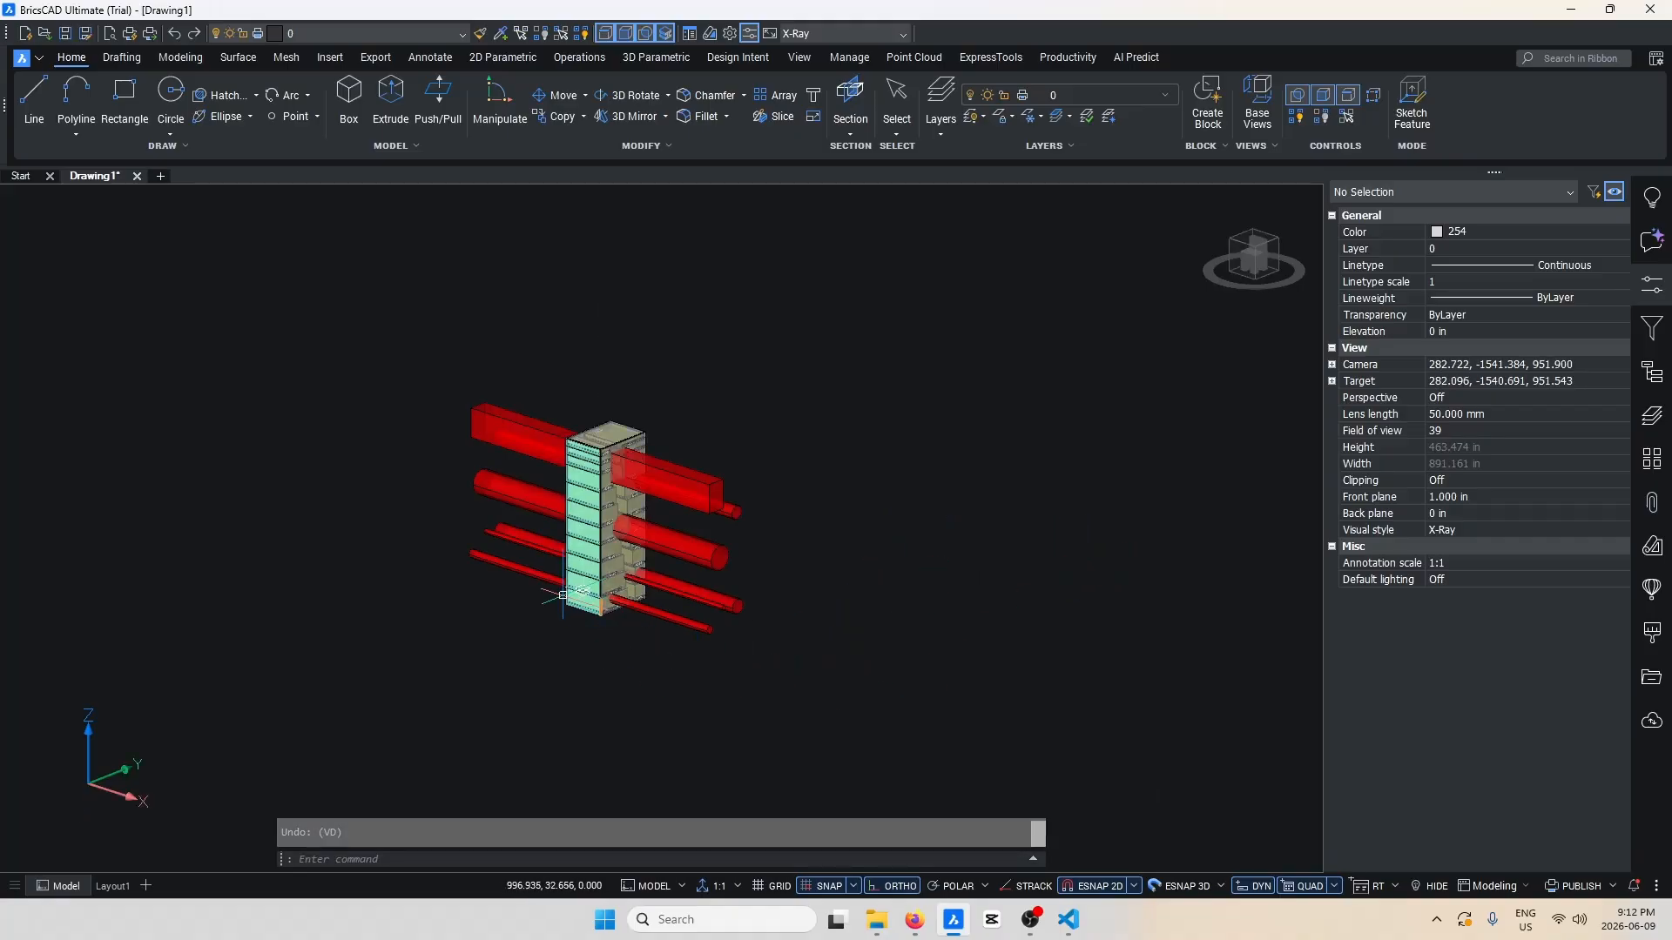
pyautogui.click(1652, 416)
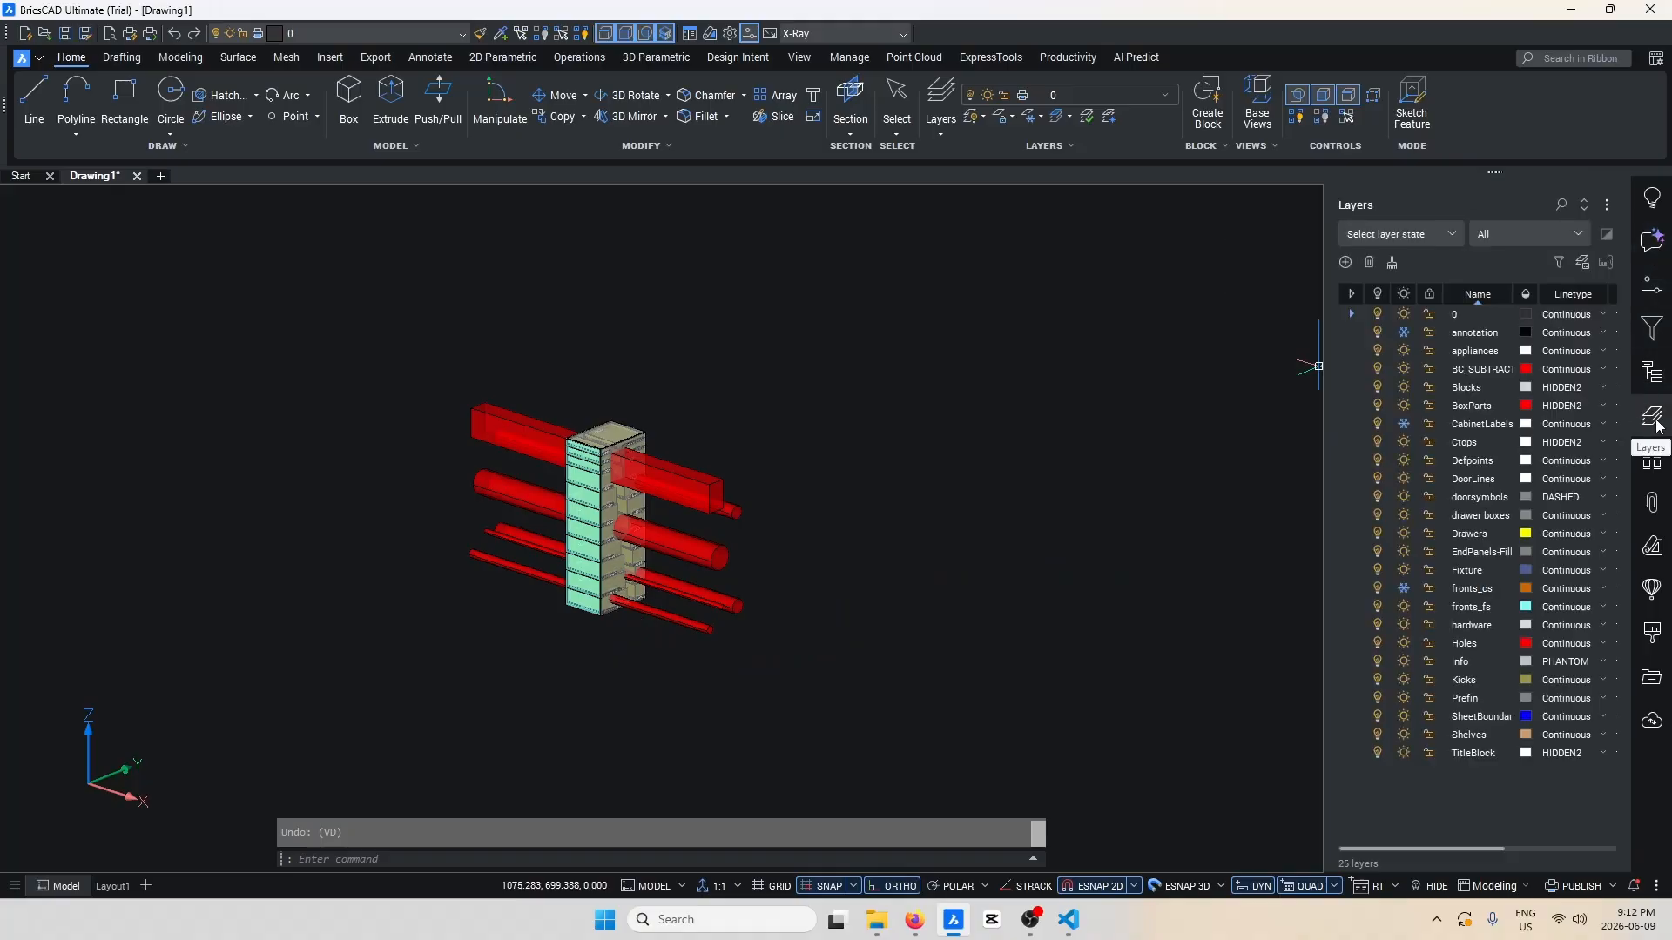
pyautogui.click(1404, 533)
# Run VD on the cabinet and red Holes solids with the Drawers layer frozen, and thaw the Drawers layer.
pyautogui.write('v')
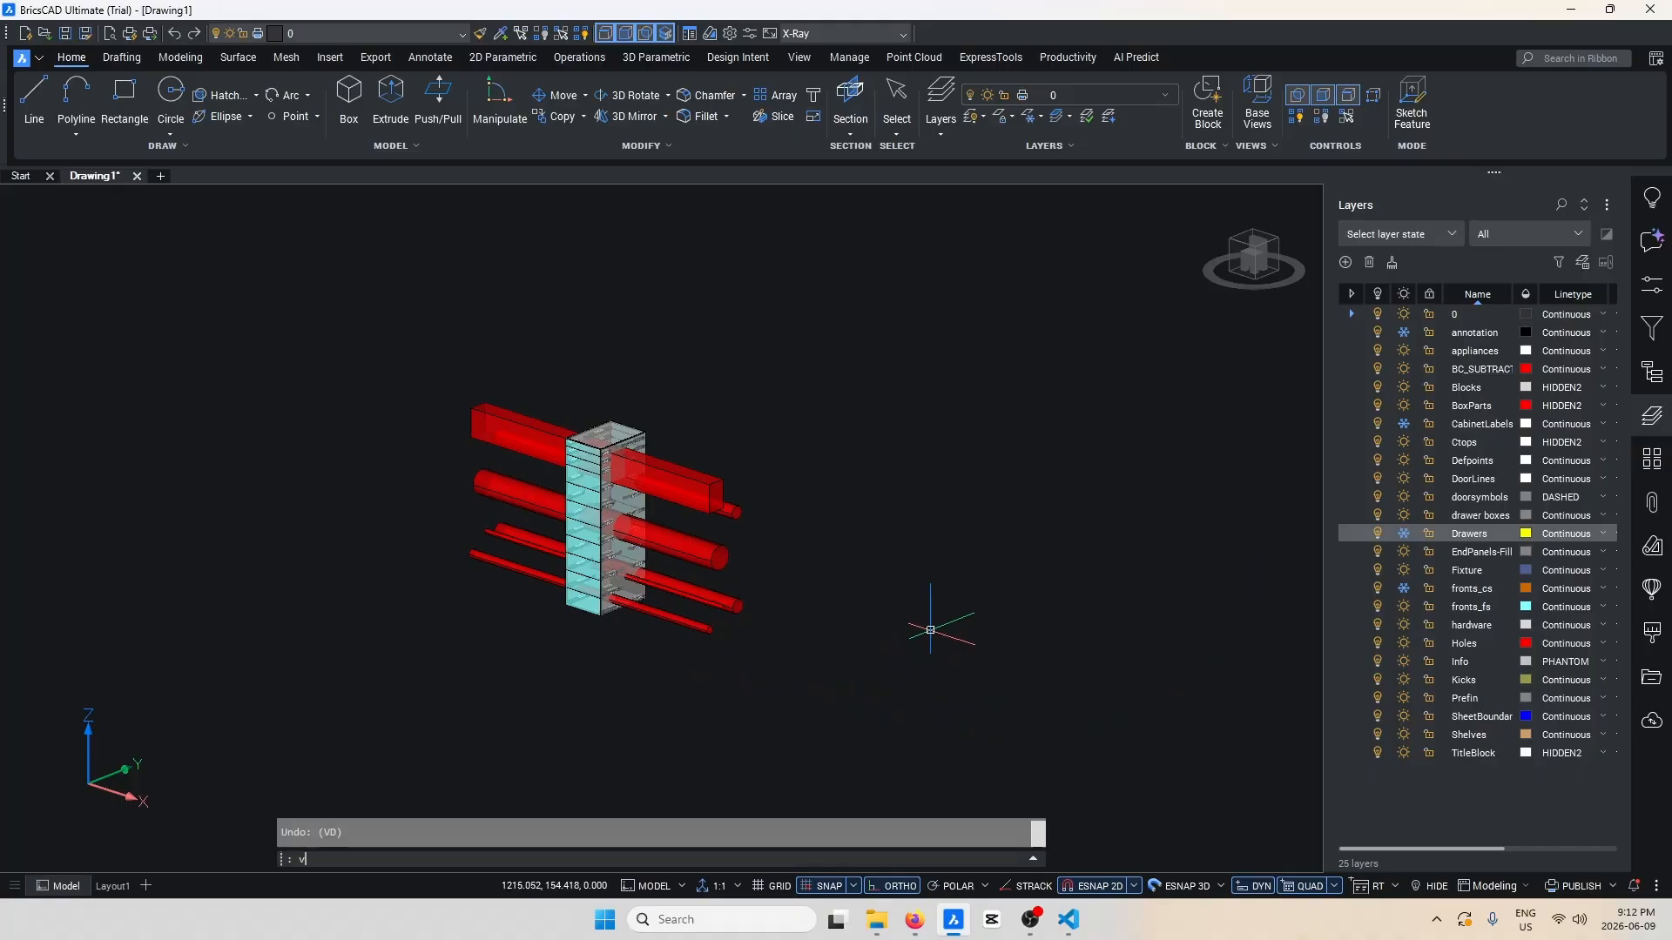
pyautogui.press('Return')
pyautogui.click(814, 682)
pyautogui.click(428, 353)
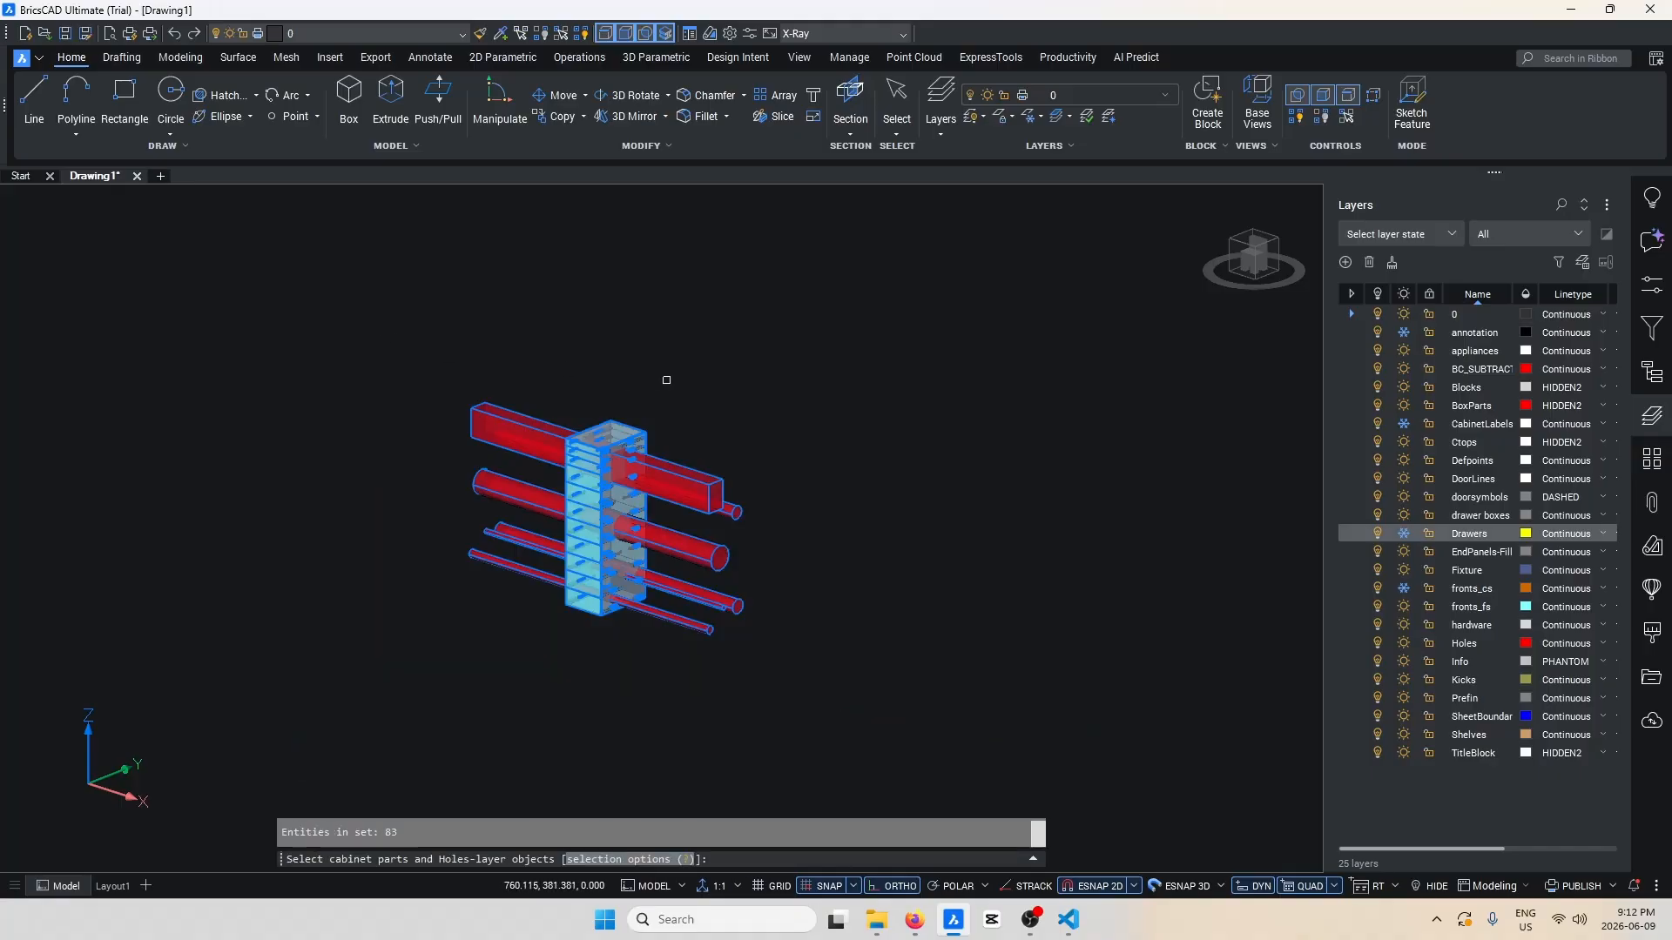
pyautogui.press('Return')
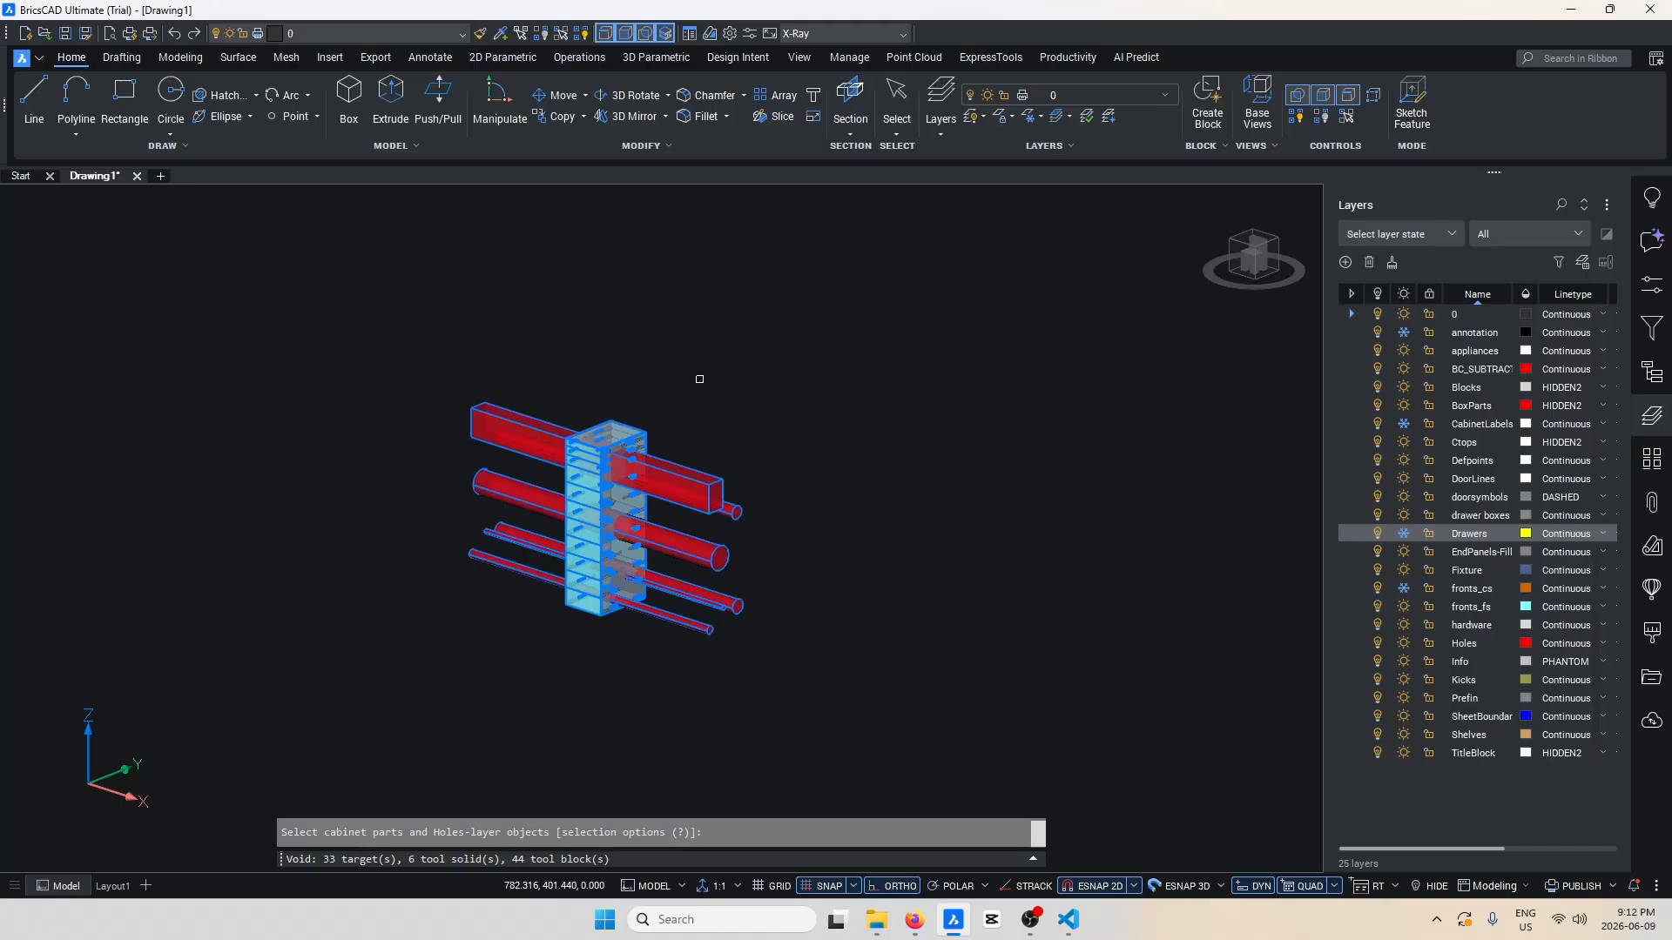
pyautogui.scroll(8, 655, 549)
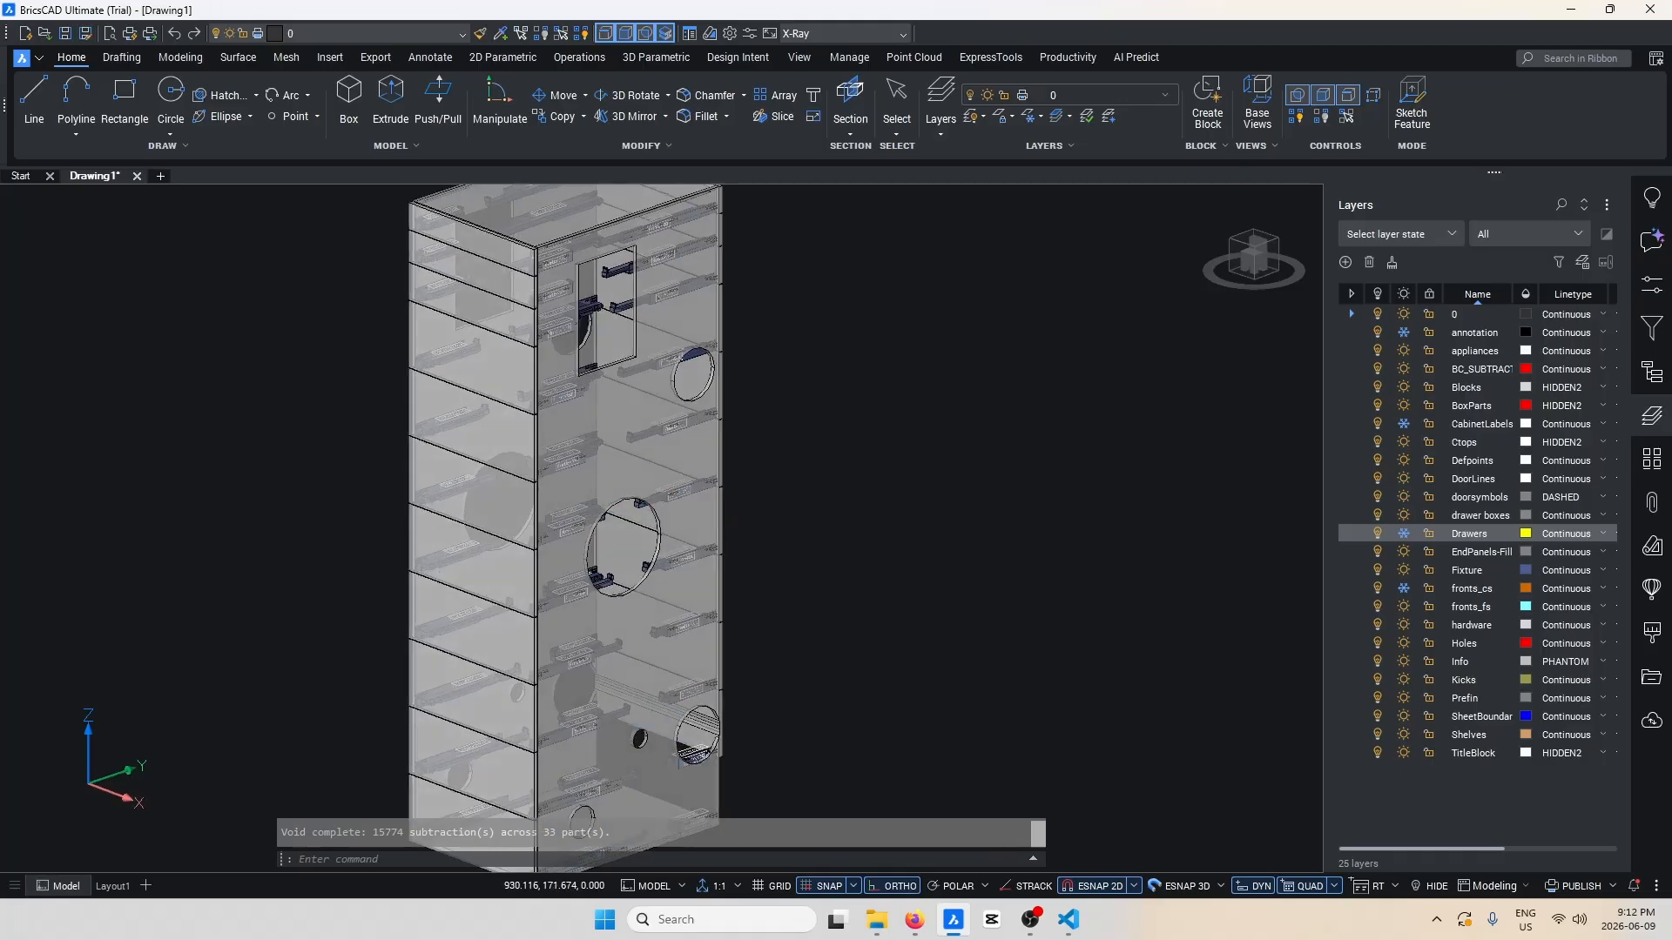
pyautogui.click(1403, 533)
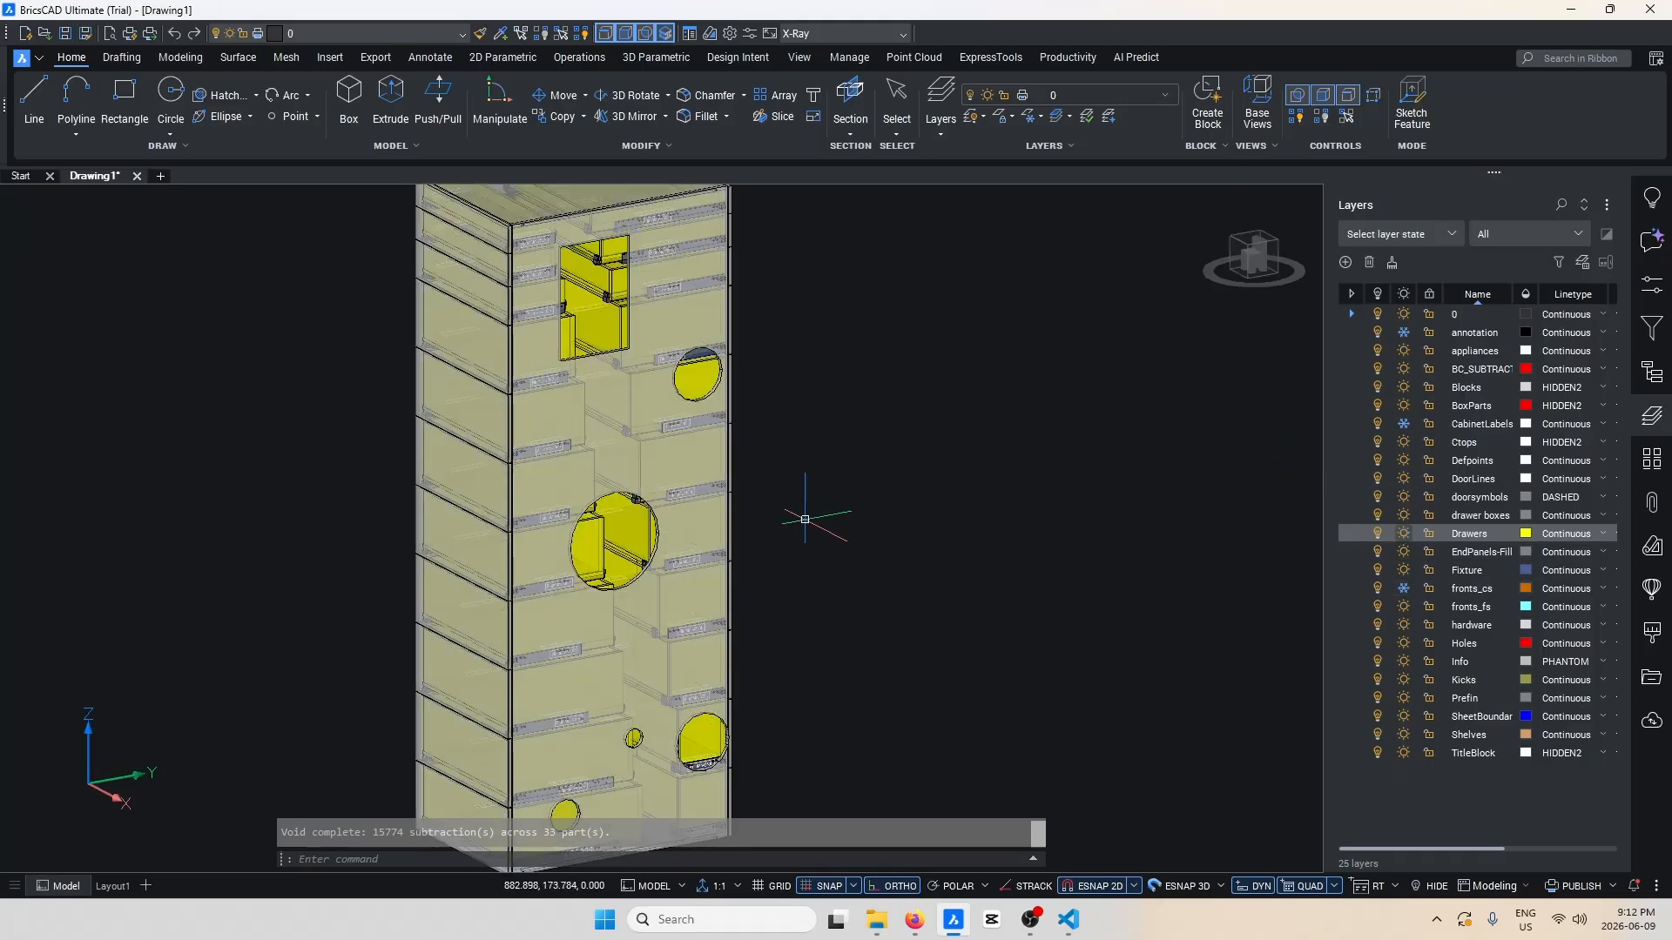
# Examine the cabinet sides, slides and drawer boxes behind the cut openings from both sides and close up.
pyautogui.keyDown('shift'); pyautogui.moveTo(649, 427); pyautogui.dragTo(735, 447, button='middle'); pyautogui.keyUp('shift')
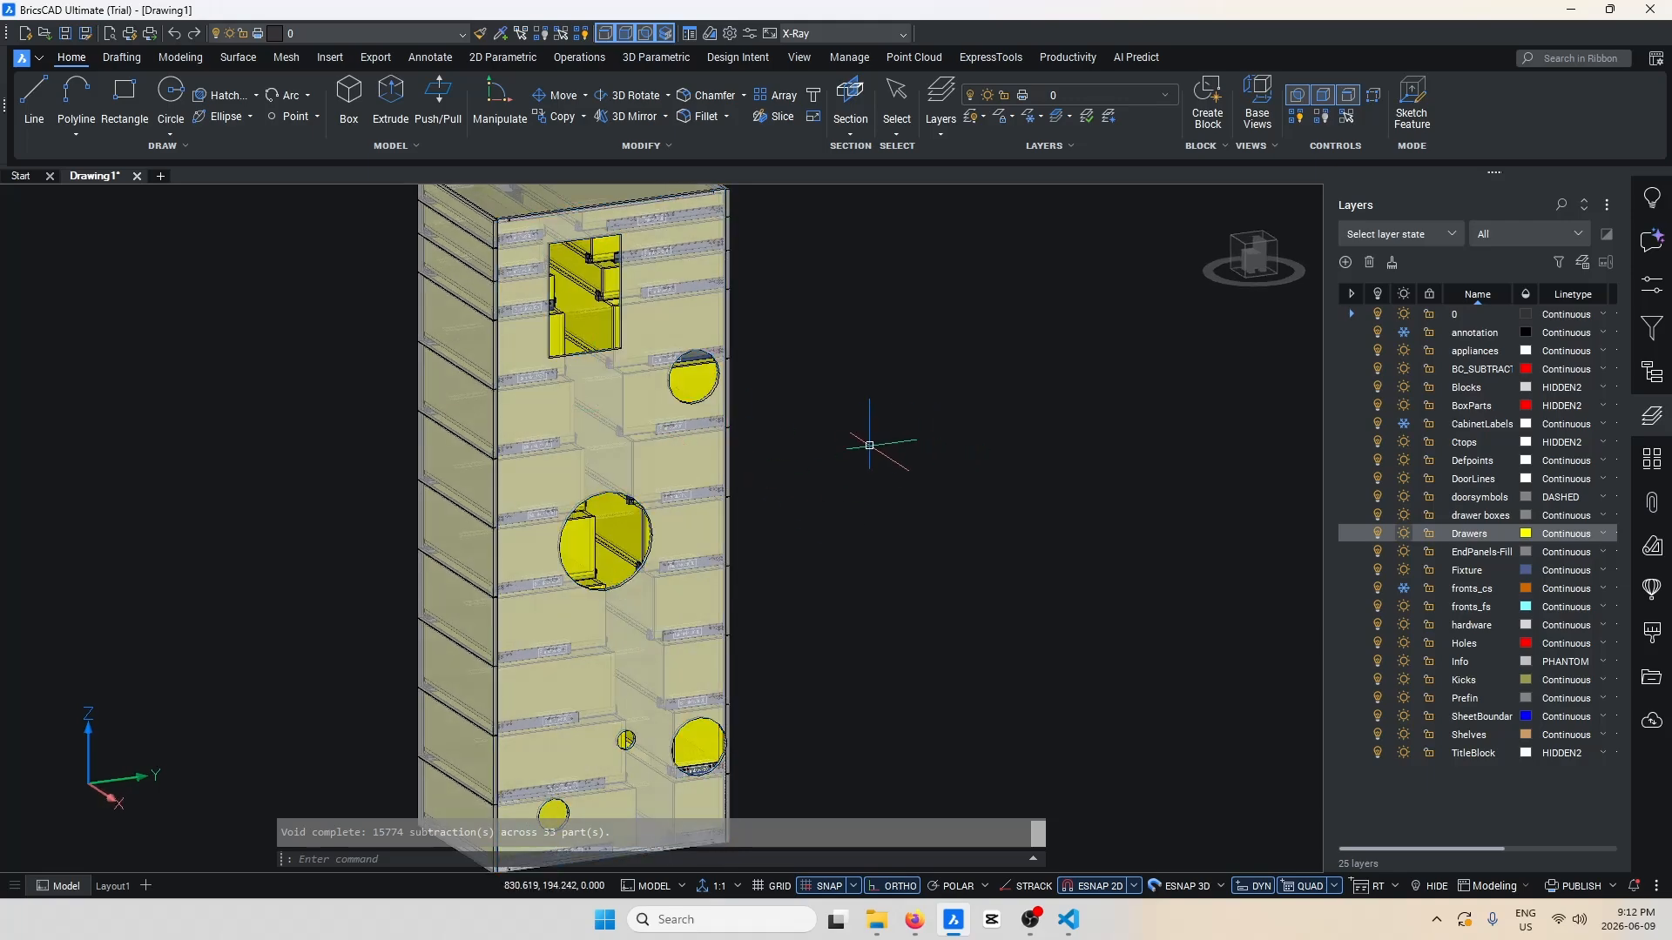
pyautogui.scroll(-2, 773, 393)
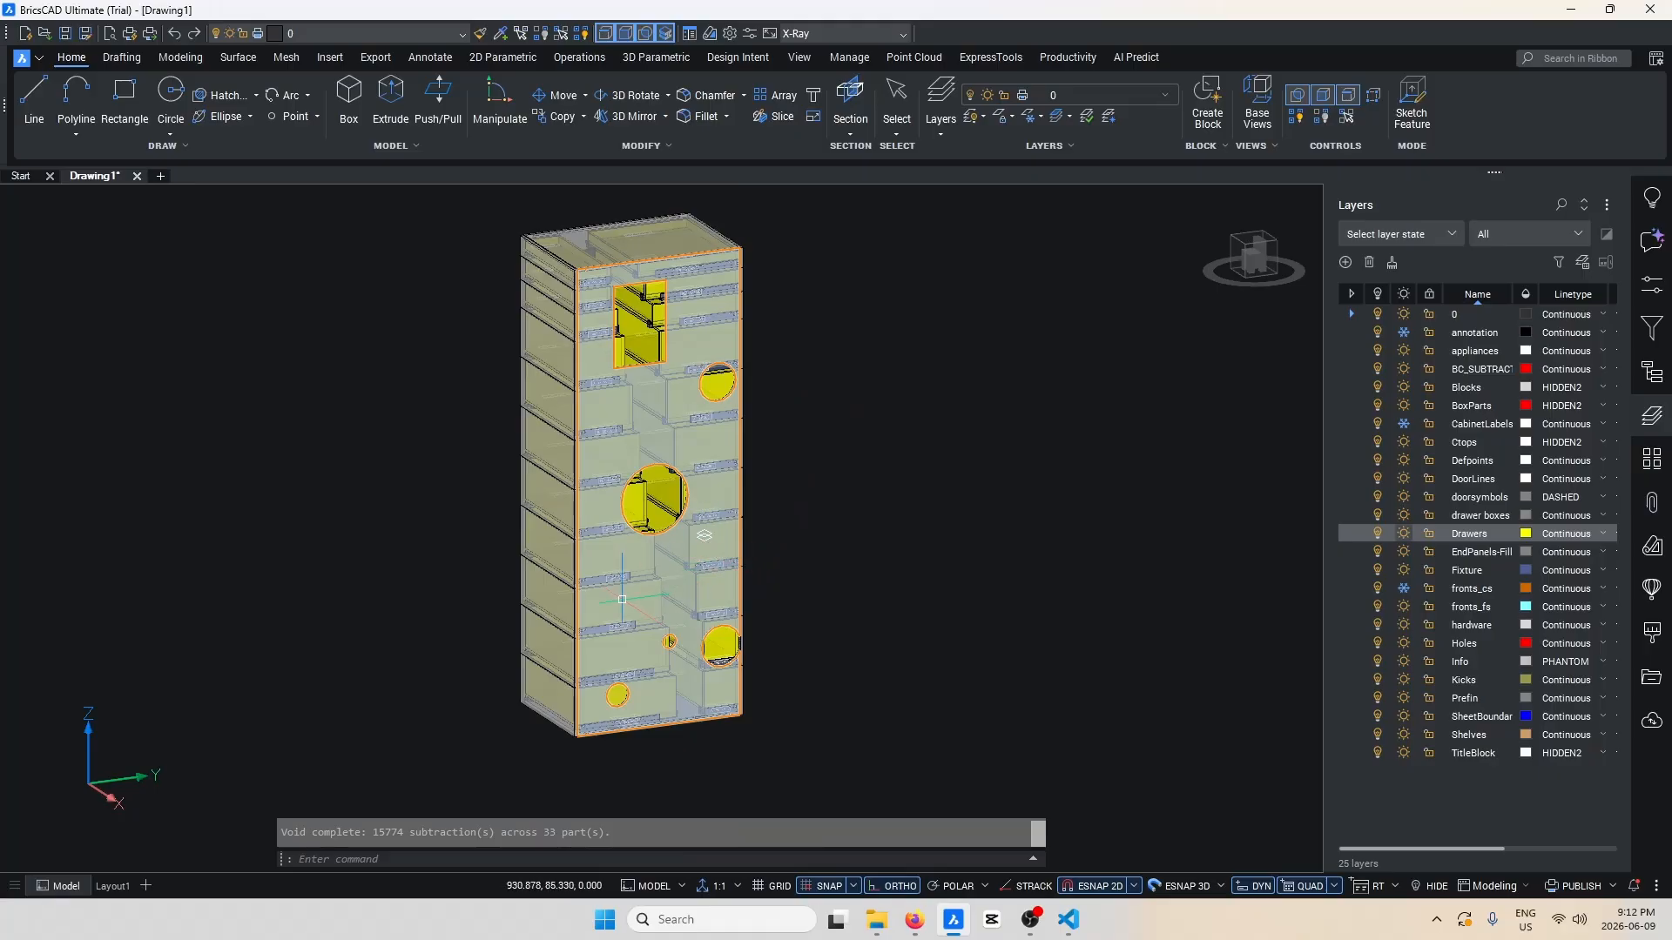
pyautogui.keyDown('shift'); pyautogui.moveTo(850, 512); pyautogui.dragTo(755, 431, button='middle'); pyautogui.keyUp('shift')
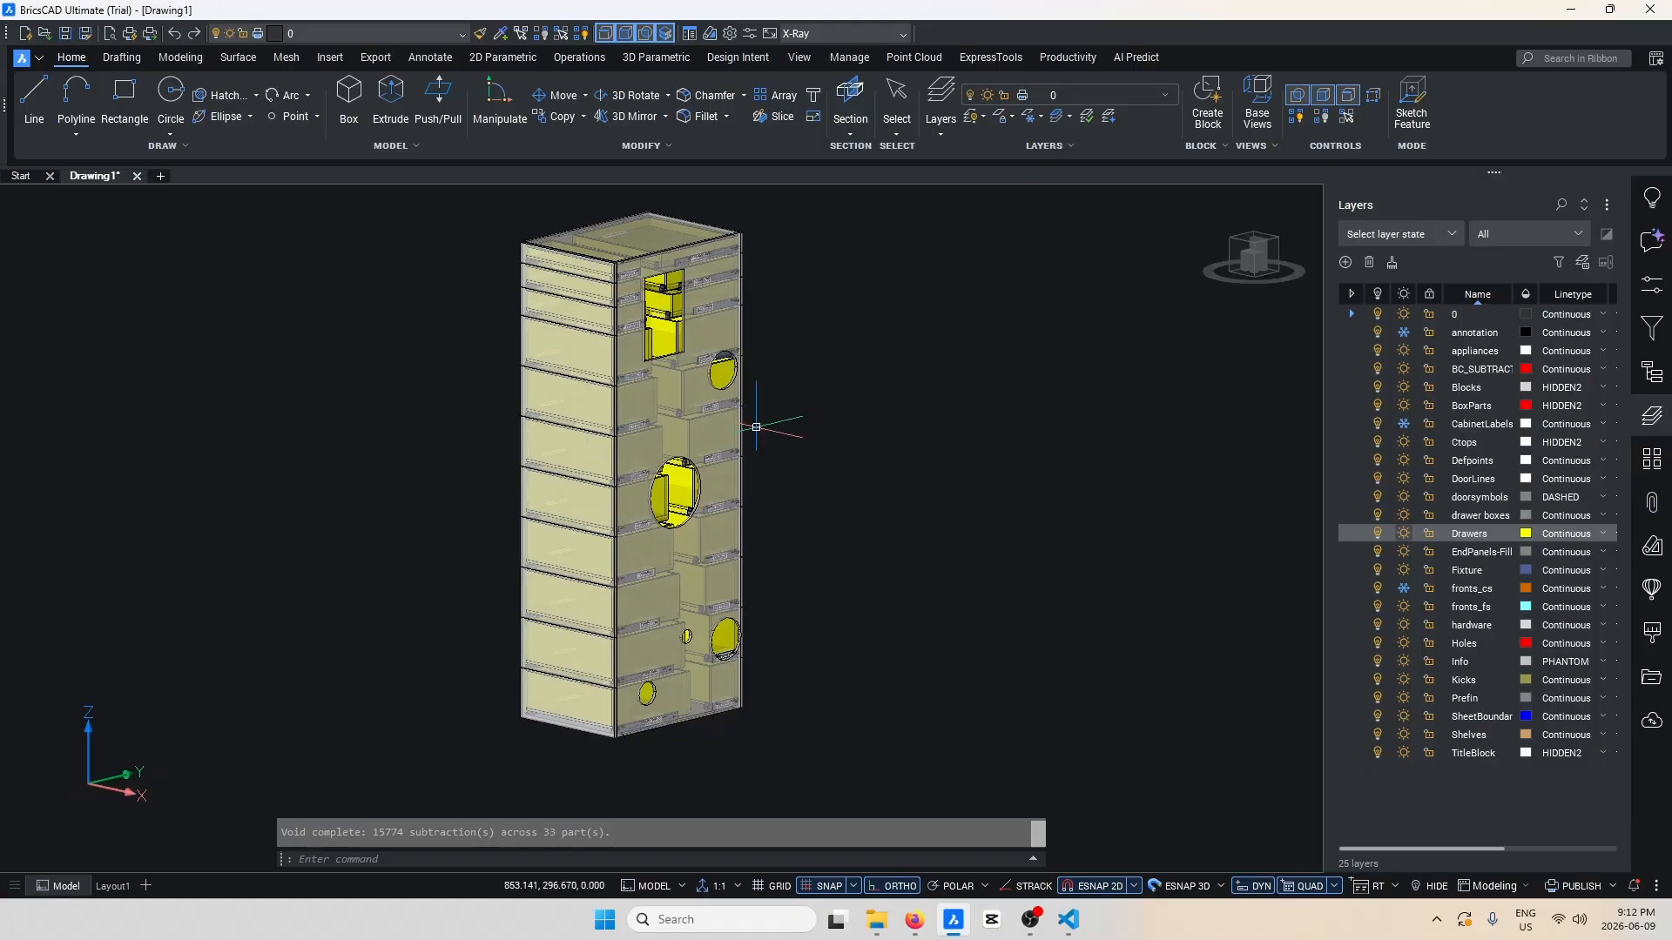
pyautogui.scroll(3, 651, 333)
pyautogui.scroll(-6, 688, 319)
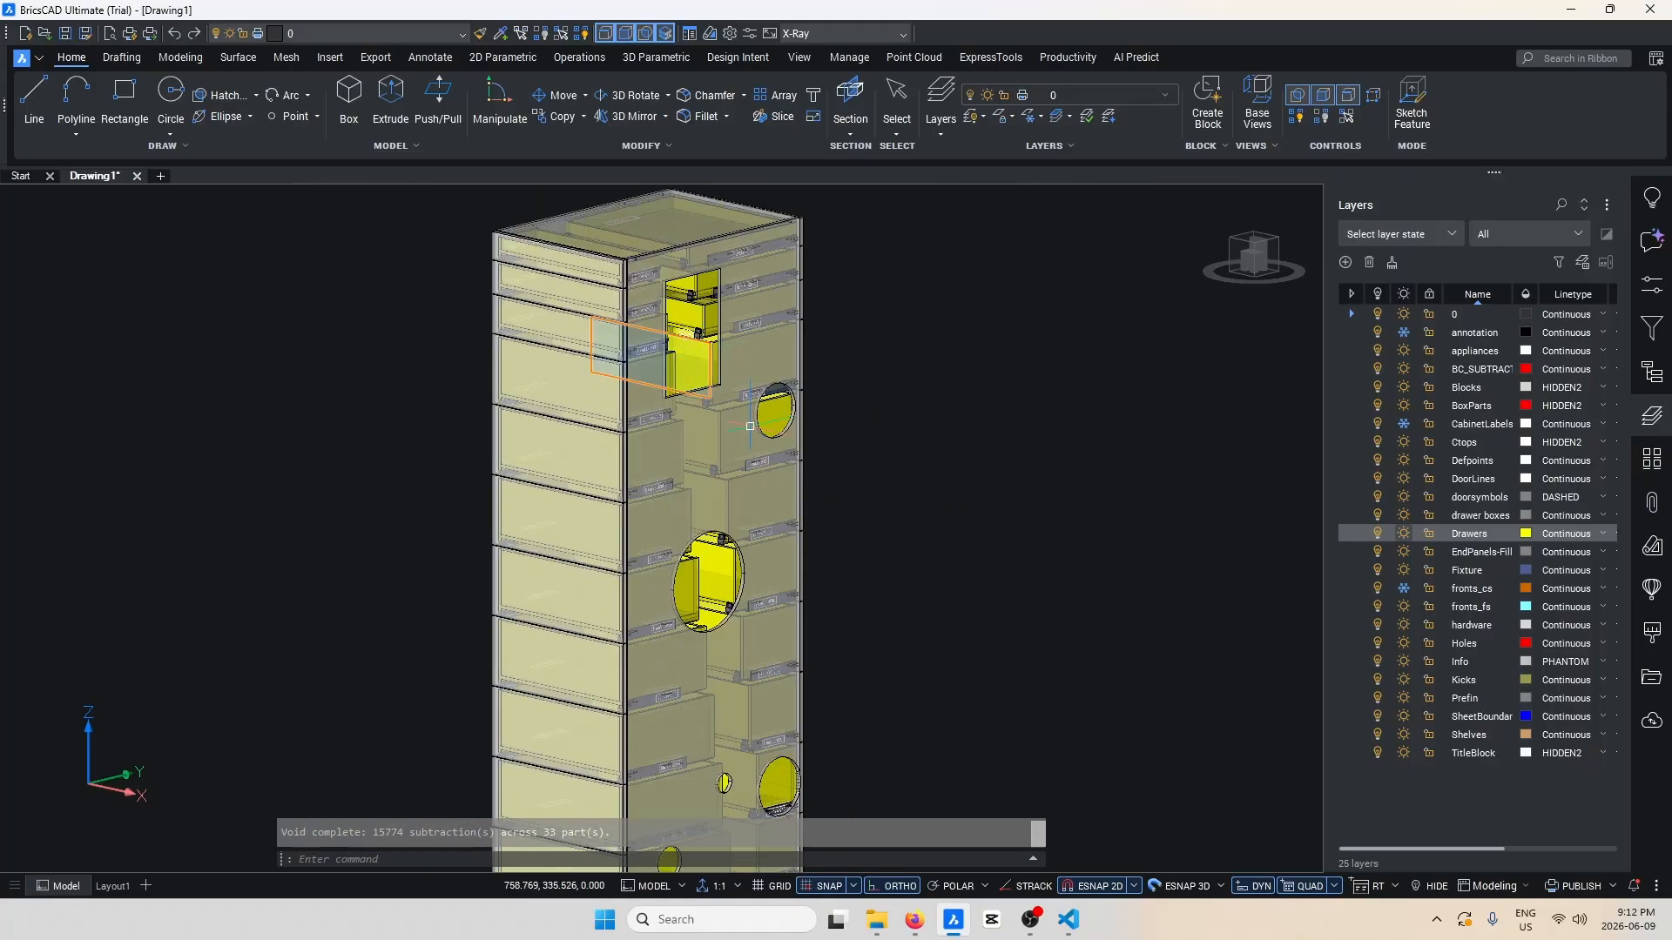
pyautogui.keyDown('shift'); pyautogui.moveTo(745, 520); pyautogui.dragTo(618, 631, button='middle'); pyautogui.keyUp('shift')
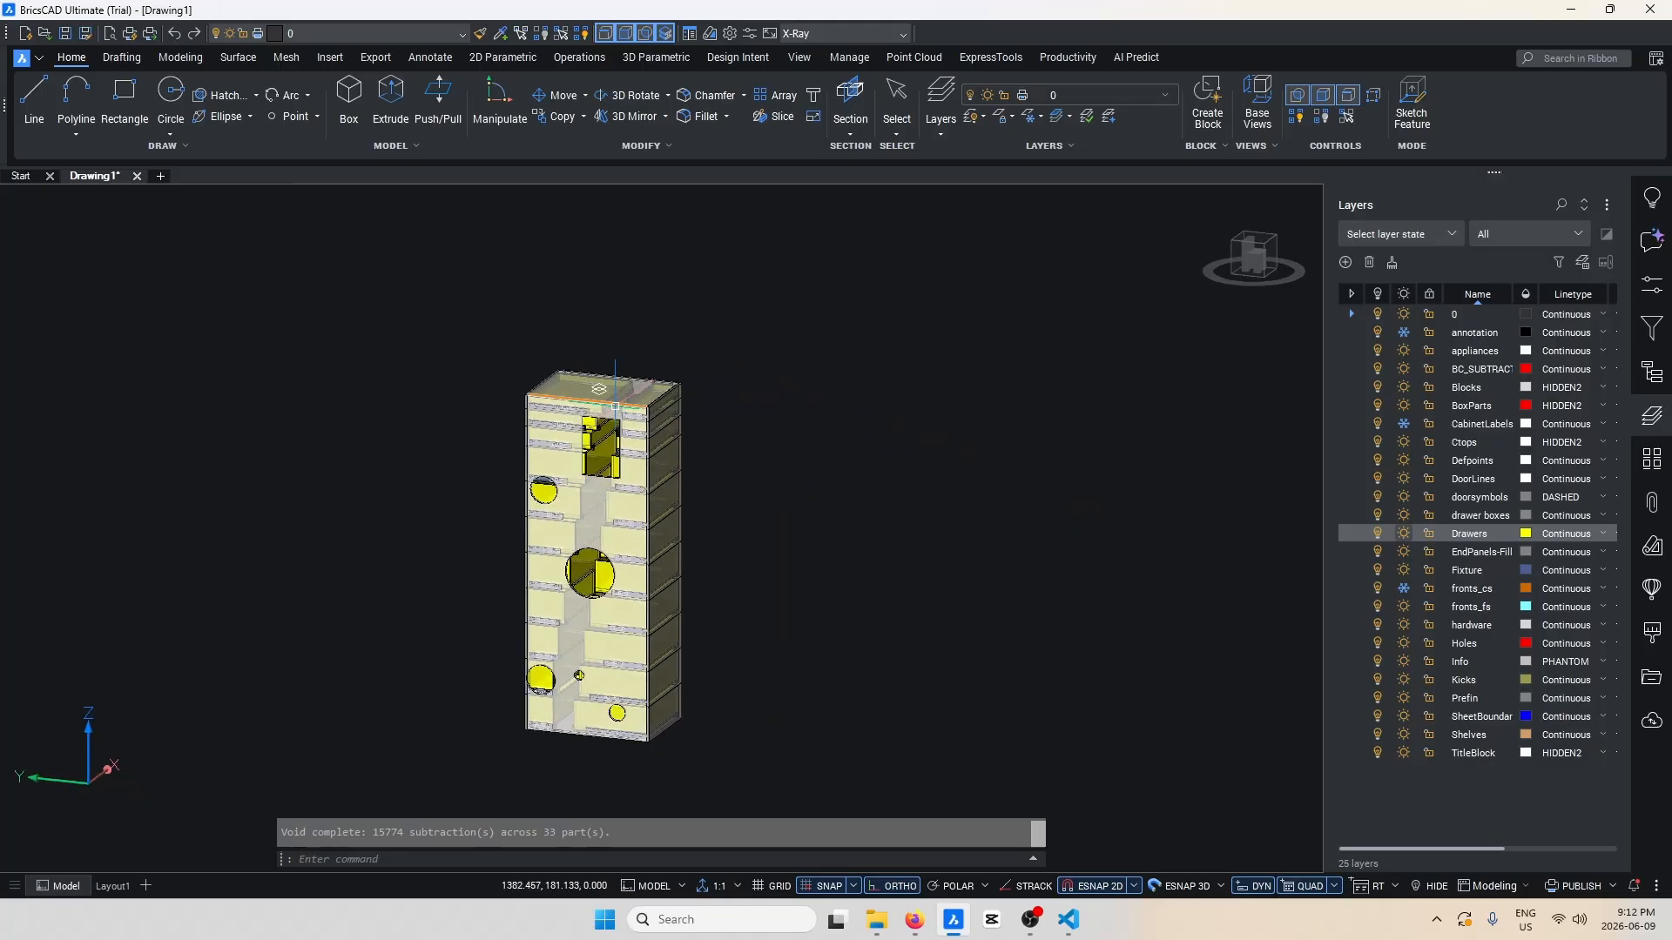
pyautogui.scroll(5, 743, 388)
pyautogui.scroll(-2, 858, 342)
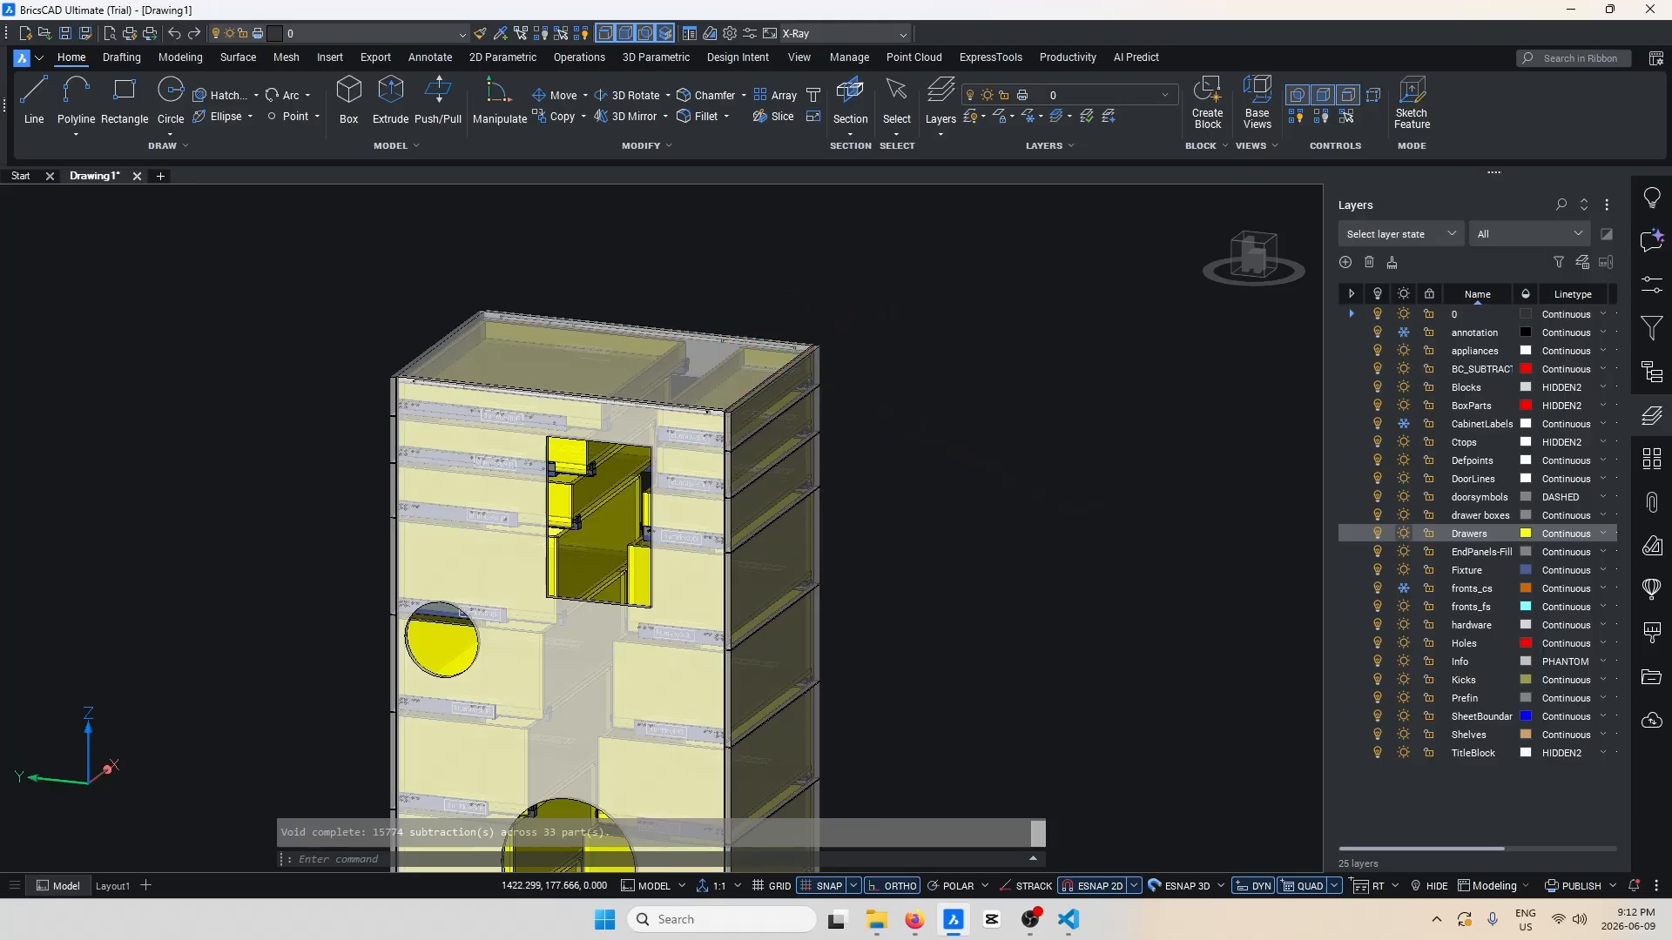
pyautogui.scroll(-4, 785, 335)
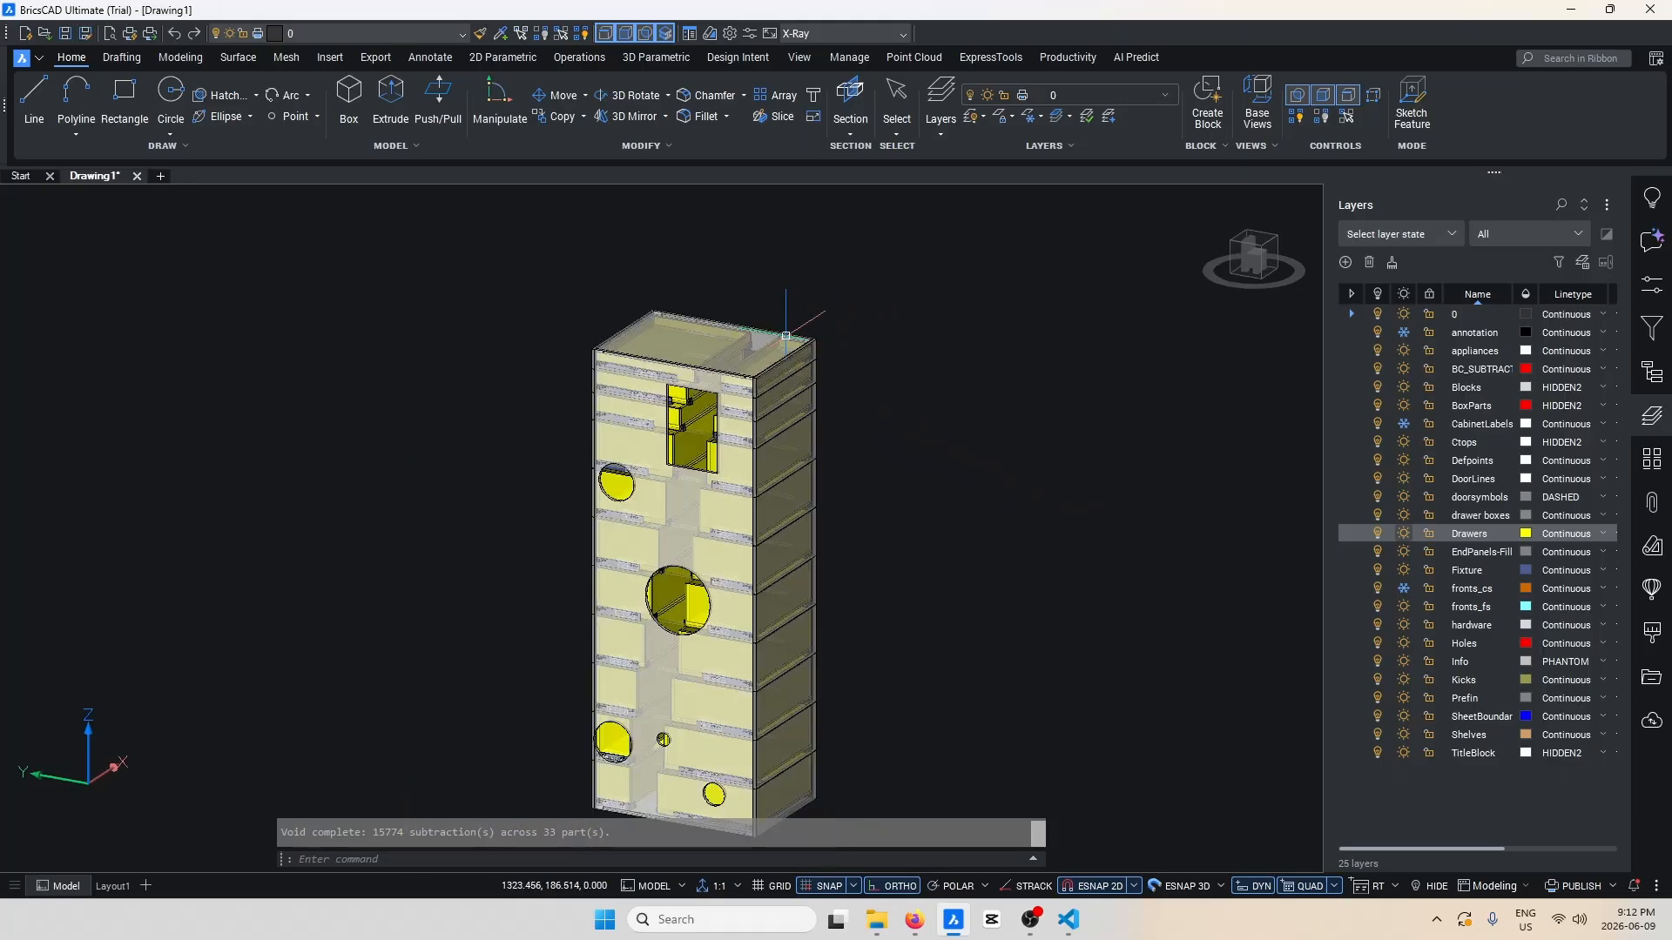
pyautogui.scroll(-2, 793, 428)
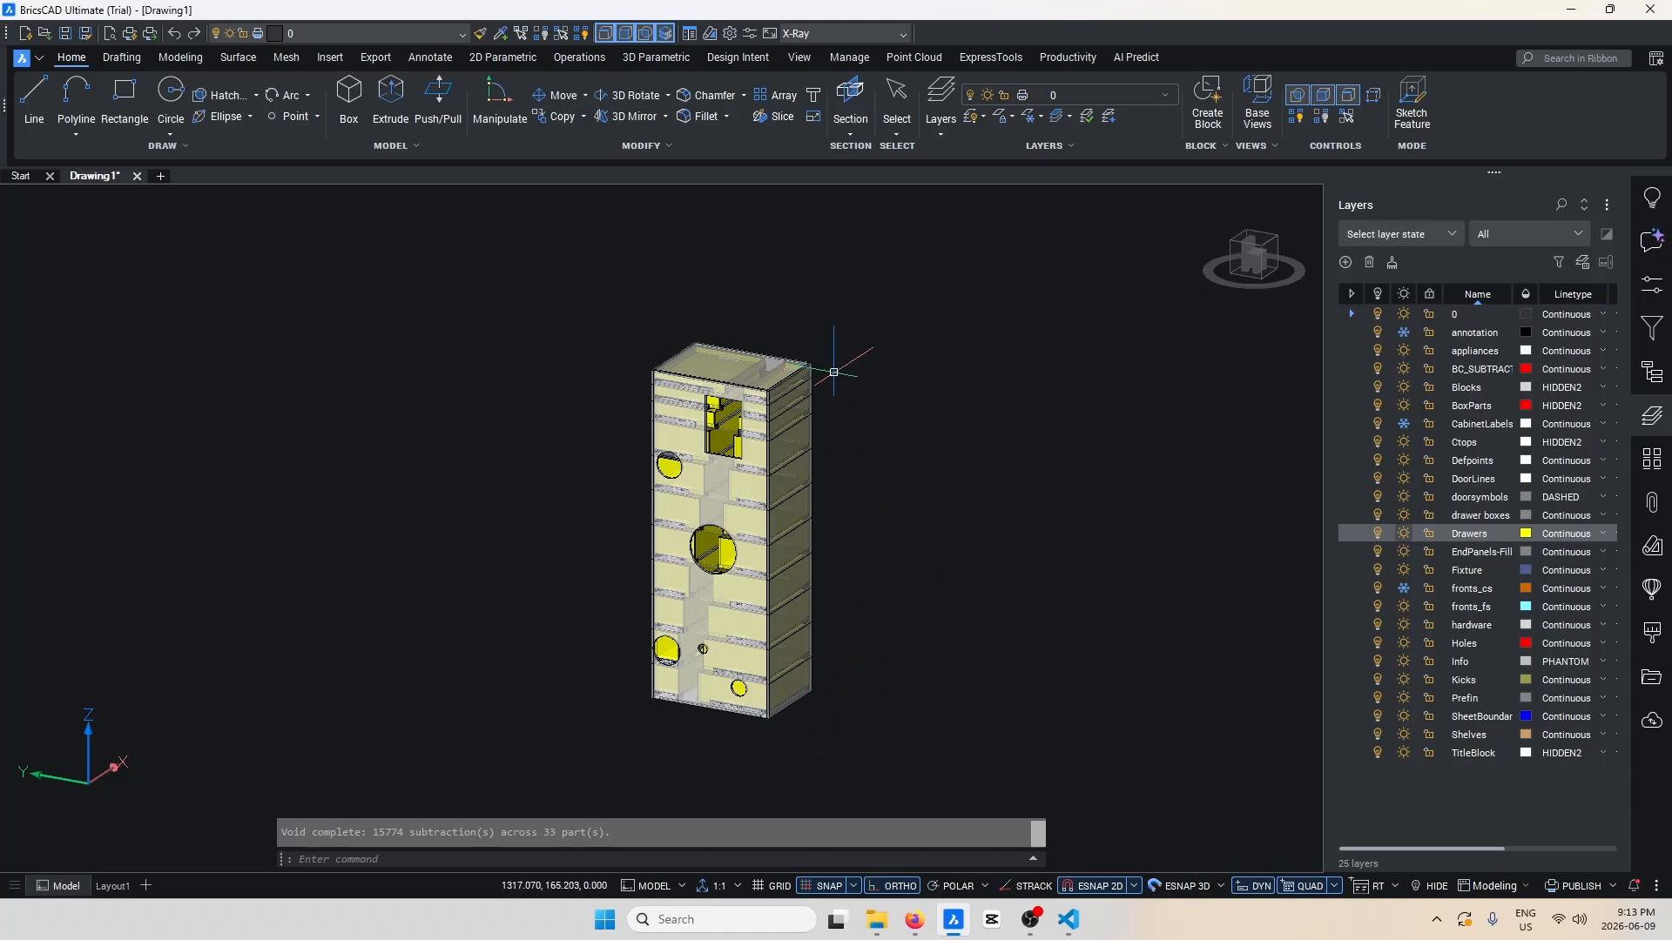
pyautogui.keyDown('shift'); pyautogui.moveTo(906, 468); pyautogui.dragTo(753, 507, button='middle'); pyautogui.keyUp('shift')
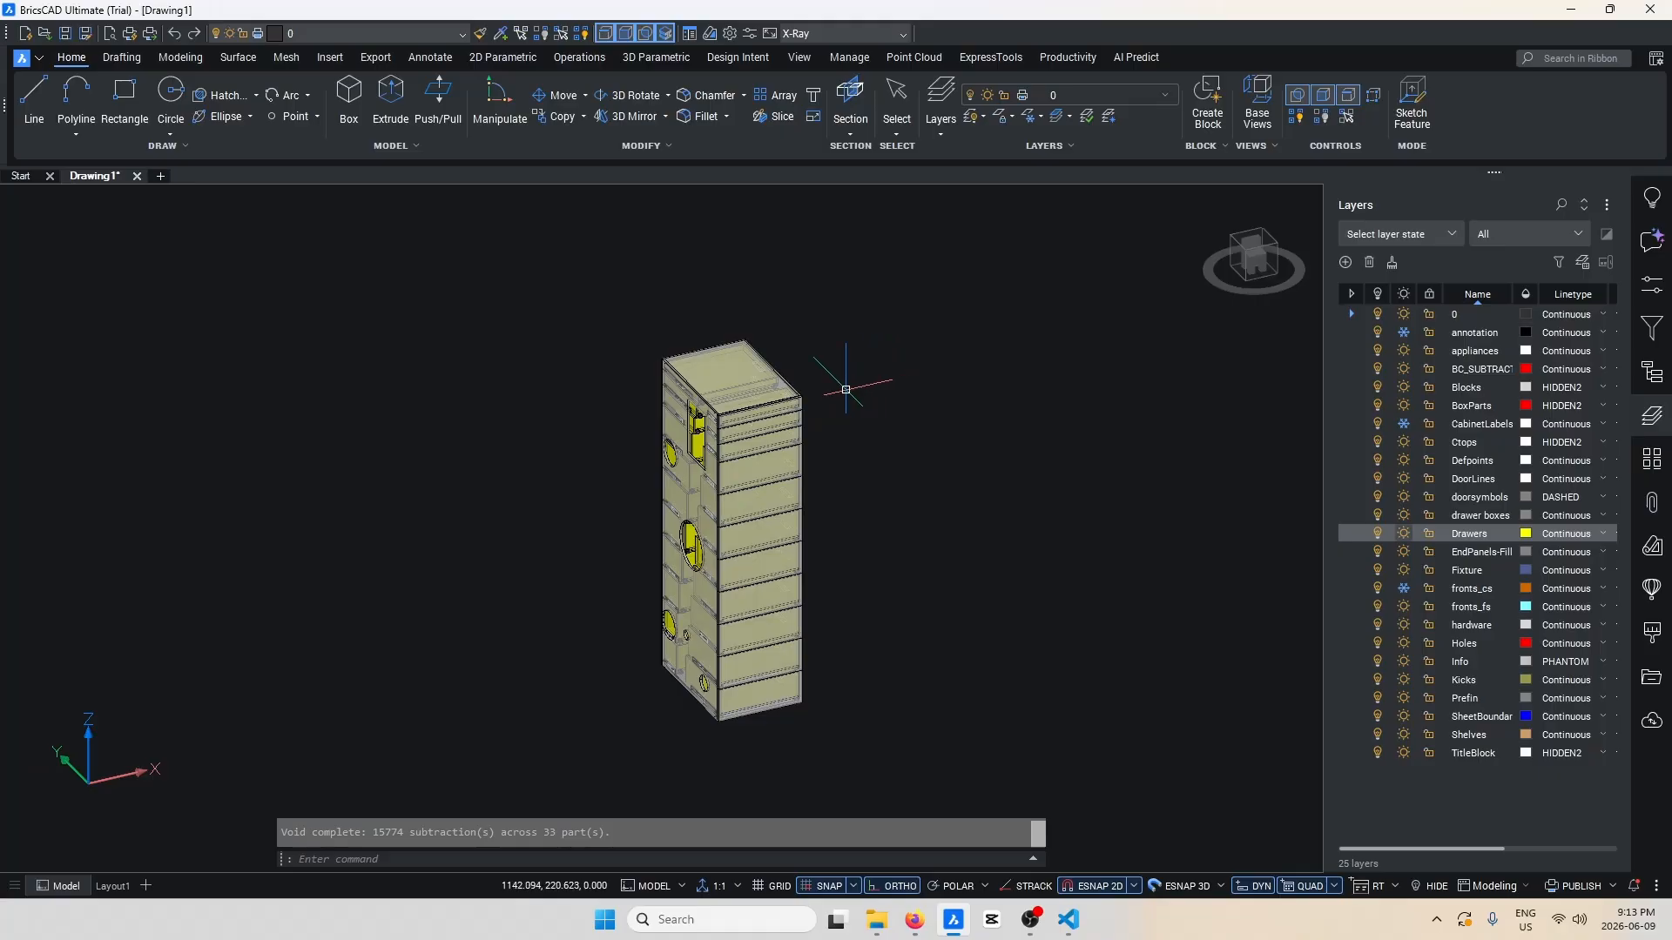
pyautogui.keyDown('shift'); pyautogui.moveTo(864, 430); pyautogui.dragTo(1041, 399, button='middle'); pyautogui.keyUp('shift')
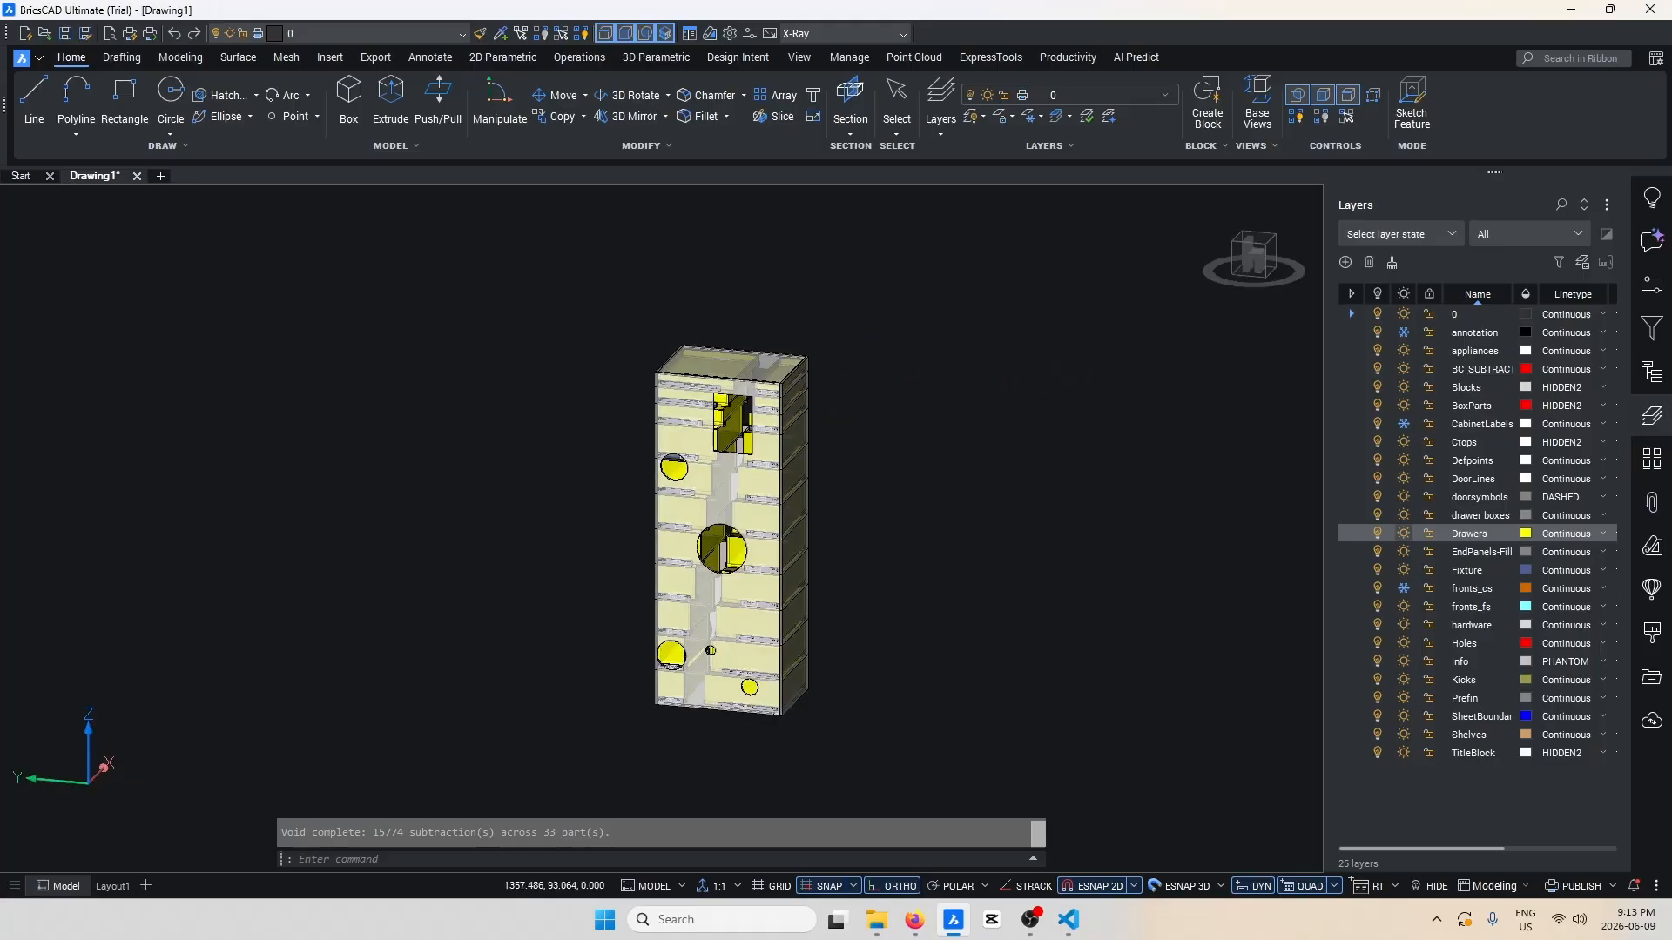
pyautogui.keyDown('shift'); pyautogui.moveTo(1040, 399); pyautogui.dragTo(910, 413, button='middle'); pyautogui.keyUp('shift')
pyautogui.scroll(-2, 738, 420)
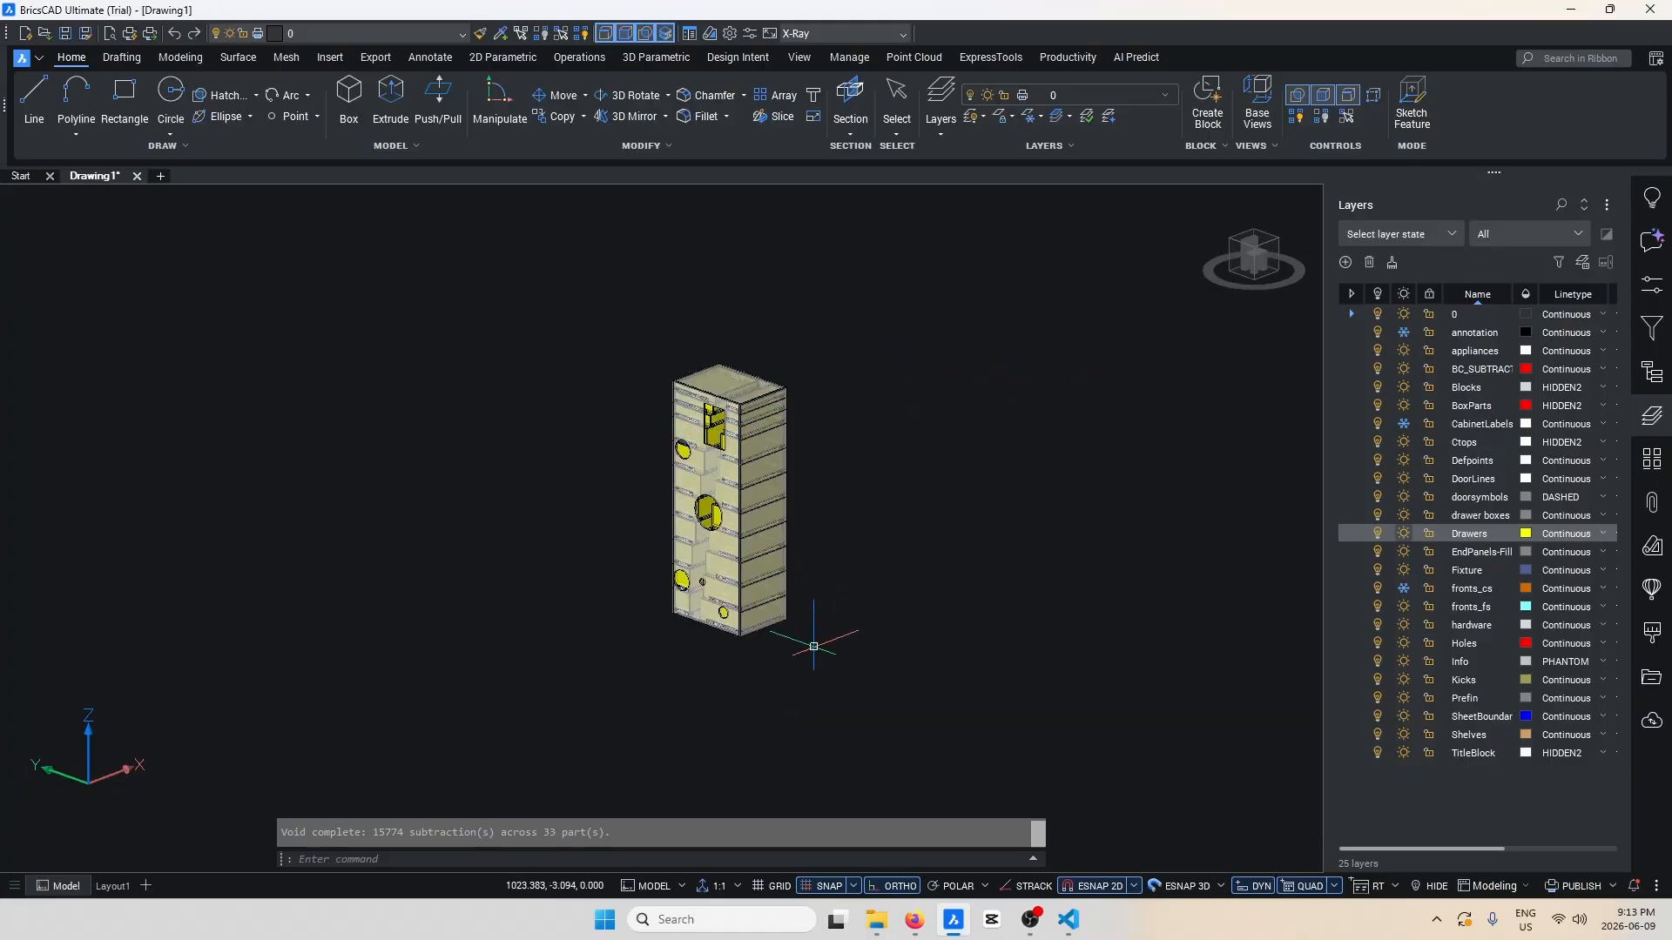
pyautogui.moveTo(813, 647); pyautogui.dragTo(597, 306)
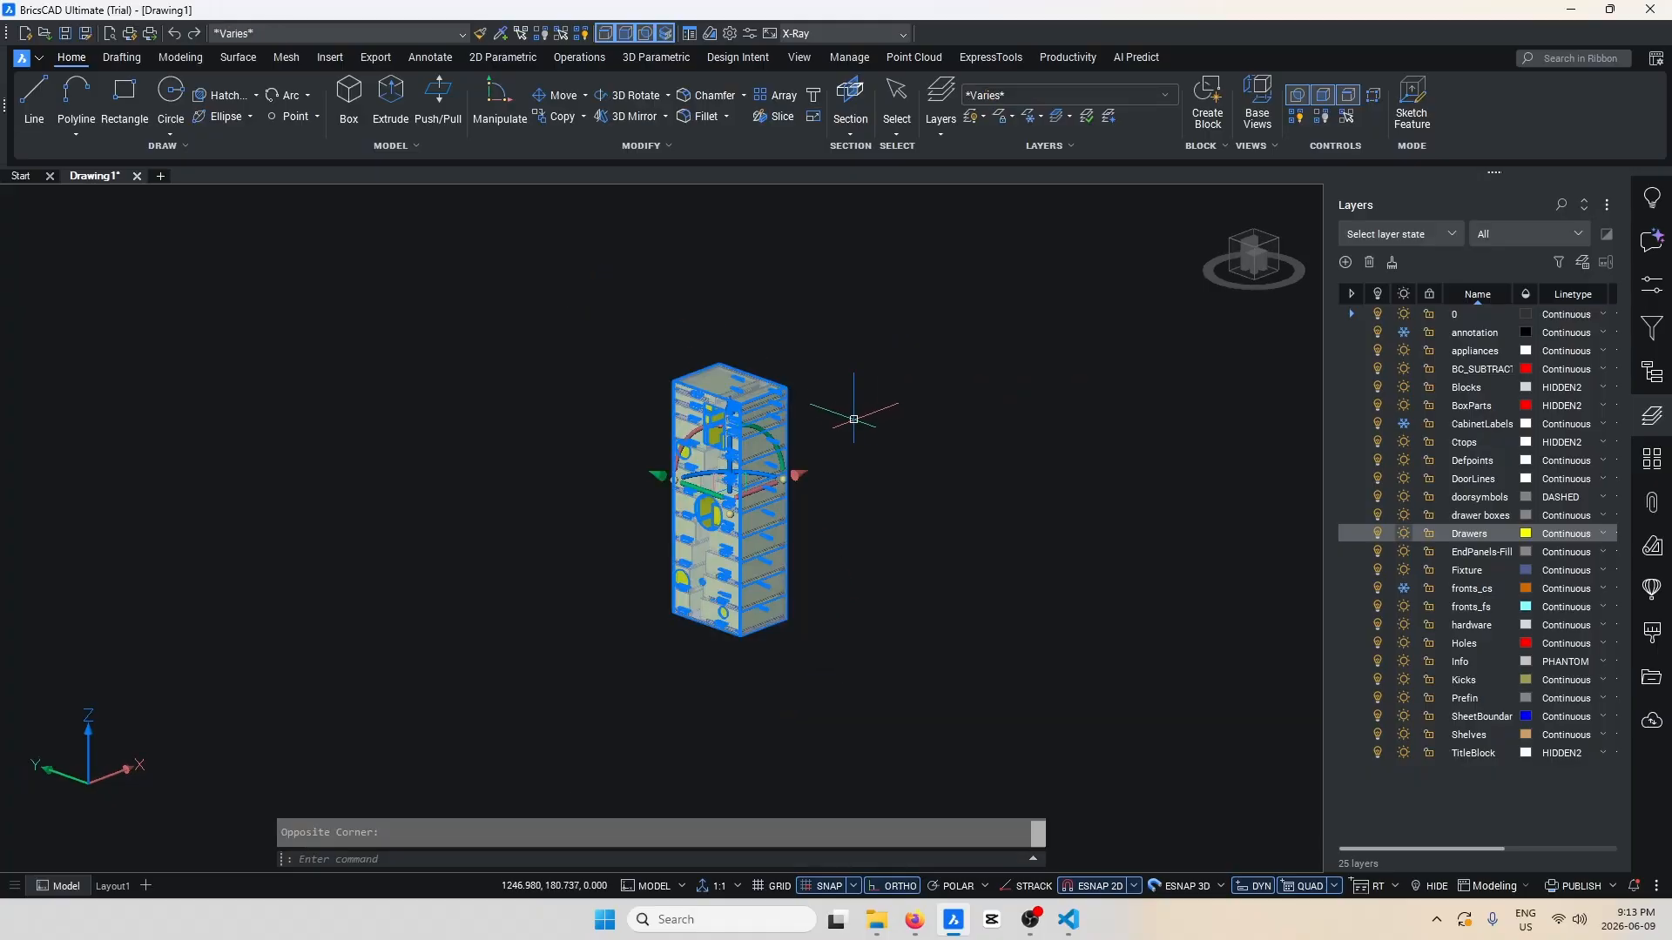
pyautogui.press('Escape')
pyautogui.write('c')
pyautogui.press('space')
pyautogui.scroll(4, 795, 632)
pyautogui.click(723, 675)
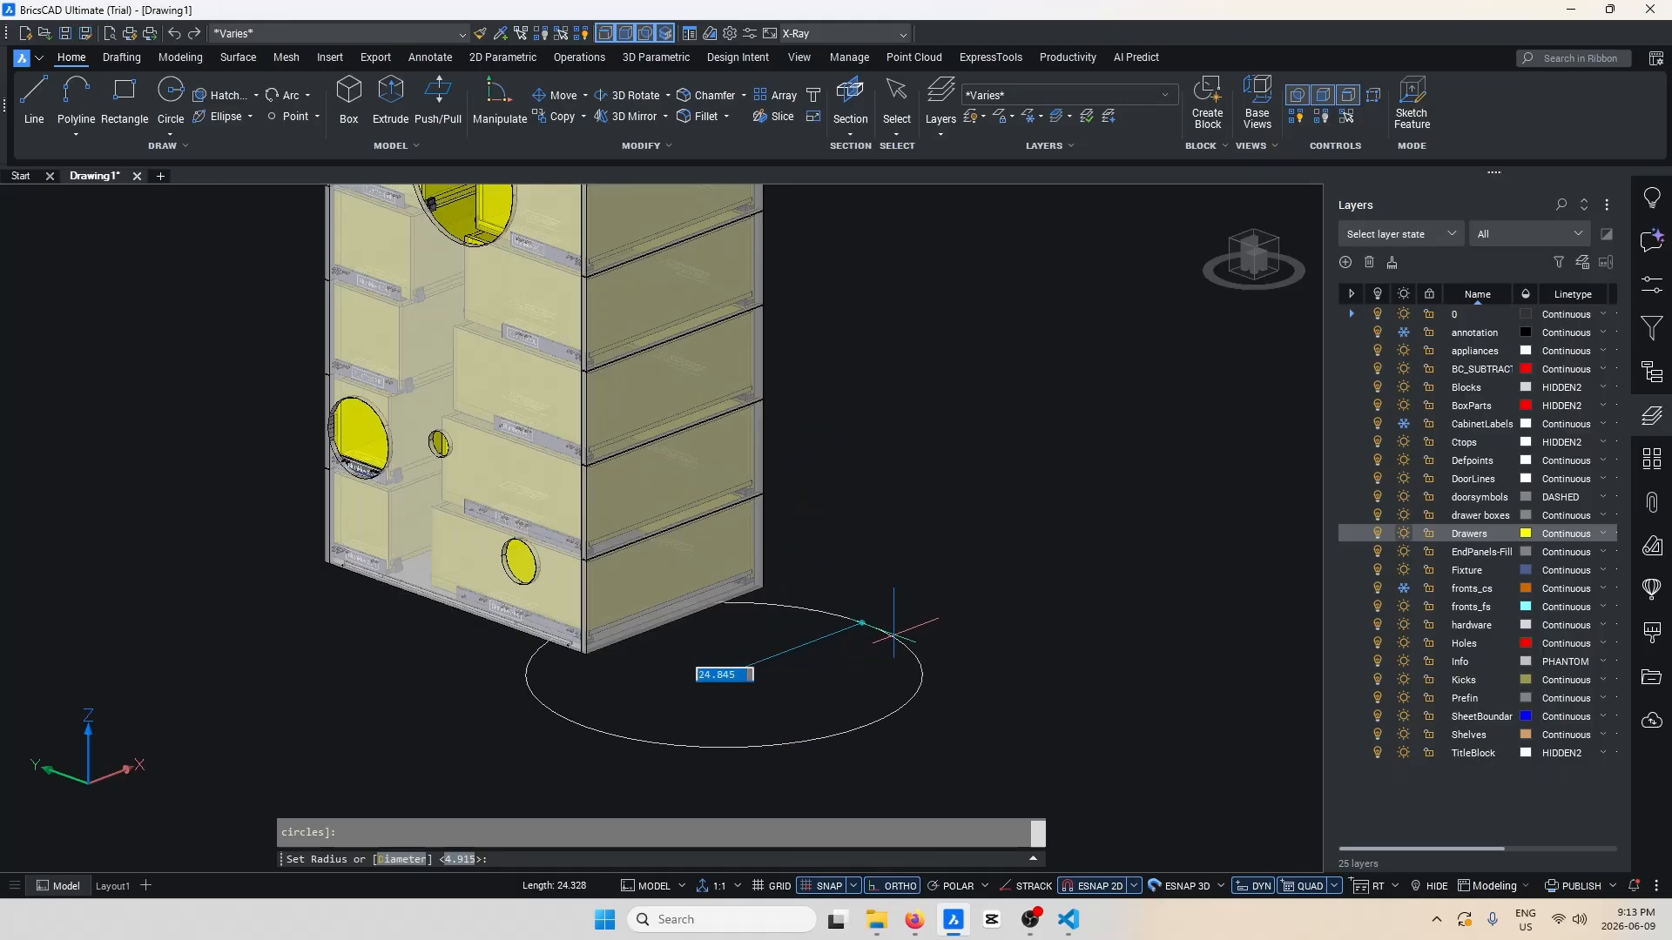
pyautogui.click(881, 615)
pyautogui.moveTo(903, 731); pyautogui.dragTo(808, 680)
pyautogui.press('Delete')
pyautogui.scroll(-4, 727, 708)
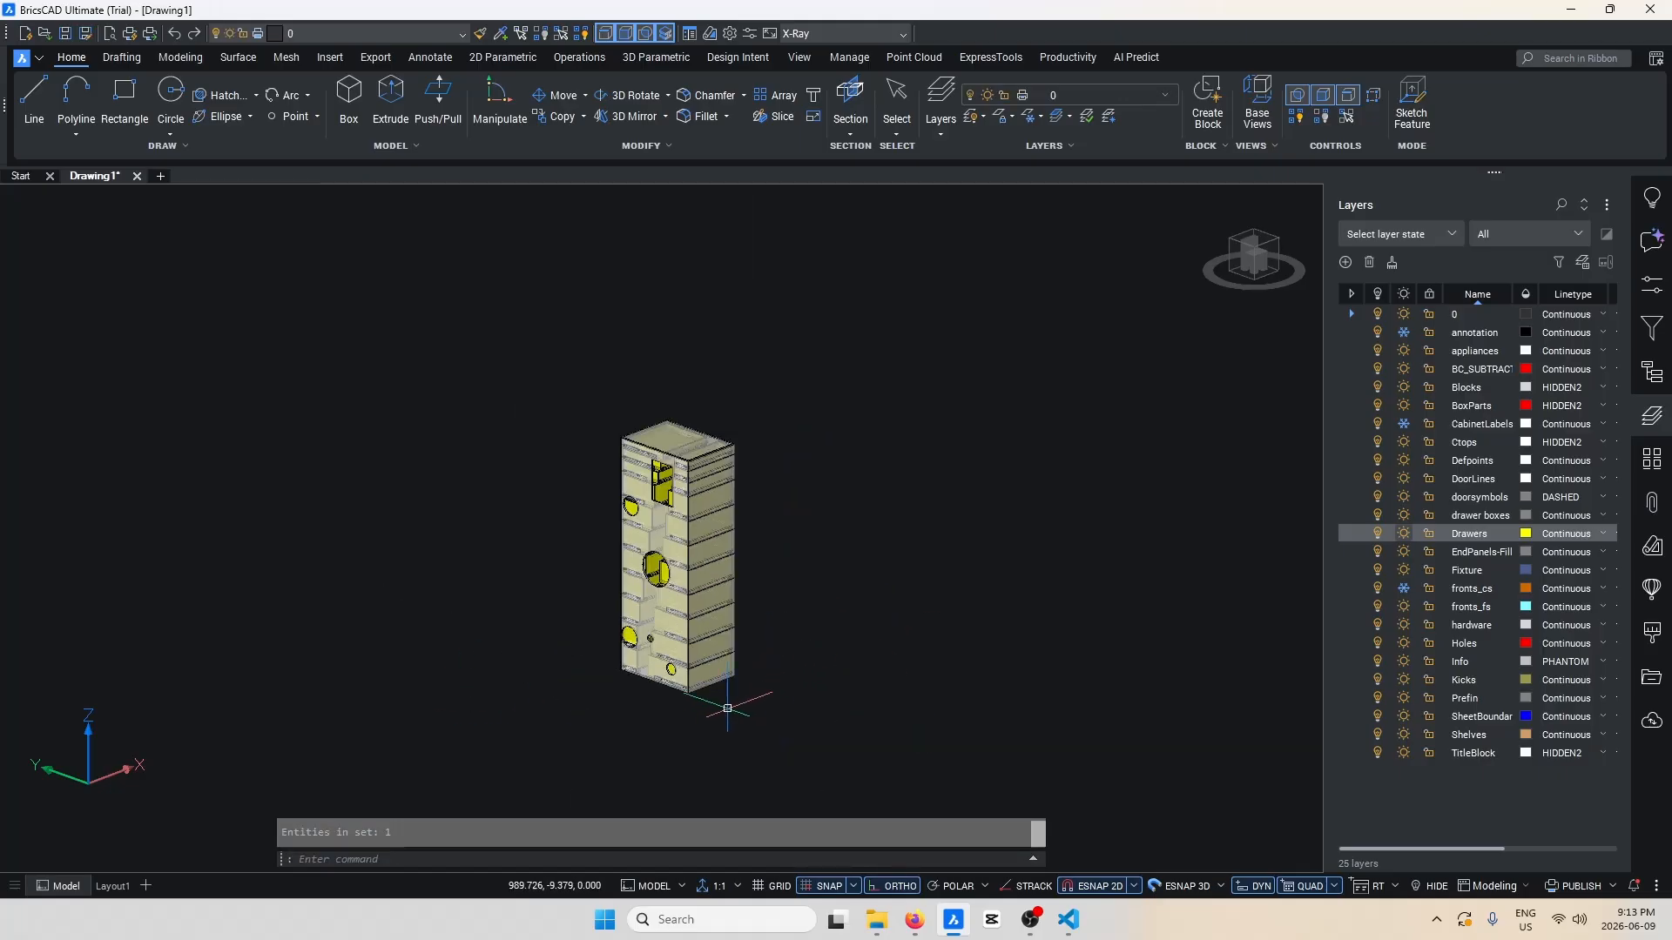
pyautogui.keyDown('shift'); pyautogui.moveTo(637, 625); pyautogui.dragTo(875, 629, button='middle'); pyautogui.keyUp('shift')
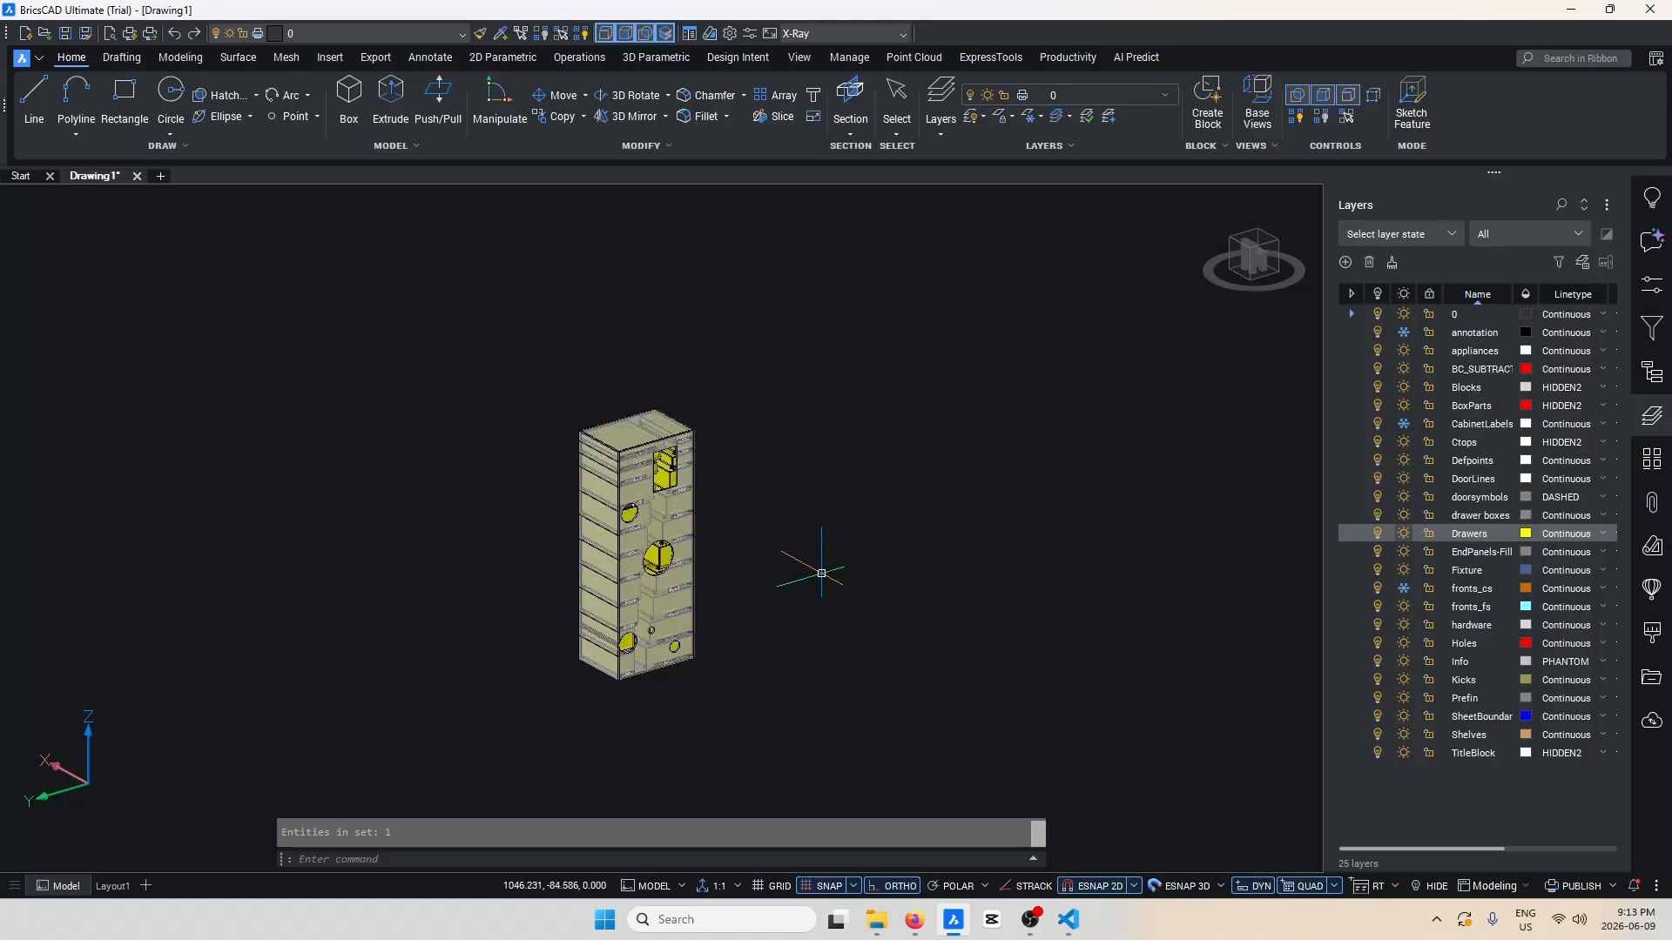
pyautogui.write('ff')
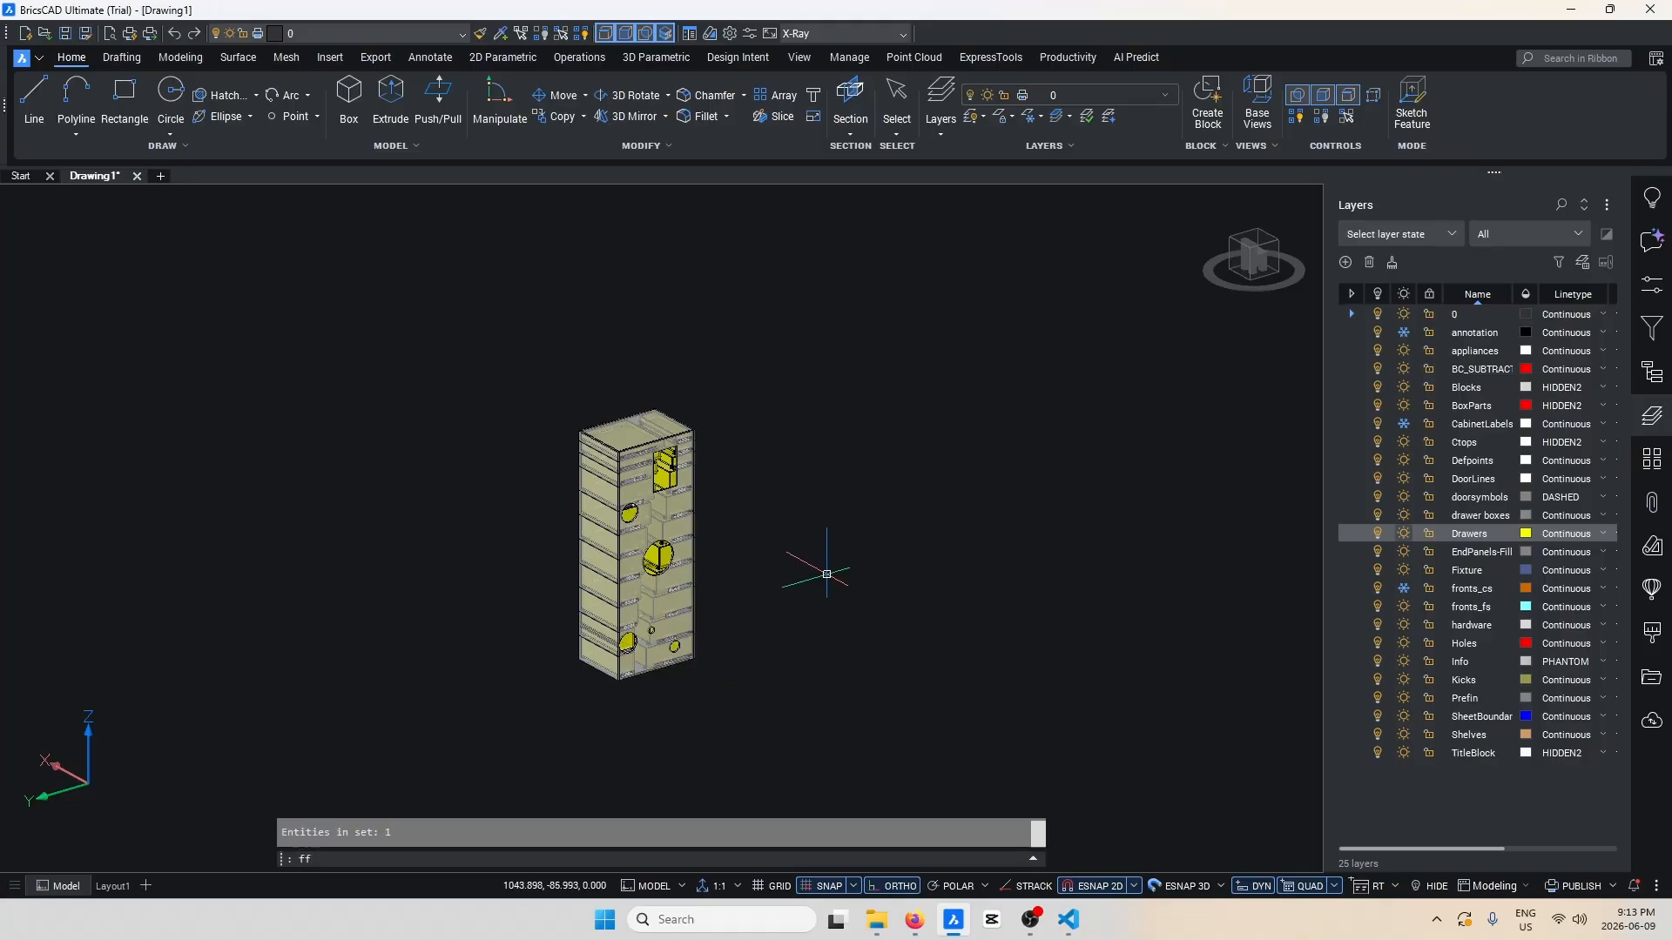
pyautogui.press('Escape')
pyautogui.click(756, 708)
pyautogui.click(832, 598)
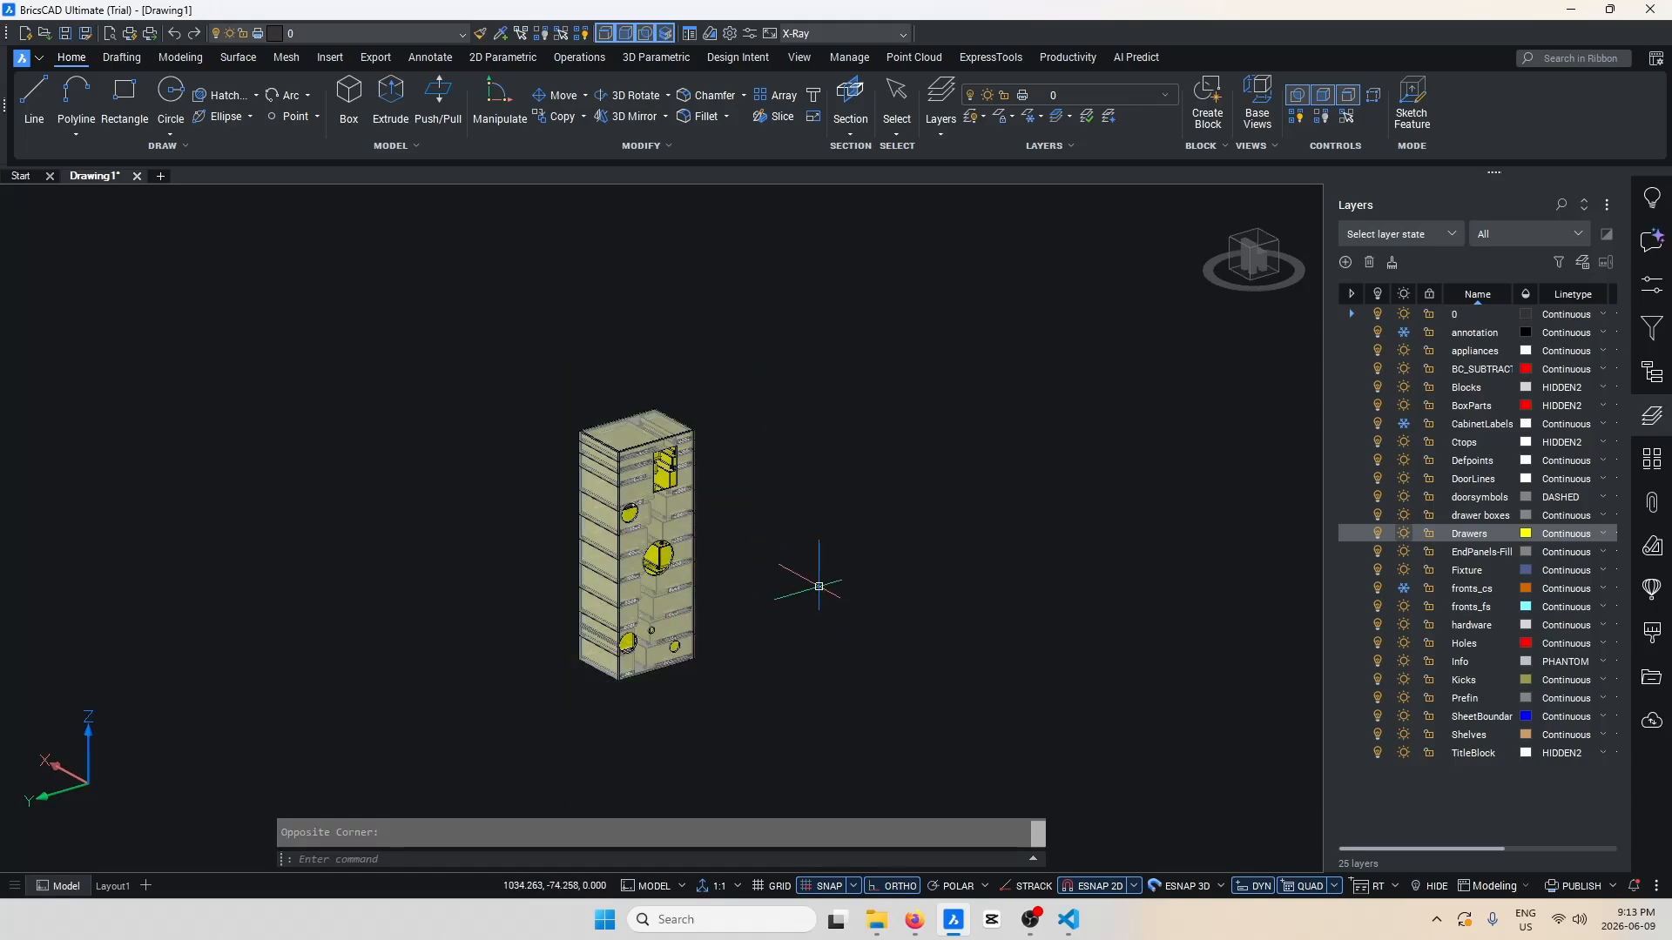
# Run the NEST command on the whole cabinet and place the nested sheets in the empty space beside it.
pyautogui.write('nest')
pyautogui.press('Return')
pyautogui.scroll(-3, 622, 687)
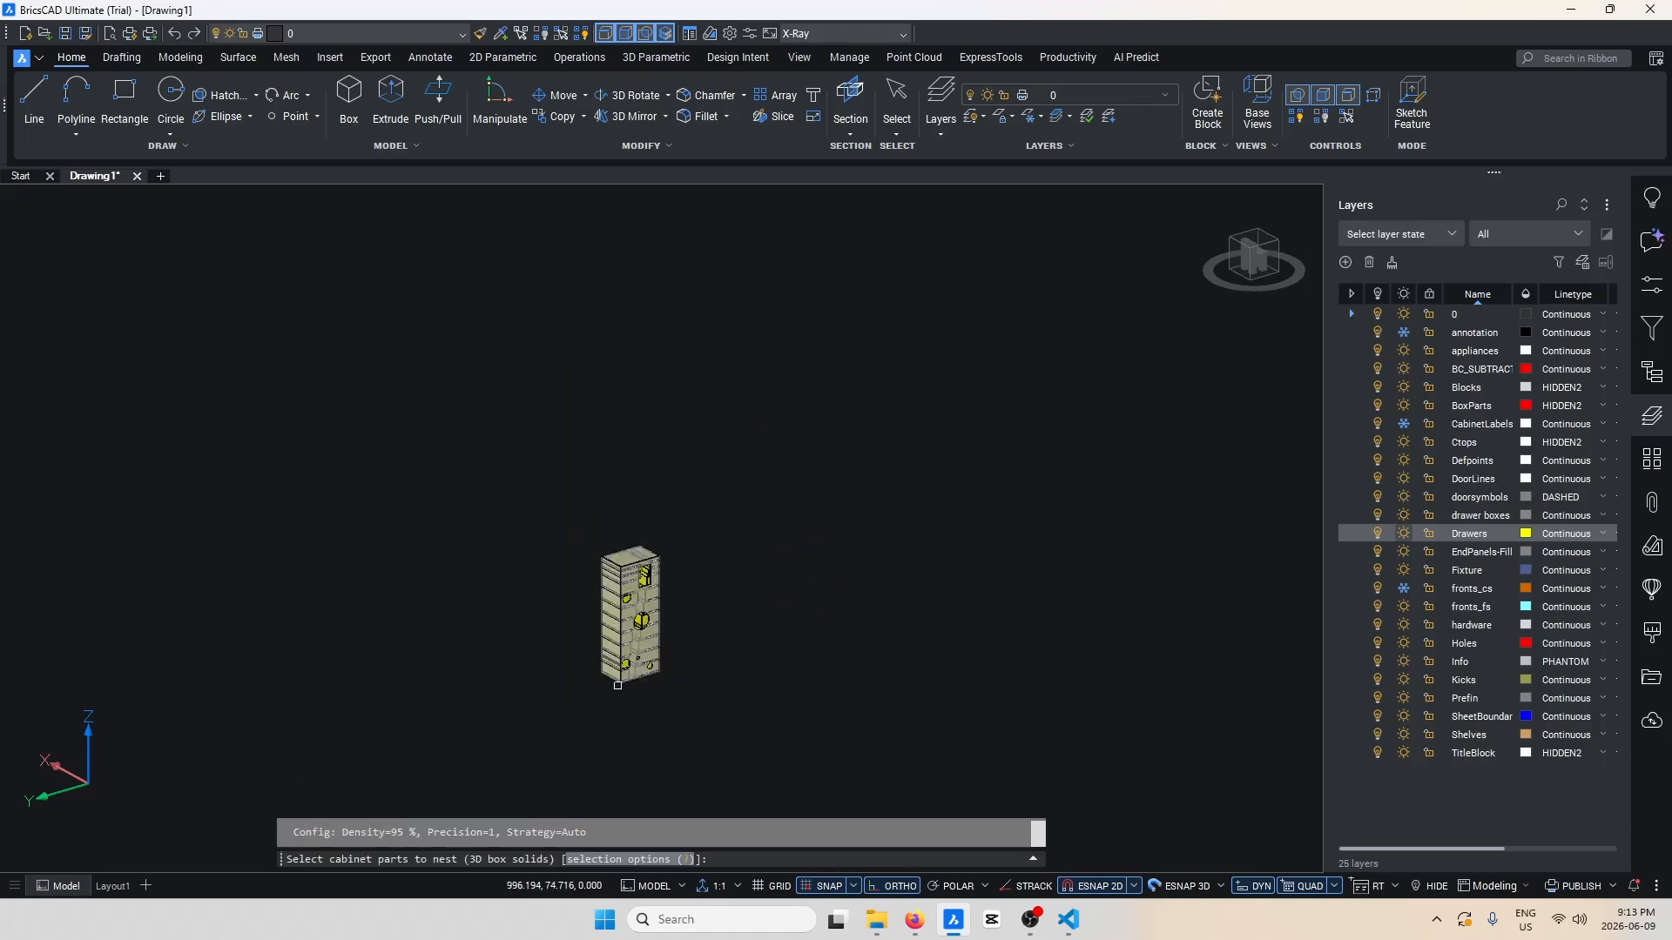
pyautogui.click(693, 722)
pyautogui.click(597, 584)
pyautogui.press('Return')
pyautogui.click(845, 607)
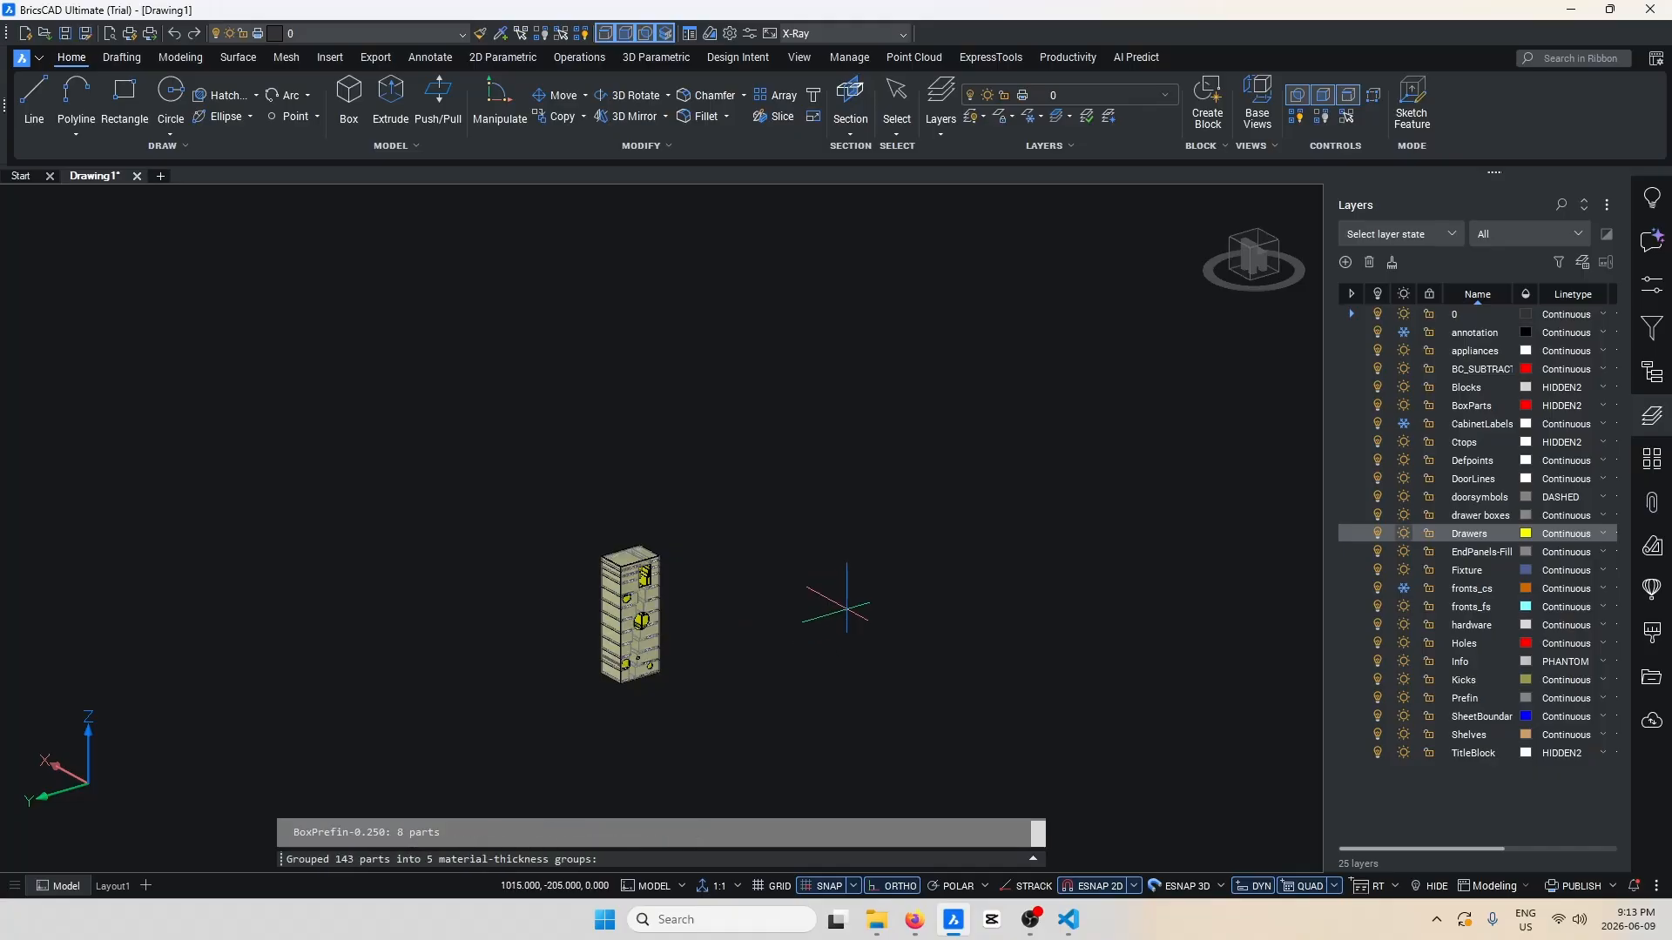
# Examine the nested sheets, their labels and the part standing upright off its sheet.
pyautogui.scroll(4, 837, 534)
pyautogui.keyDown('shift'); pyautogui.moveTo(840, 532); pyautogui.dragTo(1128, 721, button='middle'); pyautogui.keyUp('shift')
pyautogui.scroll(5, 1129, 721)
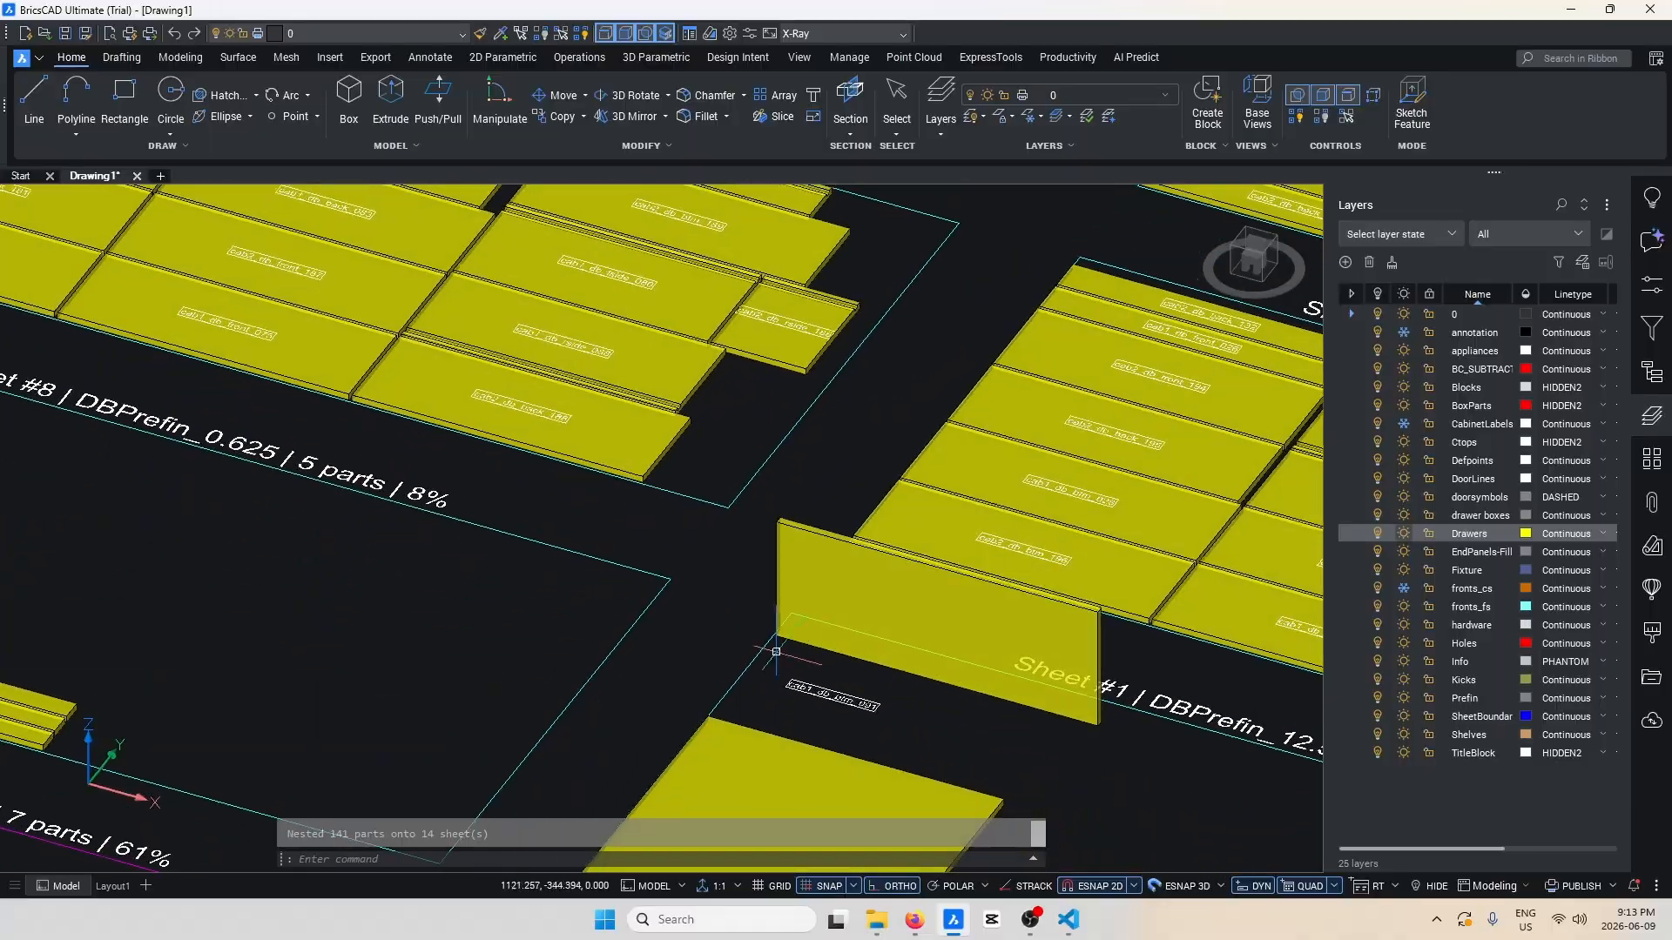
pyautogui.scroll(-5, 753, 548)
pyautogui.moveTo(908, 685)
pyautogui.keyDown('shift'); pyautogui.mouseDown(button='middle')
pyautogui.moveTo(962, 727)
pyautogui.moveTo(1058, 679)
pyautogui.mouseUp(button='middle'); pyautogui.keyUp('shift')
pyautogui.keyDown('shift'); pyautogui.moveTo(887, 644); pyautogui.dragTo(884, 638, button='middle'); pyautogui.keyUp('shift')
pyautogui.scroll(-5, 979, 450)
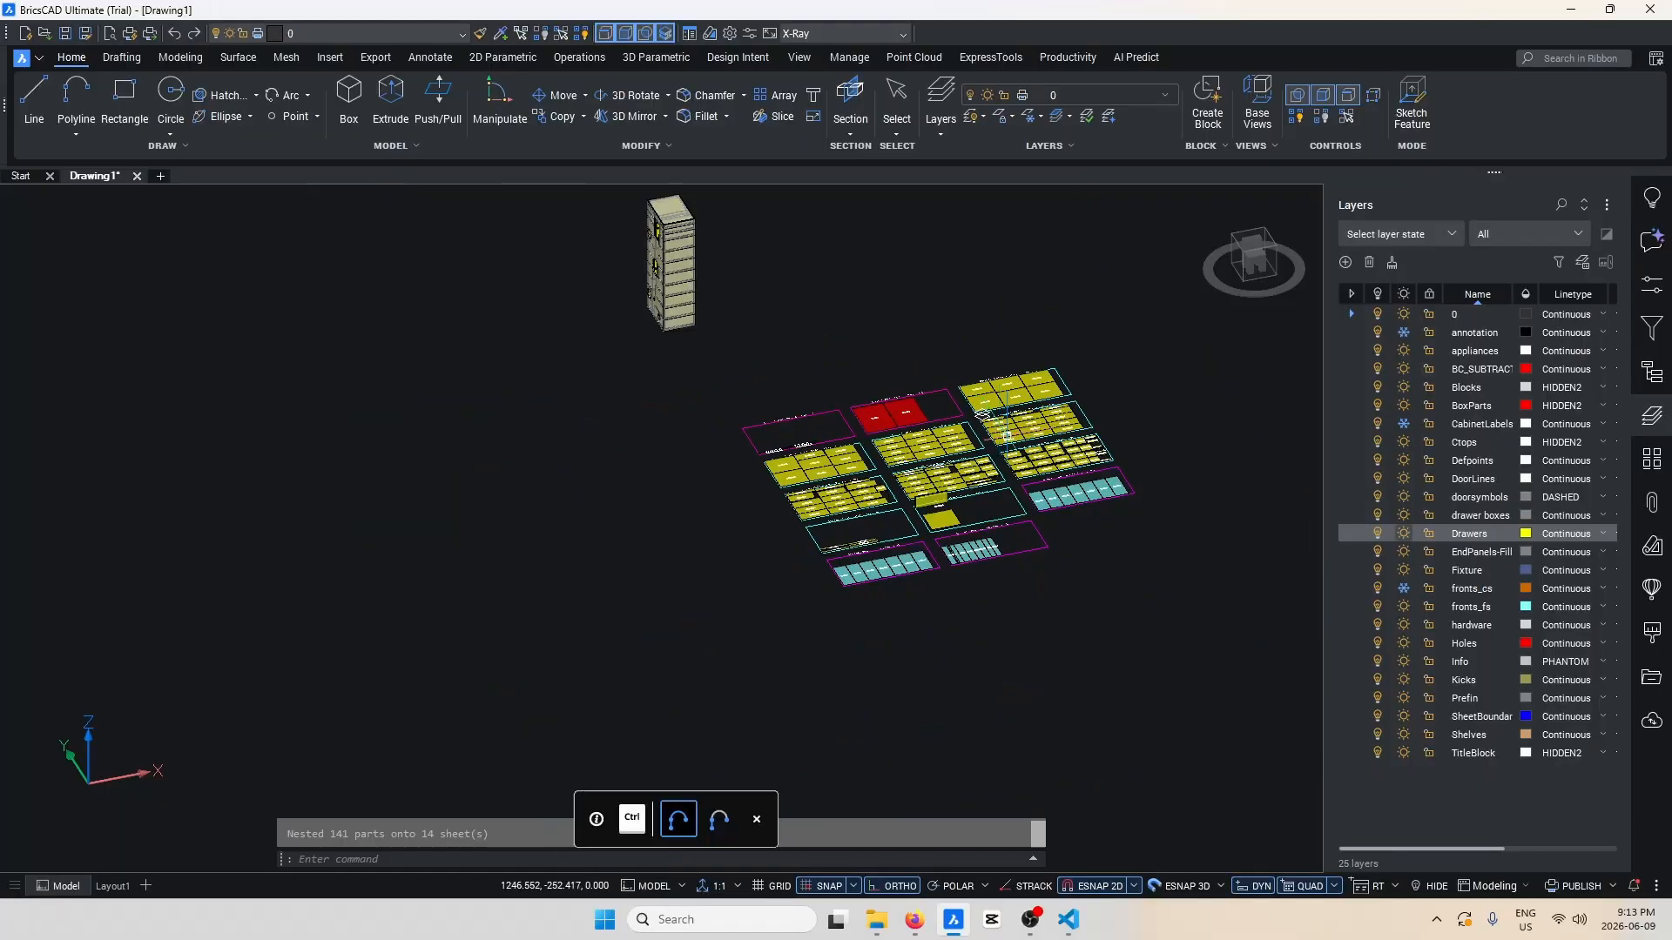
# Delete all the nested sheets and their labels, keeping the cabinet.
pyautogui.scroll(3, 840, 366)
pyautogui.scroll(-3, 842, 522)
pyautogui.moveTo(1129, 707); pyautogui.dragTo(731, 418)
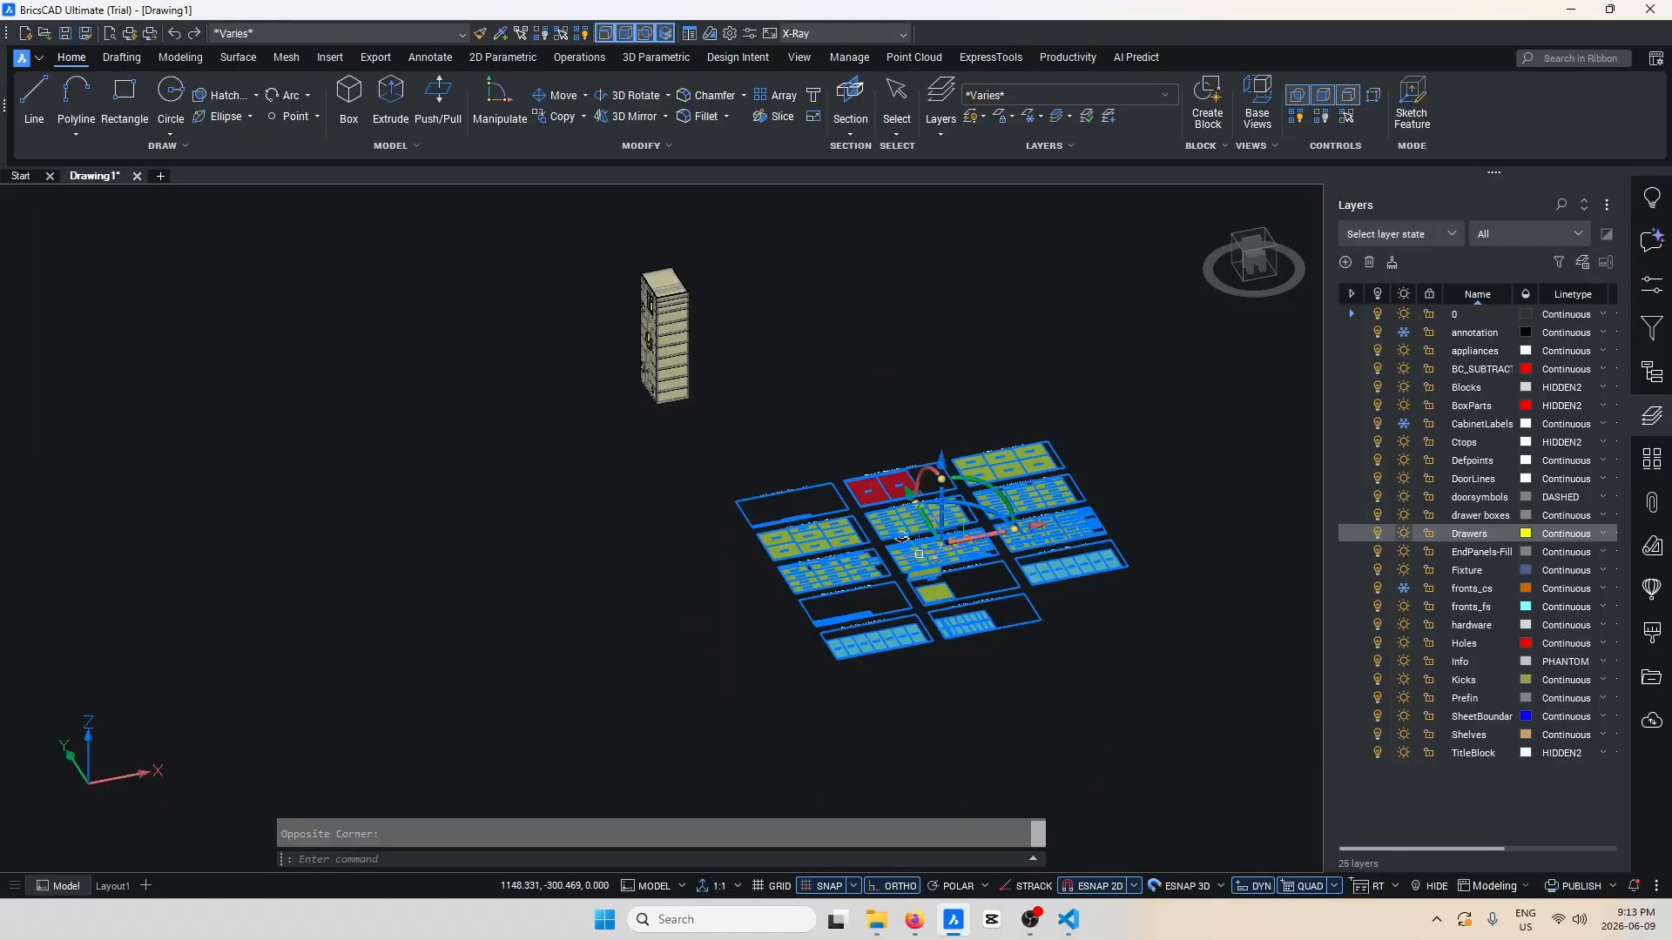
pyautogui.press('Delete')
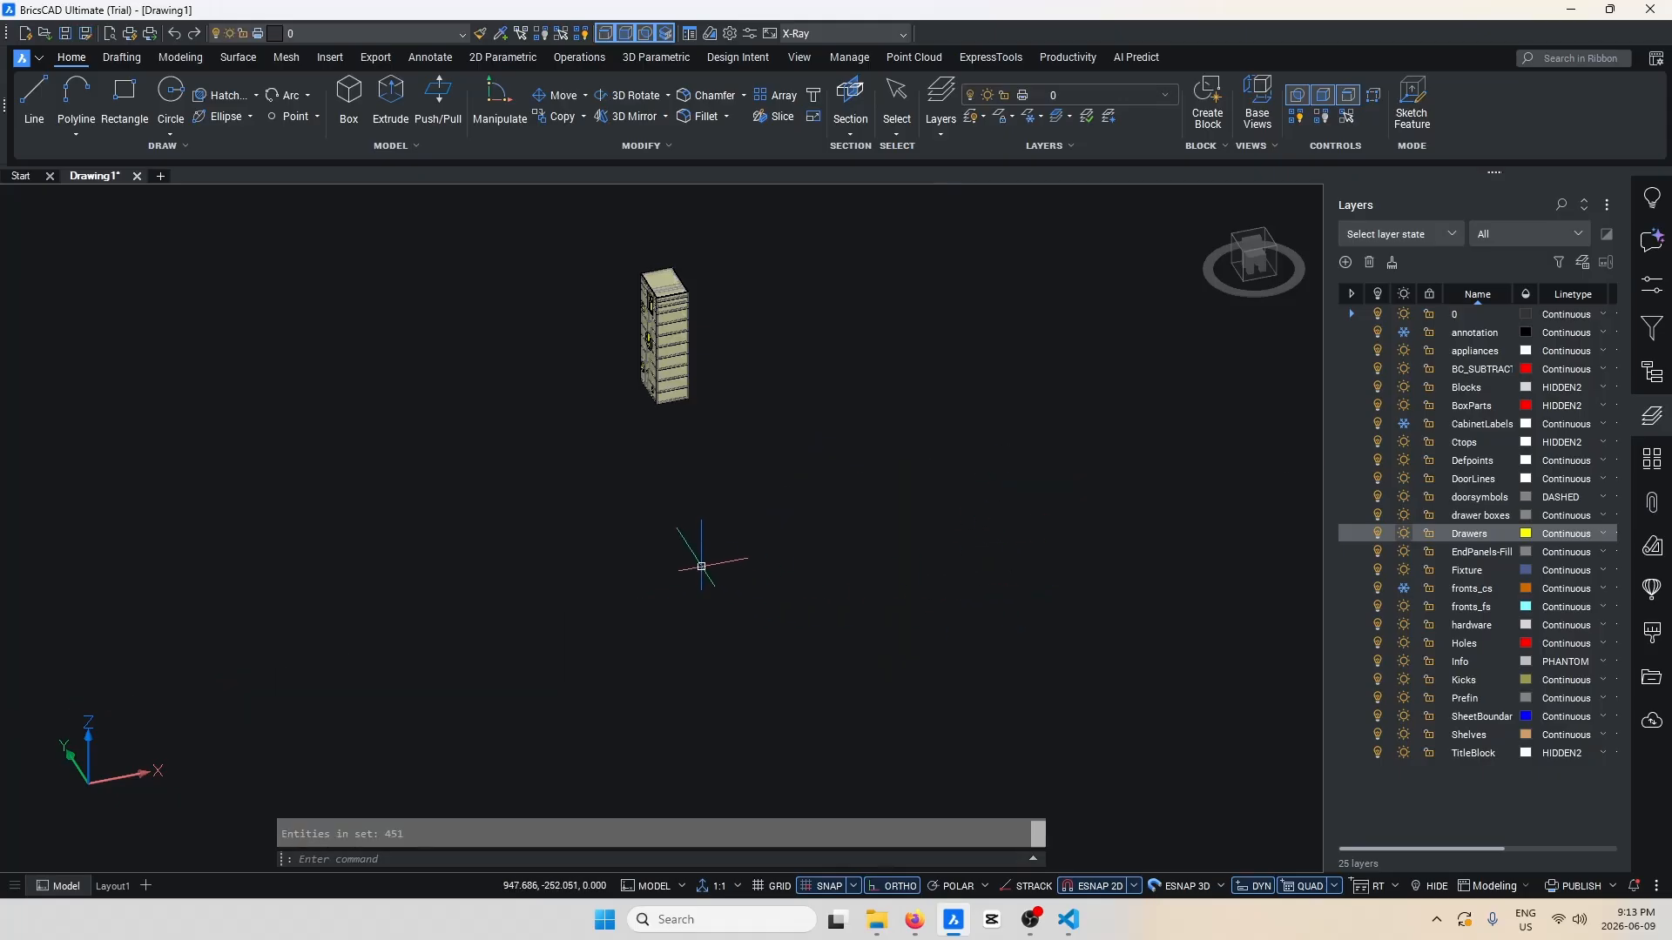
# Run the FF command on the whole cabinet and lay the packed part groups out flat next to it.
pyautogui.keyDown('shift'); pyautogui.moveTo(701, 566); pyautogui.dragTo(1132, 543, button='middle'); pyautogui.keyUp('shift')
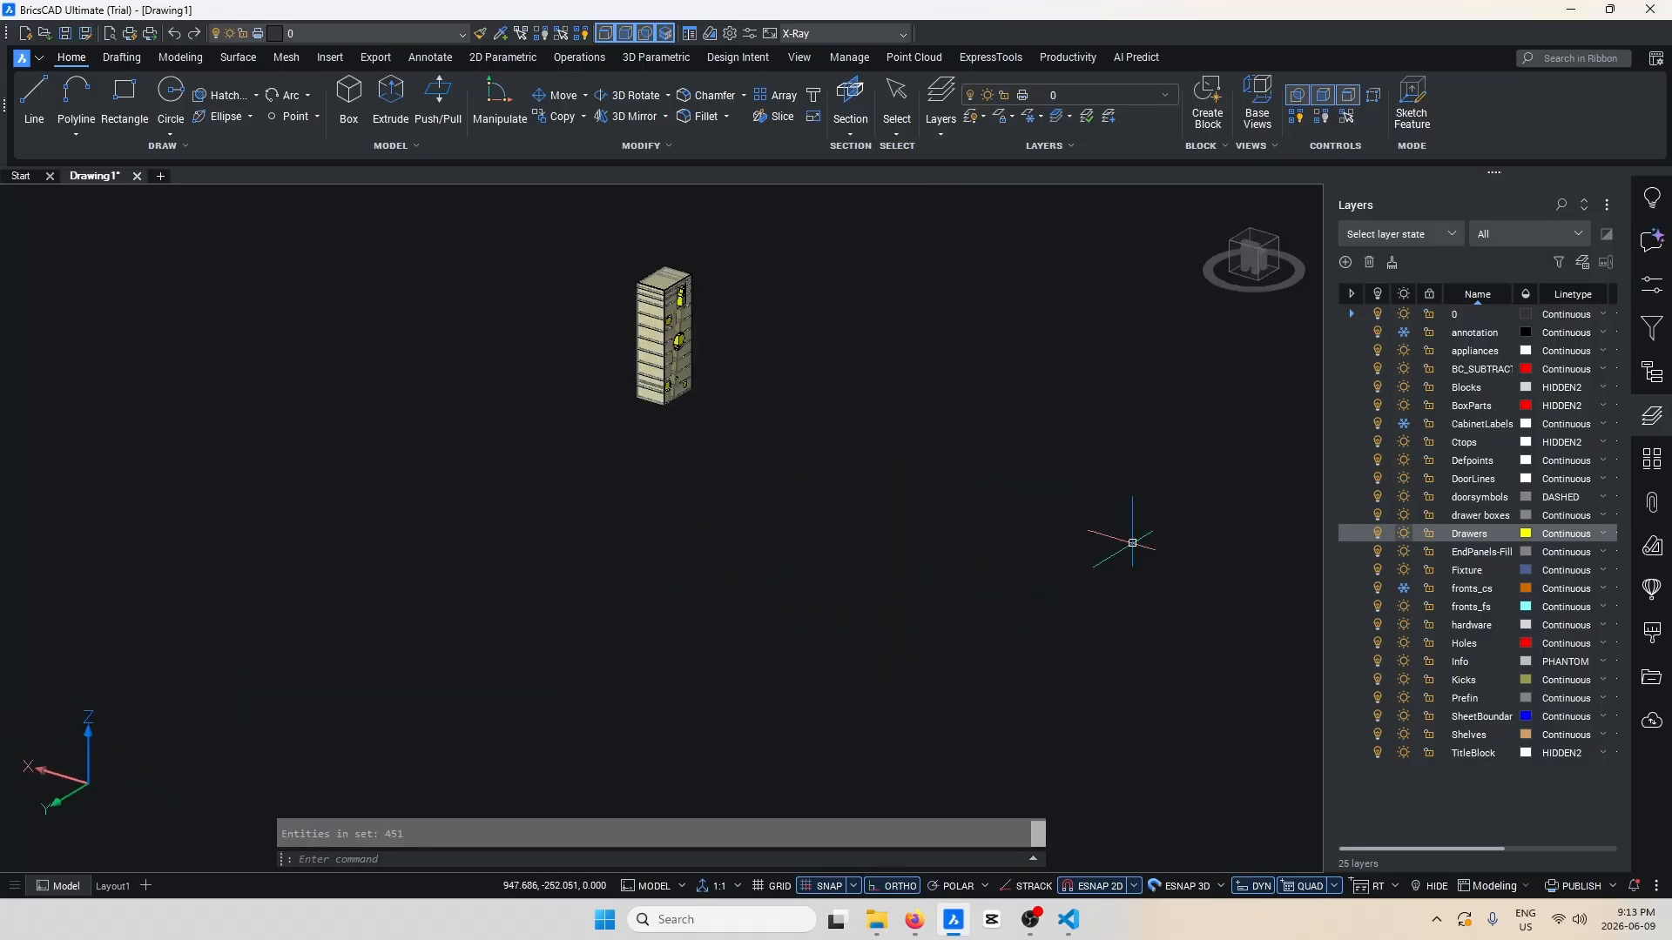
pyautogui.scroll(4, 733, 224)
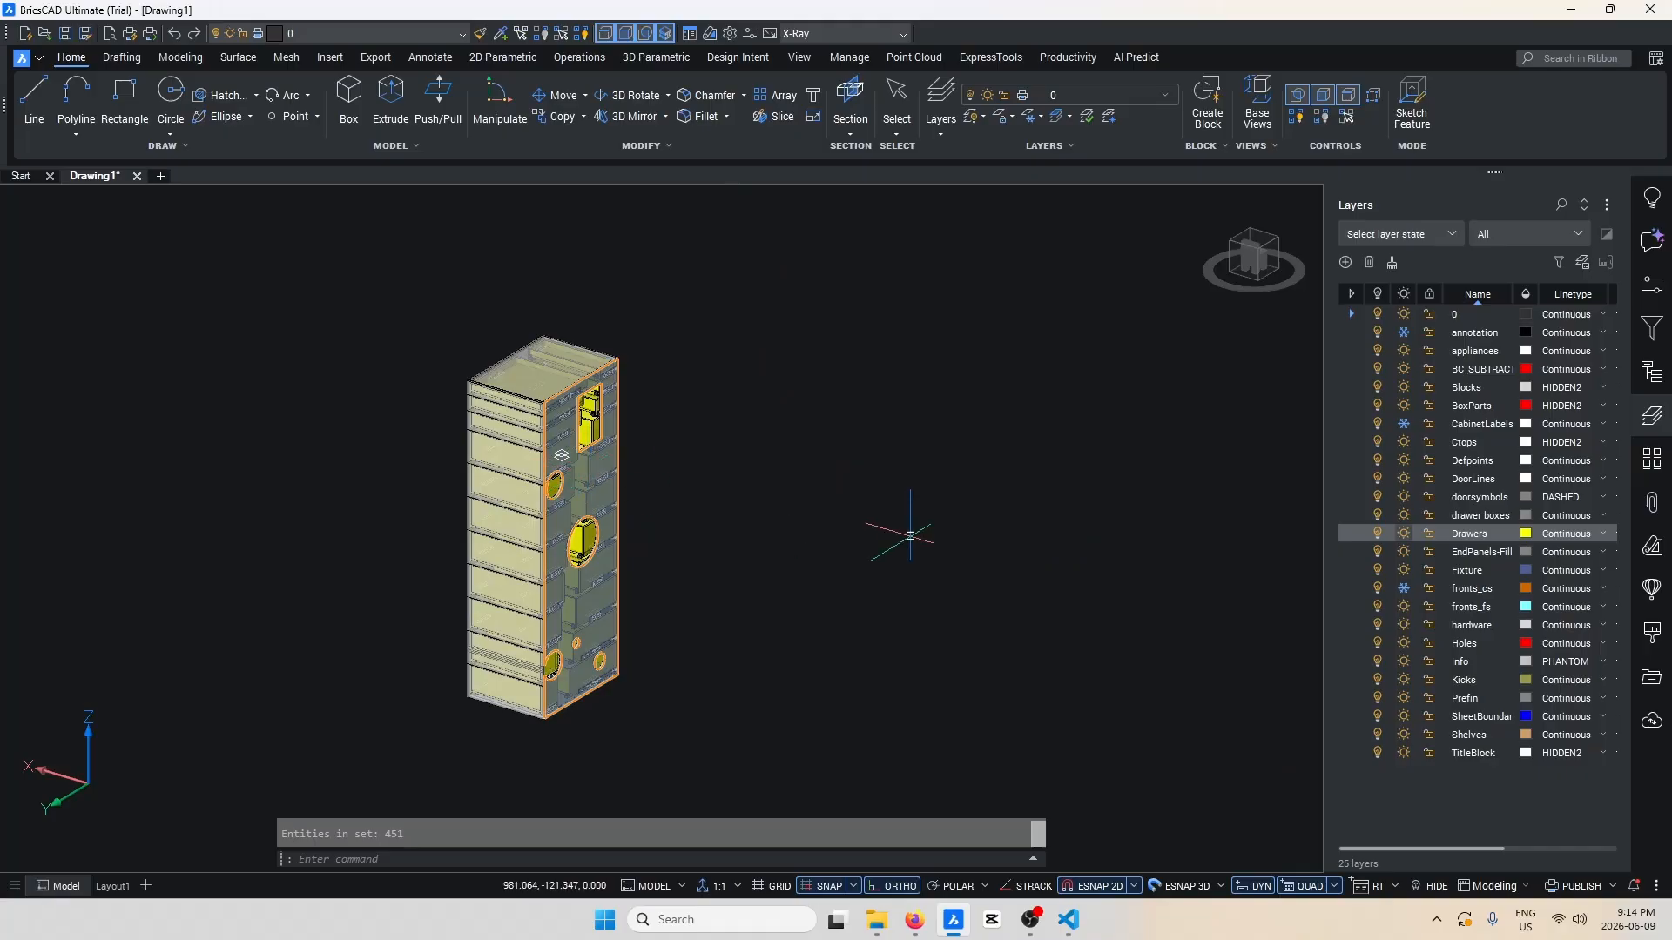
pyautogui.scroll(-5, 910, 535)
pyautogui.press('Return')
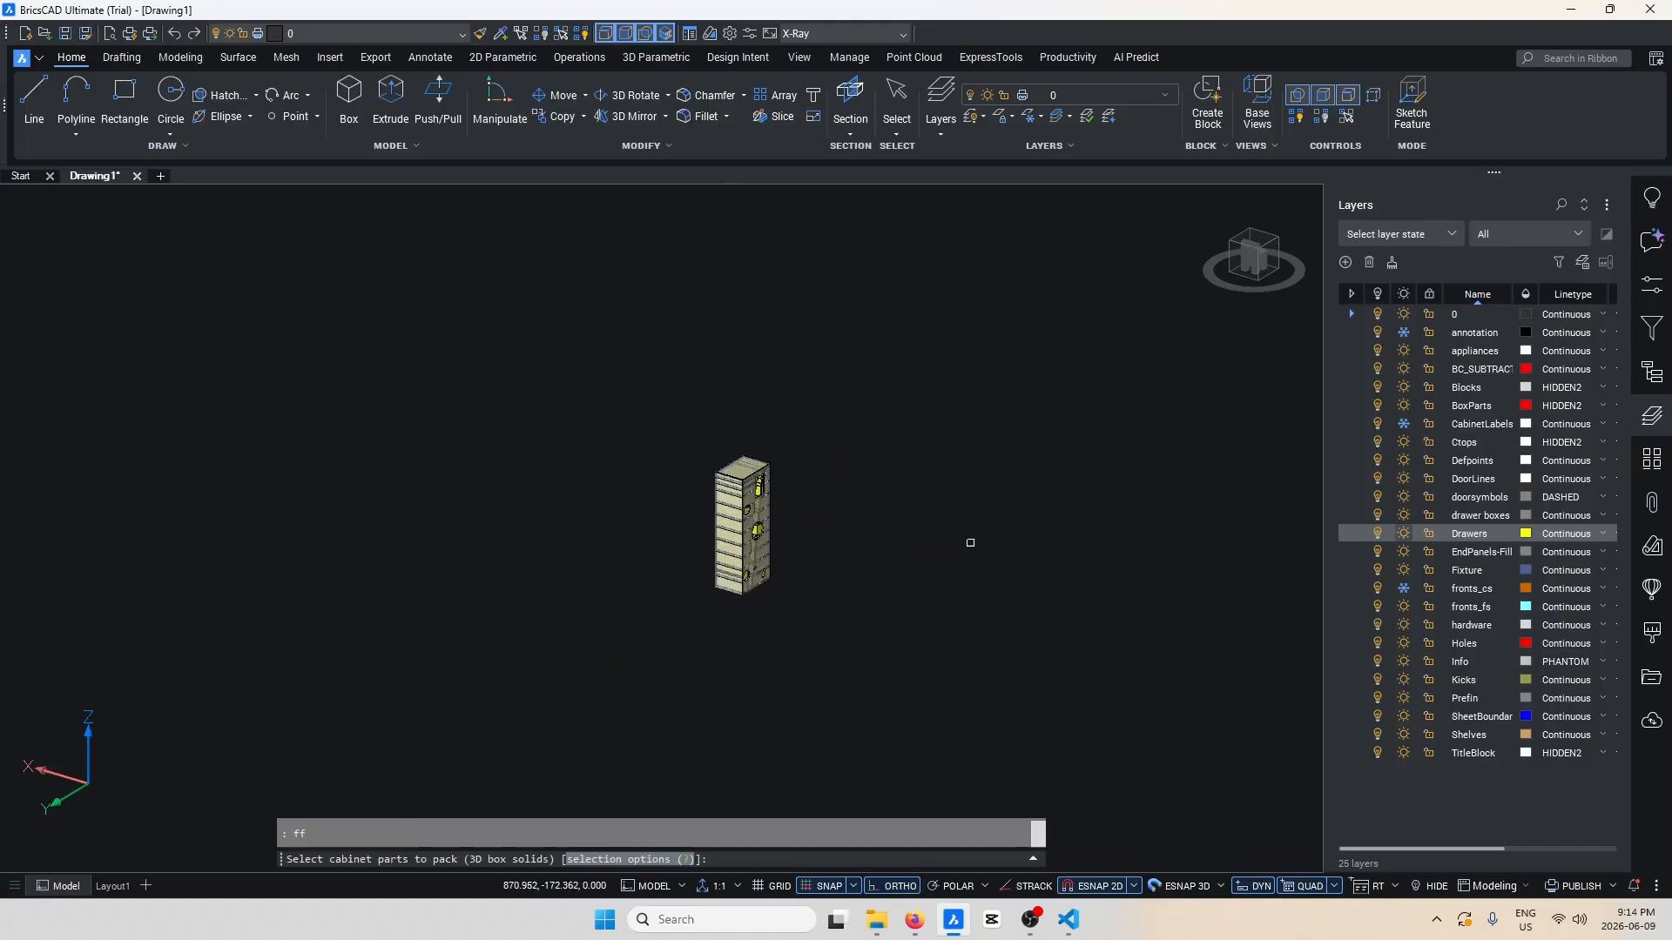
pyautogui.click(904, 685)
pyautogui.click(645, 416)
pyautogui.press('Return')
pyautogui.click(933, 607)
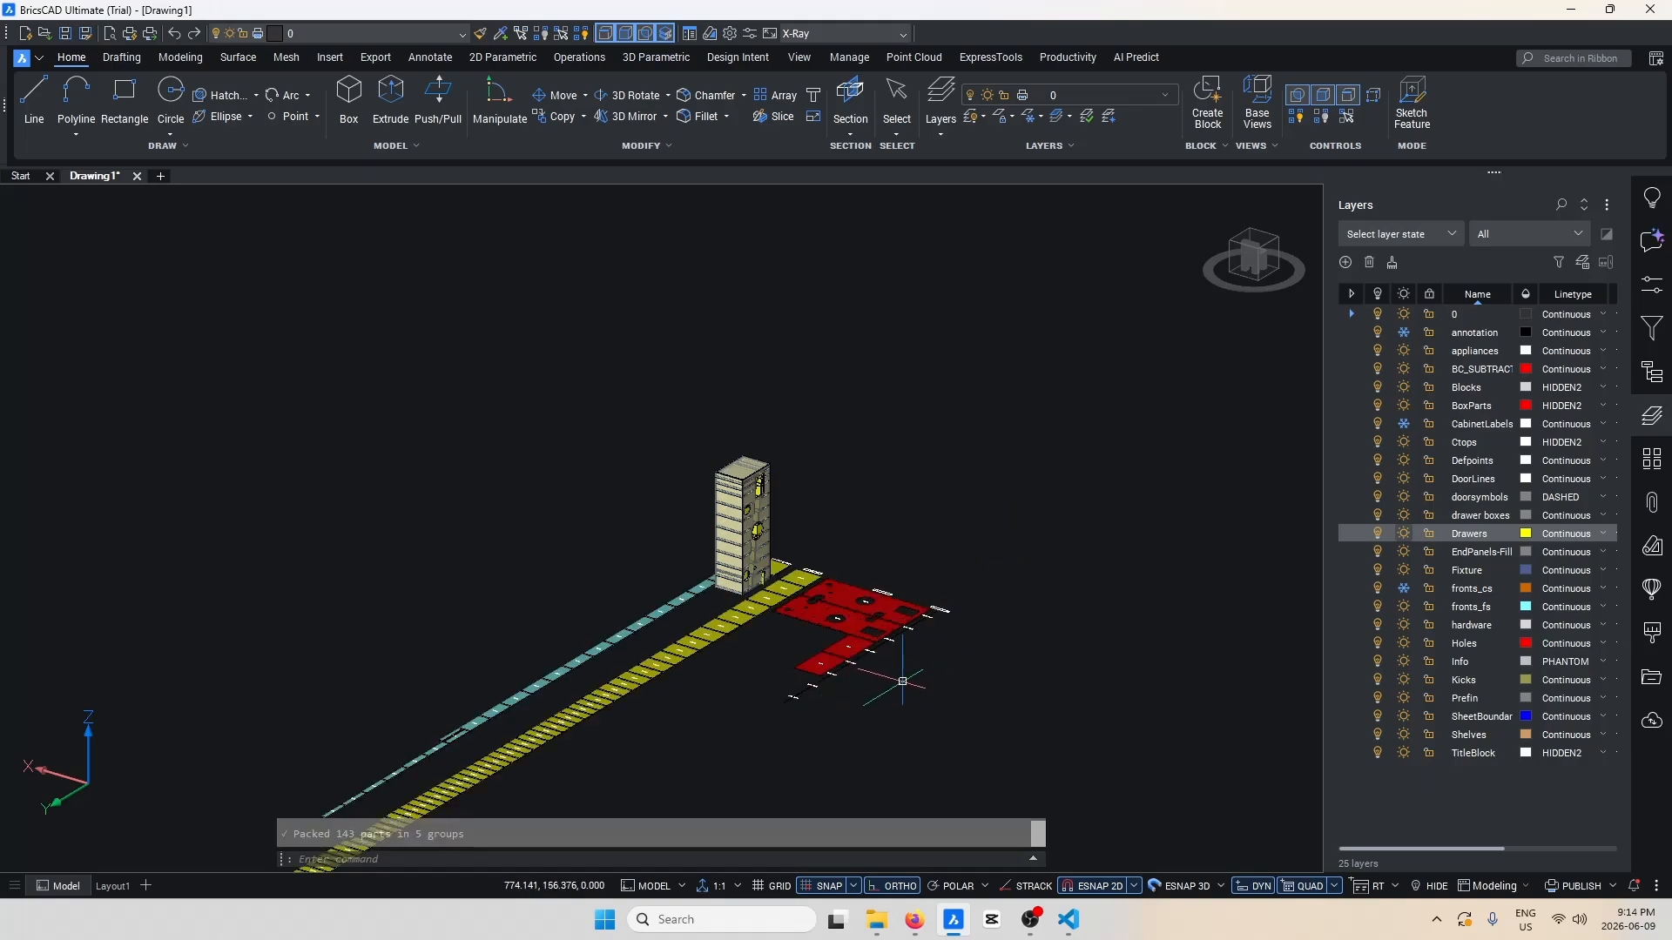
# Examine the rows of flat parts from the far end back to the red cabinet sides with their openings.
pyautogui.keyDown('shift'); pyautogui.moveTo(903, 681); pyautogui.dragTo(483, 370, button='middle'); pyautogui.keyUp('shift')
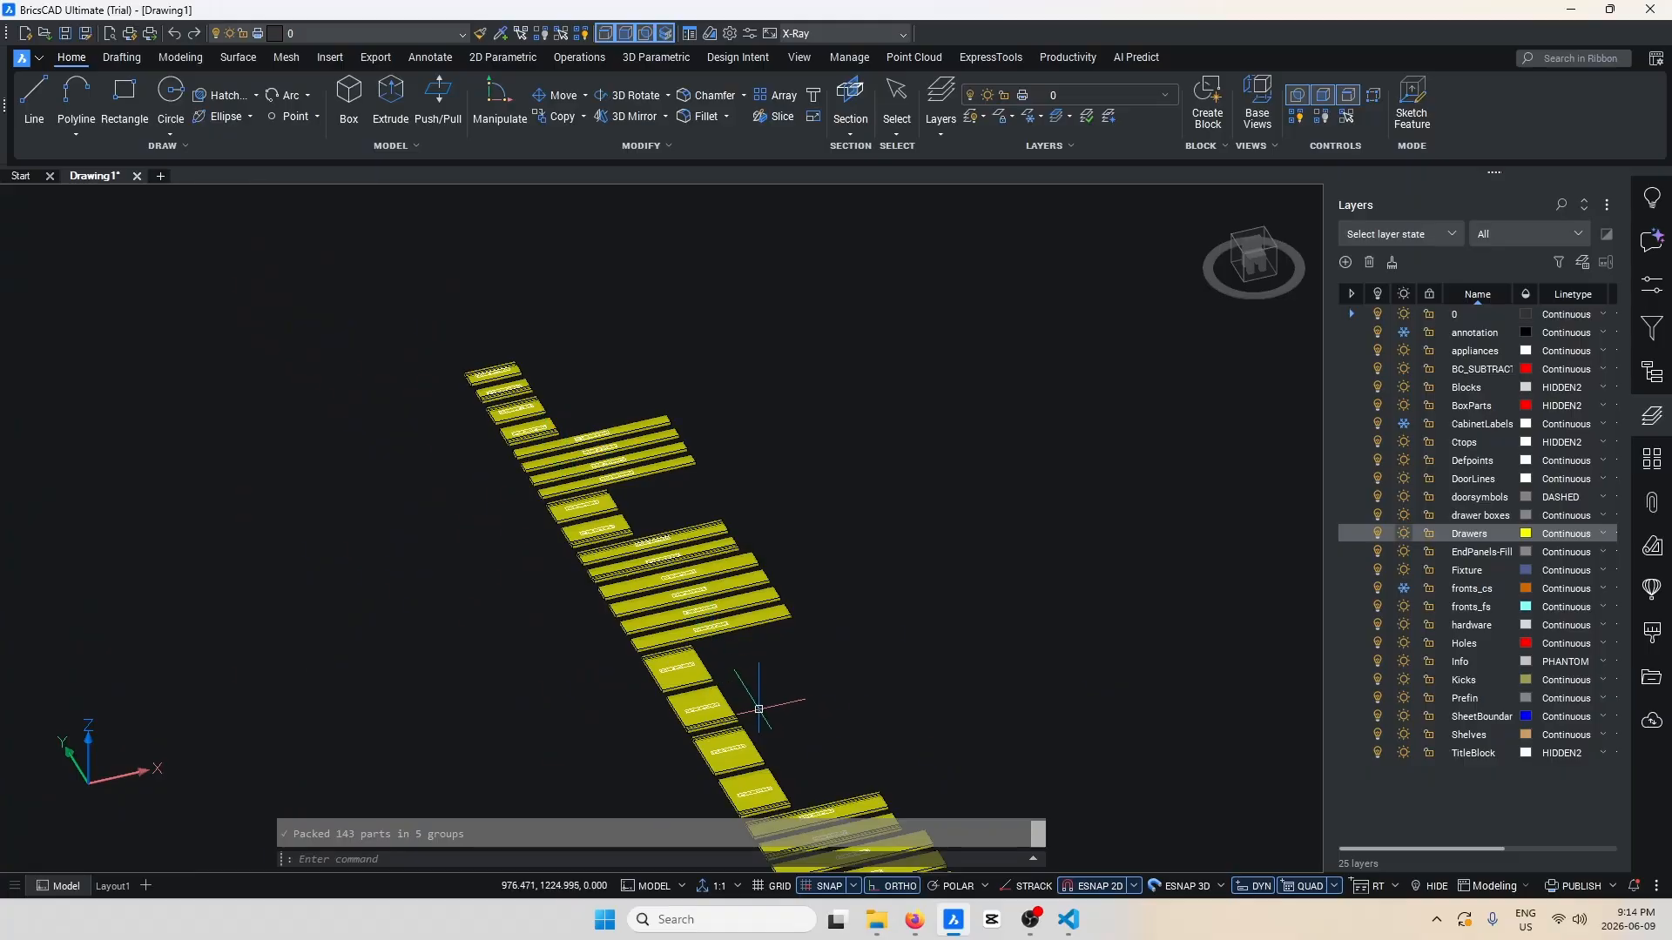
pyautogui.moveTo(759, 708); pyautogui.dragTo(534, 319, button='middle')
pyautogui.moveTo(796, 733); pyautogui.dragTo(462, 234, button='middle')
pyautogui.moveTo(749, 723)
pyautogui.mouseDown(button='middle')
pyautogui.moveTo(539, 374)
pyautogui.moveTo(575, 424)
pyautogui.moveTo(554, 370)
pyautogui.mouseUp(button='middle')
pyautogui.moveTo(794, 628); pyautogui.dragTo(544, 220, button='middle')
pyautogui.moveTo(875, 714); pyautogui.dragTo(596, 293, button='middle')
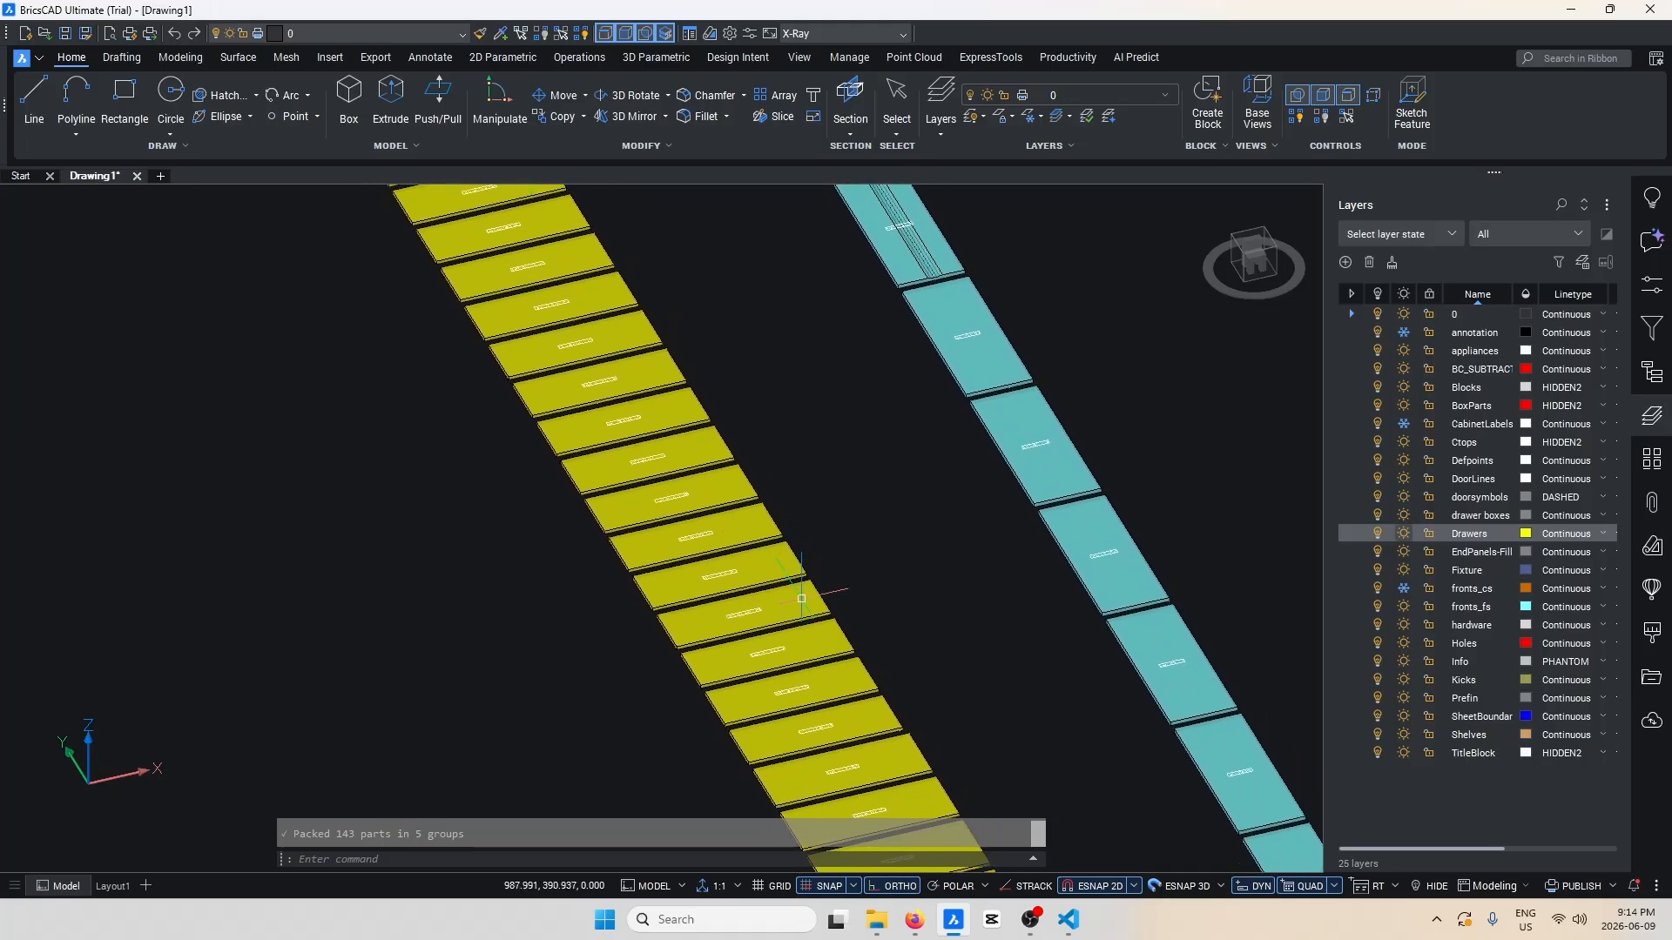
pyautogui.moveTo(836, 684); pyautogui.dragTo(635, 361, button='middle')
pyautogui.moveTo(888, 697); pyautogui.dragTo(585, 291, button='middle')
pyautogui.moveTo(827, 679); pyautogui.dragTo(669, 298, button='middle')
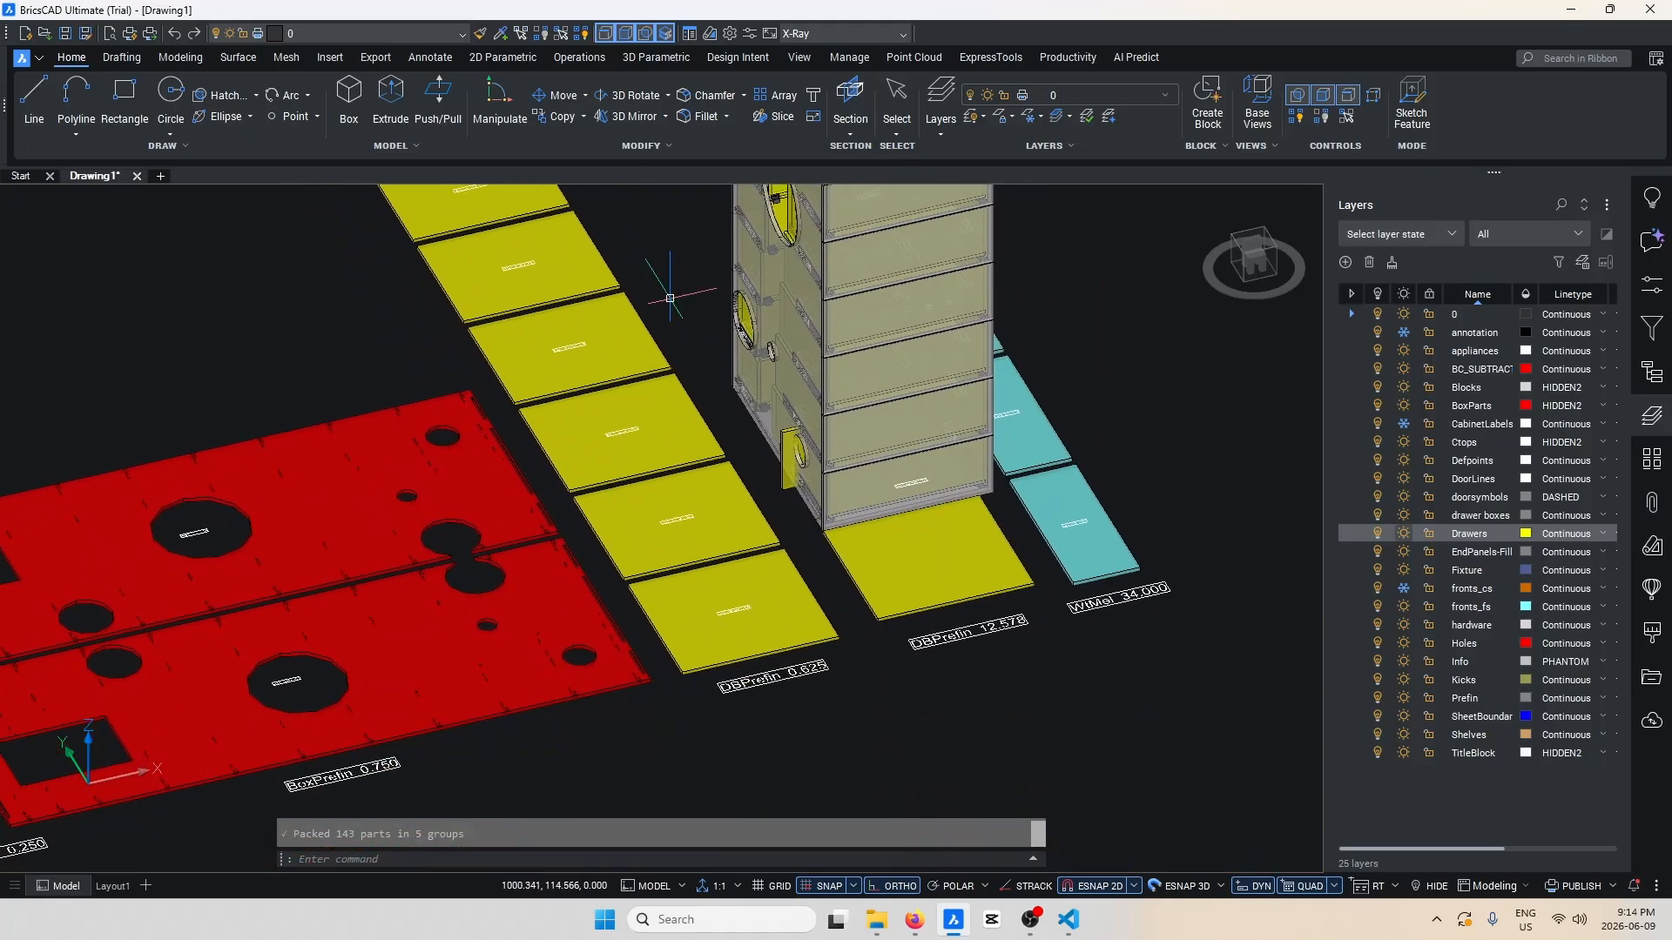
# Run the EDS command on the two large red cabinet sides and place their outline preview in empty space away from the flat parts.
pyautogui.moveTo(511, 434); pyautogui.dragTo(1056, 356, button='middle')
pyautogui.click(905, 553)
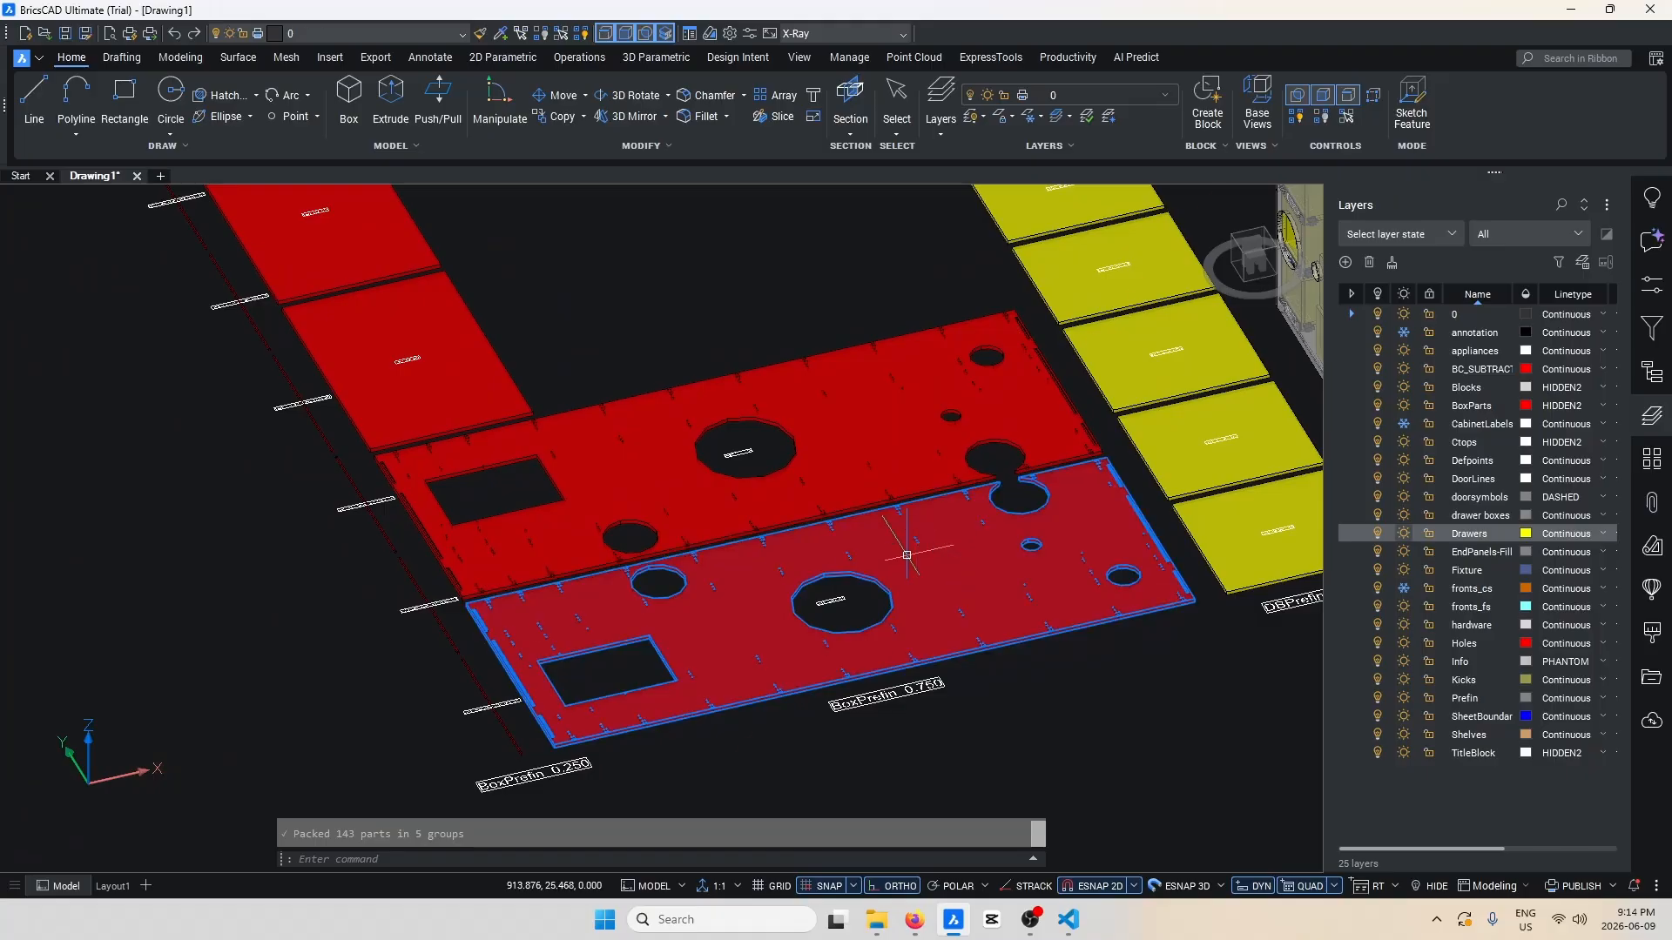
pyautogui.press('Escape')
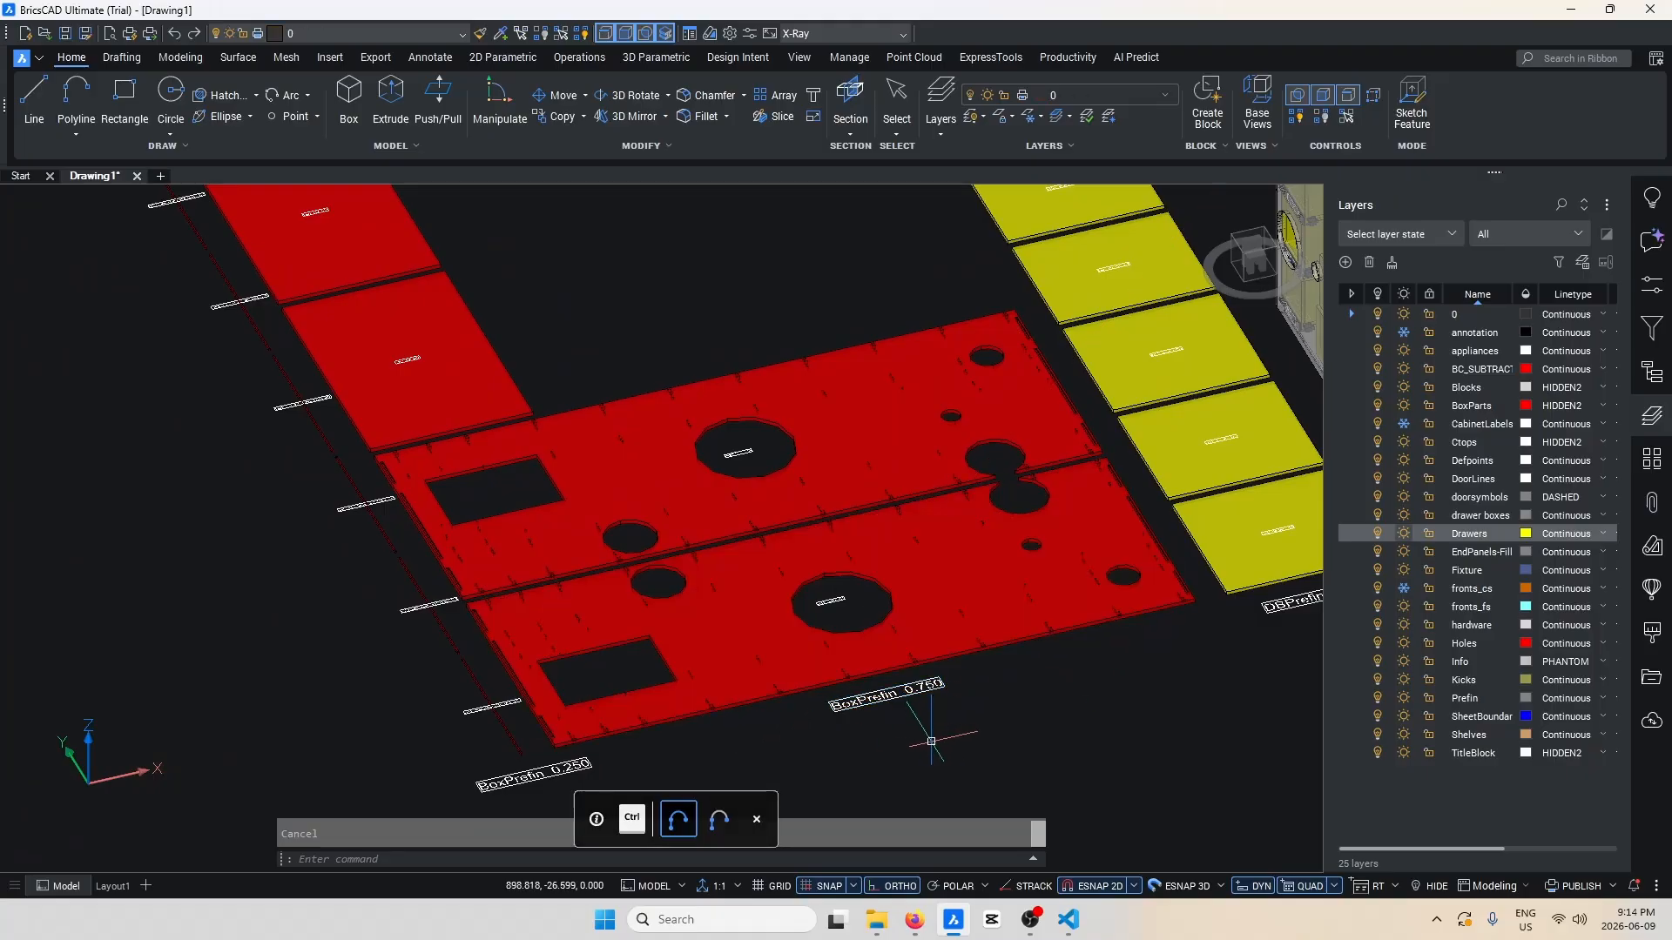
pyautogui.scroll(-3, 857, 671)
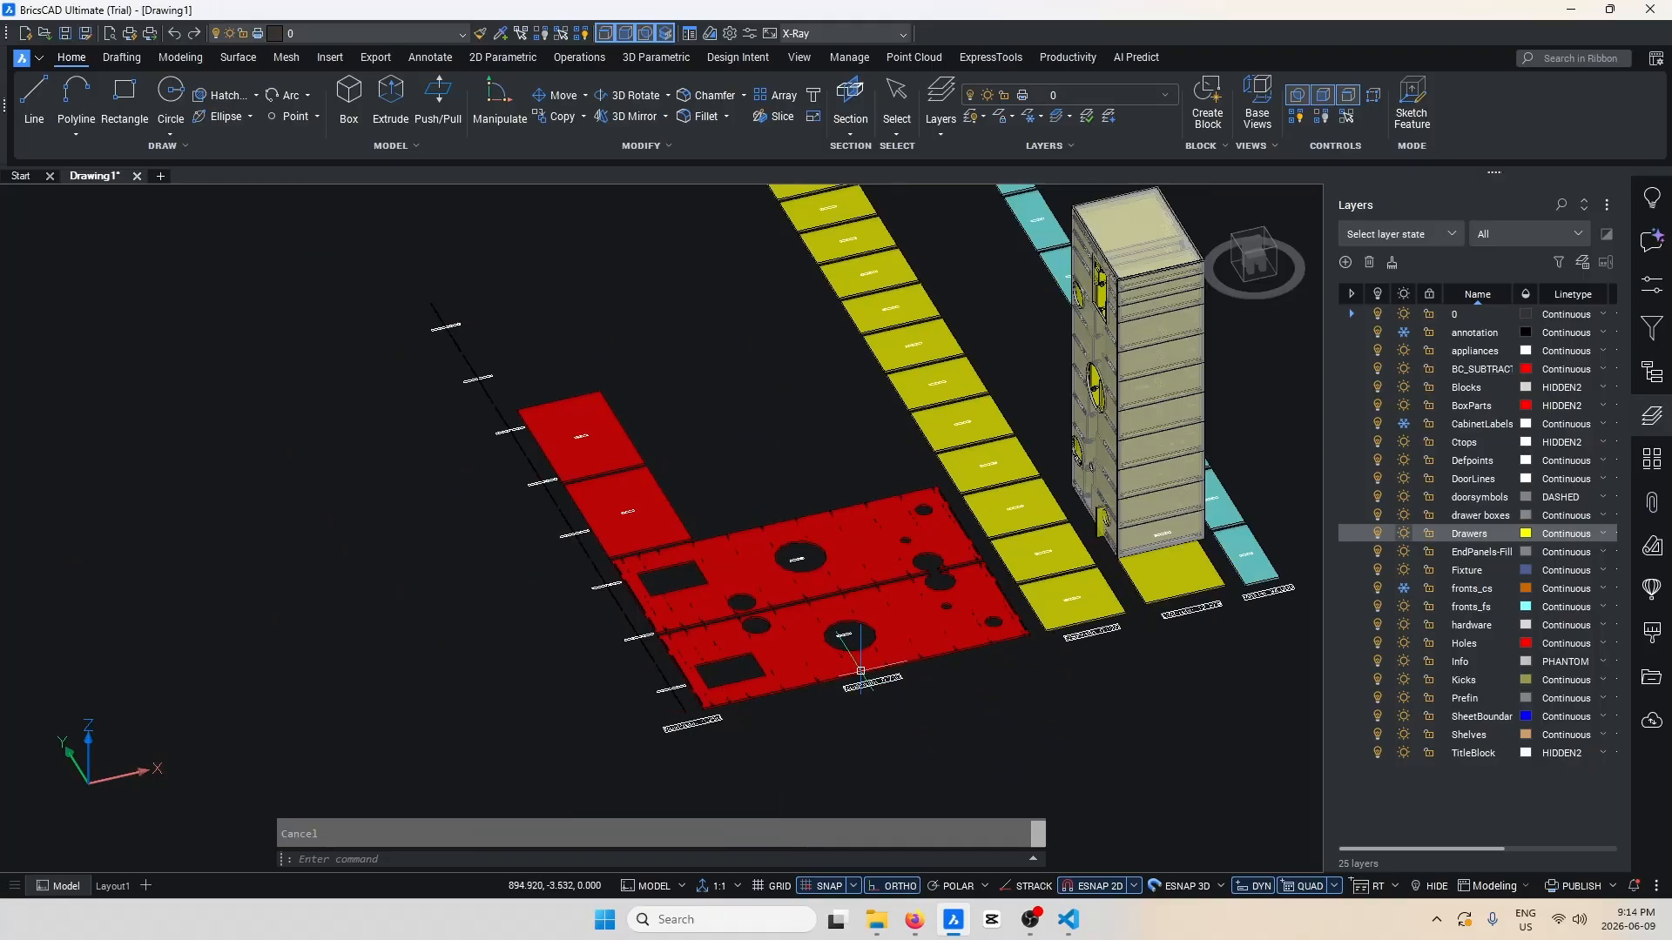
pyautogui.write('eds')
pyautogui.press('Return')
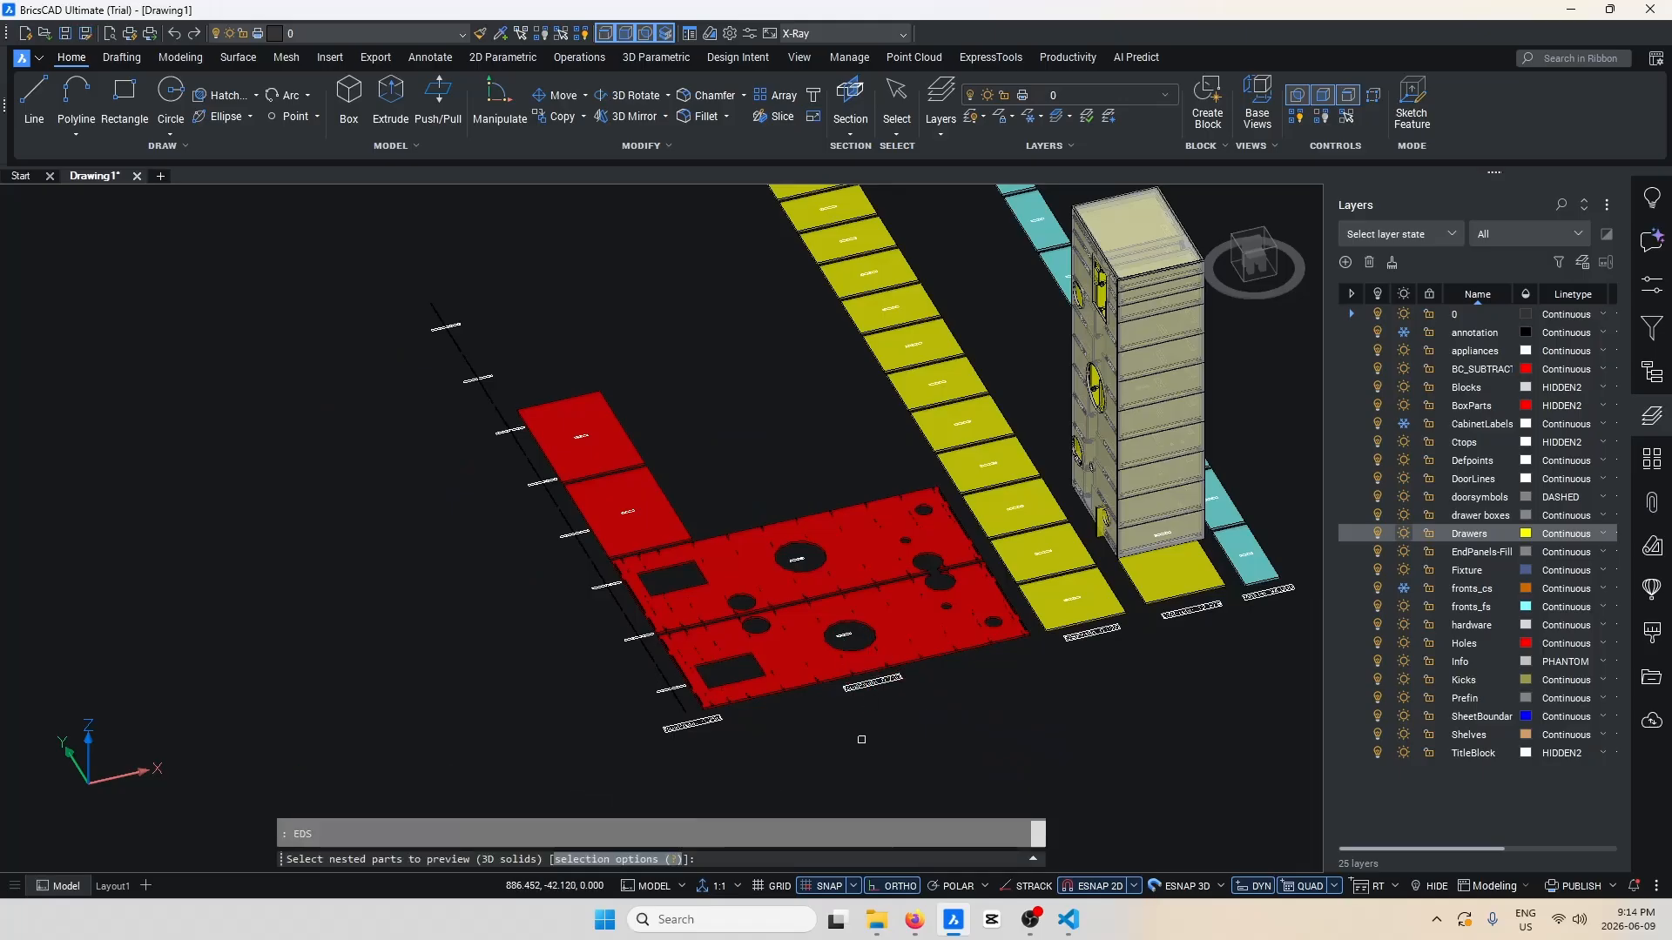
pyautogui.click(916, 732)
pyautogui.click(735, 484)
pyautogui.scroll(-5, 917, 635)
pyautogui.press('Return')
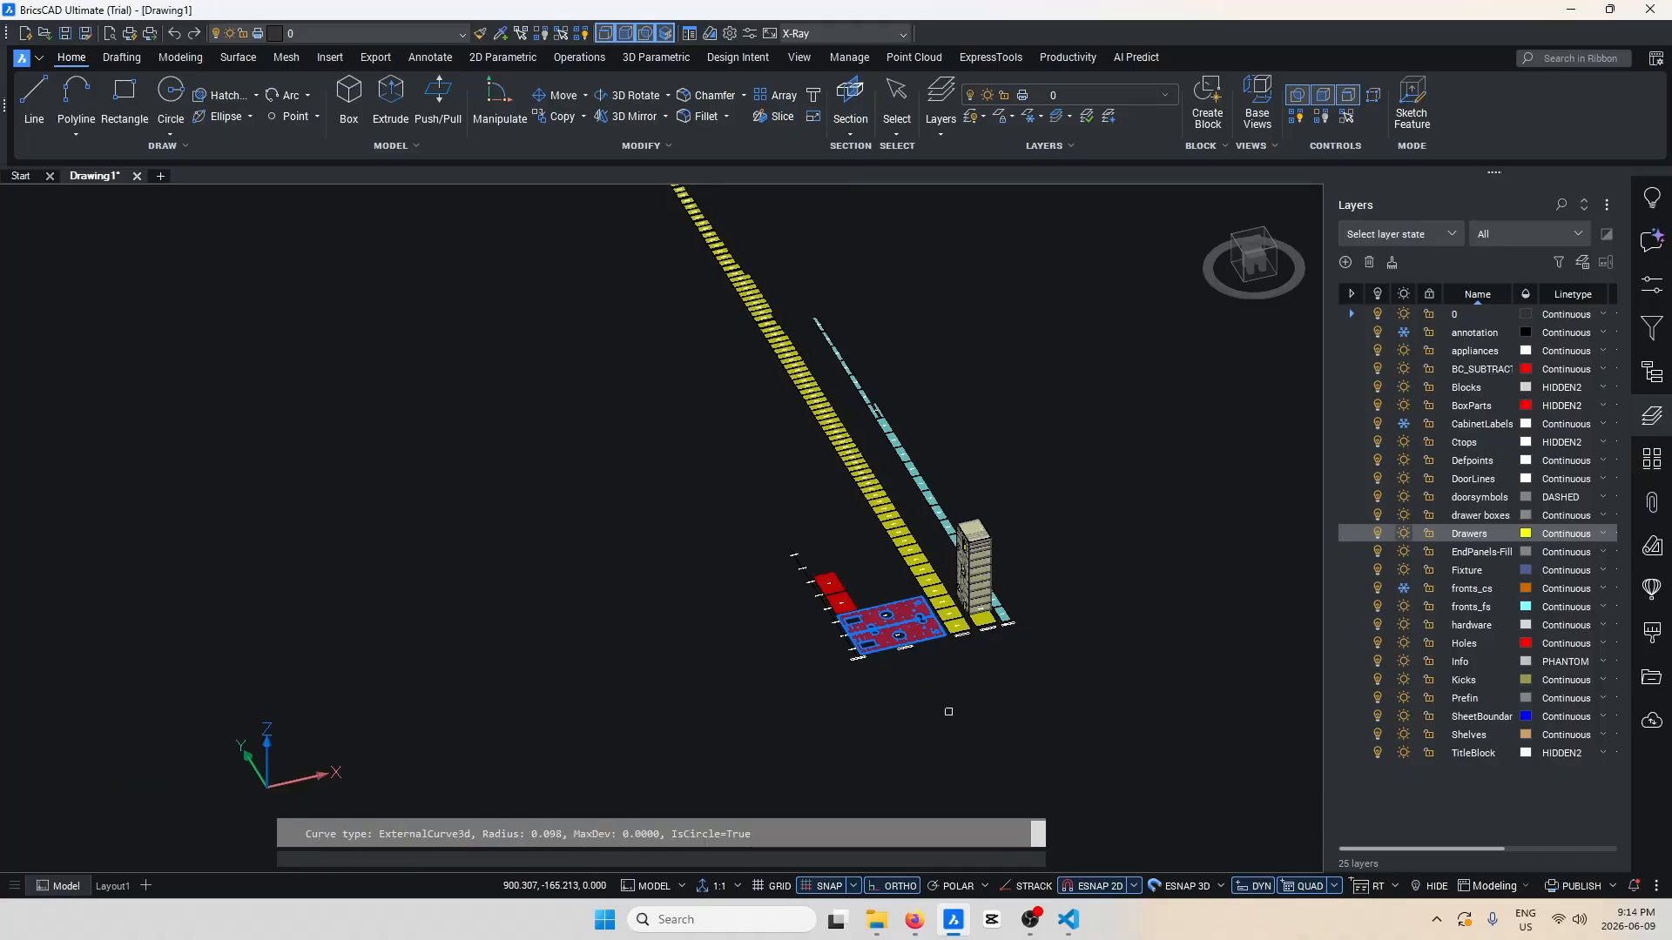
pyautogui.click(537, 574)
# Examine the side panels' outline preview, especially where the circular openings break through the adjoining long edges.
pyautogui.scroll(8, 564, 558)
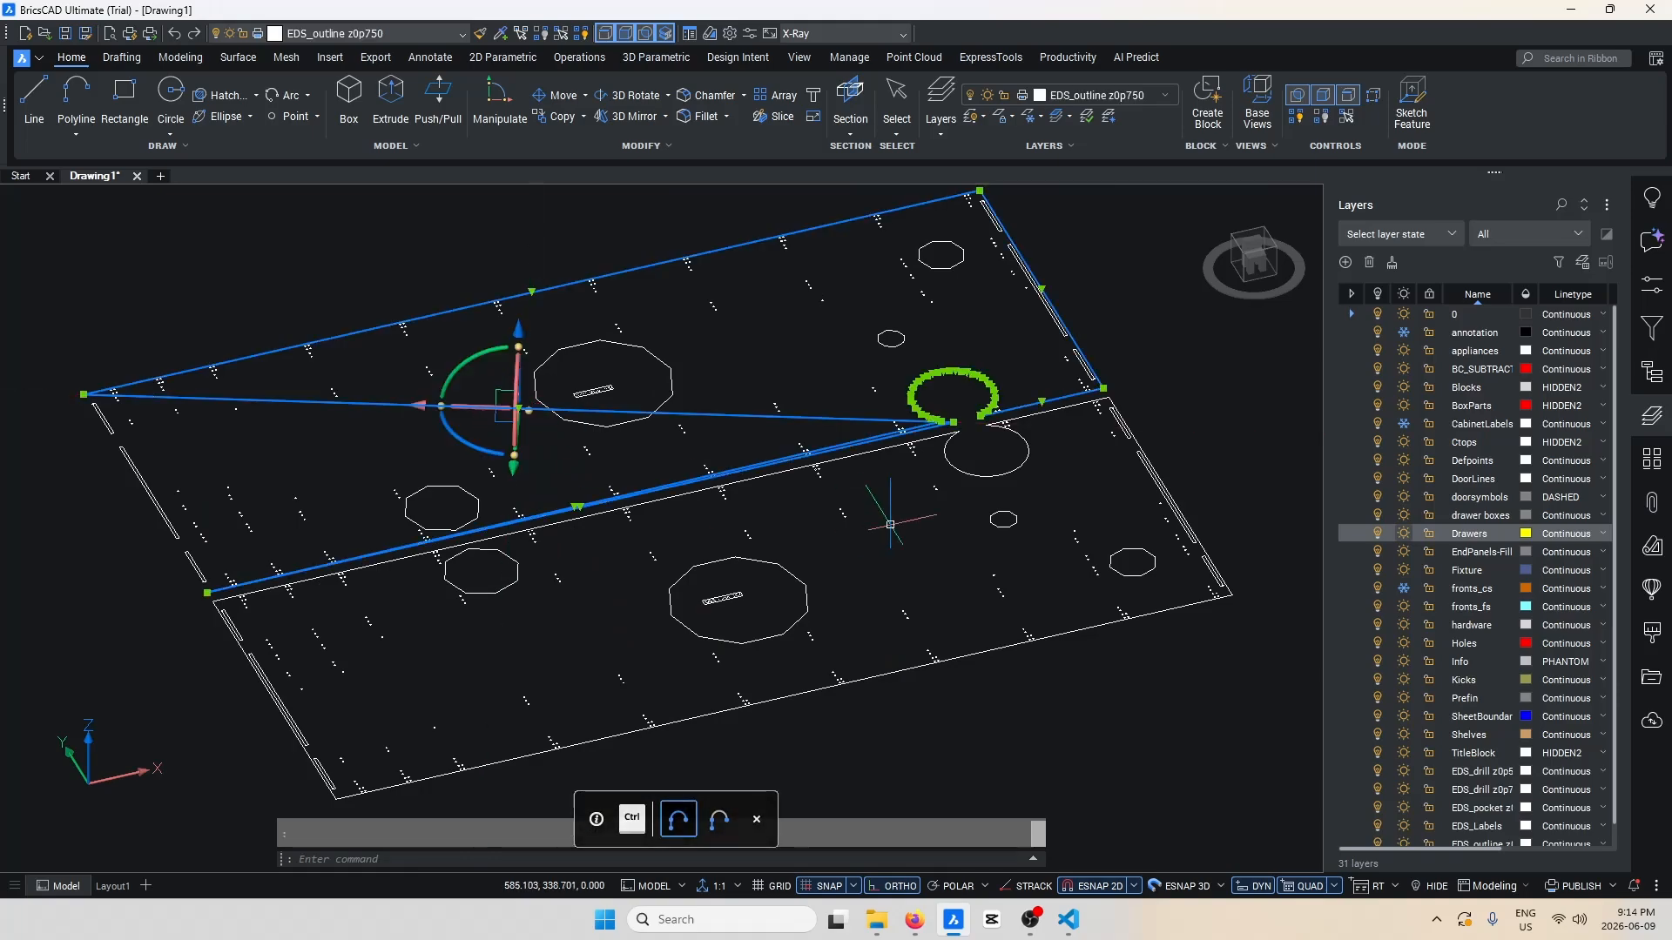
pyautogui.press('Escape')
pyautogui.scroll(5, 975, 422)
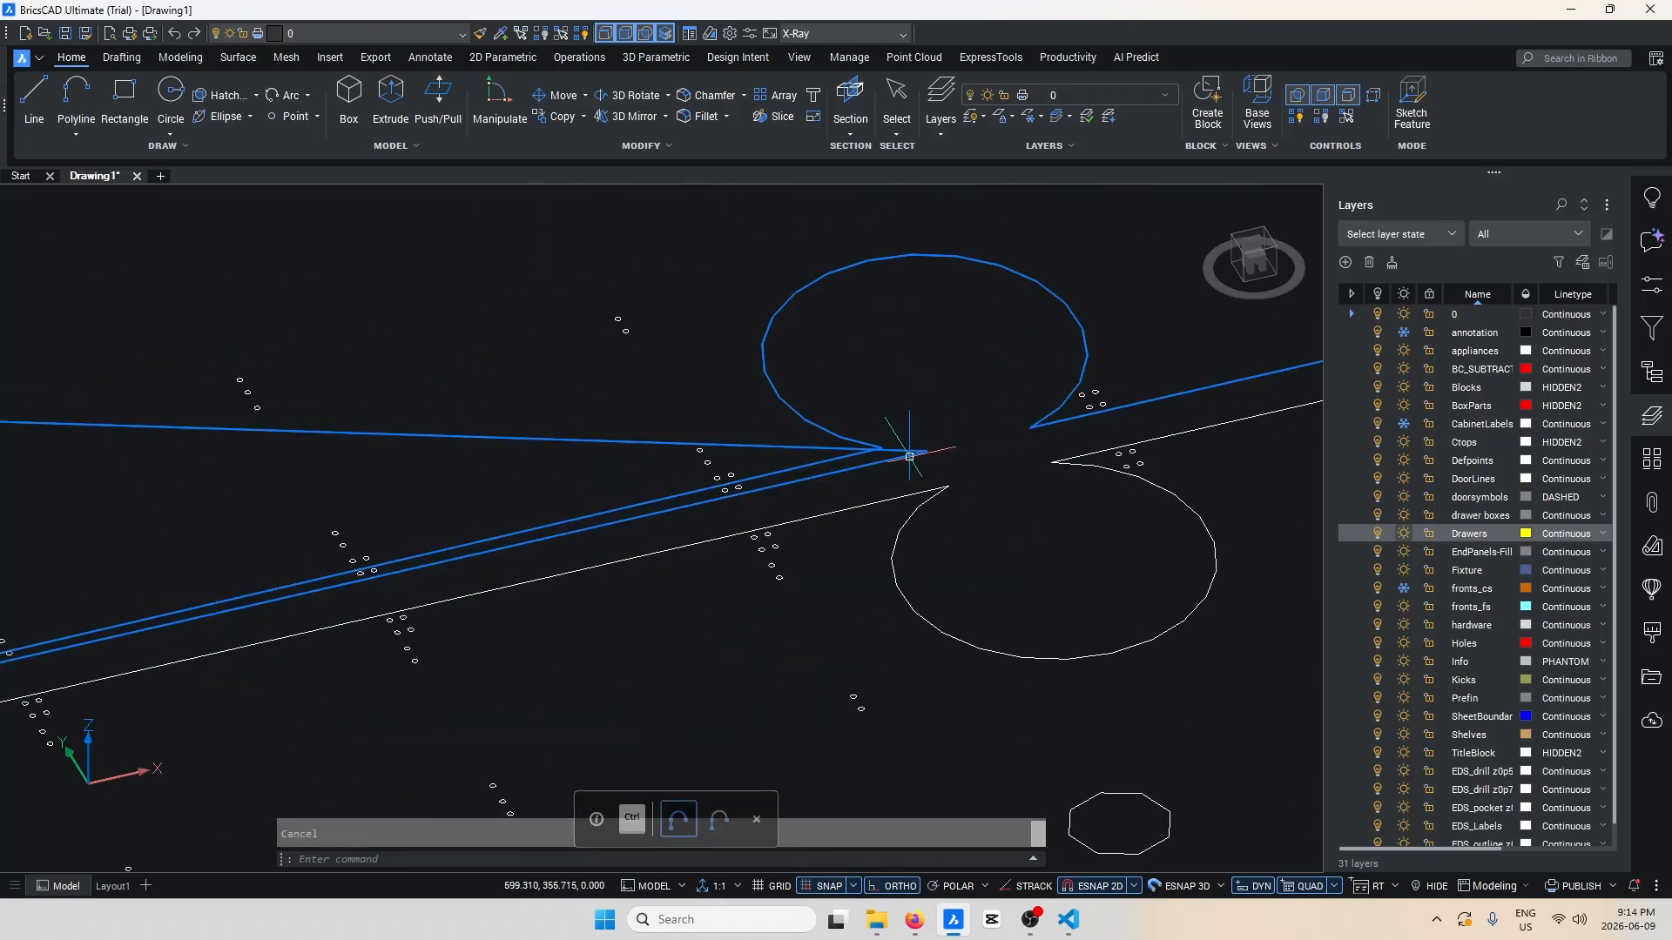
pyautogui.scroll(-6, 1064, 399)
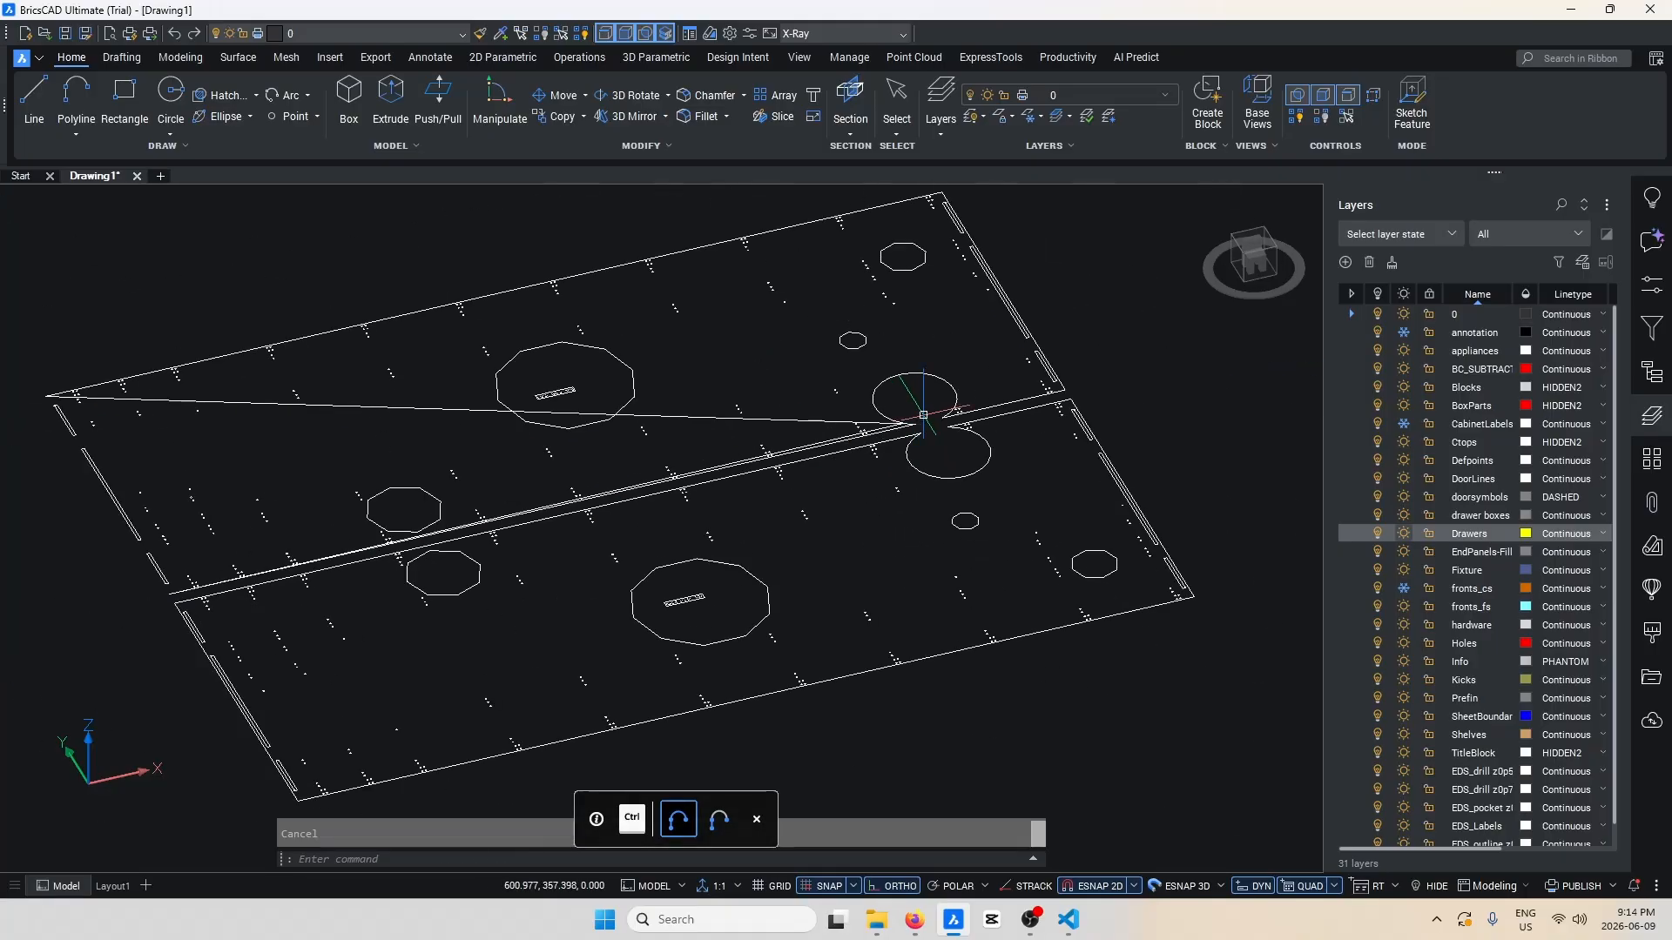
pyautogui.keyDown('shift'); pyautogui.moveTo(878, 424); pyautogui.dragTo(878, 459, button='middle'); pyautogui.keyUp('shift')
pyautogui.scroll(8, 807, 415)
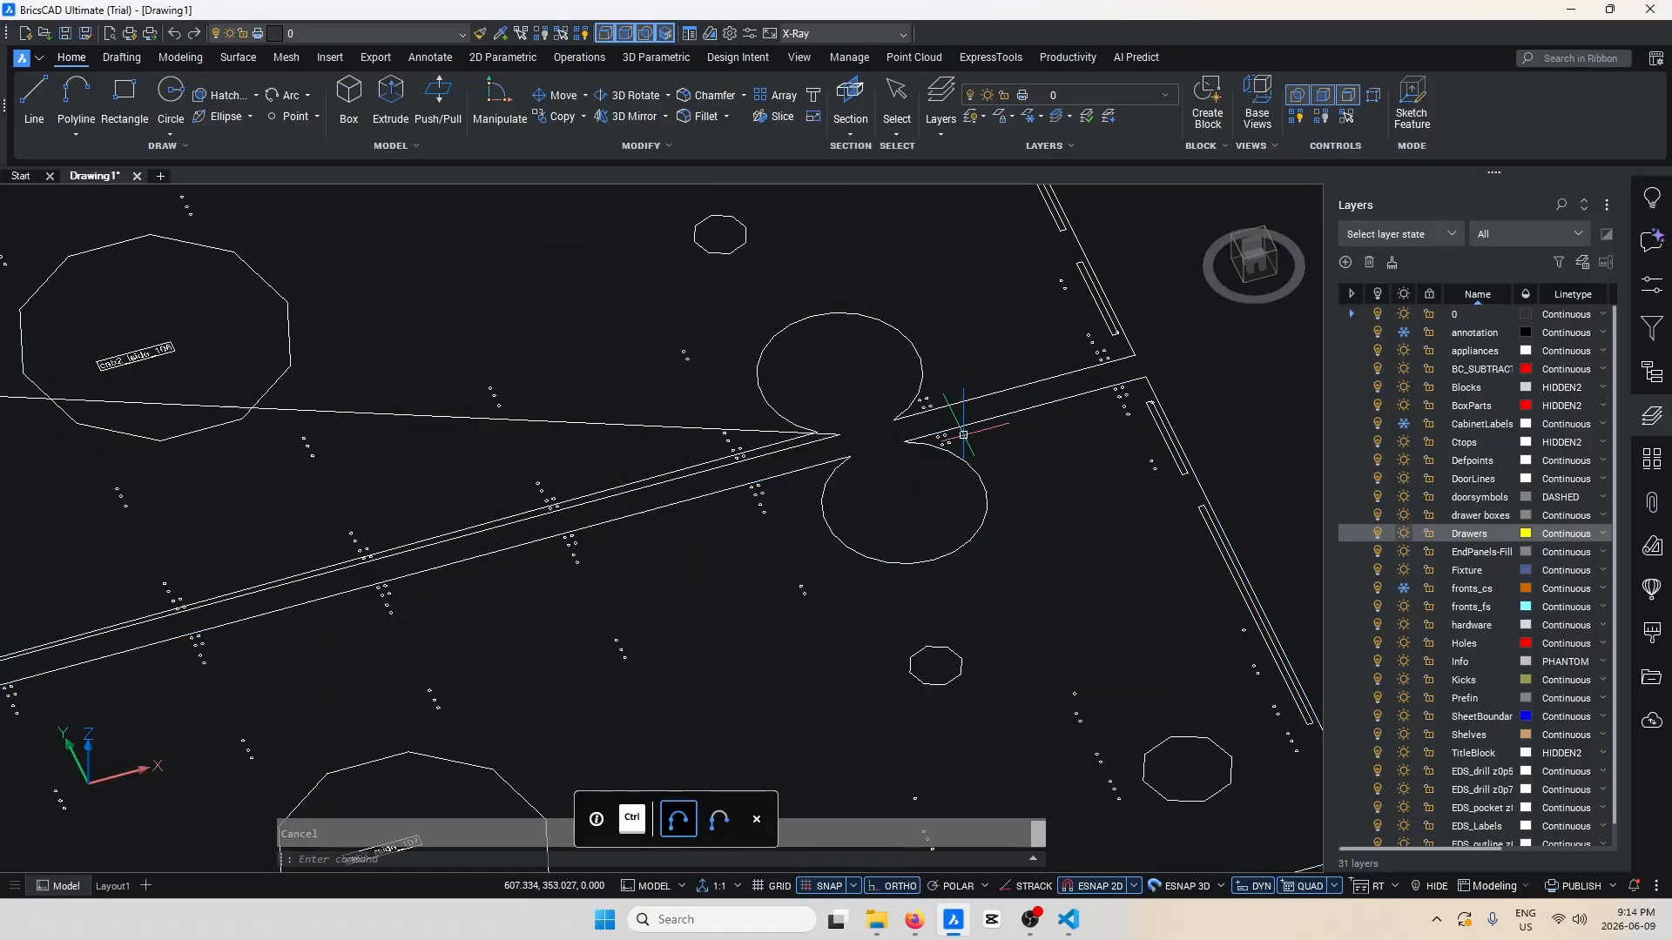
pyautogui.scroll(-8, 807, 416)
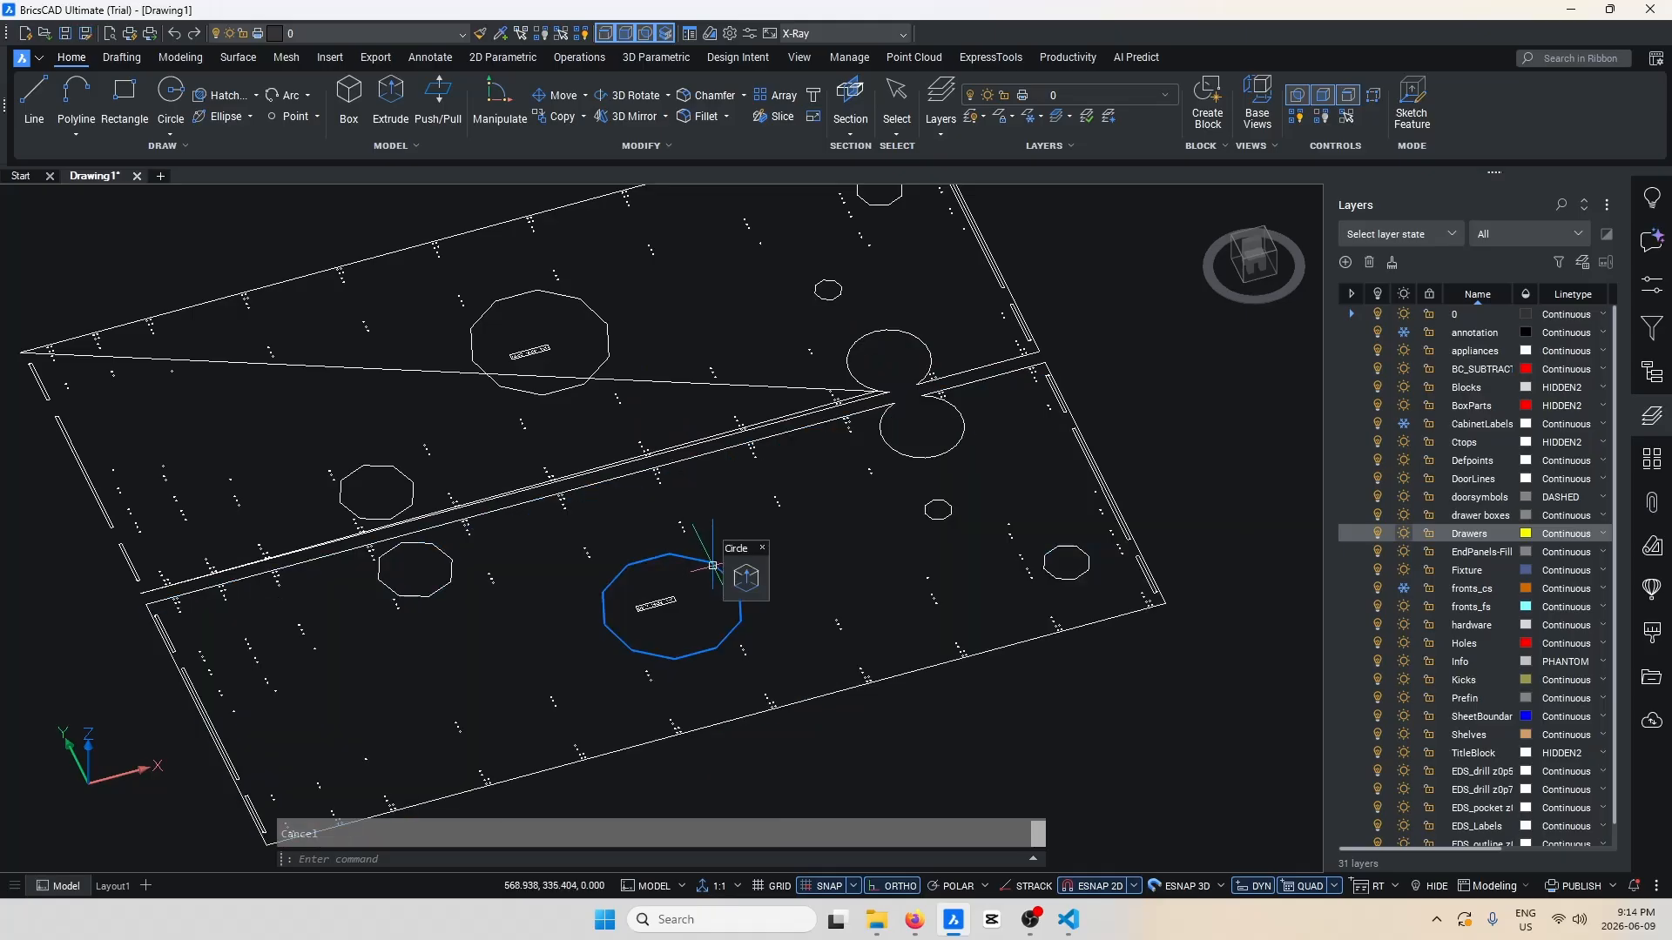
pyautogui.click(728, 570)
pyautogui.scroll(-5, 736, 497)
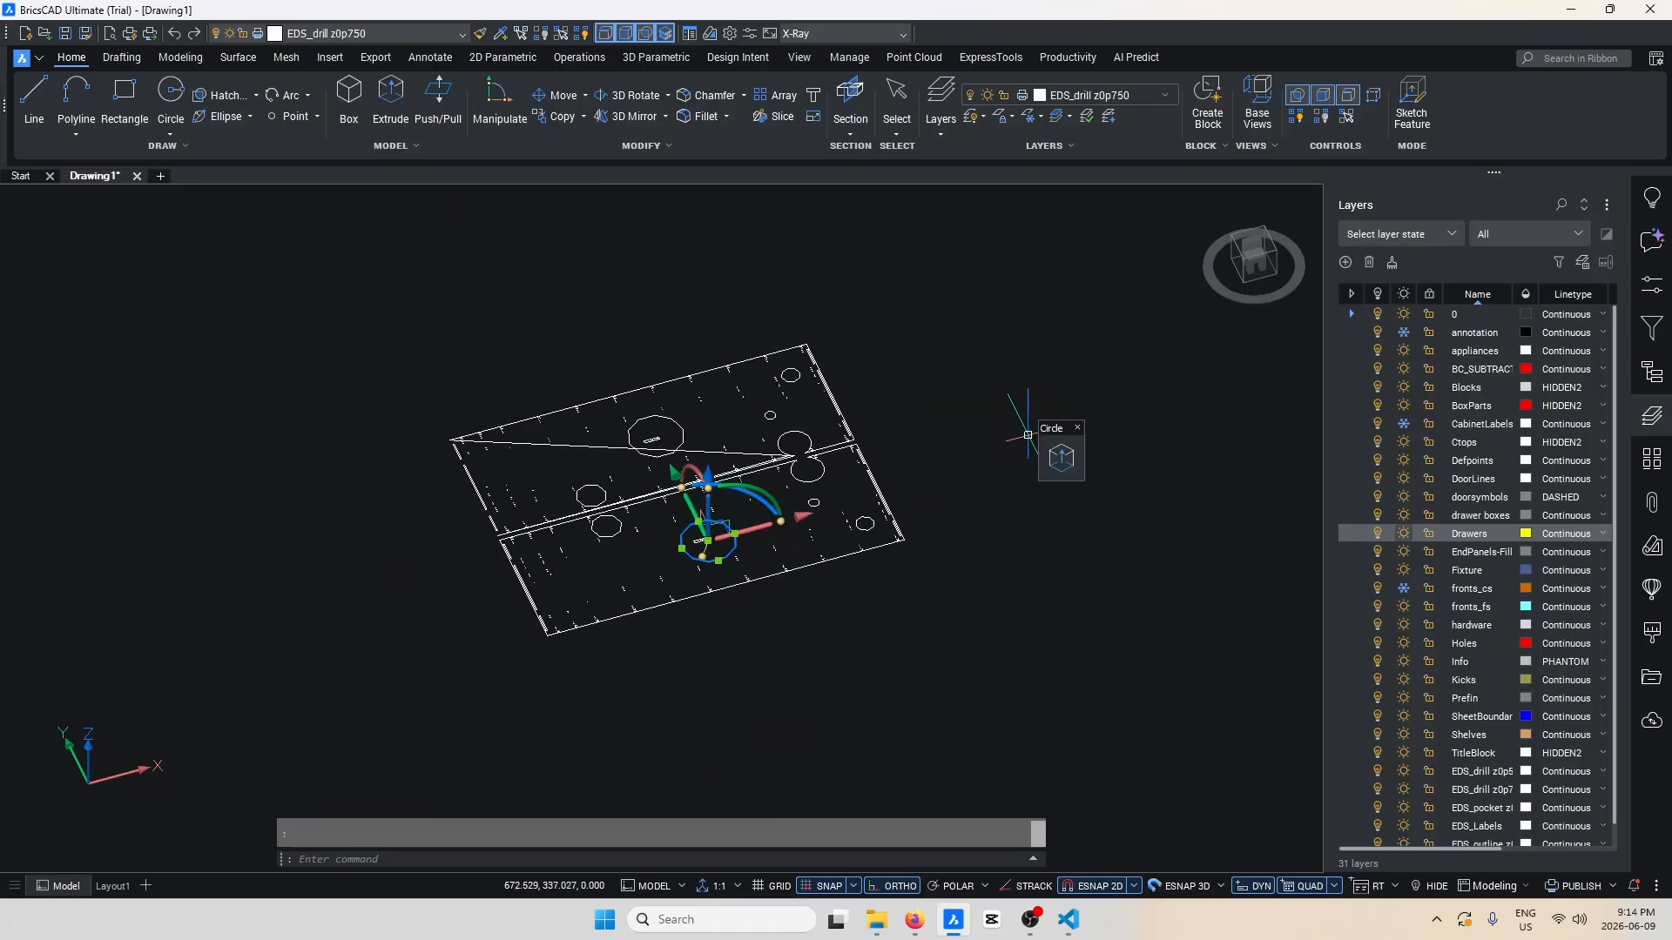
pyautogui.write('m')
pyautogui.press('space')
pyautogui.click(997, 408)
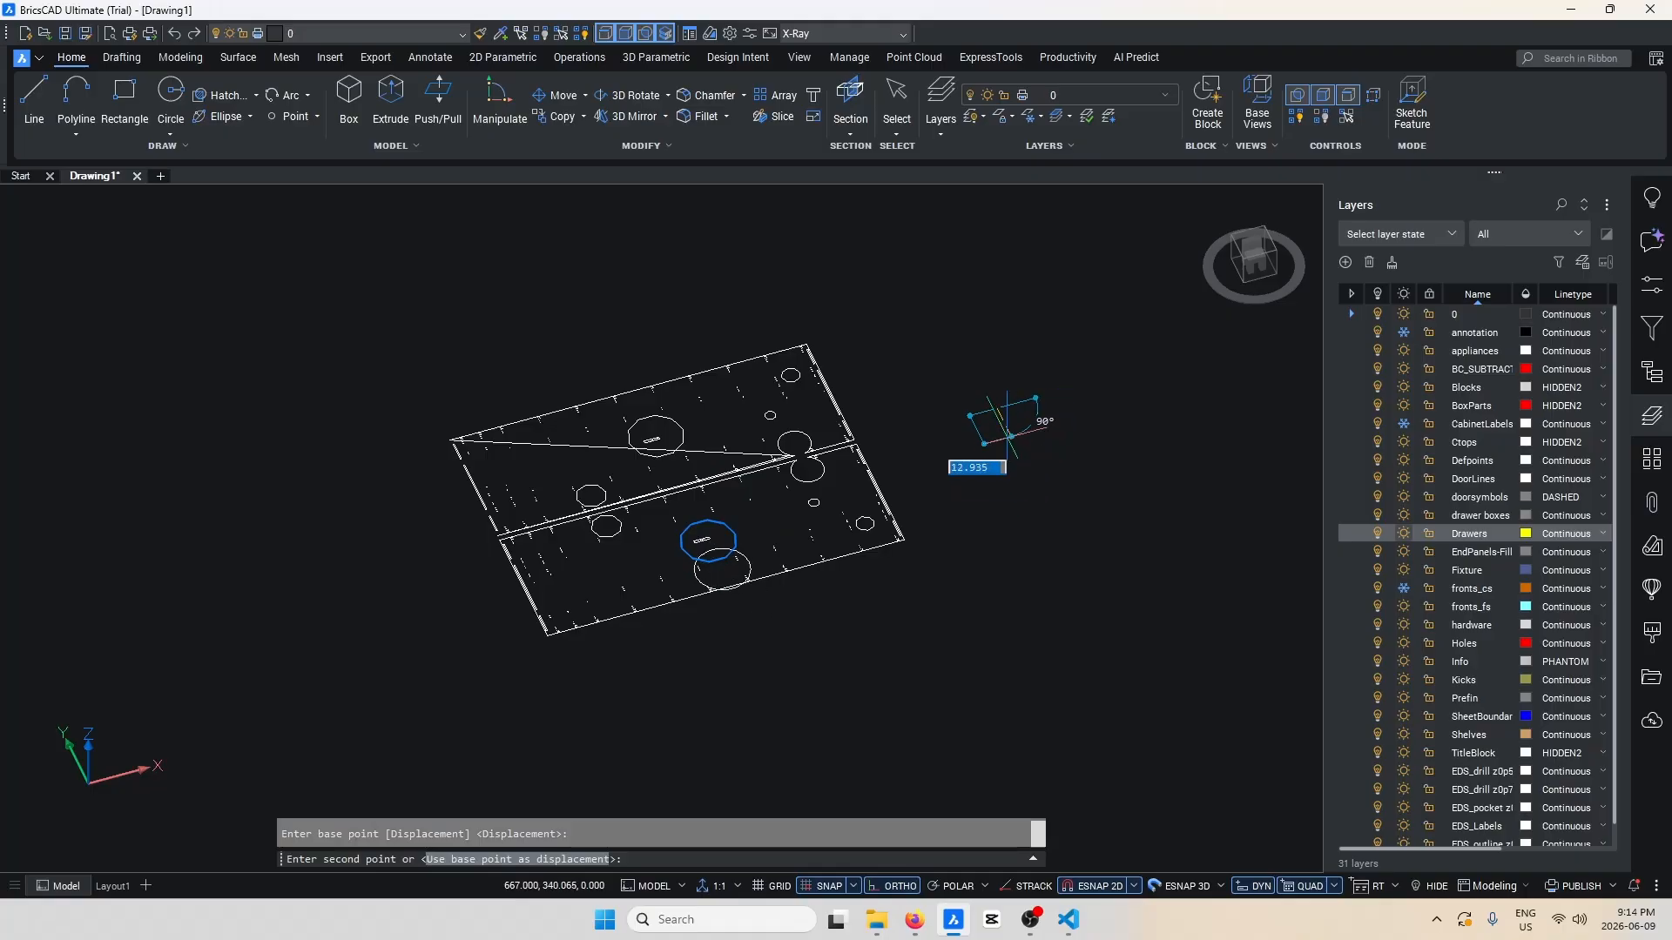
pyautogui.press('Escape')
# Recheck the contour segments at the two open circles, comparing them with the red cabinet sides.
pyautogui.scroll(6, 788, 452)
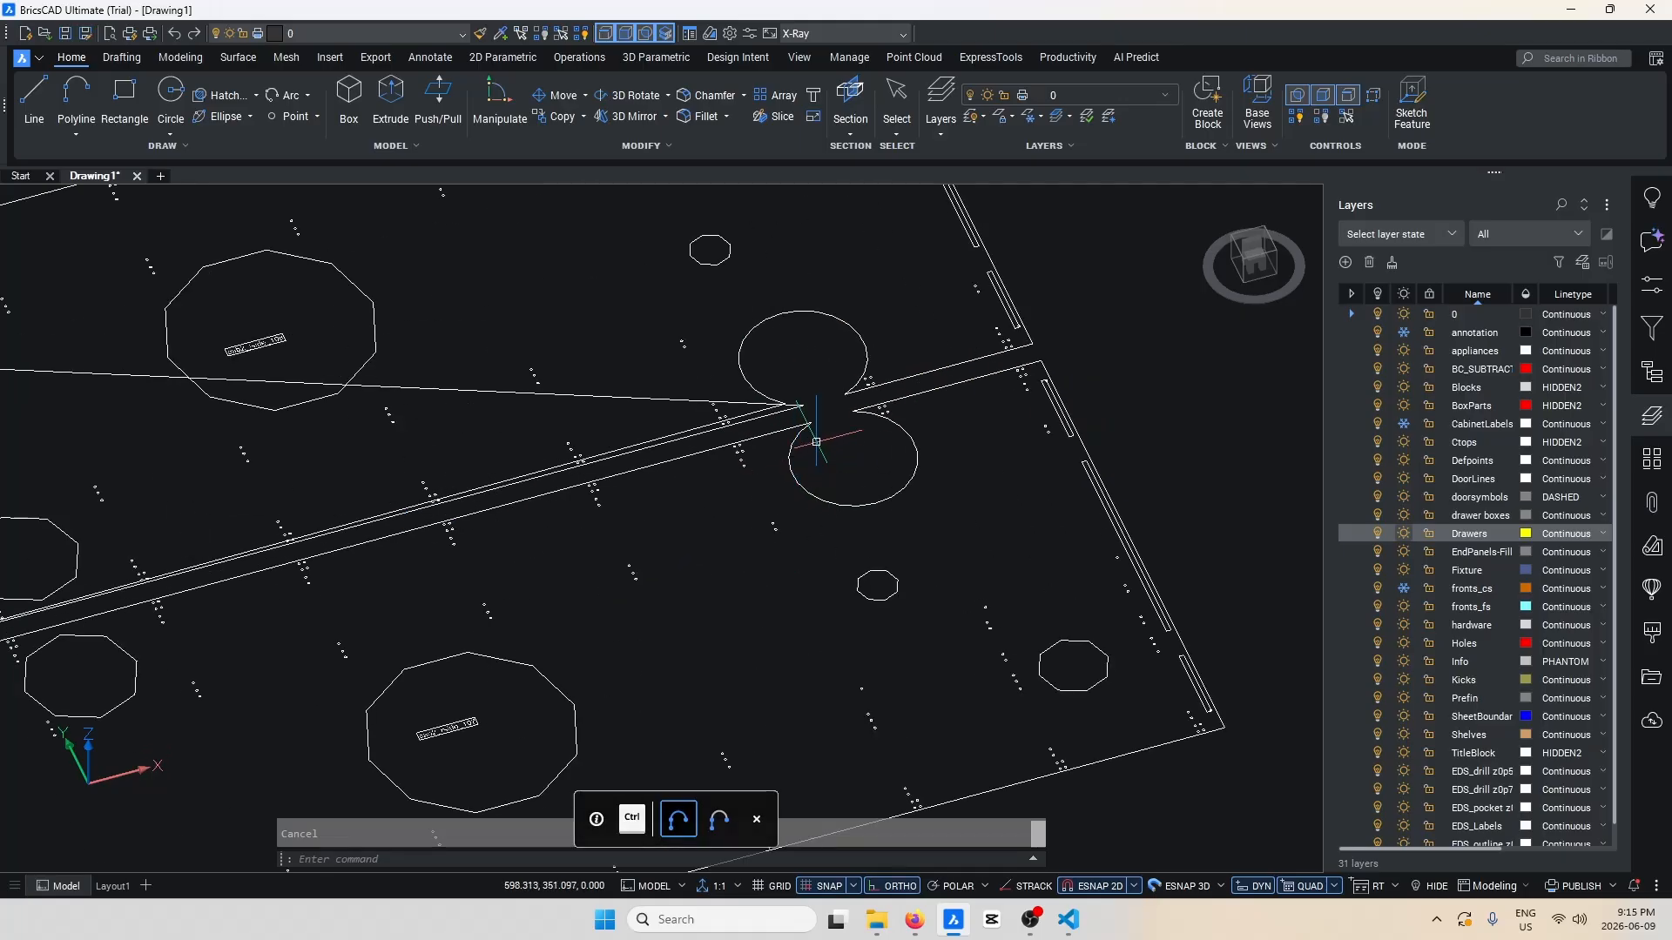
pyautogui.scroll(-4, 731, 393)
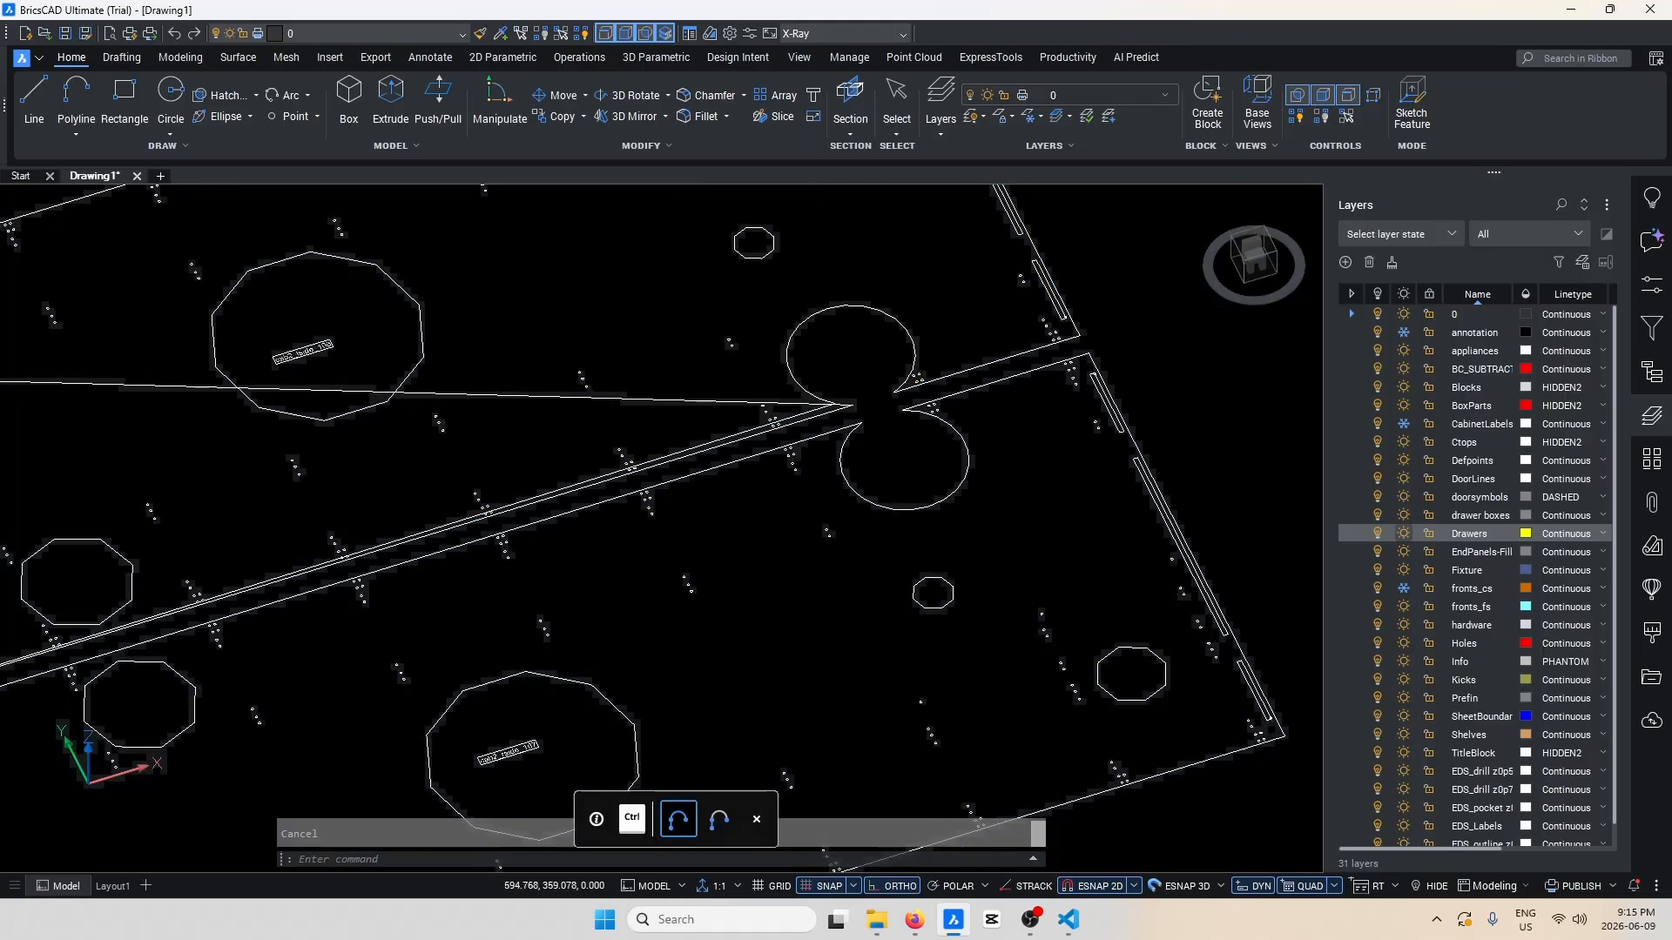
pyautogui.scroll(2, 680, 380)
pyautogui.scroll(-6, 680, 381)
pyautogui.scroll(6, 1047, 530)
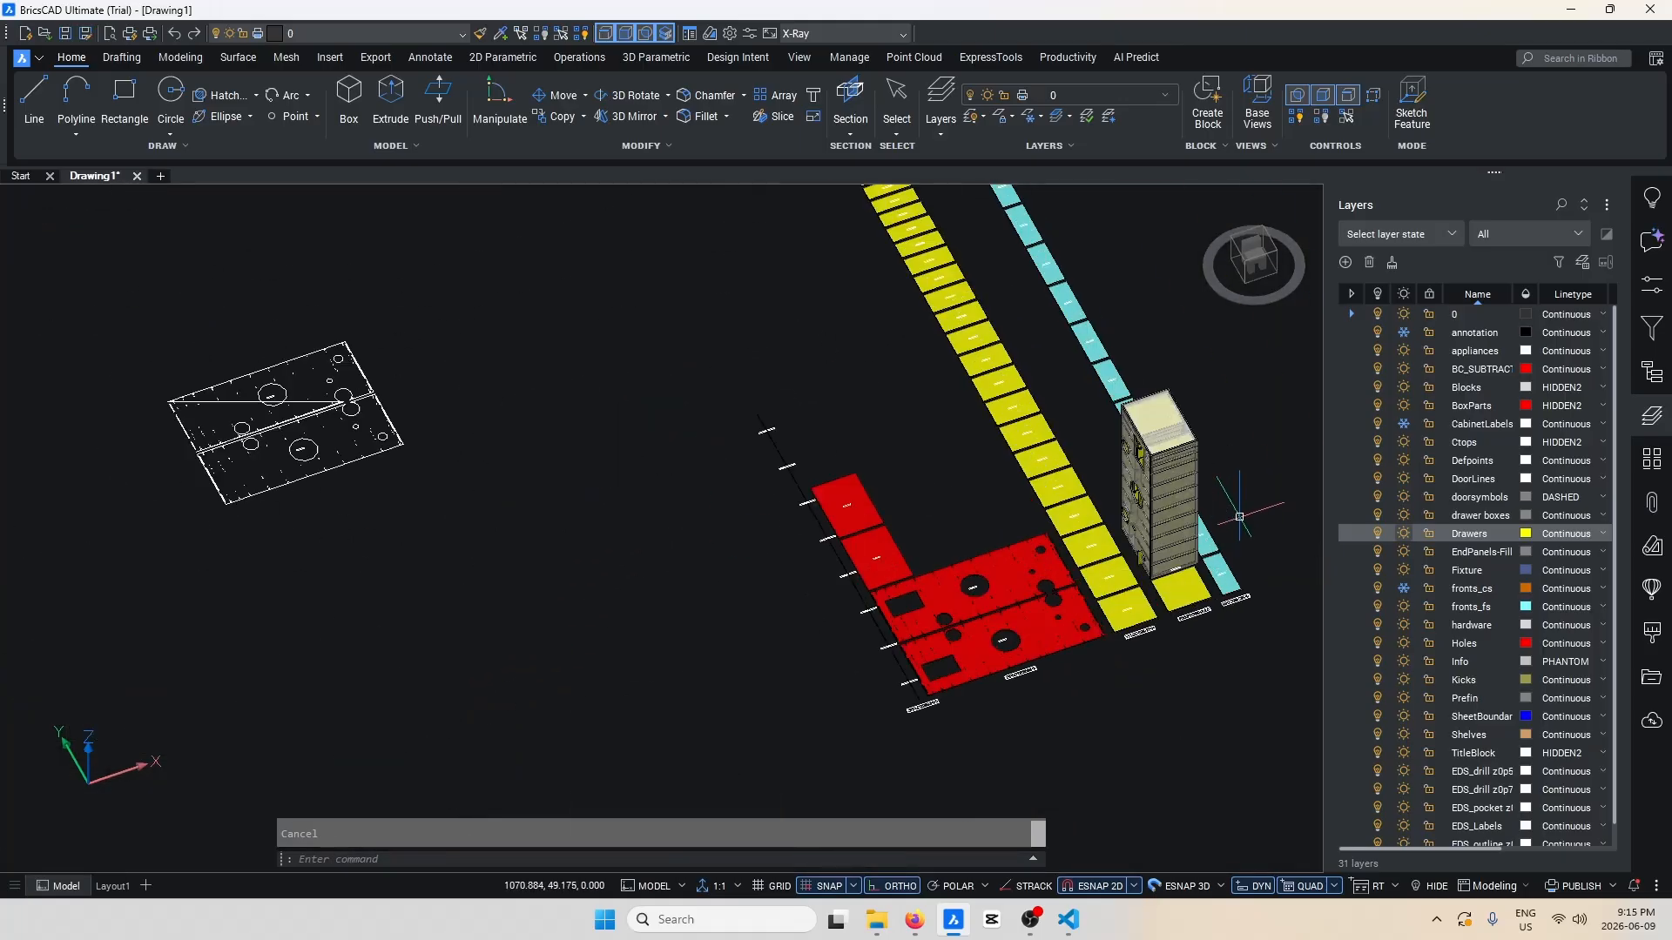
# Remove the yellow drawer part that sticks out beside the lowest circular opening in the cabinet side.
pyautogui.keyDown('shift'); pyautogui.moveTo(1048, 531); pyautogui.dragTo(1197, 474, button='middle'); pyautogui.keyUp('shift')
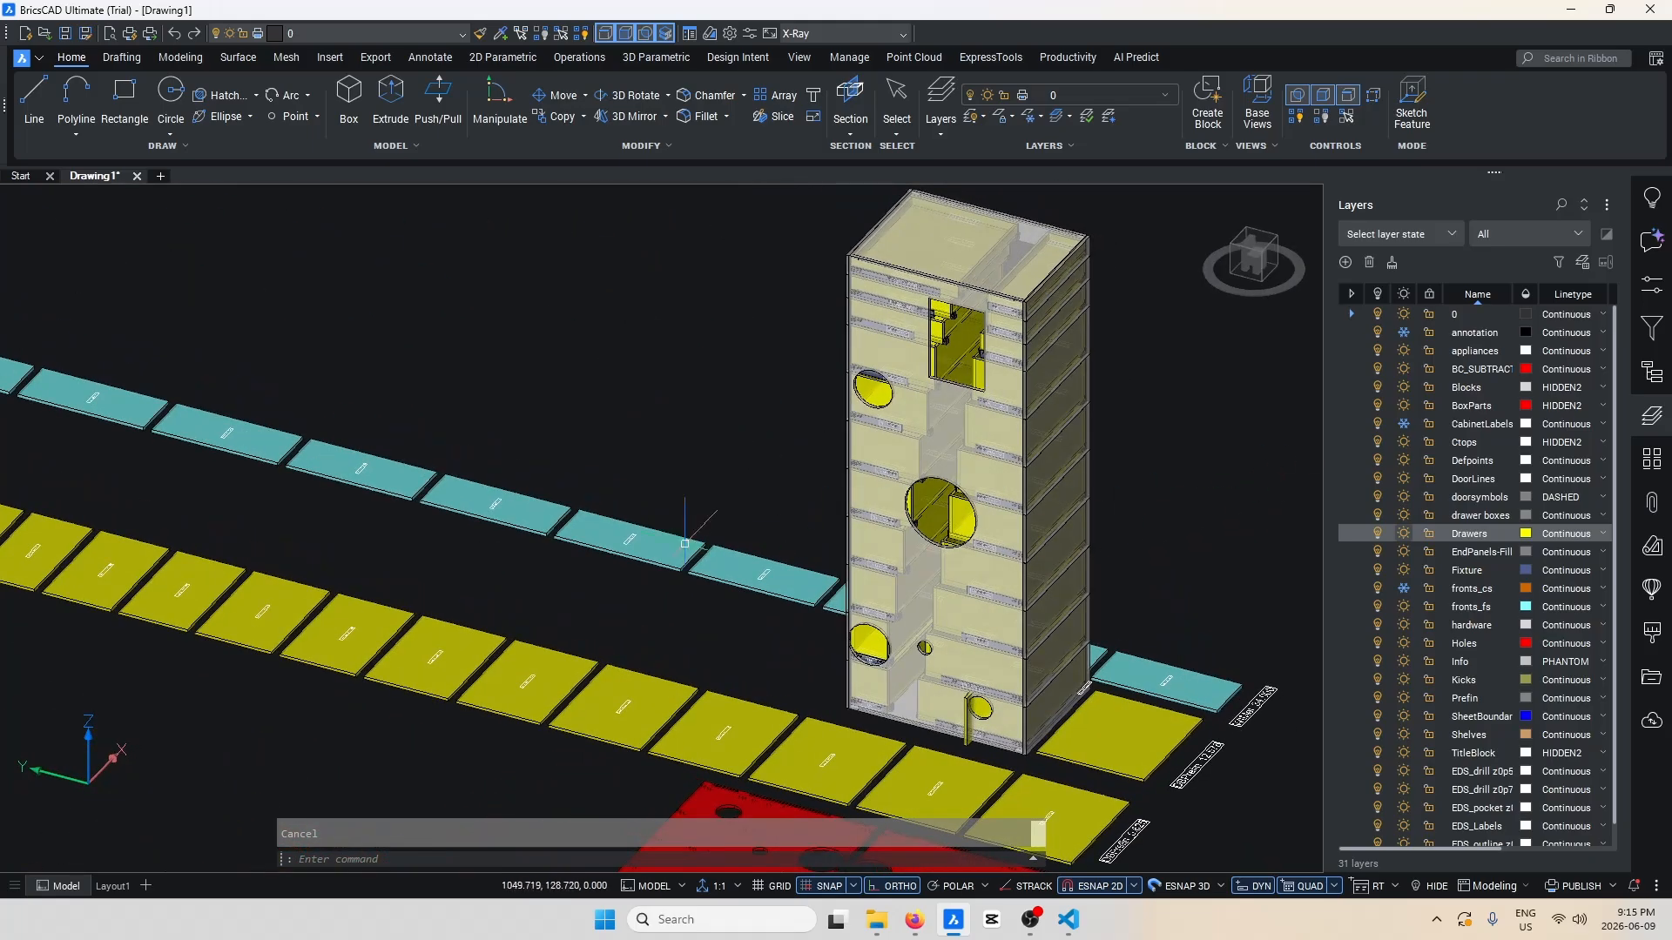
pyautogui.keyDown('shift'); pyautogui.moveTo(623, 578); pyautogui.dragTo(880, 523, button='middle'); pyautogui.keyUp('shift')
pyautogui.scroll(5, 802, 597)
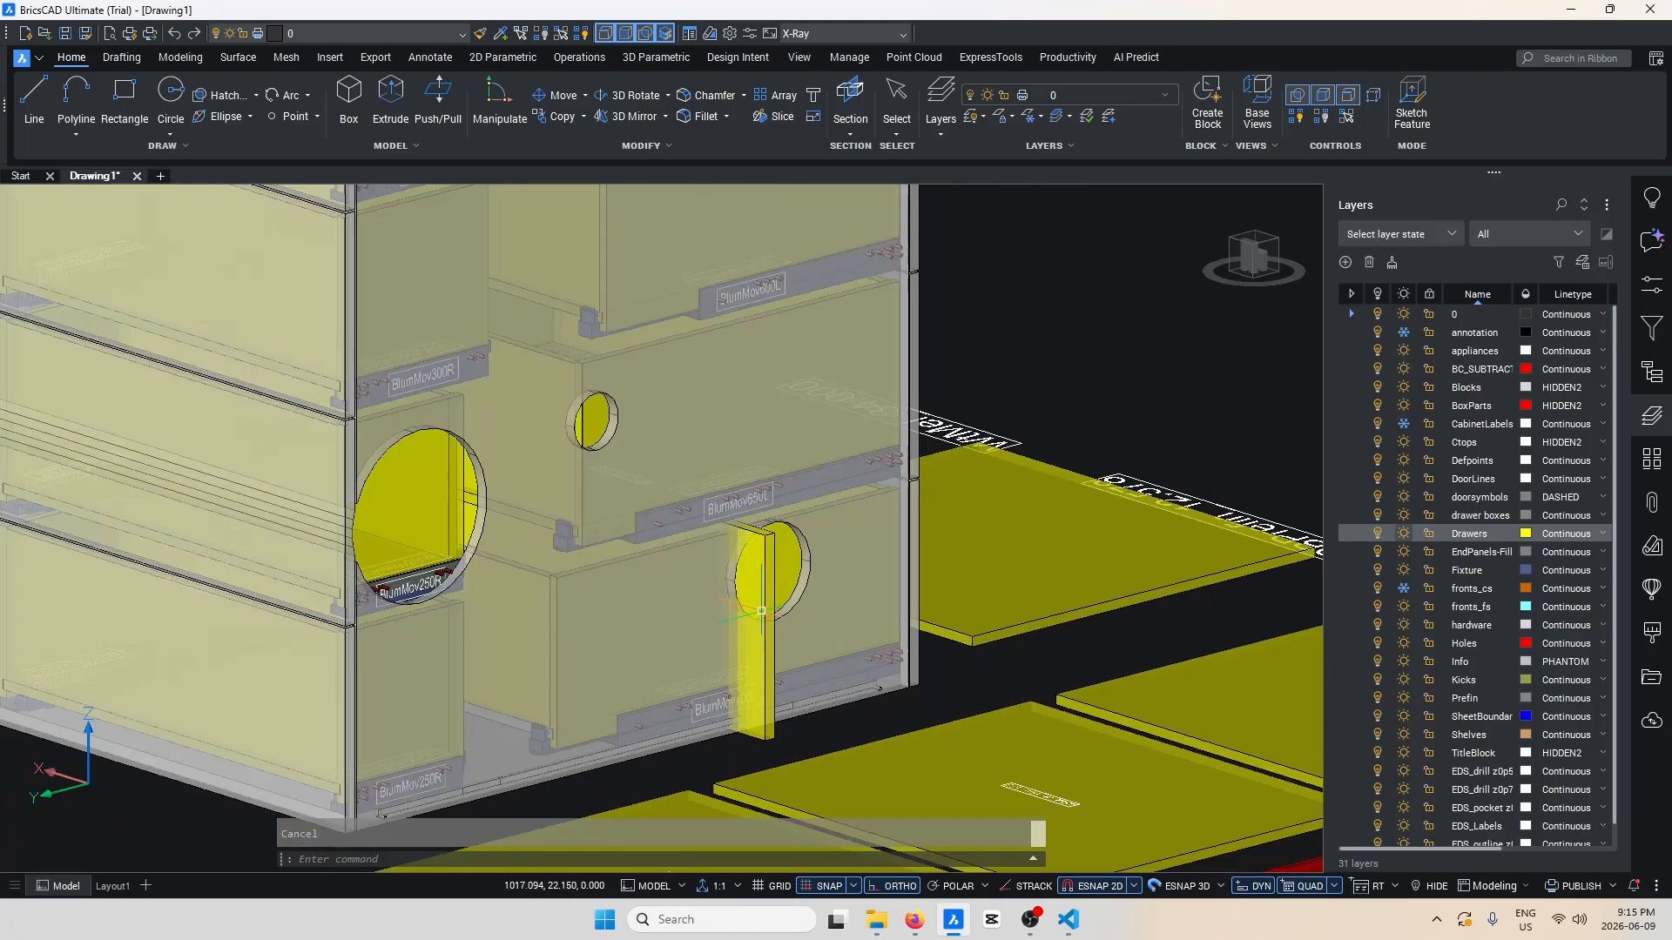
pyautogui.click(759, 594)
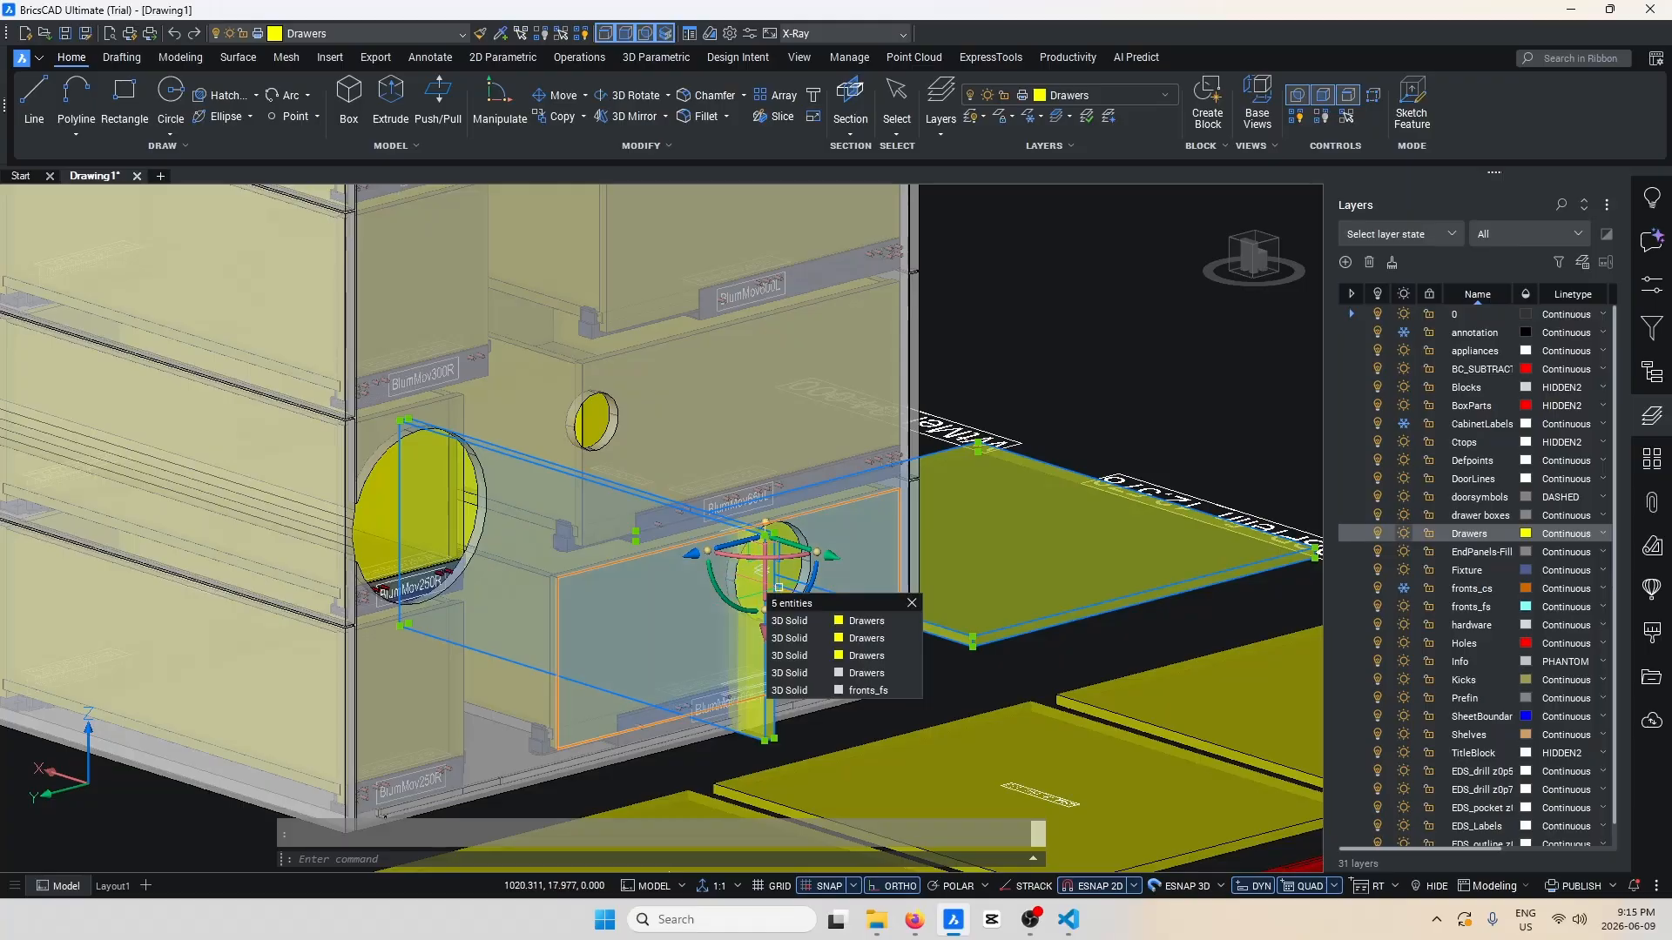
pyautogui.scroll(-5, 981, 569)
pyautogui.moveTo(982, 570)
pyautogui.keyDown('shift'); pyautogui.mouseDown(button='middle')
pyautogui.moveTo(942, 586)
pyautogui.moveTo(962, 579)
pyautogui.mouseUp(button='middle'); pyautogui.keyUp('shift')
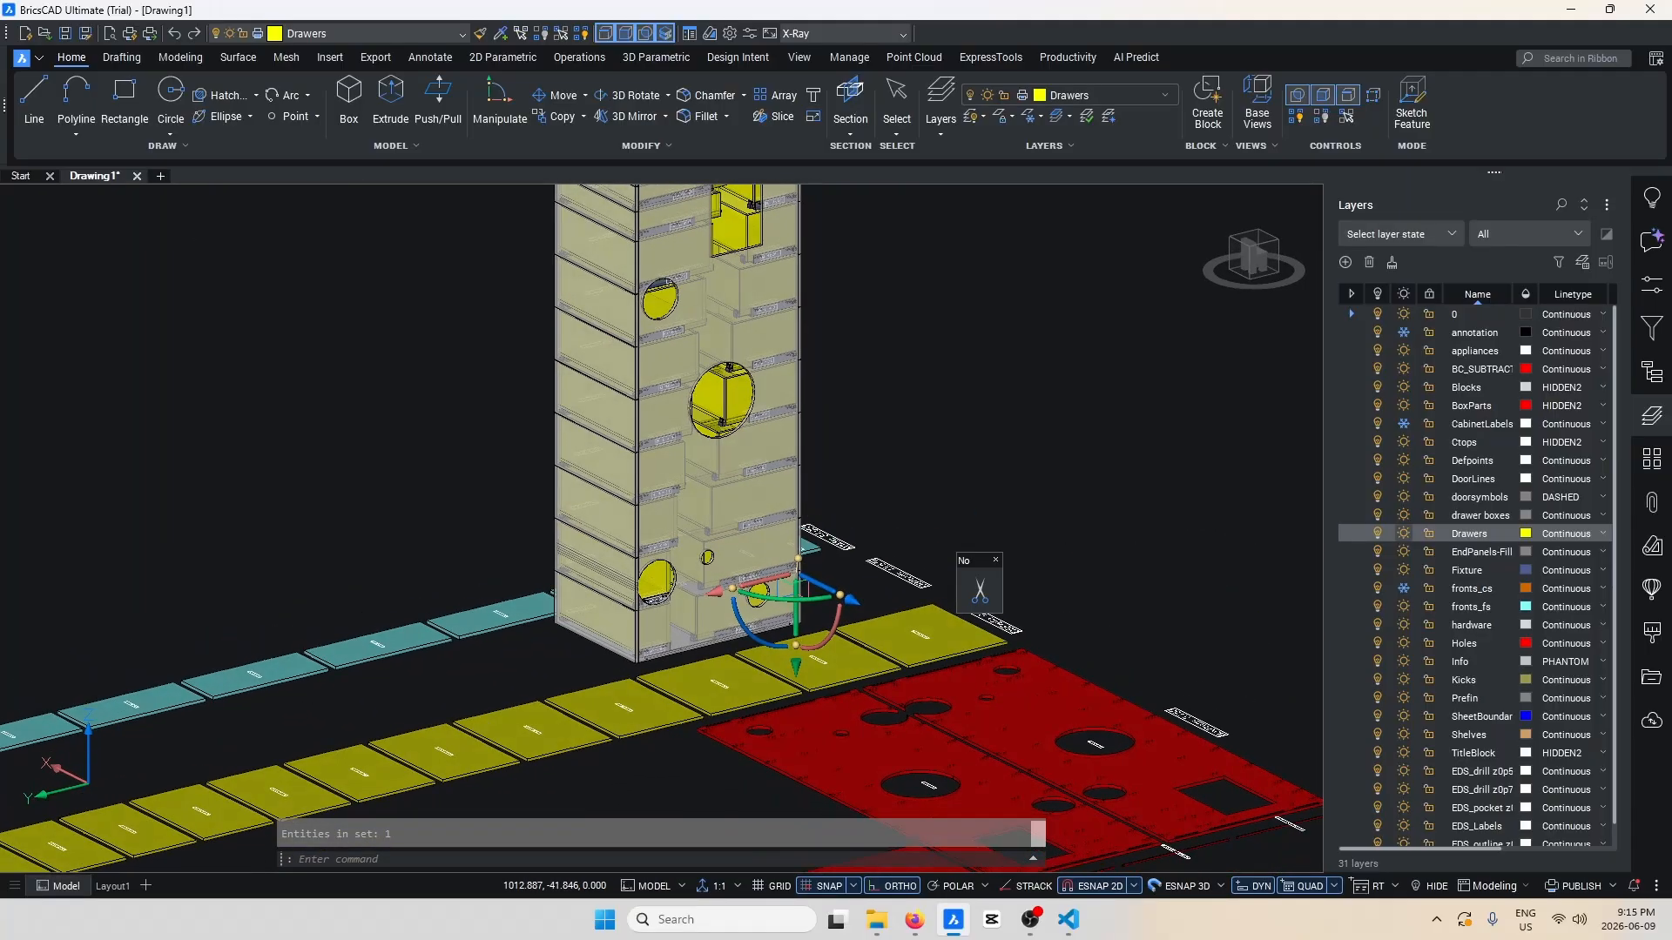
pyautogui.scroll(-2, 591, 596)
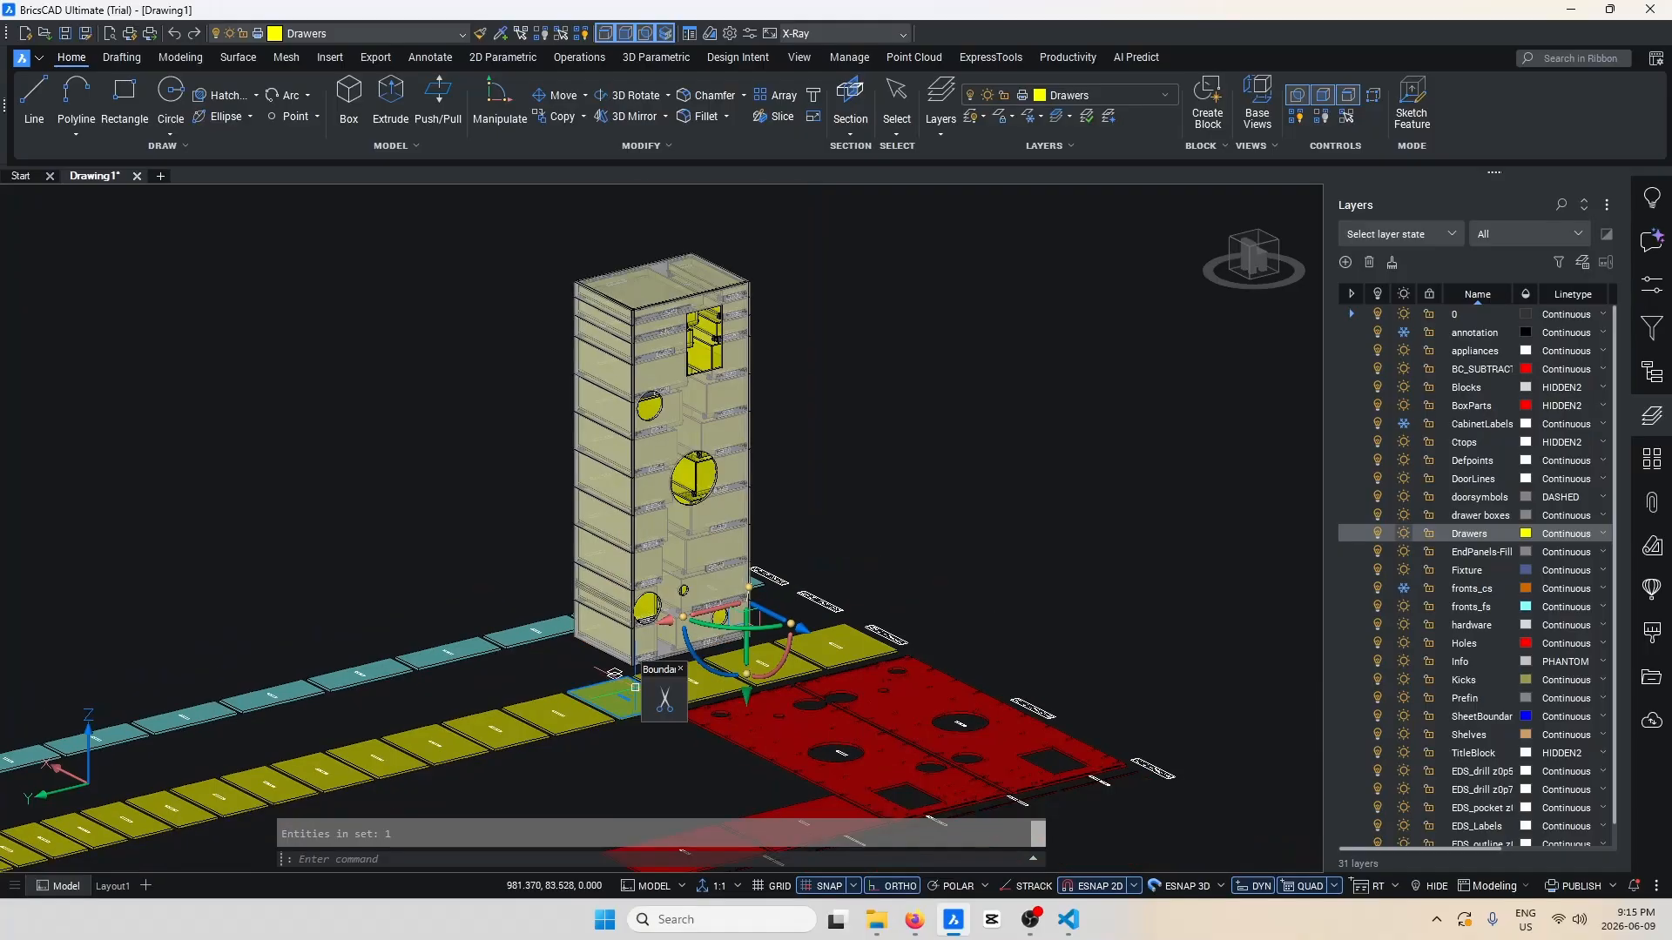
pyautogui.keyDown('shift'); pyautogui.moveTo(856, 411); pyautogui.dragTo(994, 691, button='middle'); pyautogui.keyUp('shift')
pyautogui.press('Escape')
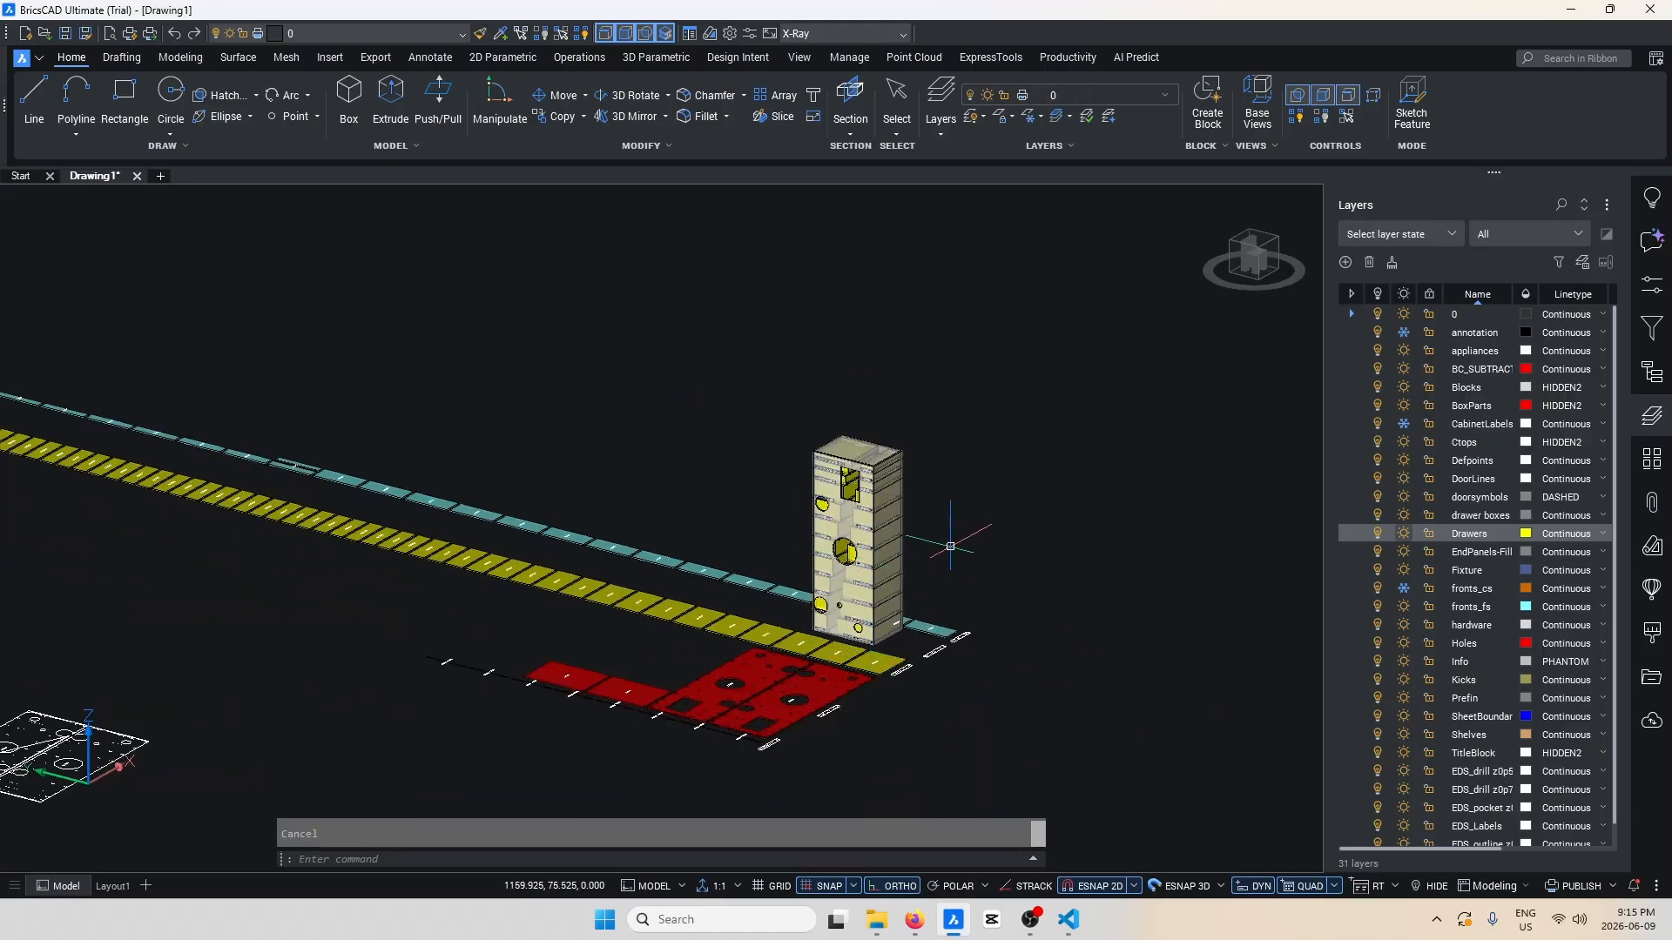
pyautogui.scroll(3, 950, 546)
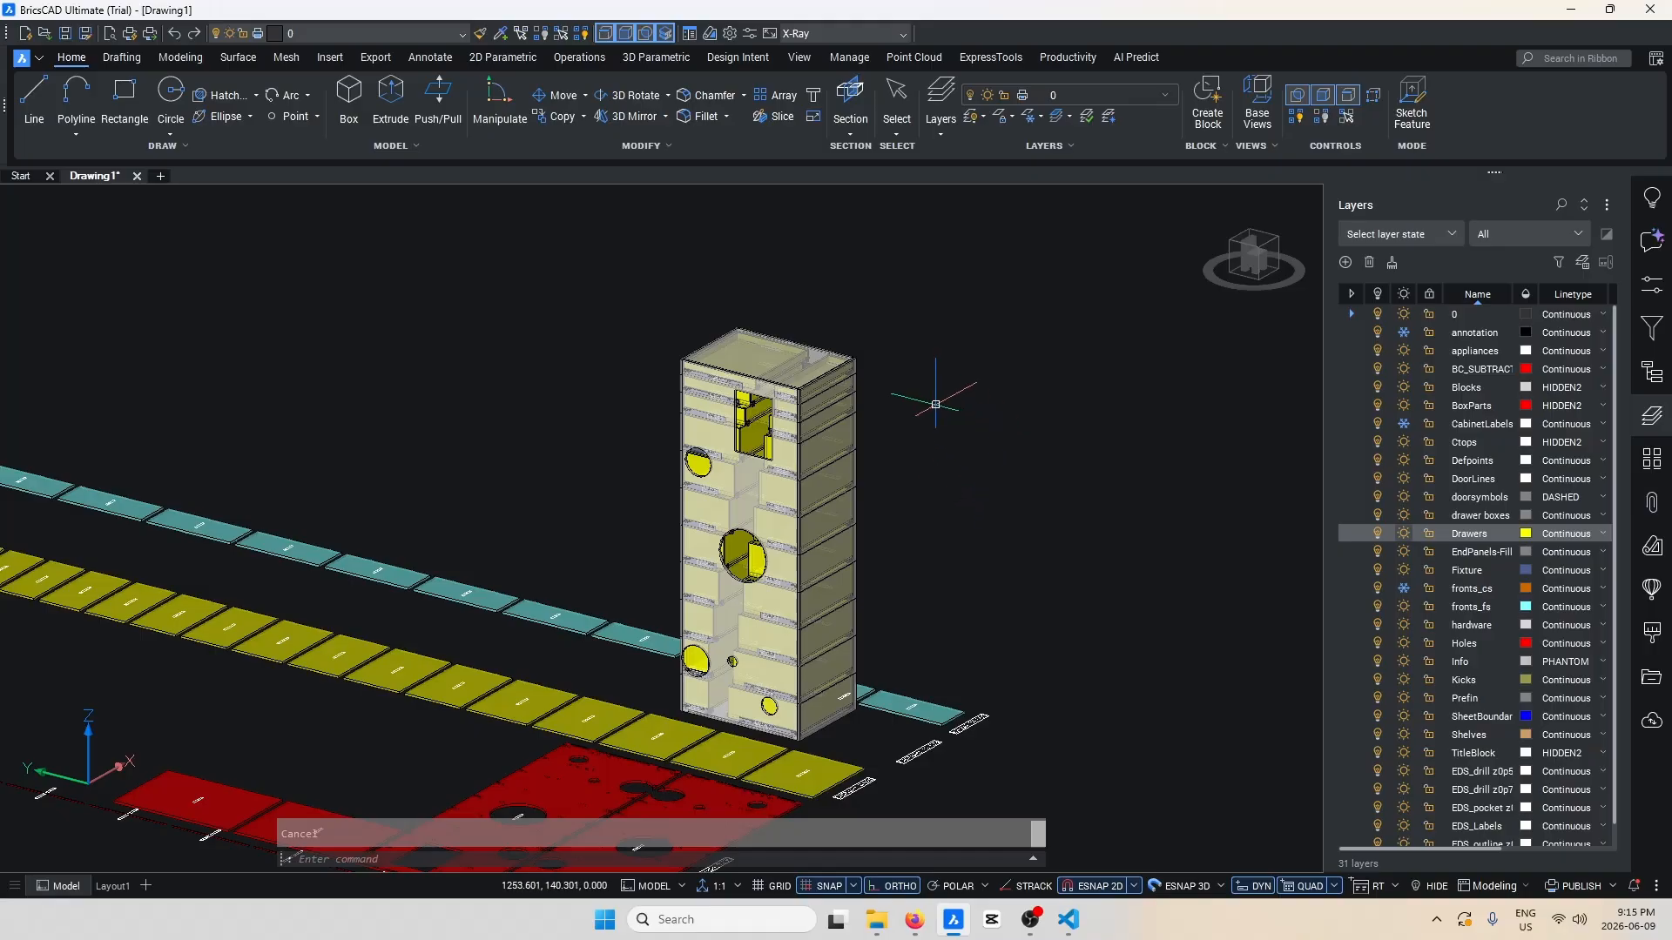
pyautogui.scroll(-4, 902, 392)
pyautogui.scroll(-2, 976, 604)
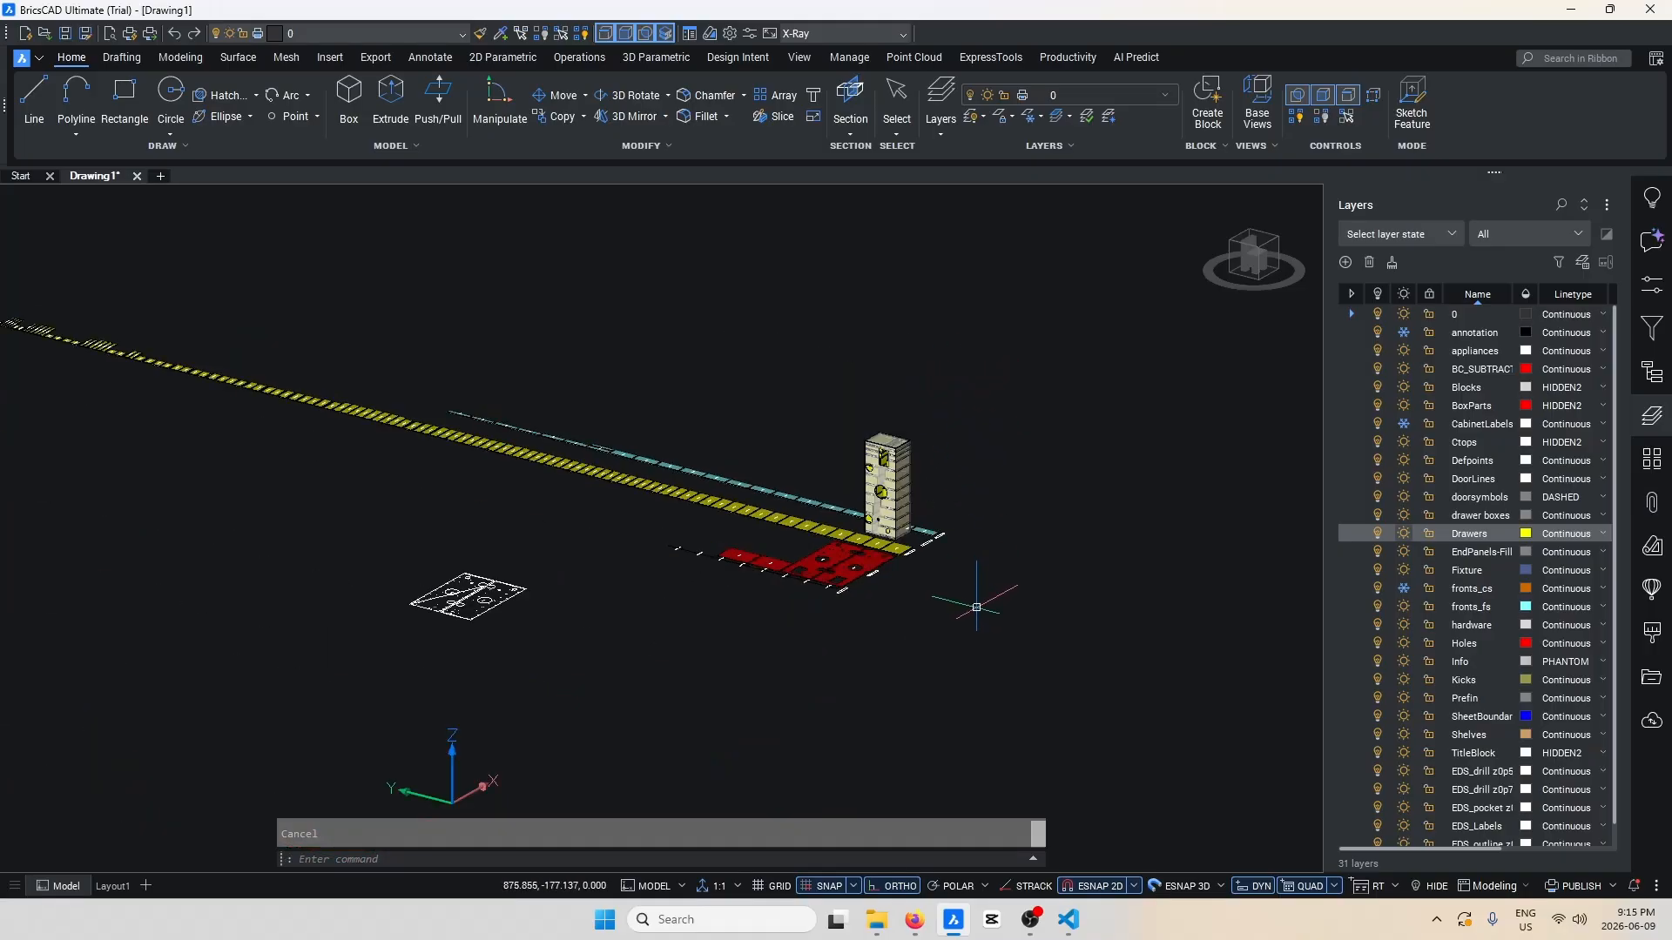